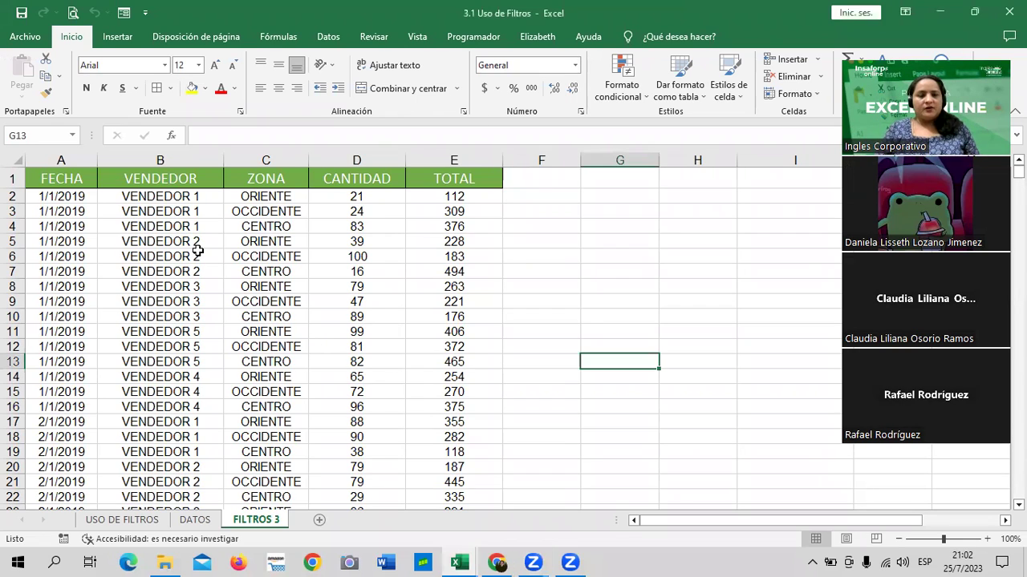
Point out the FECHA, VENDEDOR, ZONA, CANTIDAD and TOTAL values in the FILTROS 3 sales table.
left_click(150, 211)
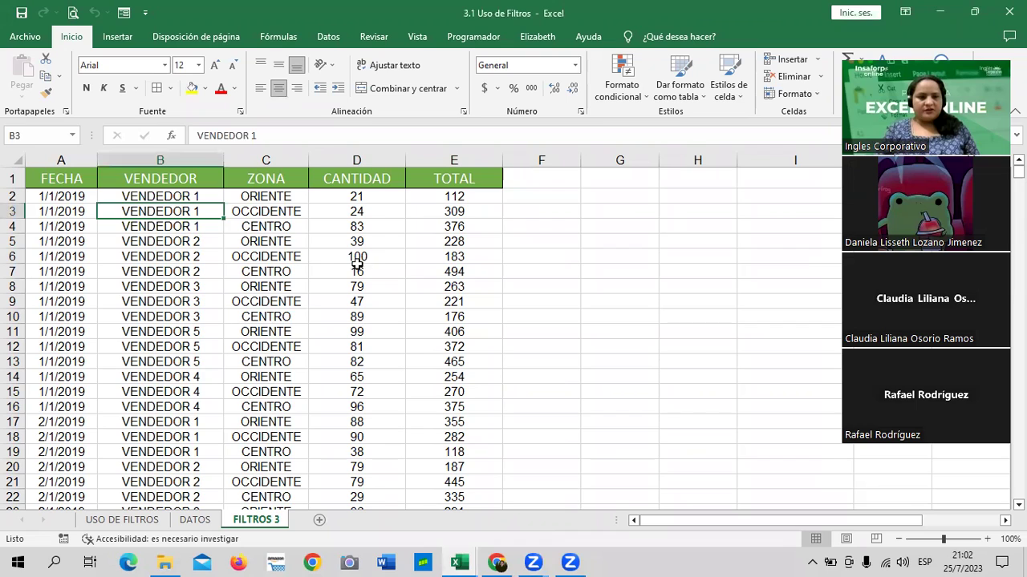
left_click(385, 252)
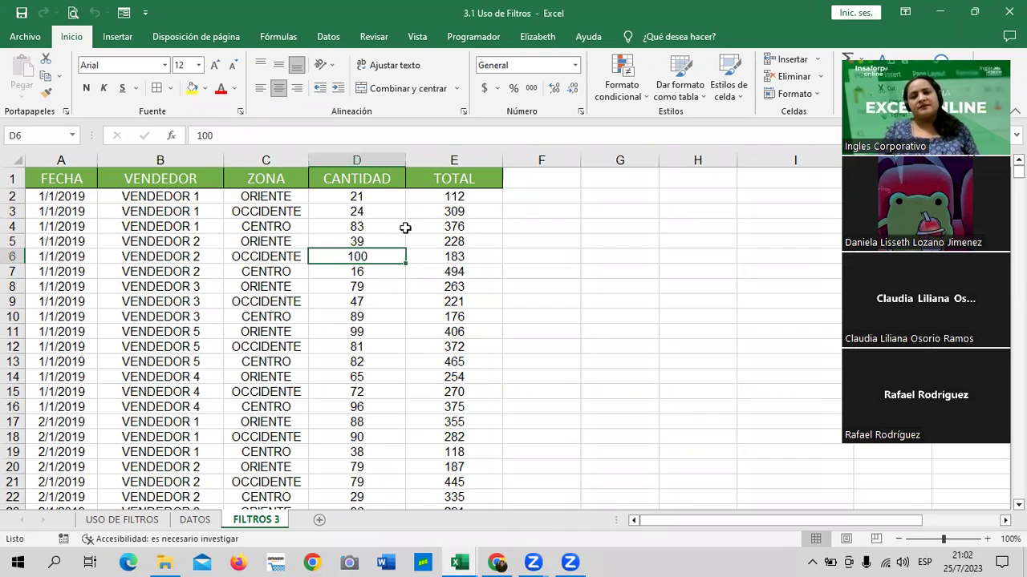
left_click(436, 194)
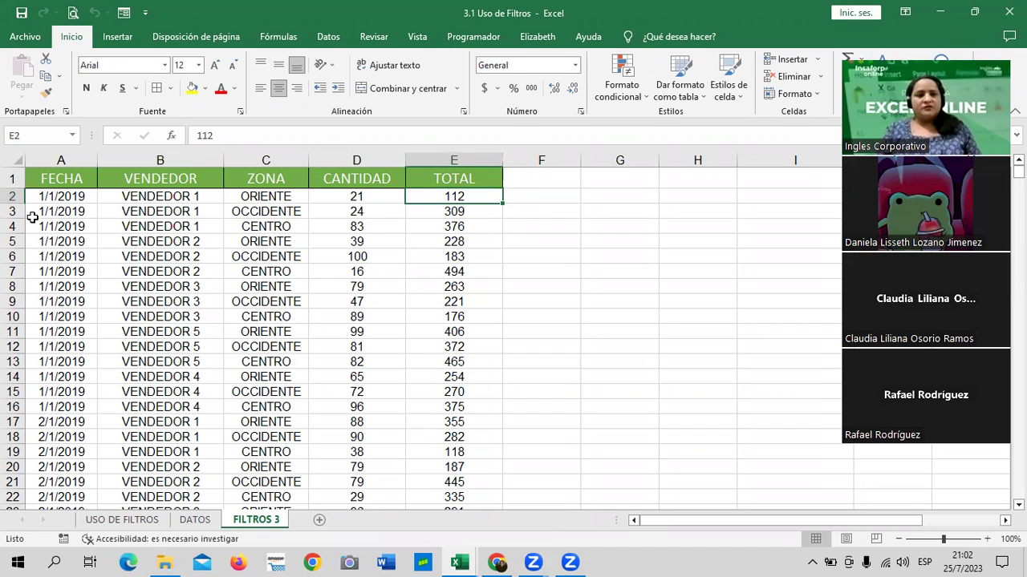
left_click(60, 199)
left_click(175, 199)
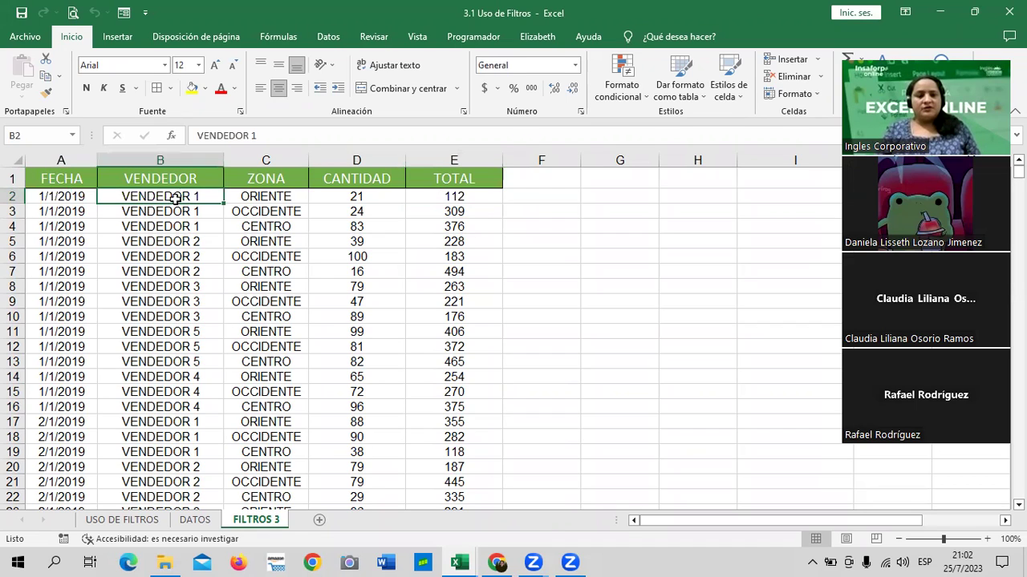
left_click(291, 198)
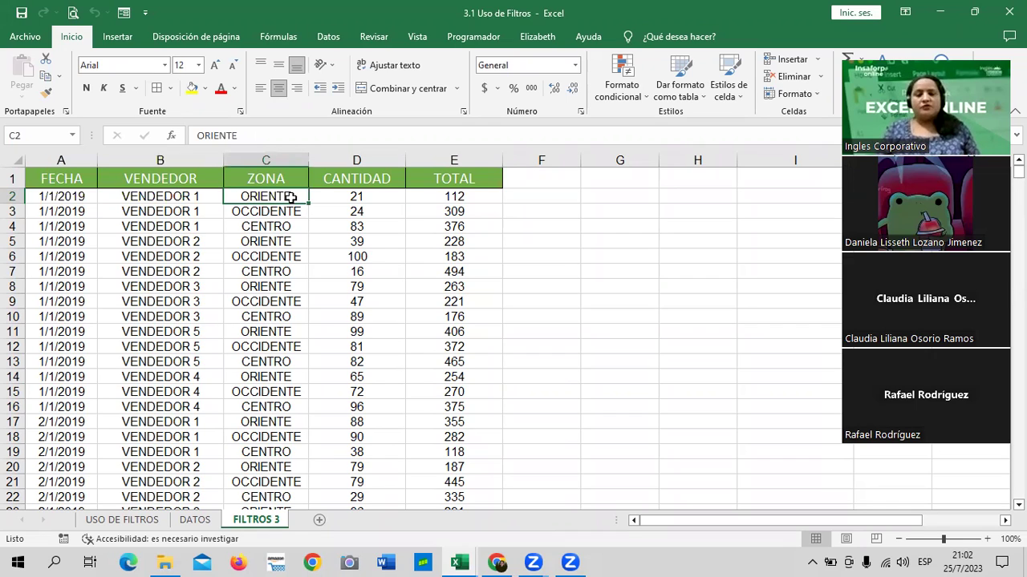
left_click(156, 365)
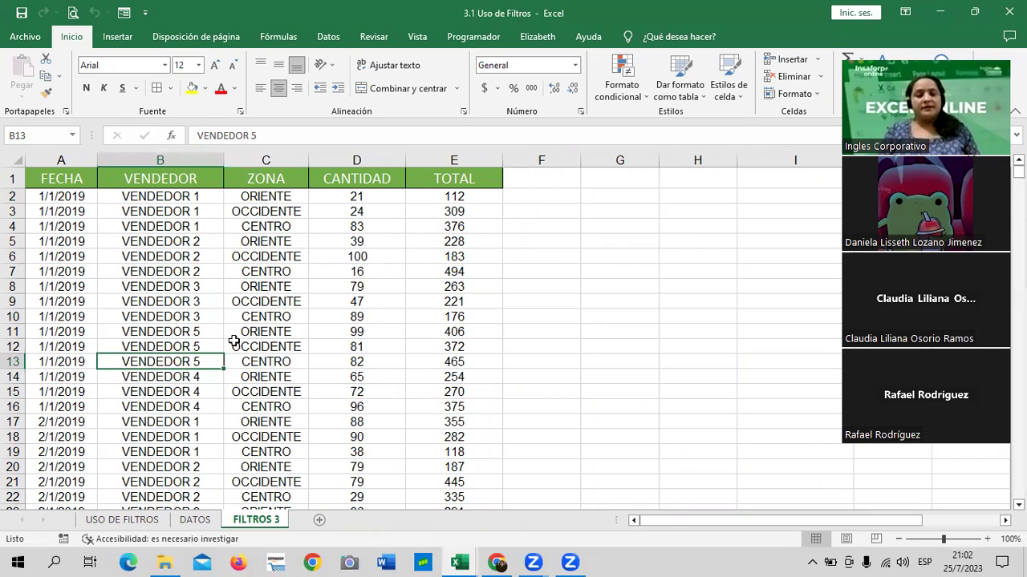
left_click(272, 407)
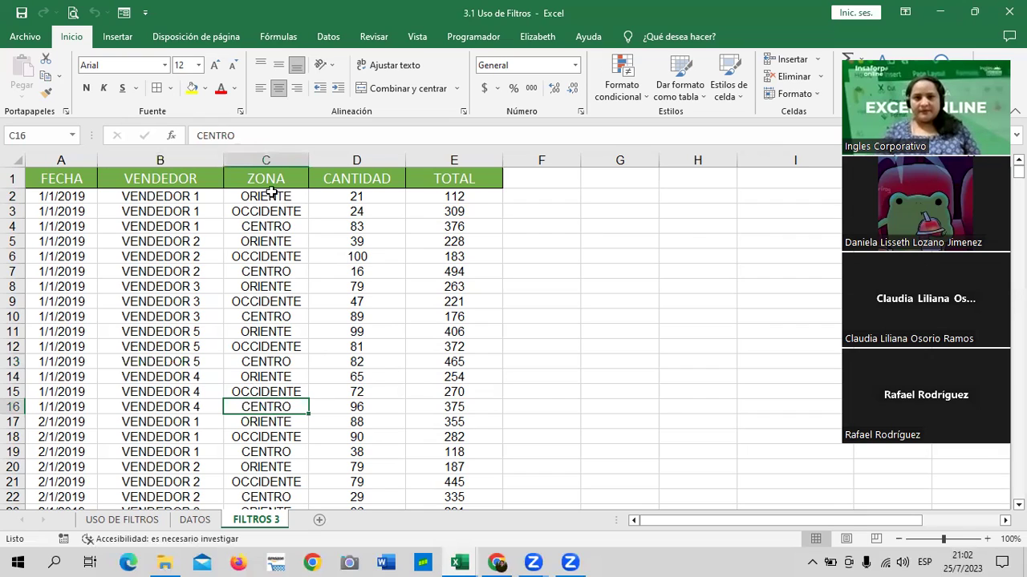
left_click(380, 201)
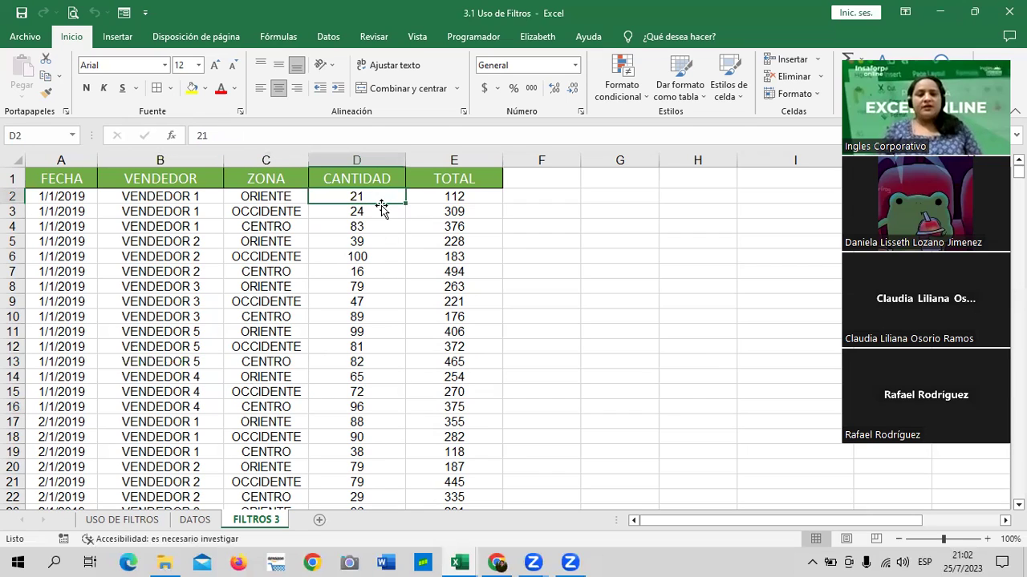
left_click(462, 201)
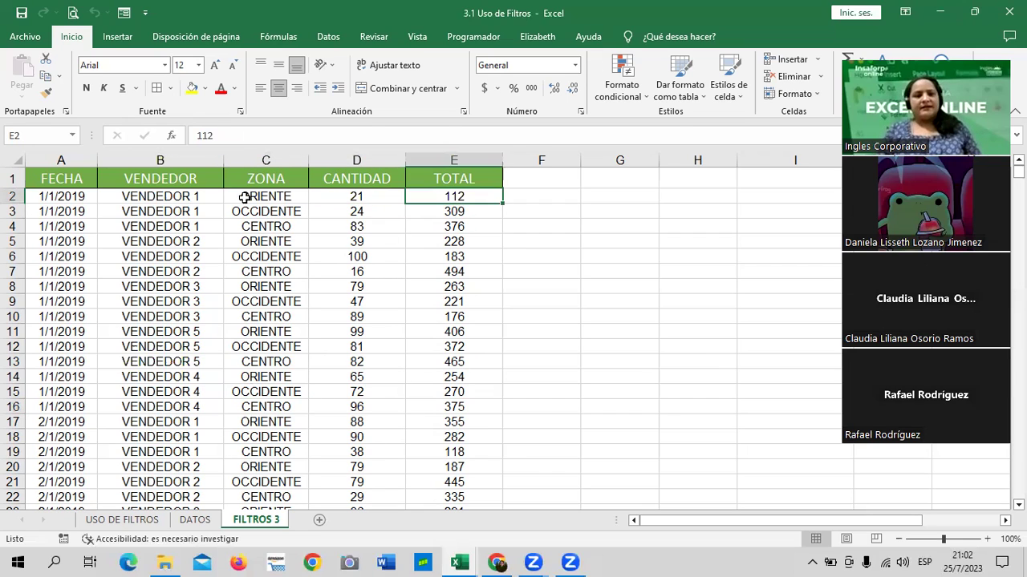
left_click(133, 211)
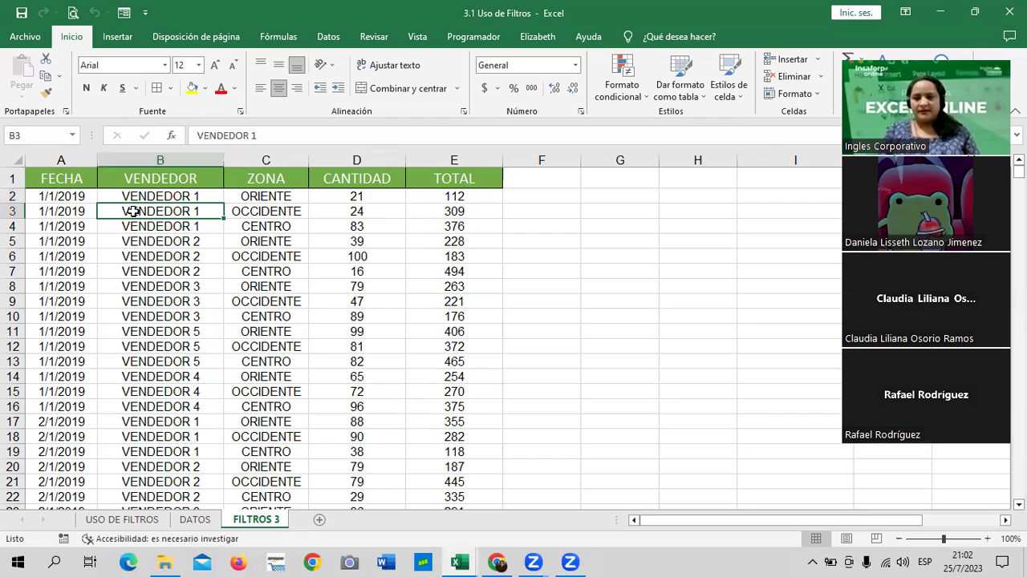
left_click(215, 425)
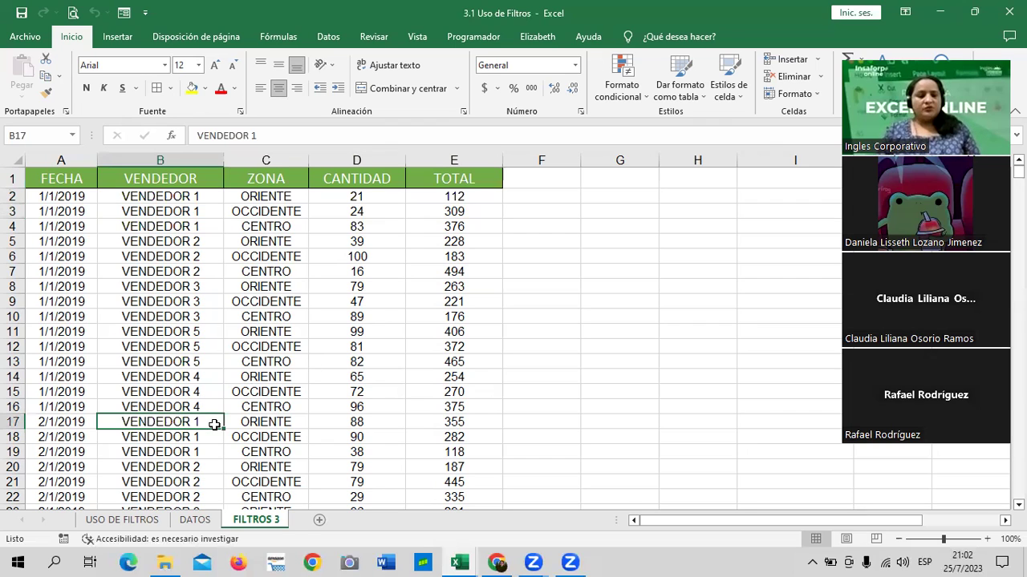
scroll(161, 385, "down", 5)
scroll(173, 392, "up", 5)
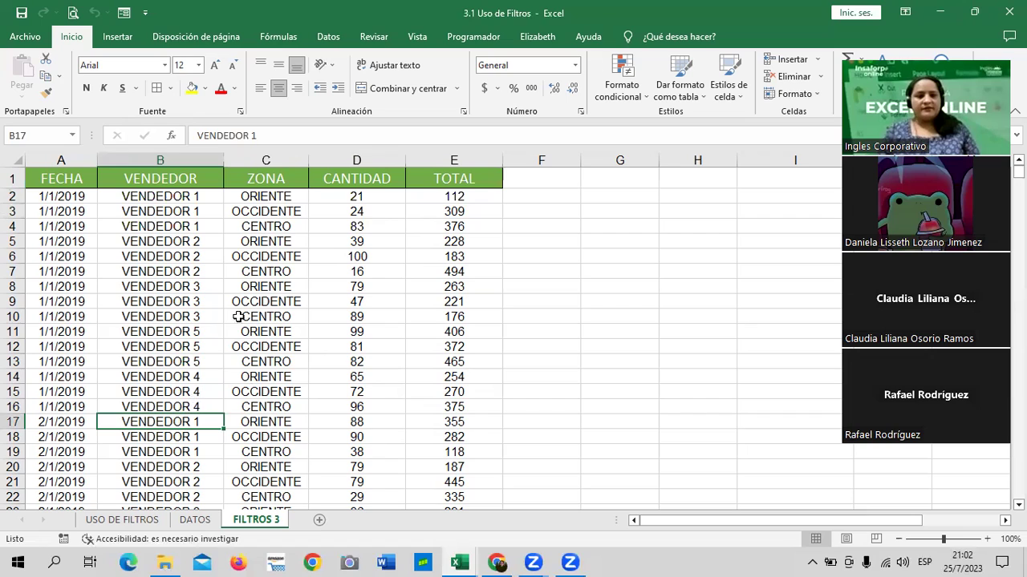
left_click(285, 211)
left_click(355, 213)
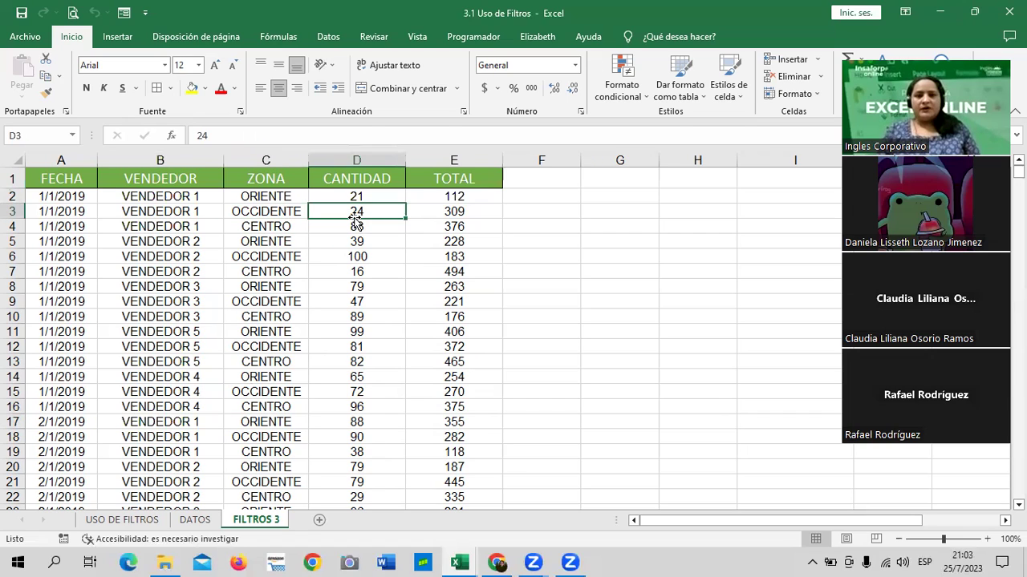
left_click(457, 289)
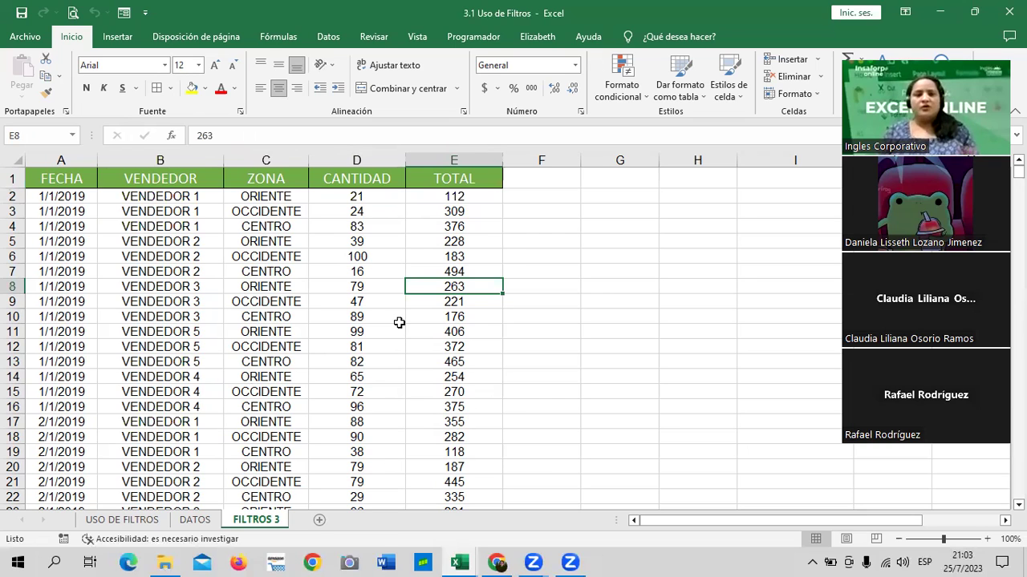
Switch to the DATOS sheet and scroll through its contents.
left_click(196, 521)
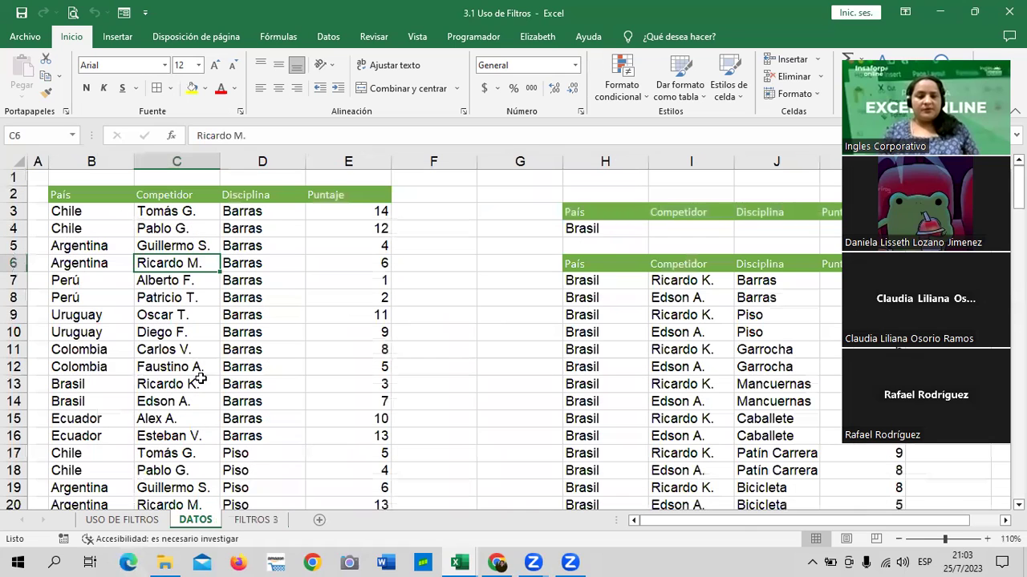
left_click(446, 354)
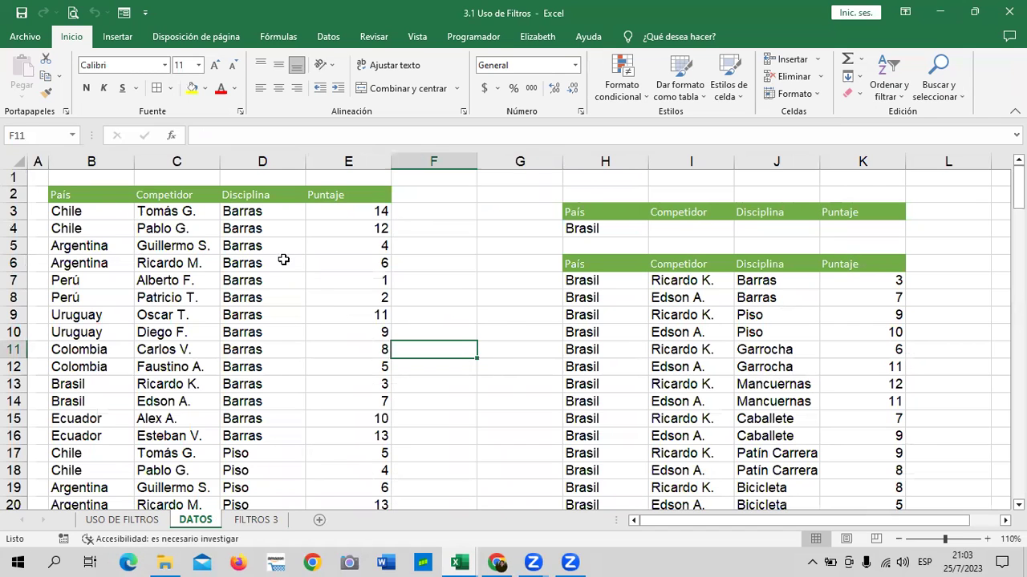
scroll(727, 298, "down", 6)
scroll(727, 298, "down", 3)
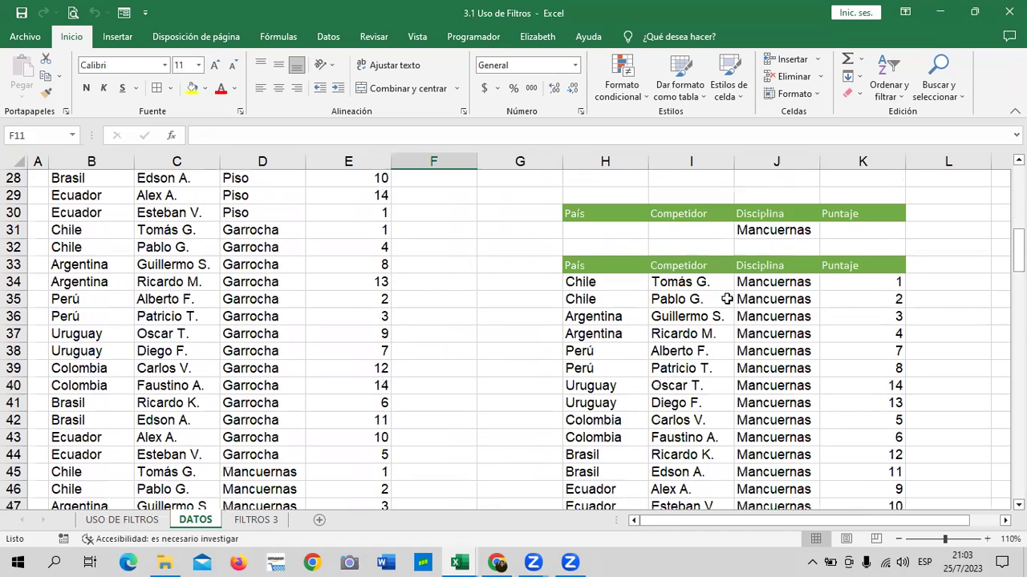
scroll(726, 298, "down", 3)
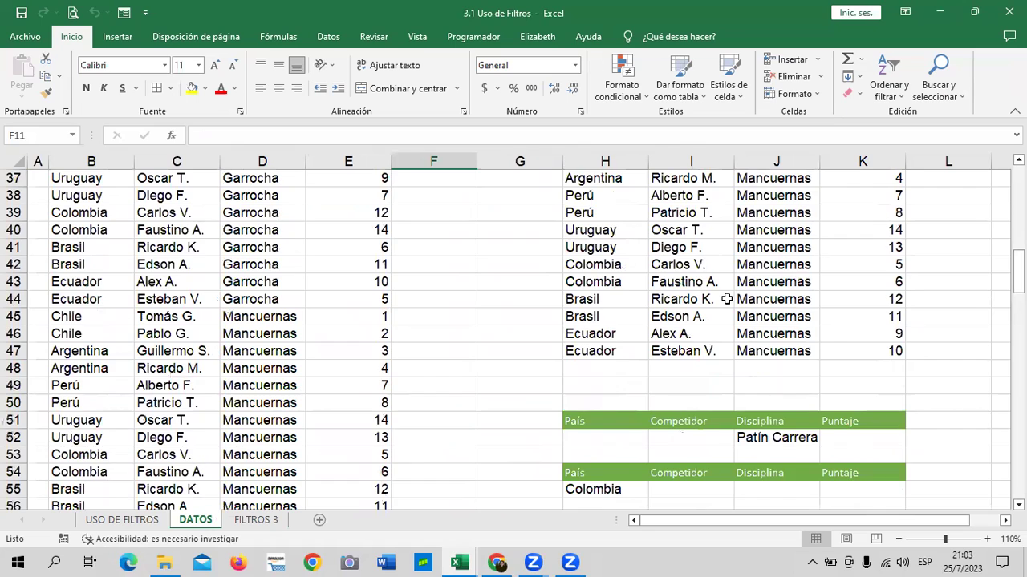
scroll(727, 298, "down", 4)
scroll(726, 297, "up", 9)
scroll(727, 296, "up", 5)
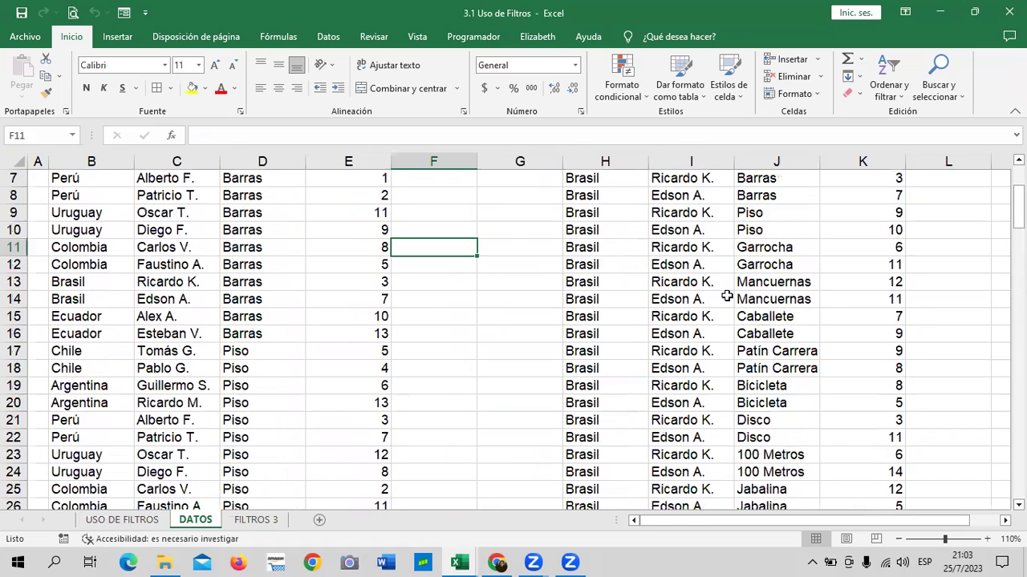
scroll(726, 296, "up", 2)
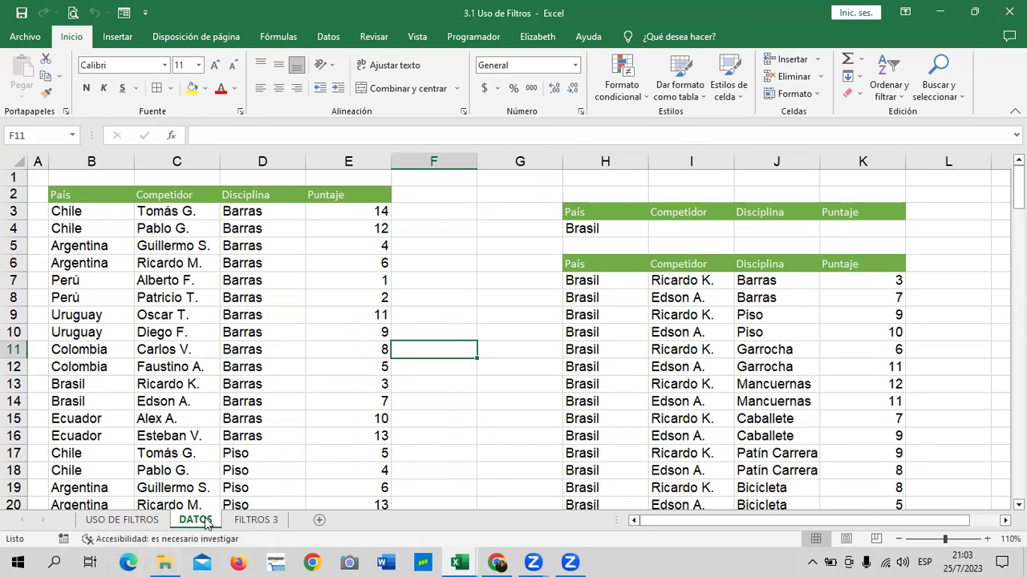
Return to FILTROS 3 and point out CENTRO in row 4 and VENDEDOR 2 in row 5.
left_click(247, 521)
scroll(229, 344, "down", 11)
scroll(228, 344, "up", 7)
scroll(228, 344, "up", 4)
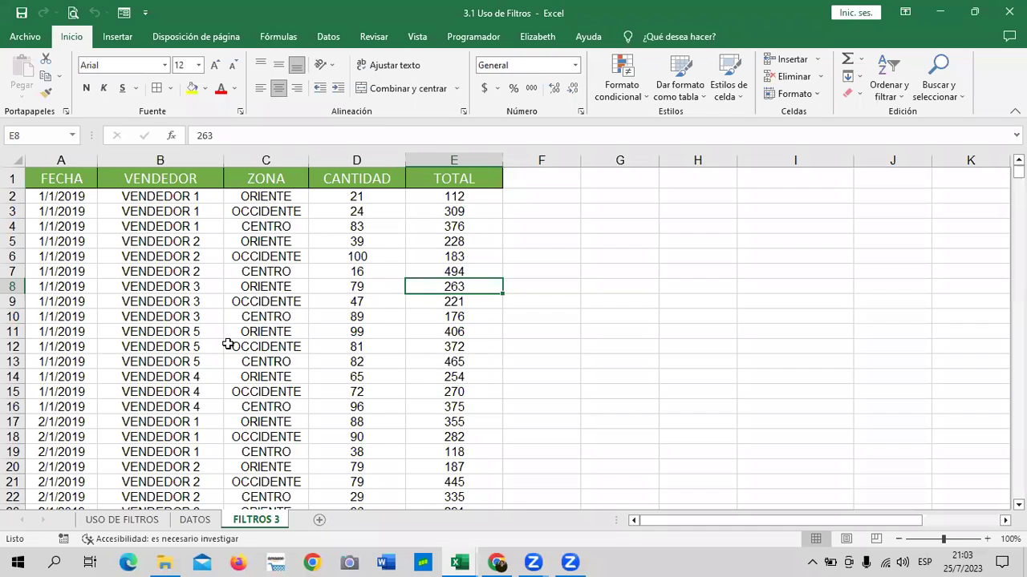
left_click(247, 231)
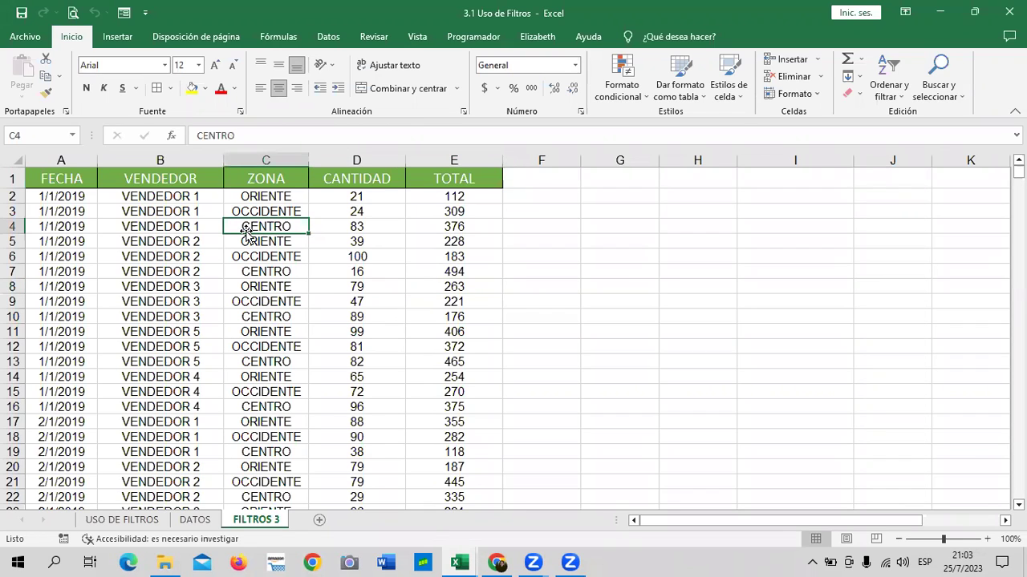
left_click(158, 243)
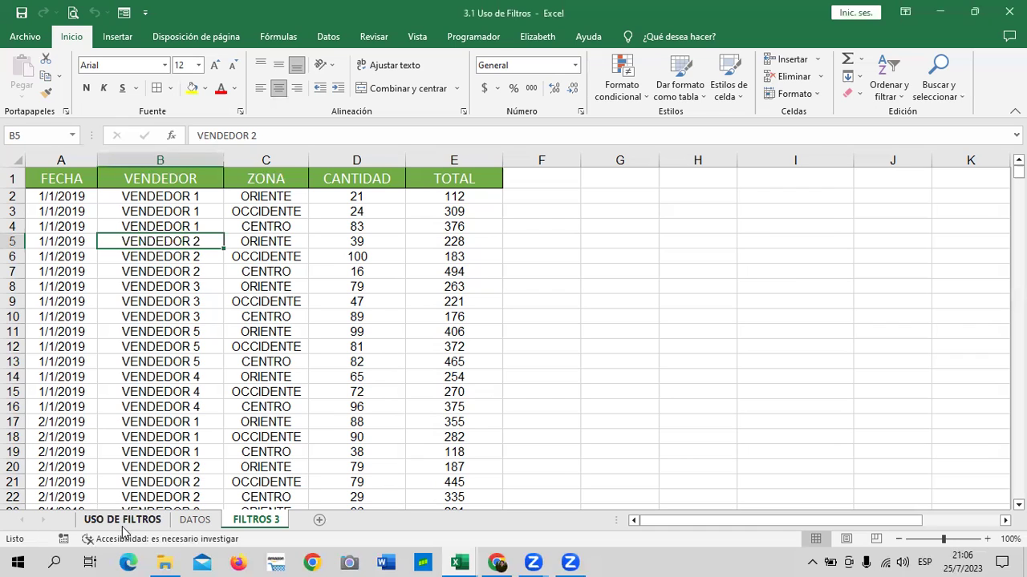
Open the USO DE FILTROS sheet and select the VENDEDOR criterion cell I2.
left_click(121, 520)
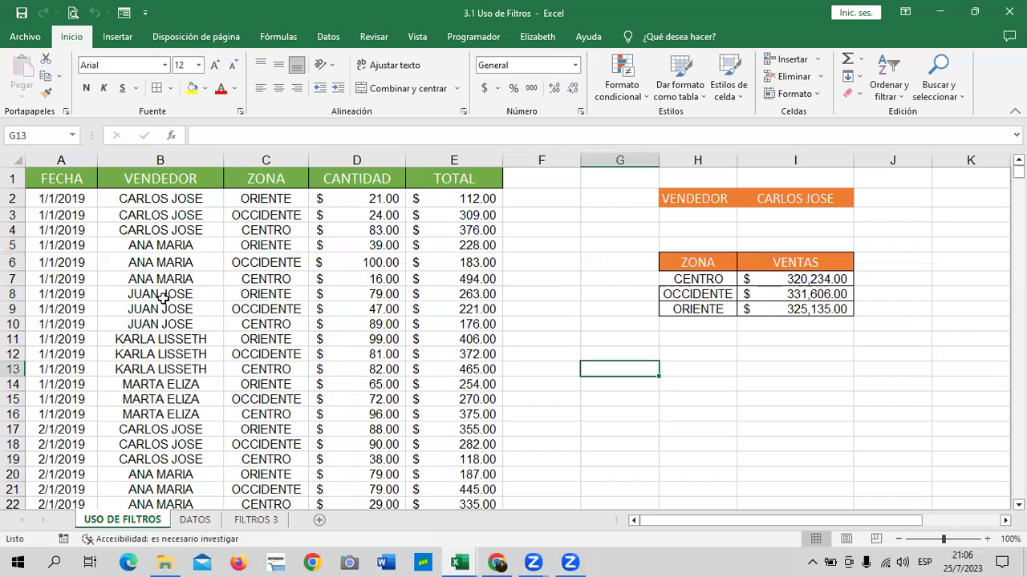
left_click(802, 199)
left_click_drag(830, 213, 818, 199)
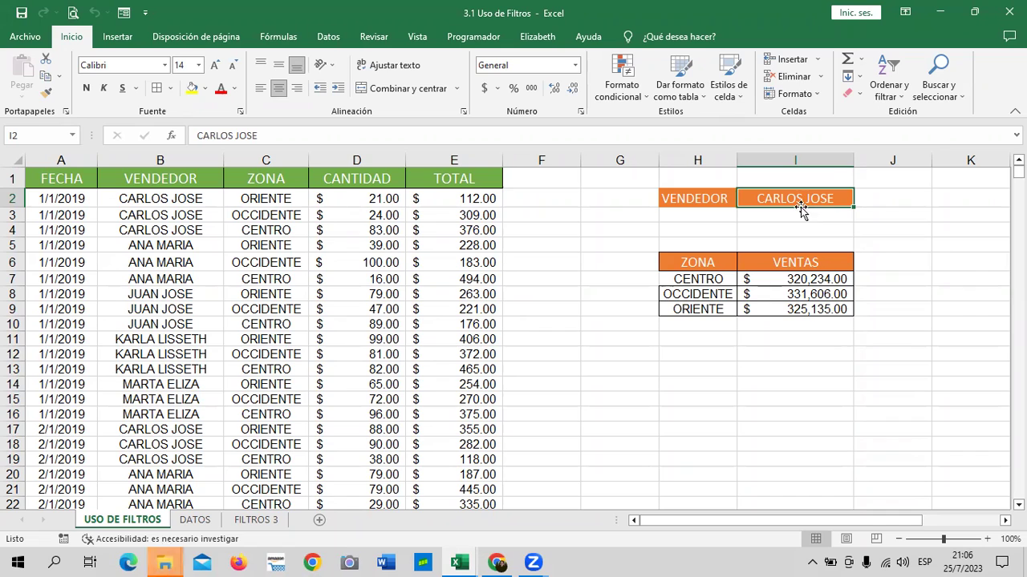
Review the SUMAR.SI.CONJUNTO formulas for CENTRO, OCCIDENTE and ORIENTE in I7:I9.
left_click(787, 279)
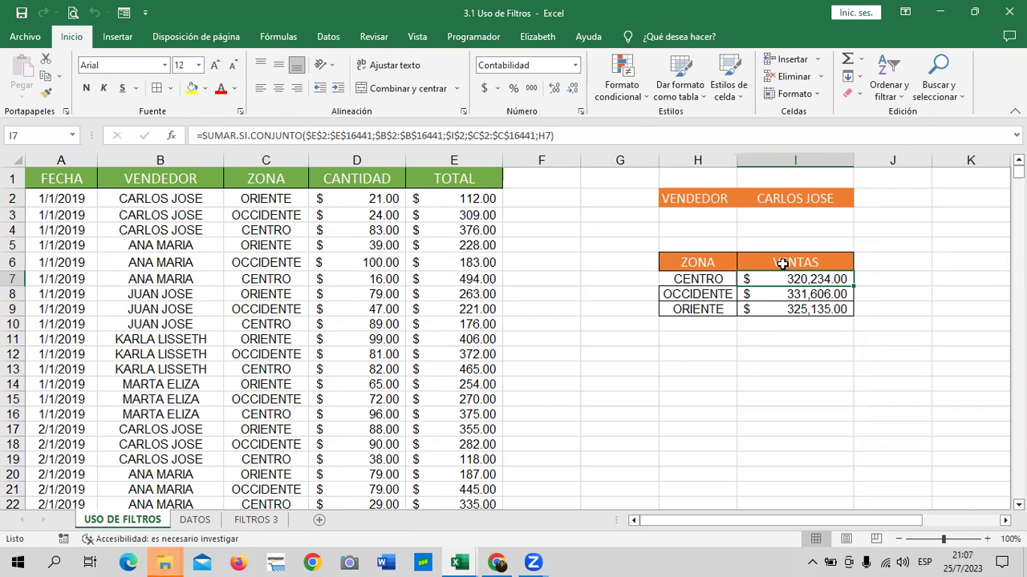
left_click(772, 353)
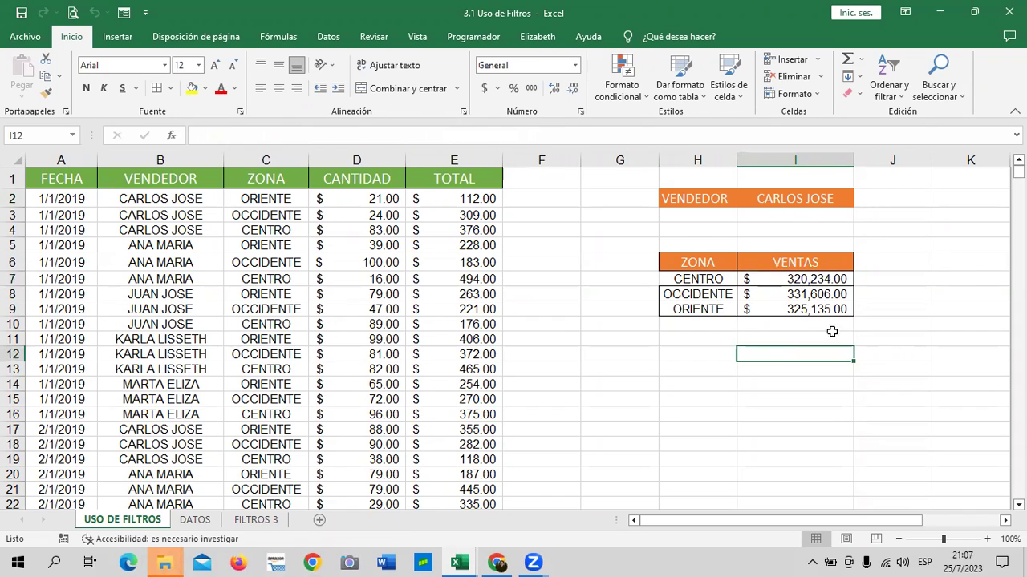
left_click(775, 282)
left_click(767, 295)
left_click(751, 312)
left_click(754, 295)
left_click(754, 279)
left_click(756, 294)
left_click(755, 313)
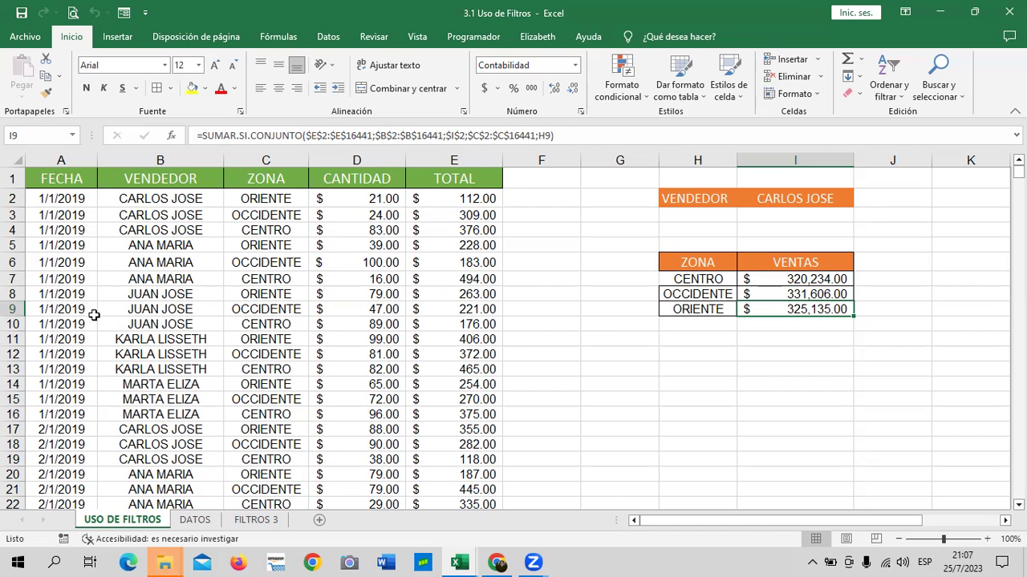
scroll(63, 353, "down", 4)
scroll(68, 371, "up", 4)
left_click(457, 200)
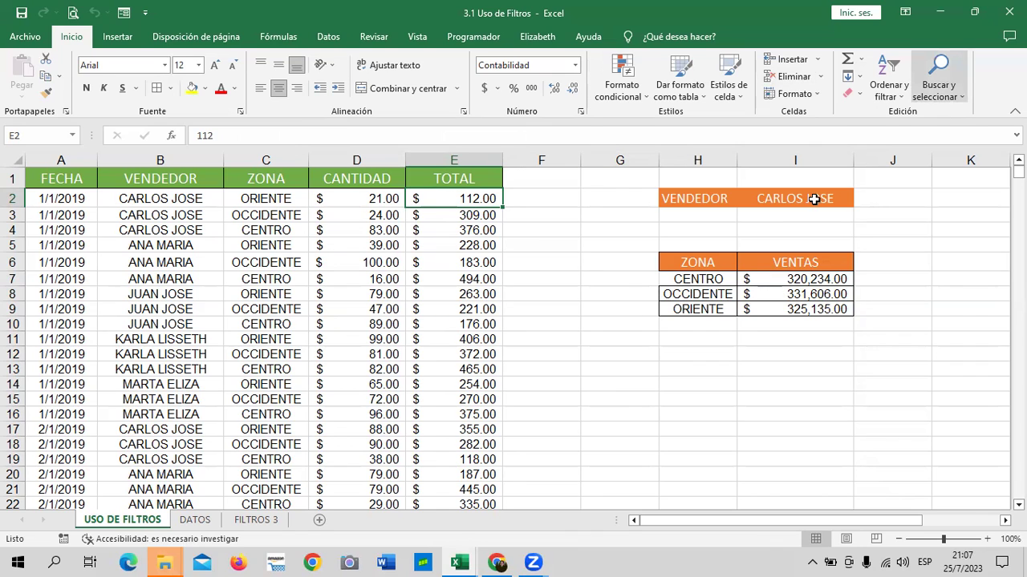
Clear the seller name in I2 and check the CENTRO, OCCIDENTE and ORIENTE formulas.
left_click(813, 199)
key("Delete")
left_click(967, 310)
left_click(838, 202)
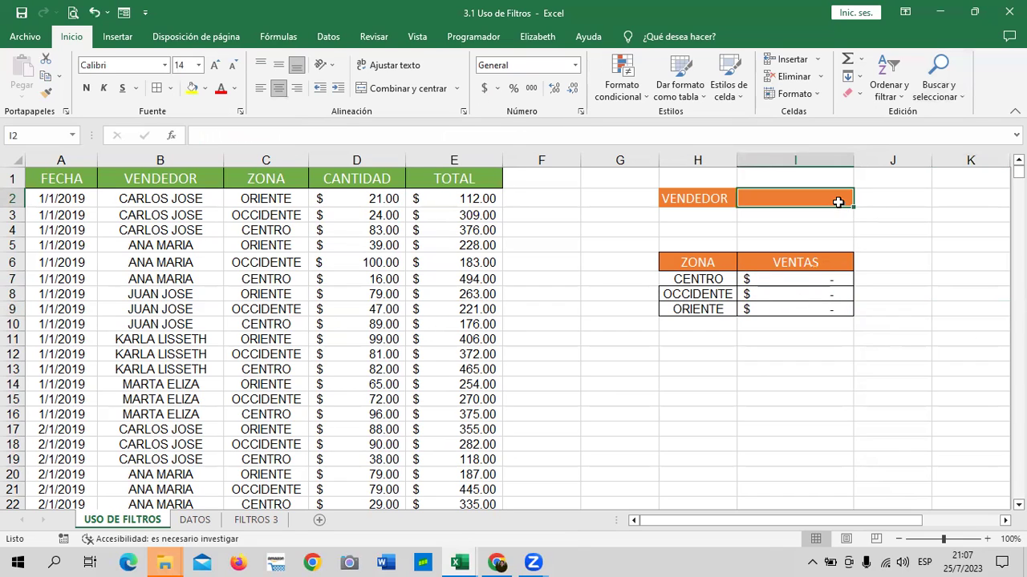
left_click(815, 283)
left_click(792, 290)
left_click(784, 309)
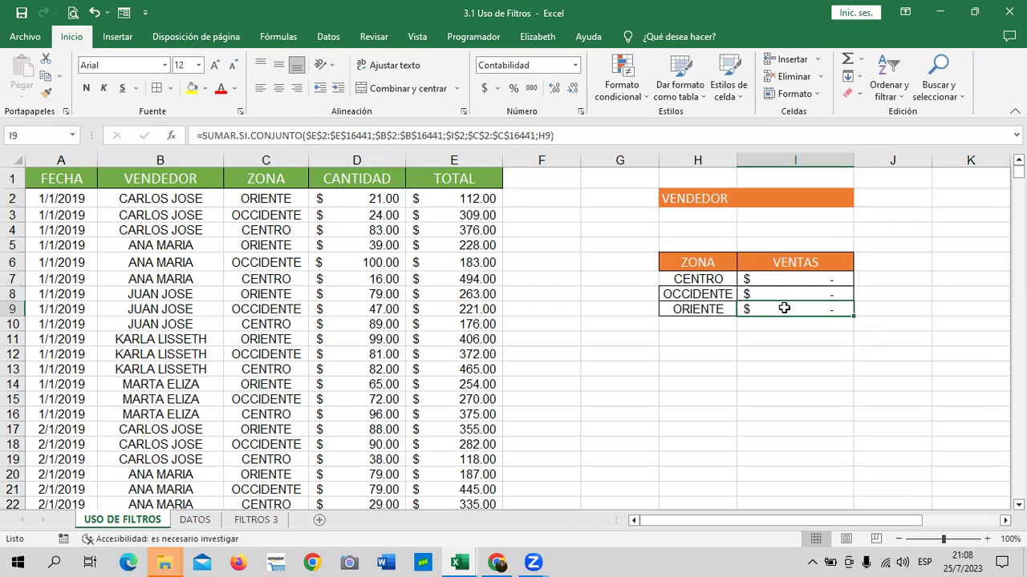
Enter ANA MARIA as the VENDEDOR criterion in I2.
left_click(808, 197)
type("ANA MARIA")
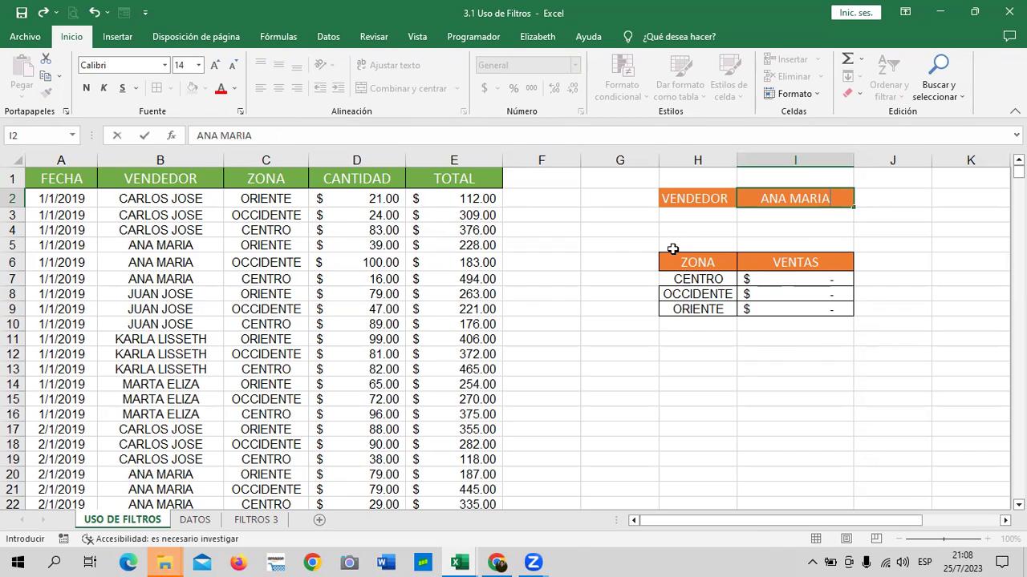
key("Return")
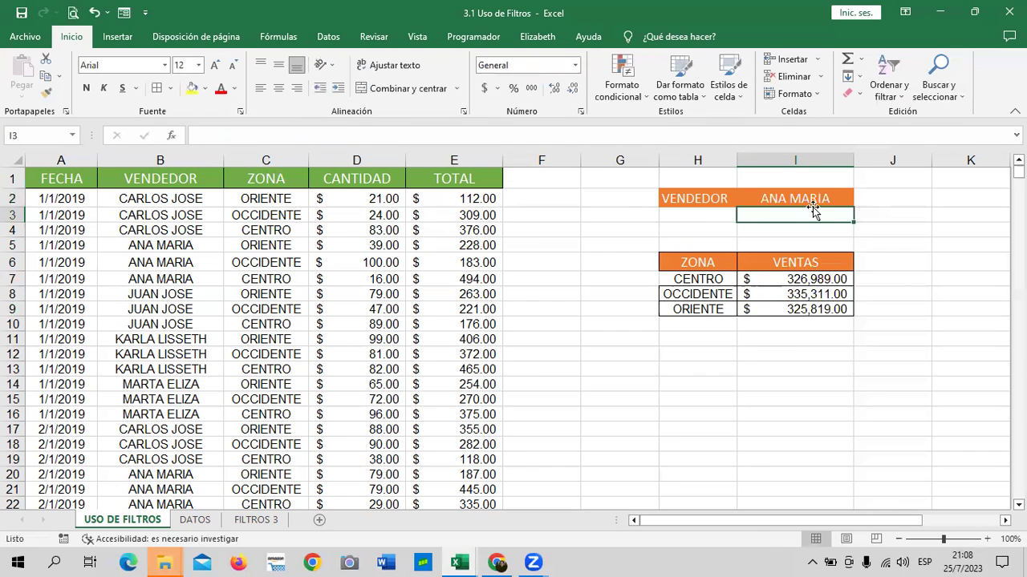
Replace ANA MARIA in I2 with MARTA ELIZA so the zone totals recalculate.
left_click(811, 199)
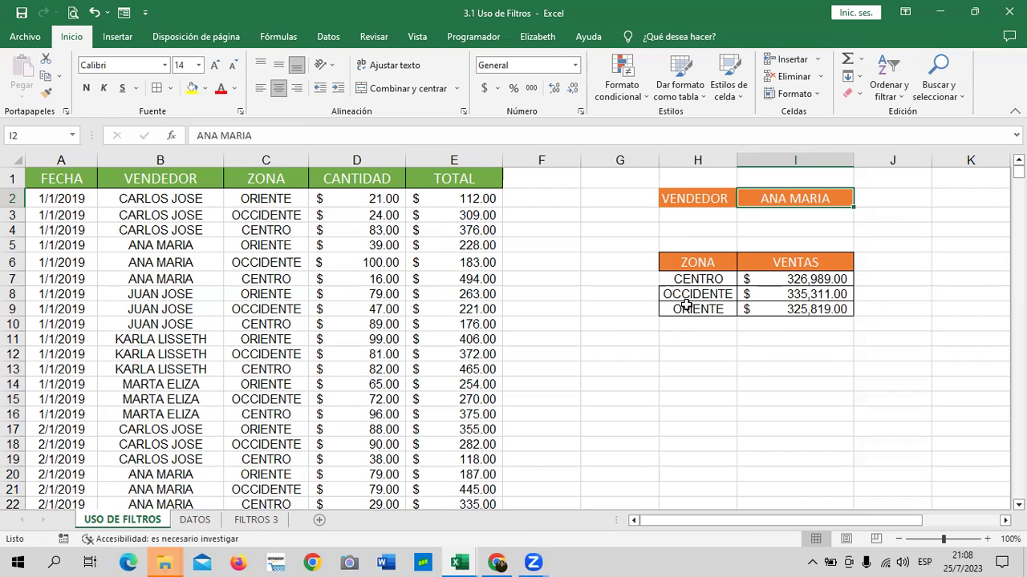
double_click(823, 196)
key("BackSpace")
key("BackSpace")
key("BackSpace")
key("BackSpace")
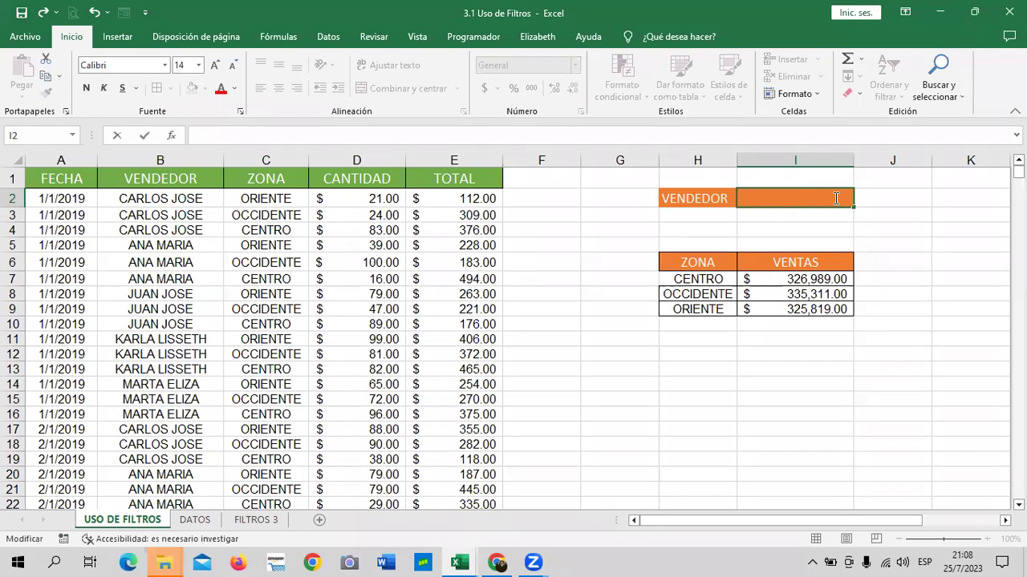
type("MARTA ELIZA")
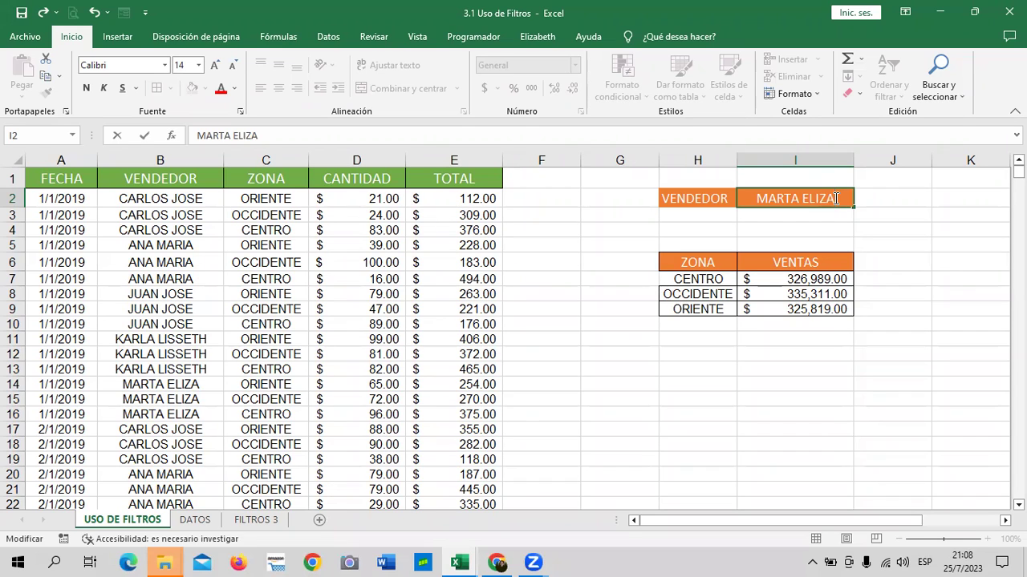
key("Return")
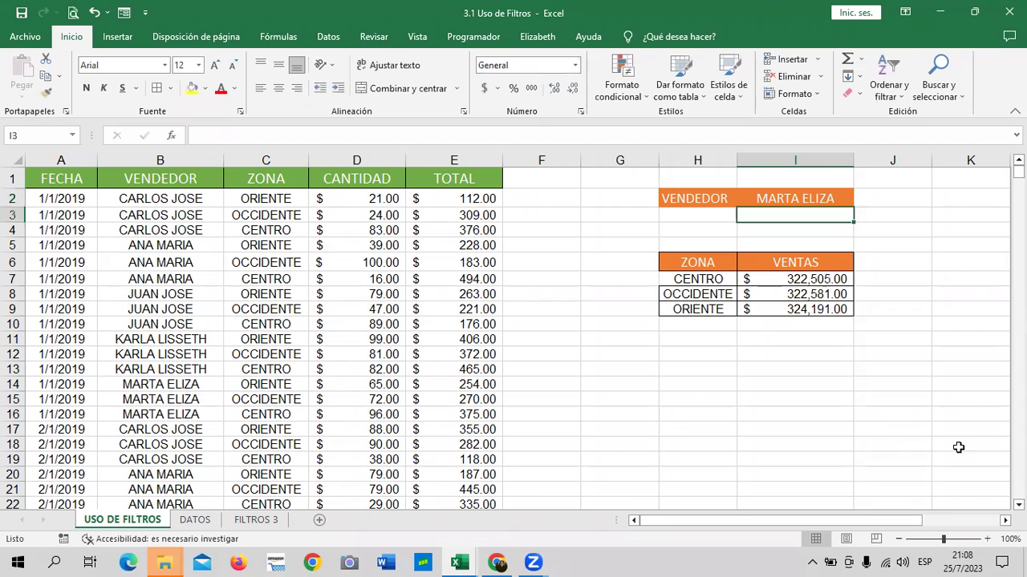
left_click(790, 280)
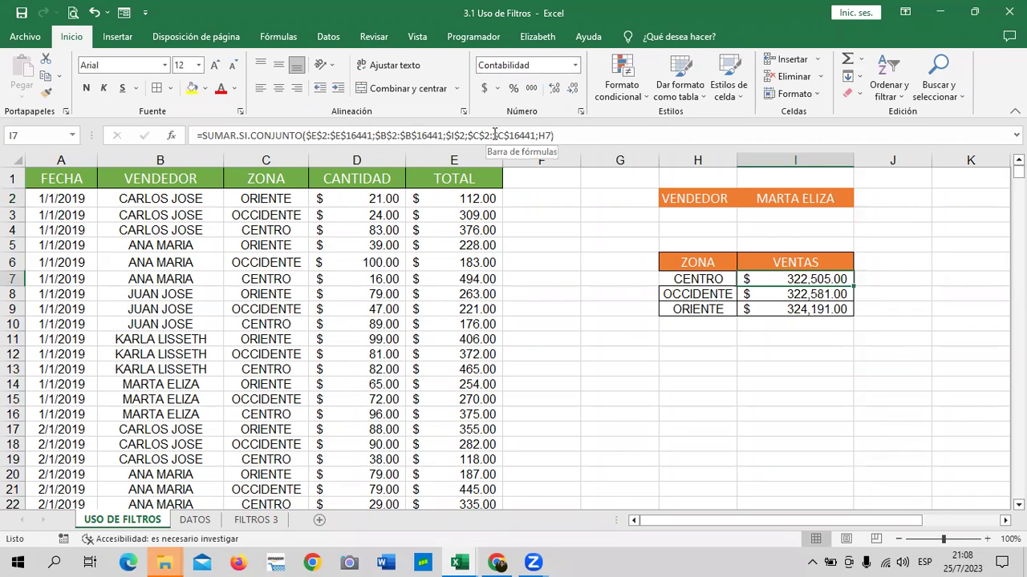
key("Down")
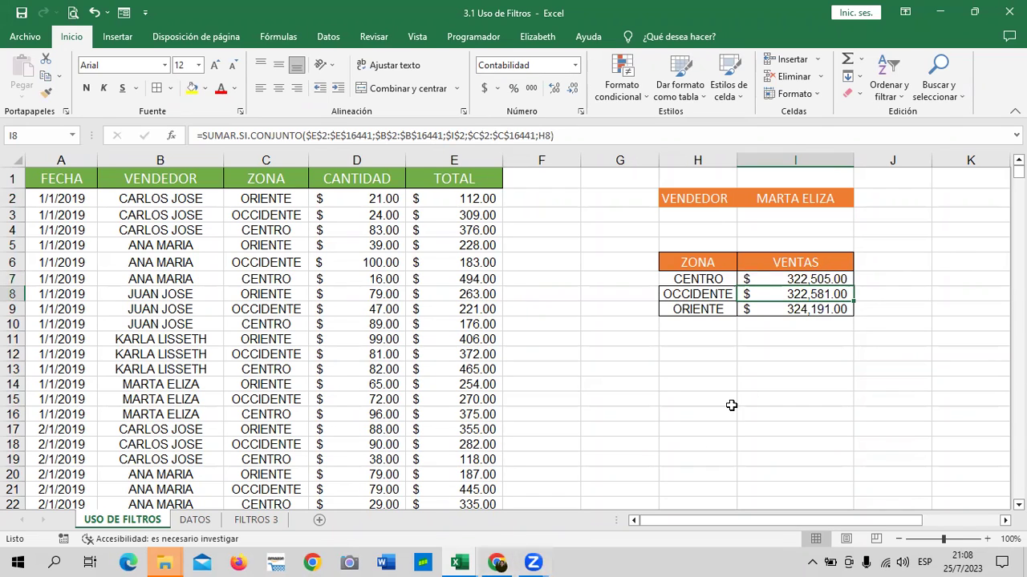
left_click(731, 403)
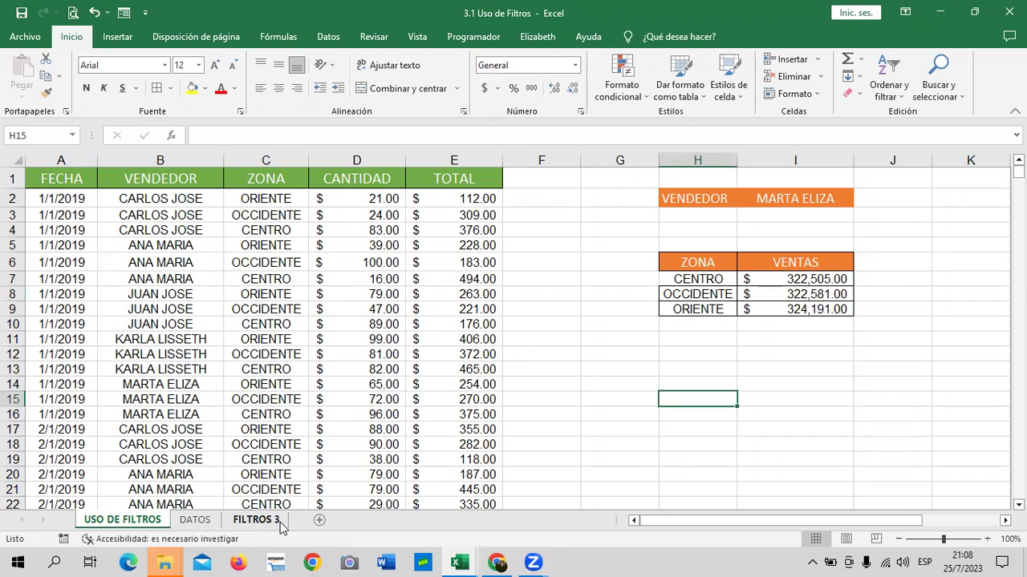
Go to FILTROS 3 and scroll down through the VENDEDOR sales rows, then back to the headers.
left_click(255, 520)
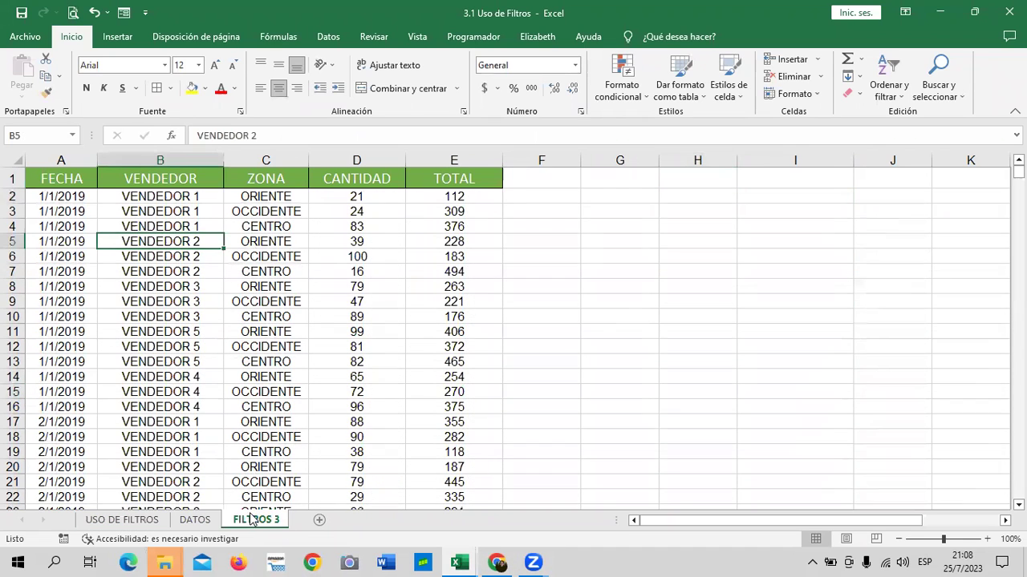
scroll(316, 296, "down", 11)
scroll(312, 303, "down", 2)
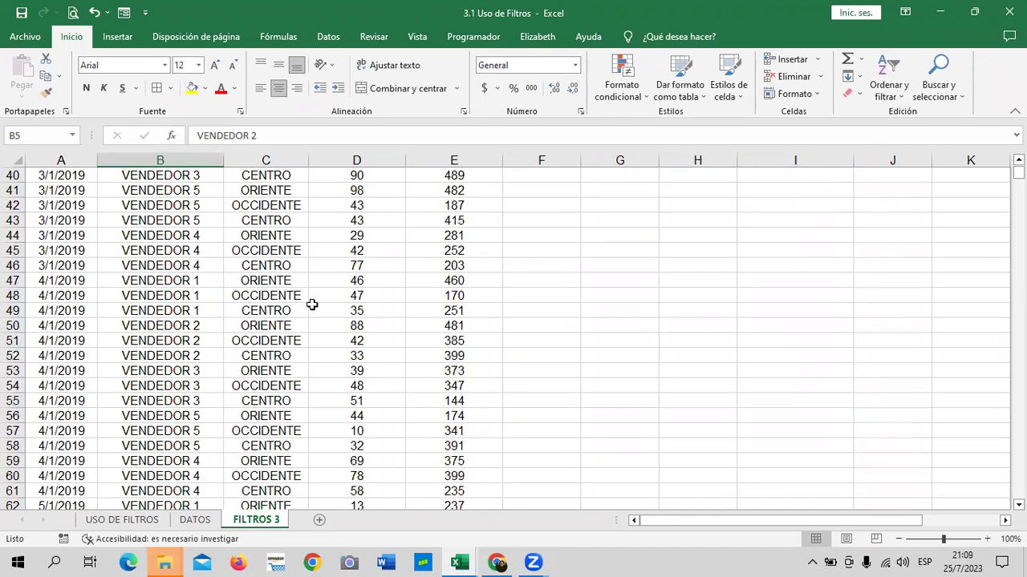
scroll(312, 305, "down", 4)
scroll(309, 301, "up", 2)
scroll(307, 295, "up", 5)
scroll(307, 295, "up", 10)
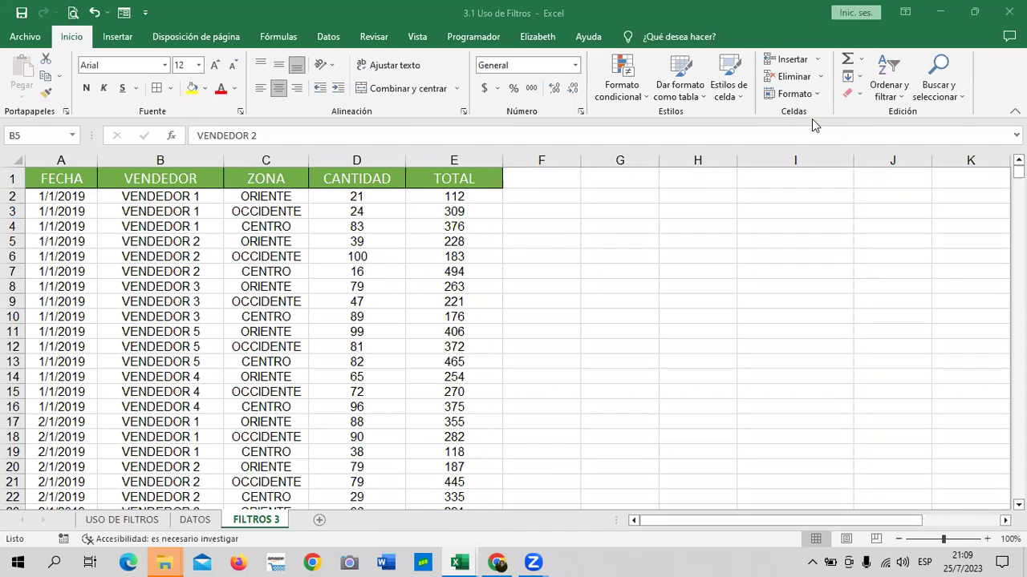
In the course page, expand Sección 4 and read lesson 4.3 Objetivo de la lección on Buscar y reemplazar.
left_click(460, 551)
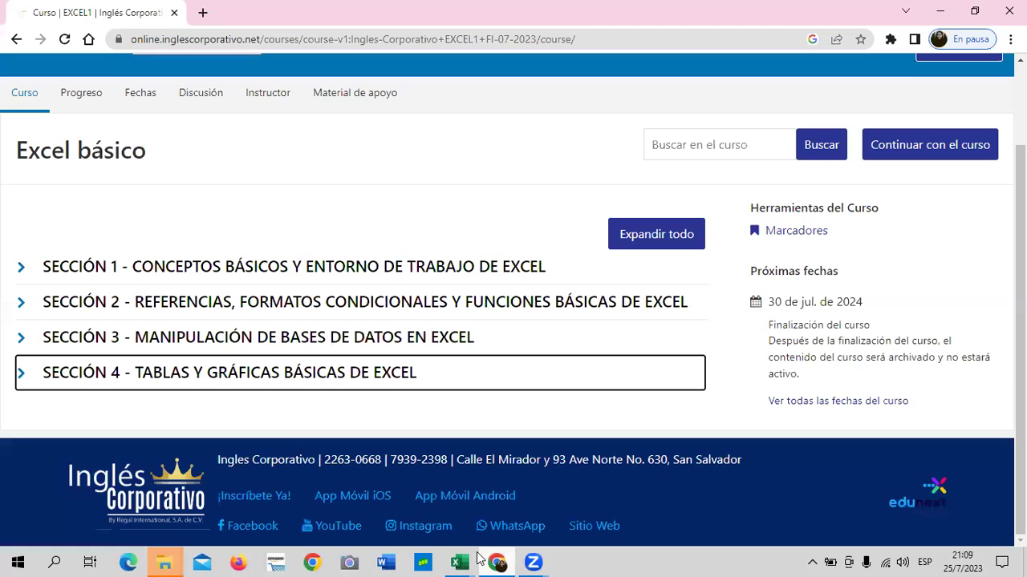
left_click(326, 374)
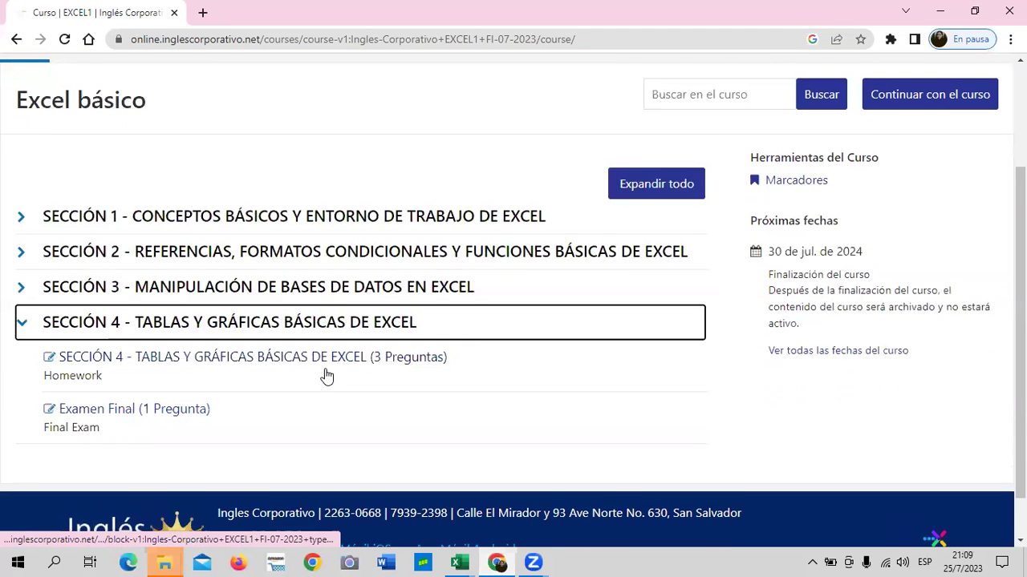
left_click(318, 361)
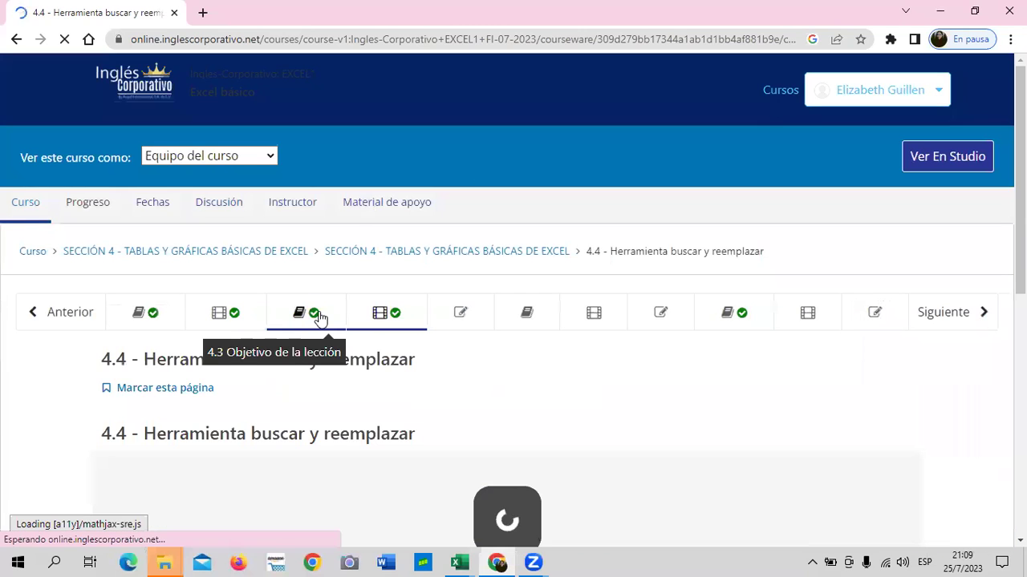
left_click(324, 315)
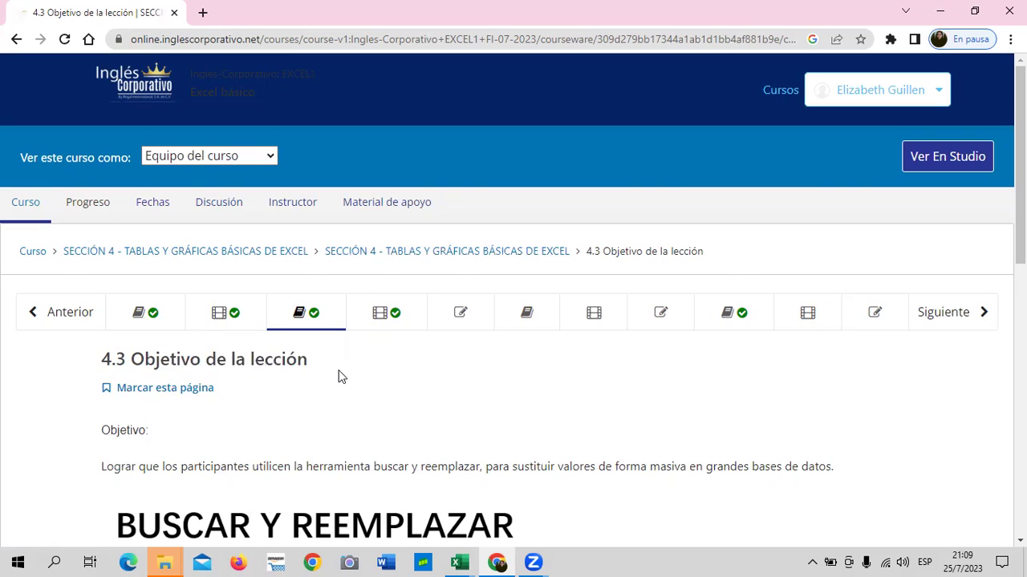
scroll(339, 376, "down", 1)
scroll(339, 376, "down", 1)
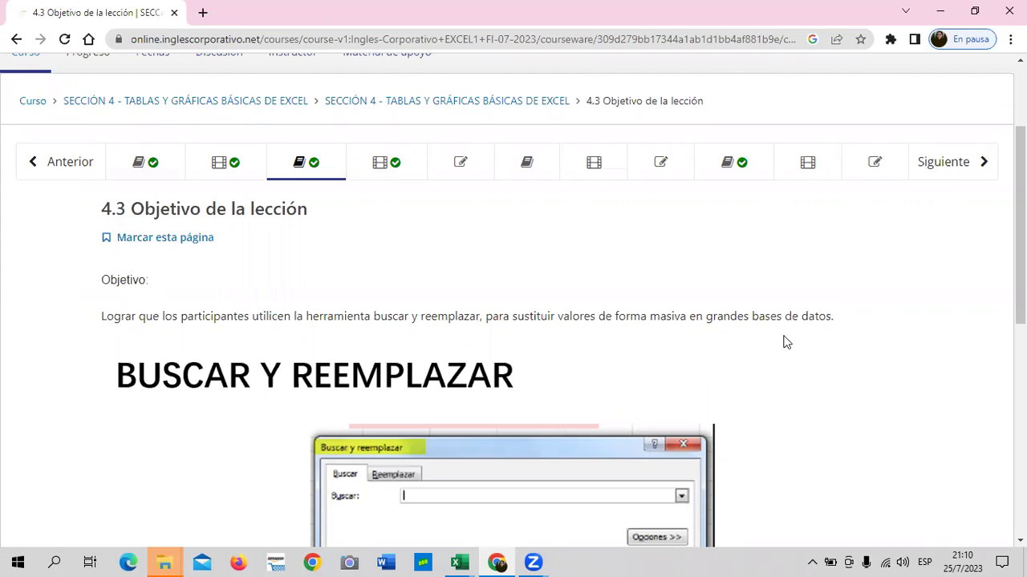
scroll(754, 319, "down", 3)
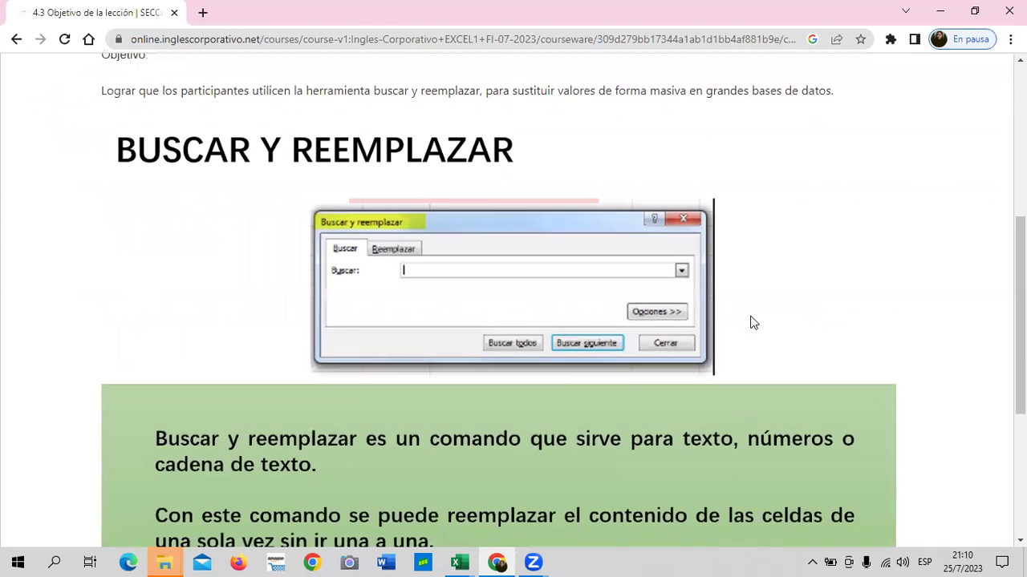
Compare the 4.2 Buscar y reemplazar workbook's seller table with the course page.
mouse_move(462, 555)
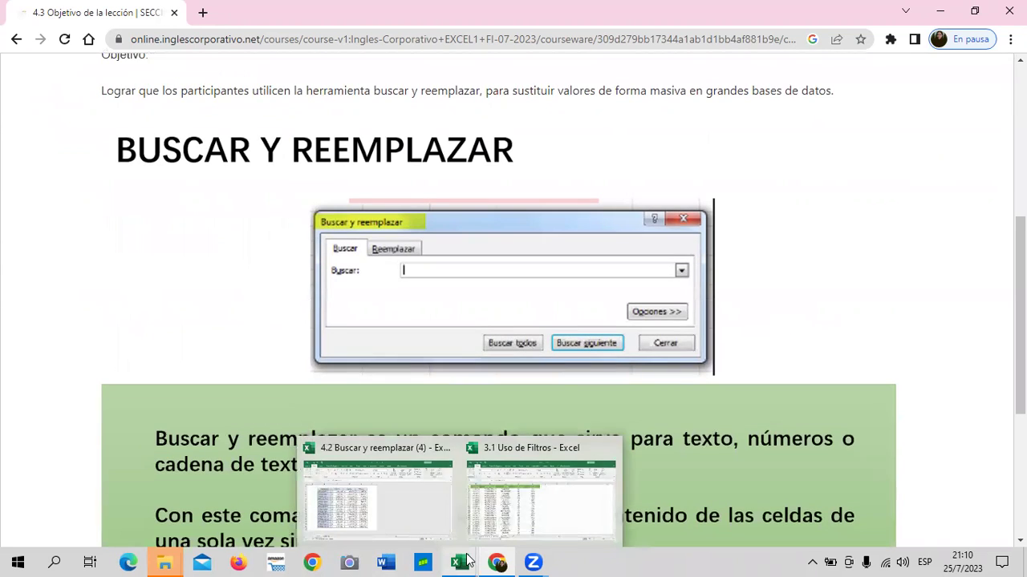
left_click(396, 507)
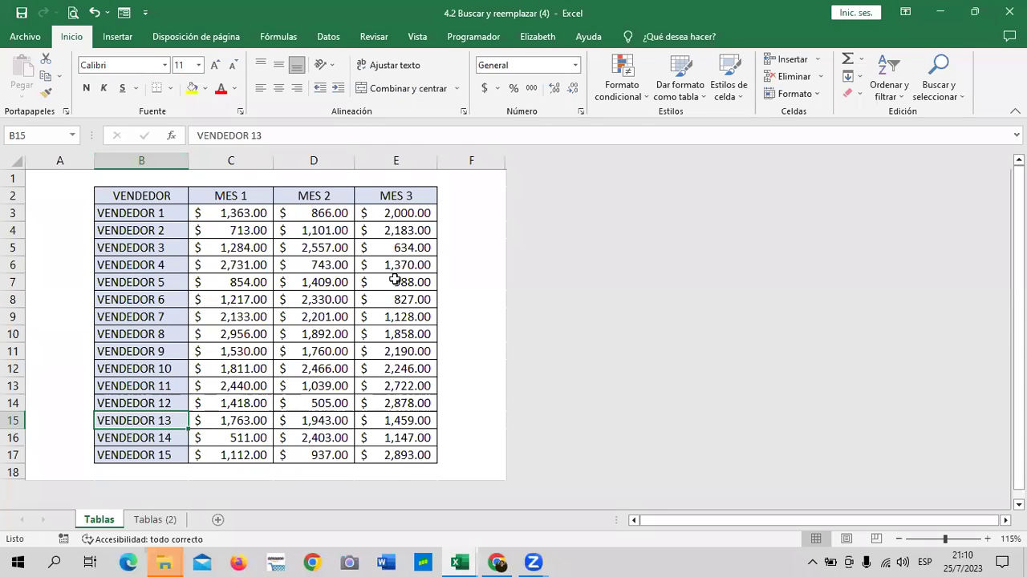
left_click(449, 218)
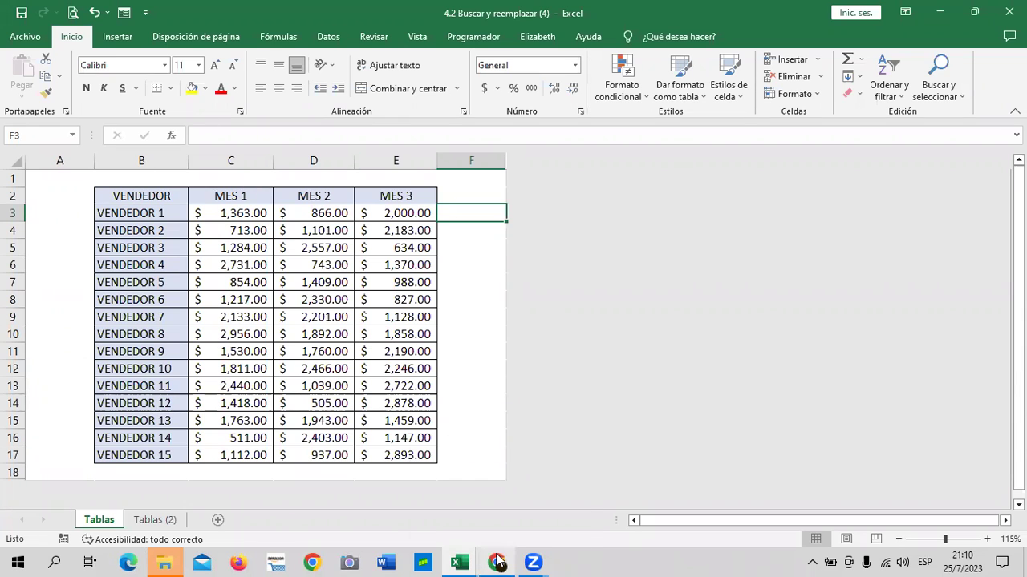
mouse_move(498, 561)
left_click(538, 479)
scroll(457, 223, "up", 1)
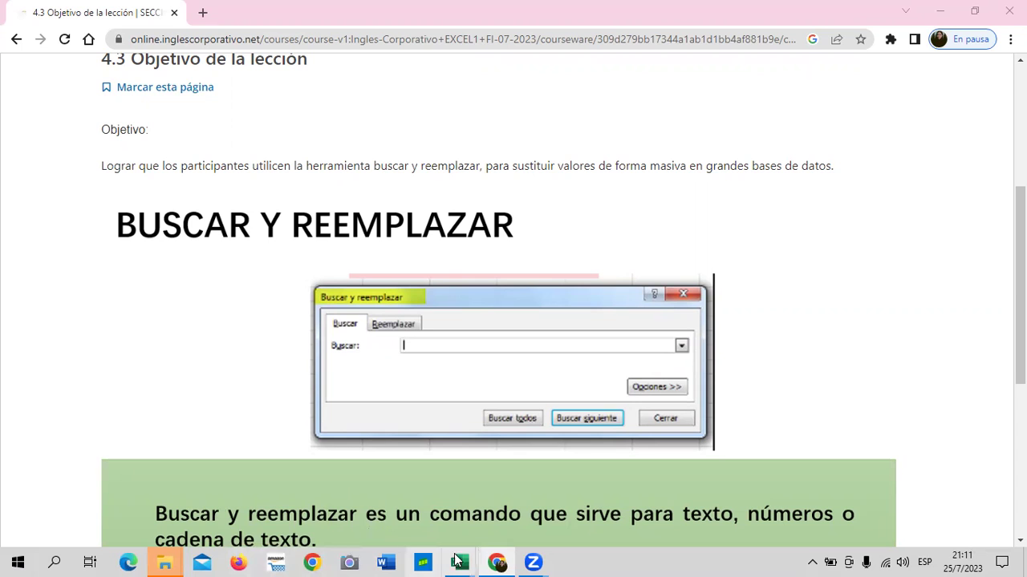
Back in the 4.2 Buscar y reemplazar workbook, check cells F13, F1 and F4 beside the table.
mouse_move(458, 561)
left_click(396, 510)
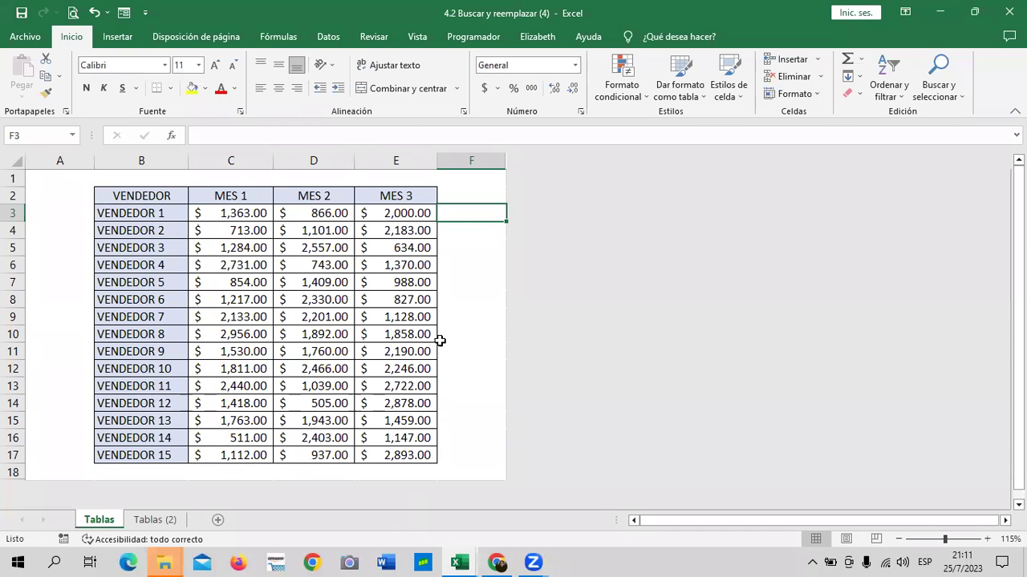
scroll(469, 343, "down", 1)
left_click(478, 329)
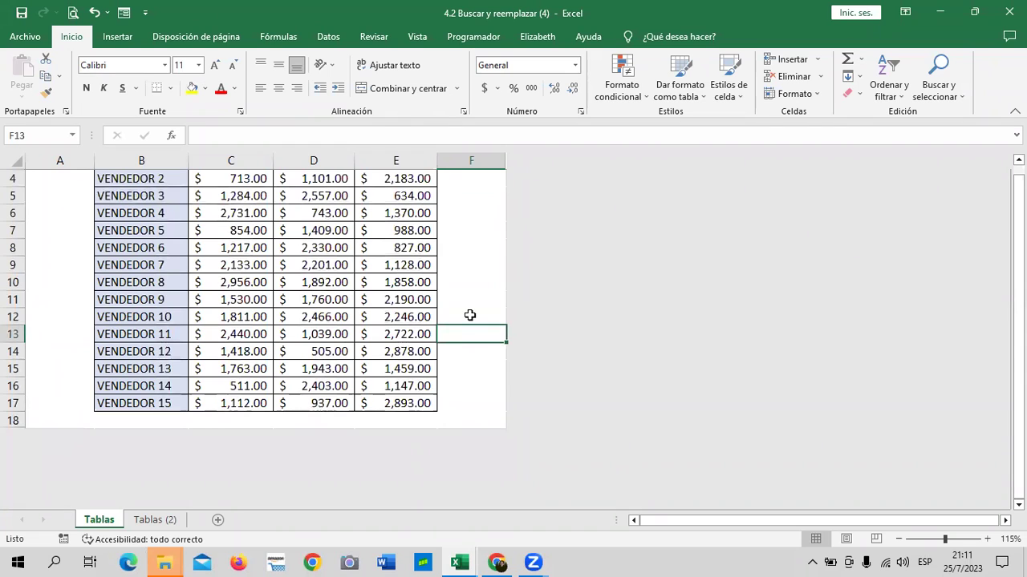
scroll(458, 333, "up", 1)
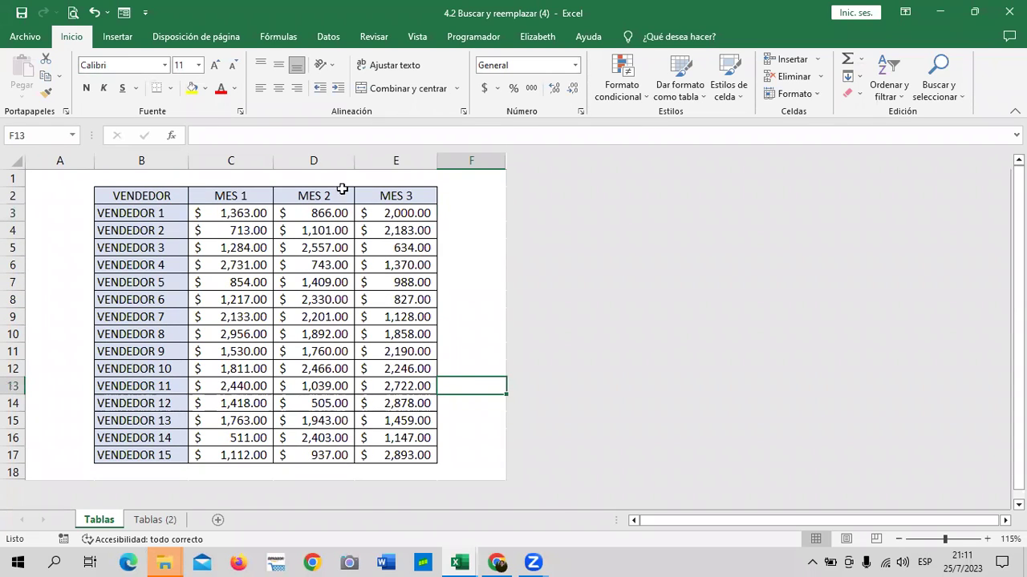
left_click(472, 183)
left_click(458, 227)
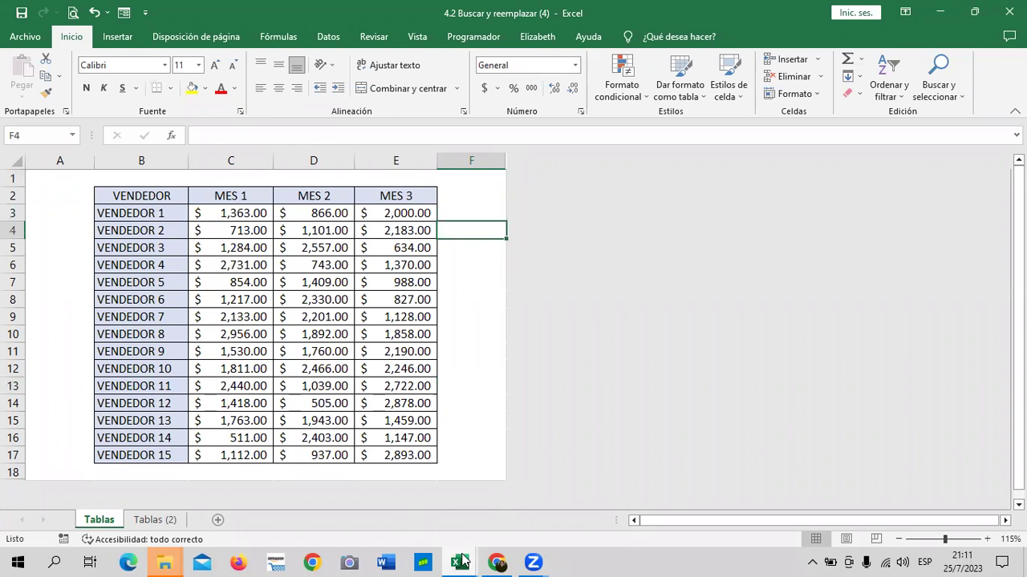
Switch to the 3.1 Uso de Filtros workbook and select the VENDEDOR 3 entry in B10.
mouse_move(461, 561)
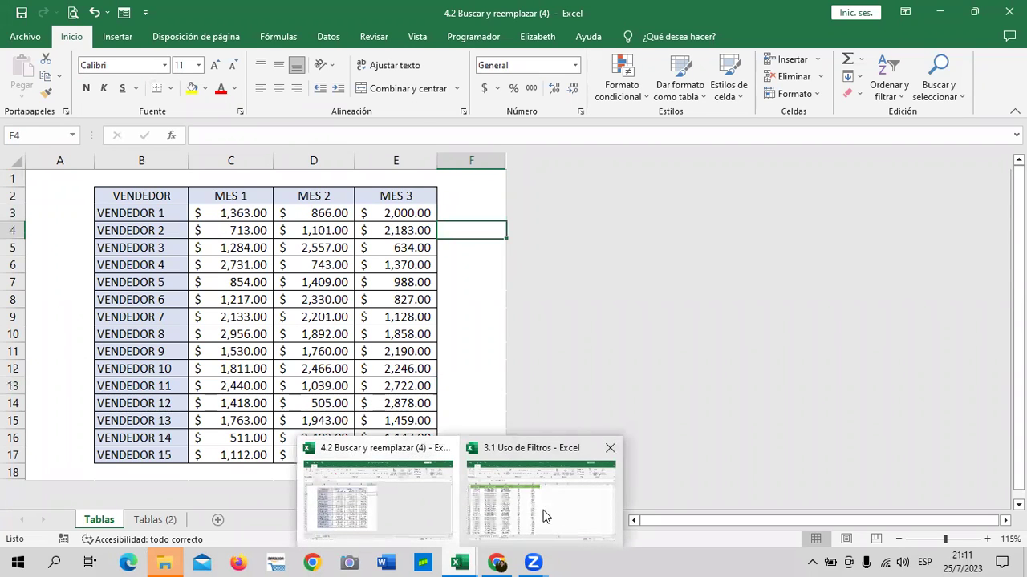
left_click(548, 513)
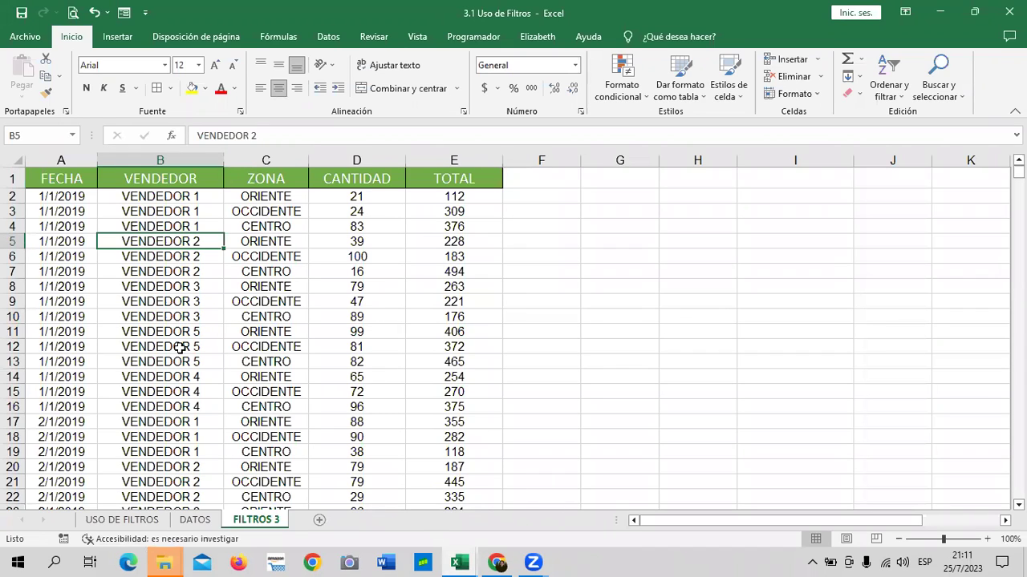
scroll(205, 253, "down", 4)
scroll(207, 252, "up", 2)
scroll(211, 292, "up", 2)
left_click(197, 314)
Read further down the lesson 4.3 page, then bring the 4.2 Buscar y reemplazar (4) workbook forward.
mouse_move(497, 561)
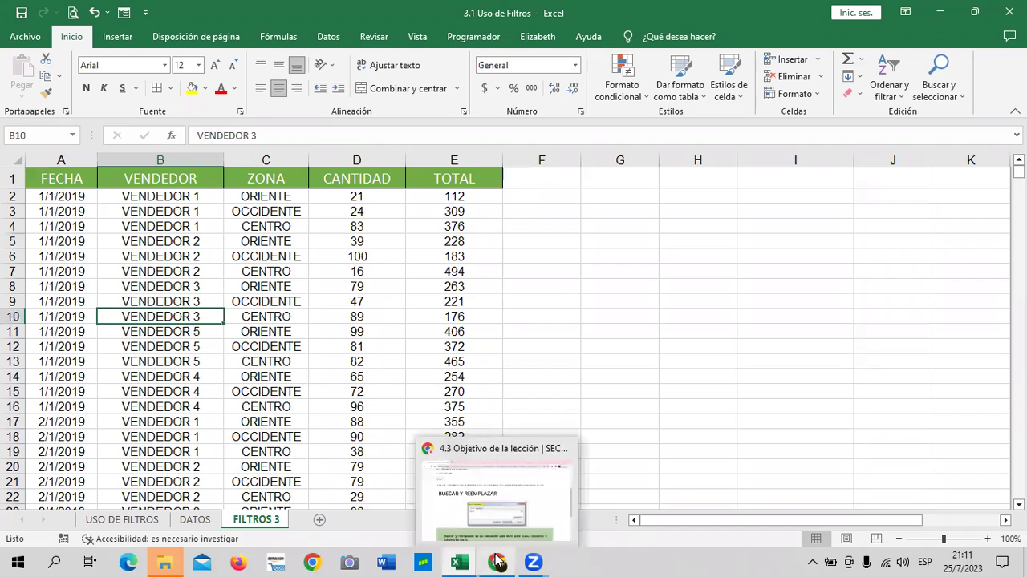
left_click(537, 492)
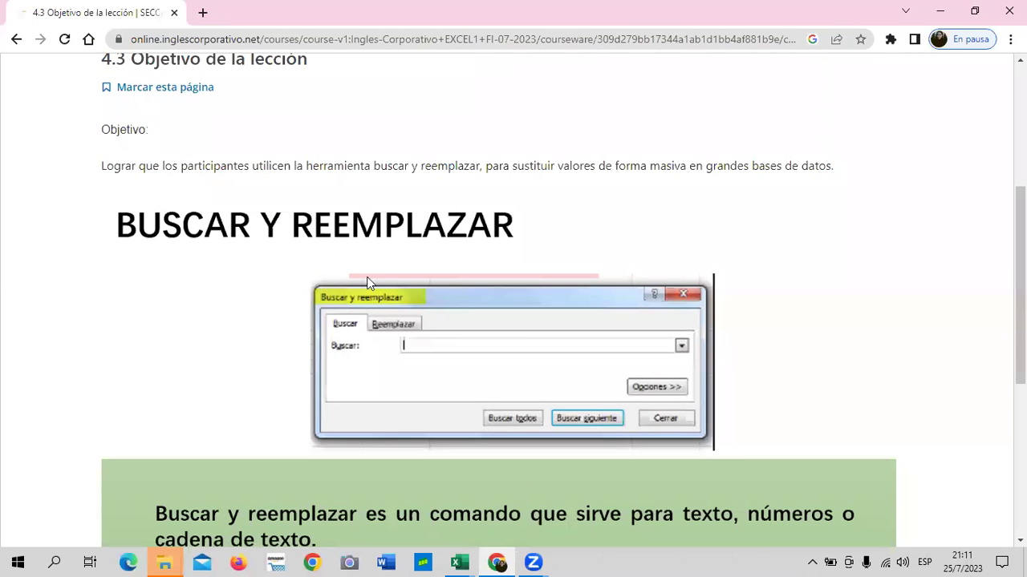
scroll(367, 277, "down", 3)
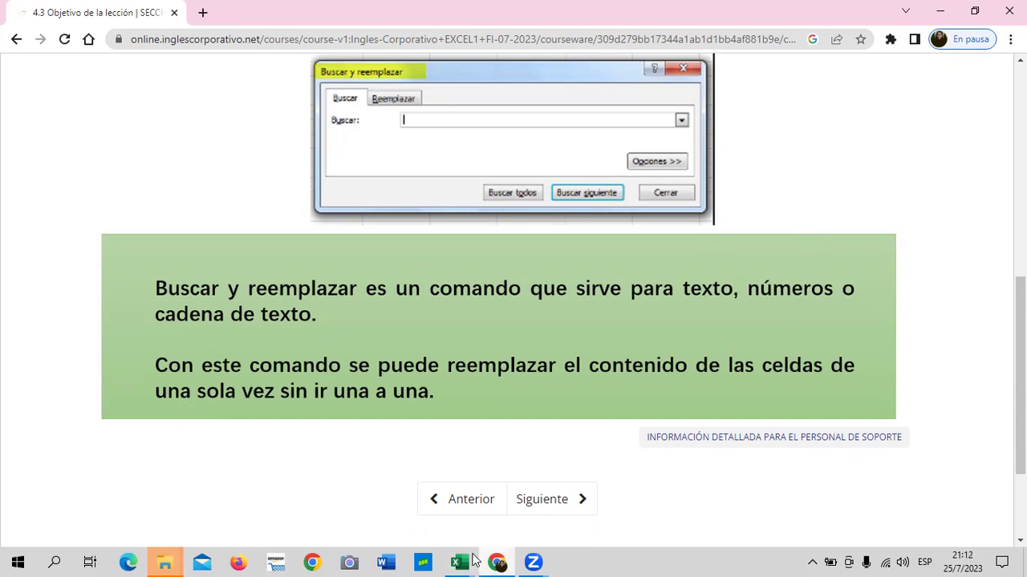
mouse_move(459, 562)
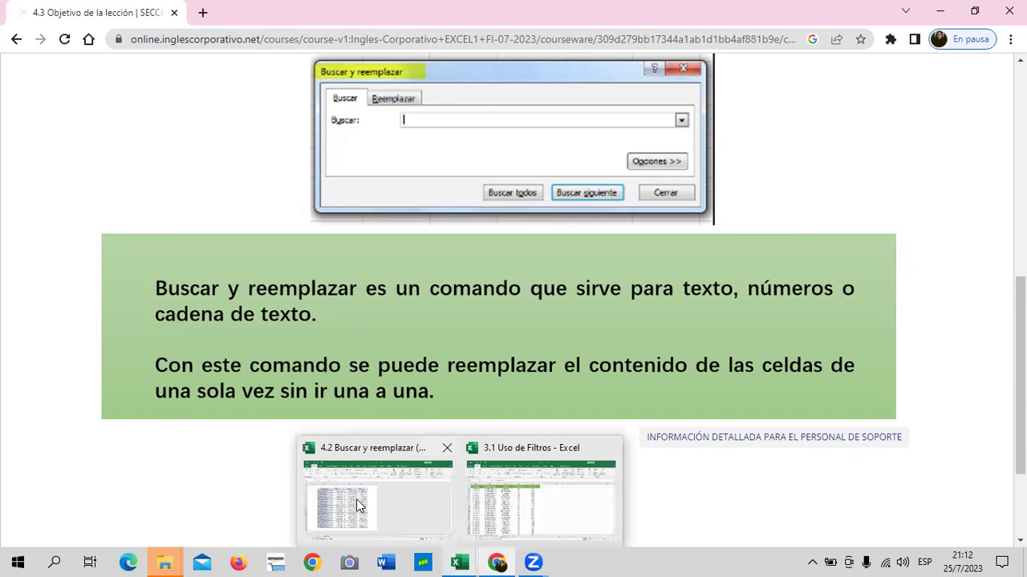
left_click(359, 509)
Select D4 and open Buscar y reemplazar with 3 to find and 4 as replacement.
left_click(294, 230)
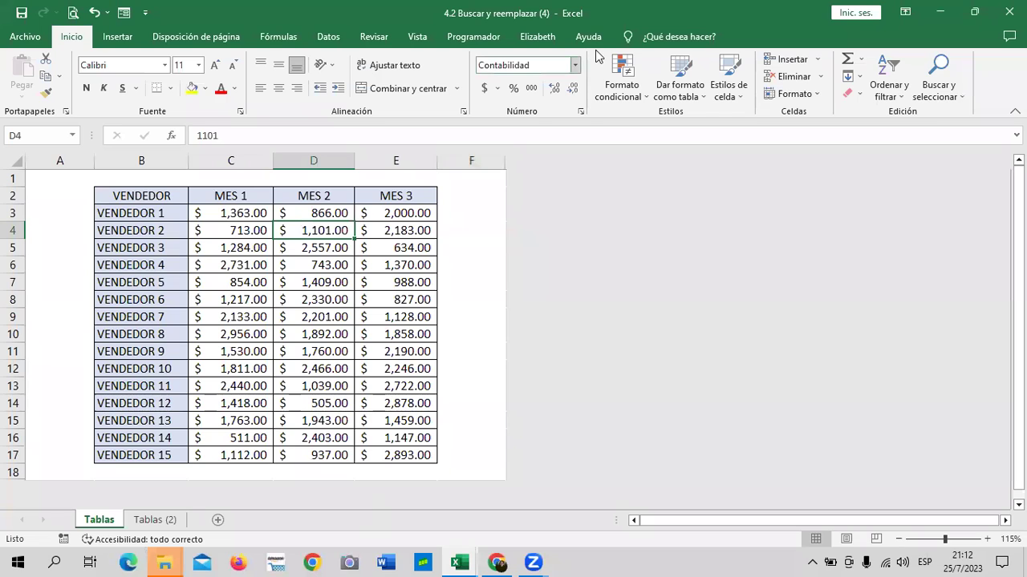
left_click(944, 75)
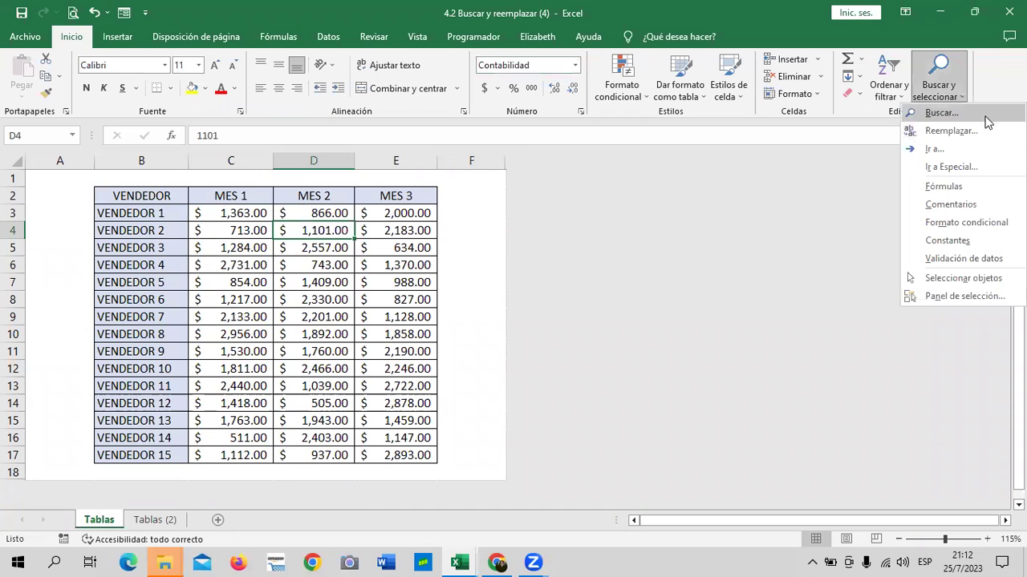
left_click(952, 131)
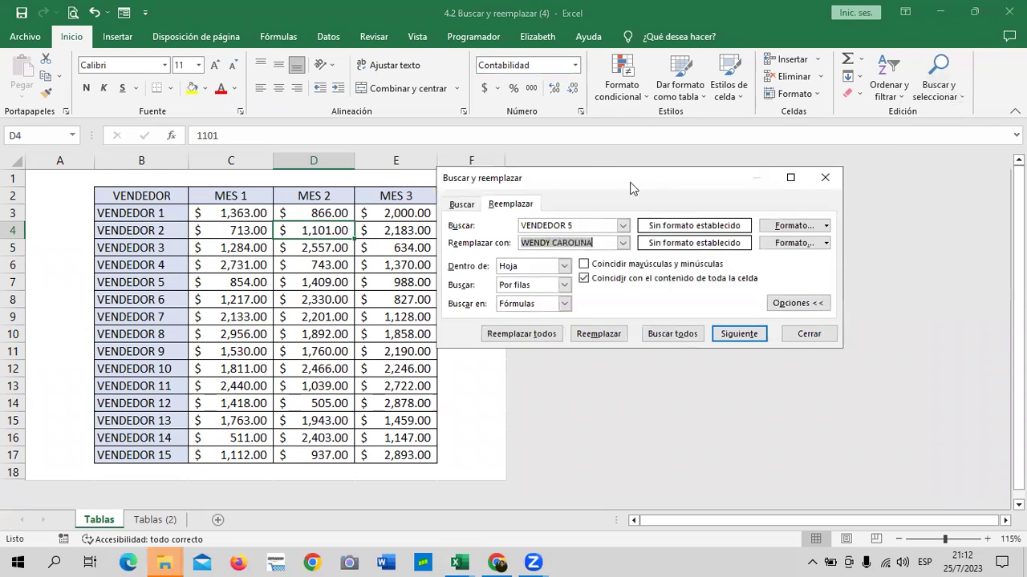
left_click(619, 227)
key("BackSpace")
key("BackSpace")
key("BackSpace")
key("BackSpace")
key("BackSpace")
key("BackSpace")
type("3")
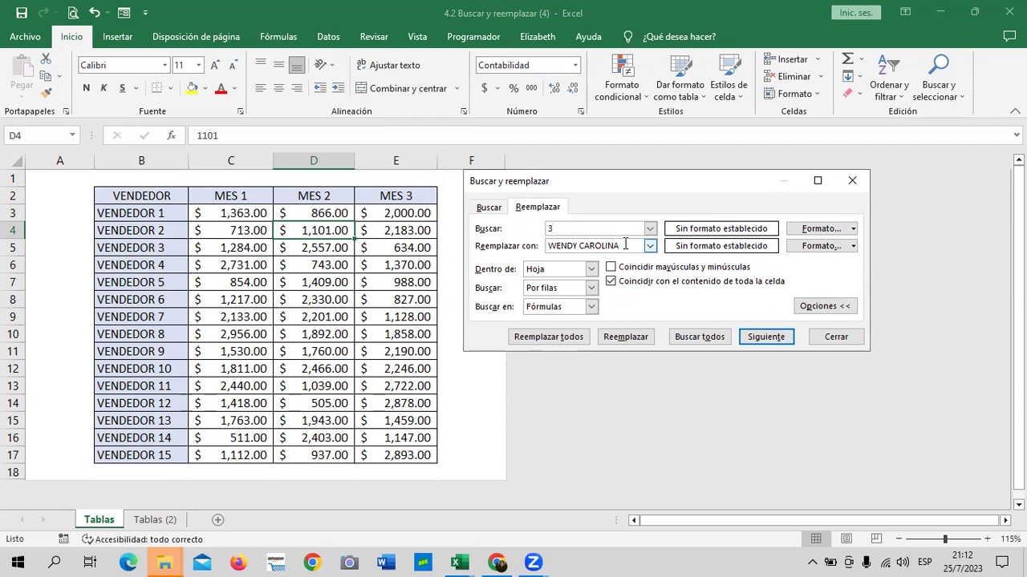
key("BackSpace")
key("BackSpace")
key("BackSpace")
key("BackSpace")
key("BackSpace")
key("BackSpace")
Check the format options and keep the search limited to Dentro de: Hoja.
left_click(853, 229)
left_click(852, 247)
left_click(853, 247)
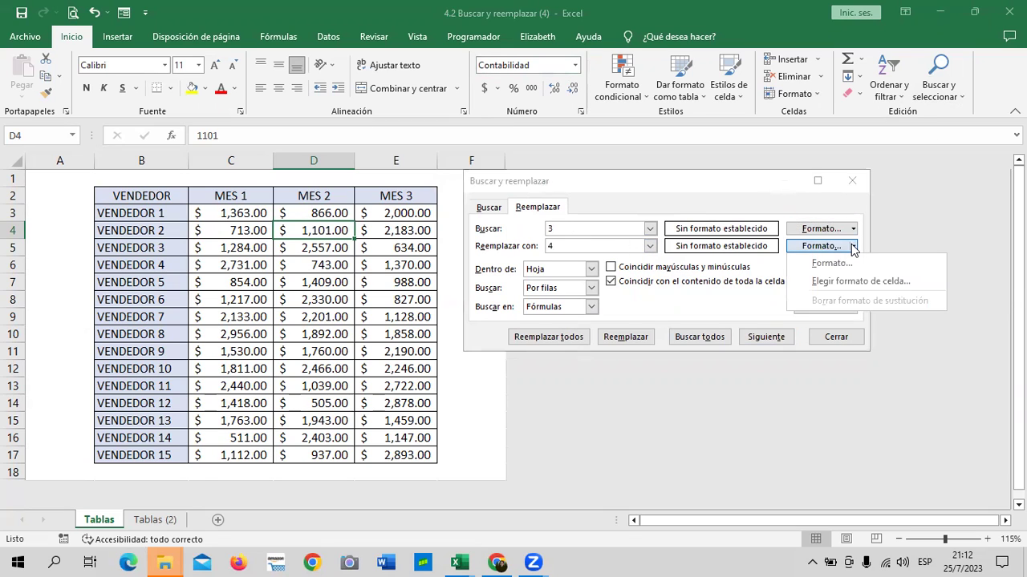
left_click(590, 270)
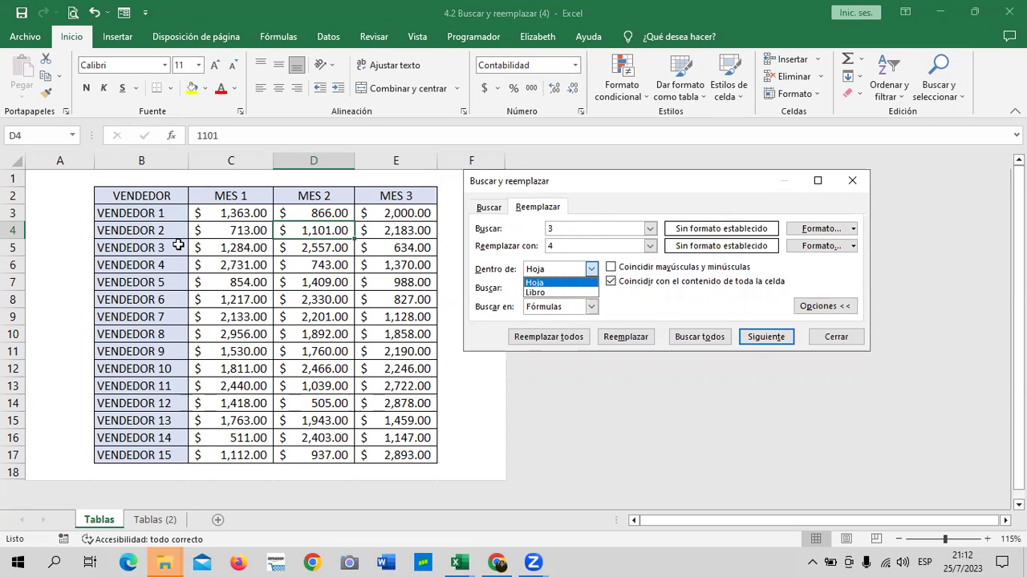
left_click(554, 284)
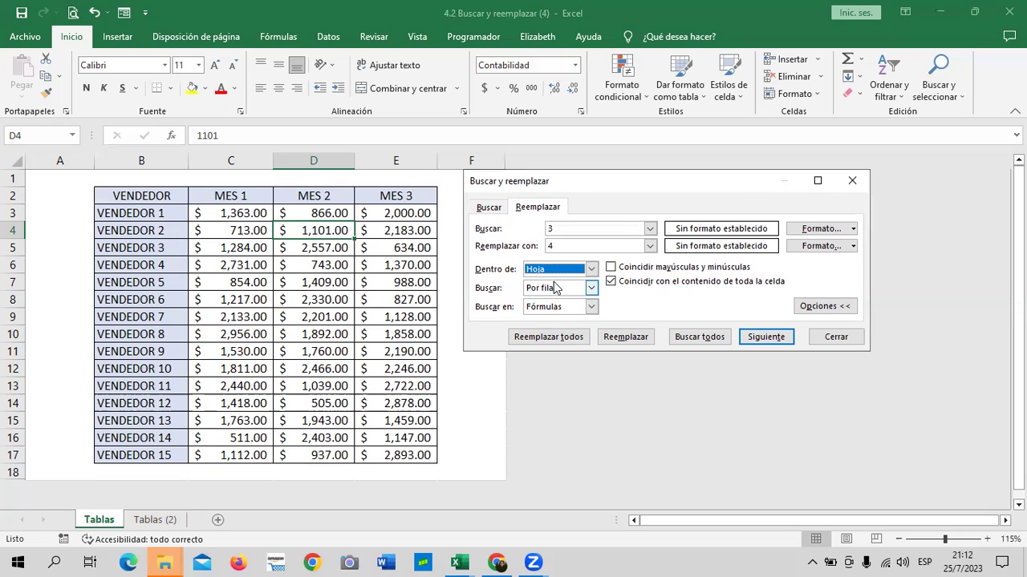
Search for 3 with Buscar siguiente and Buscar todos; no match is found.
left_click(755, 336)
left_click(515, 322)
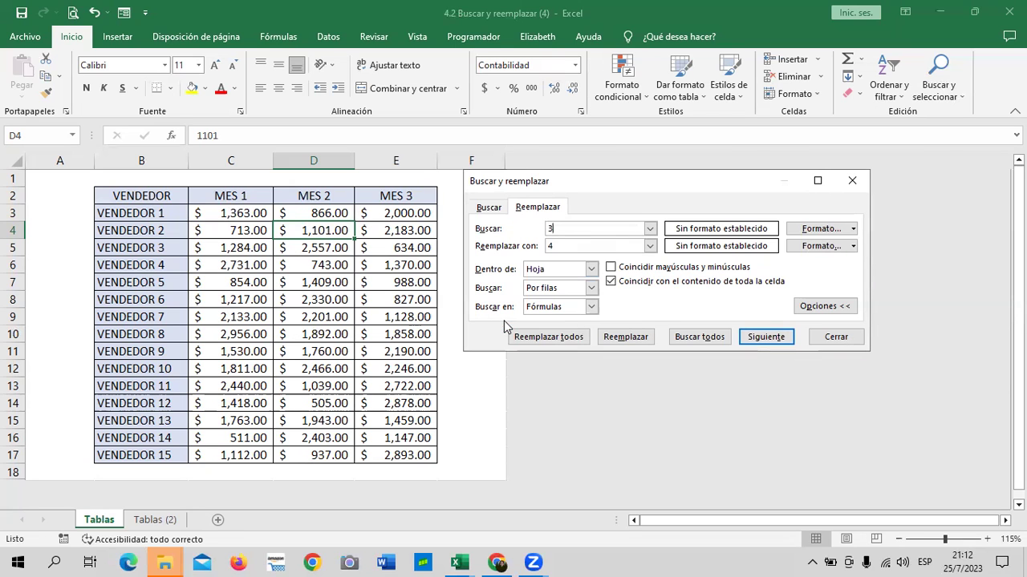
left_click(694, 337)
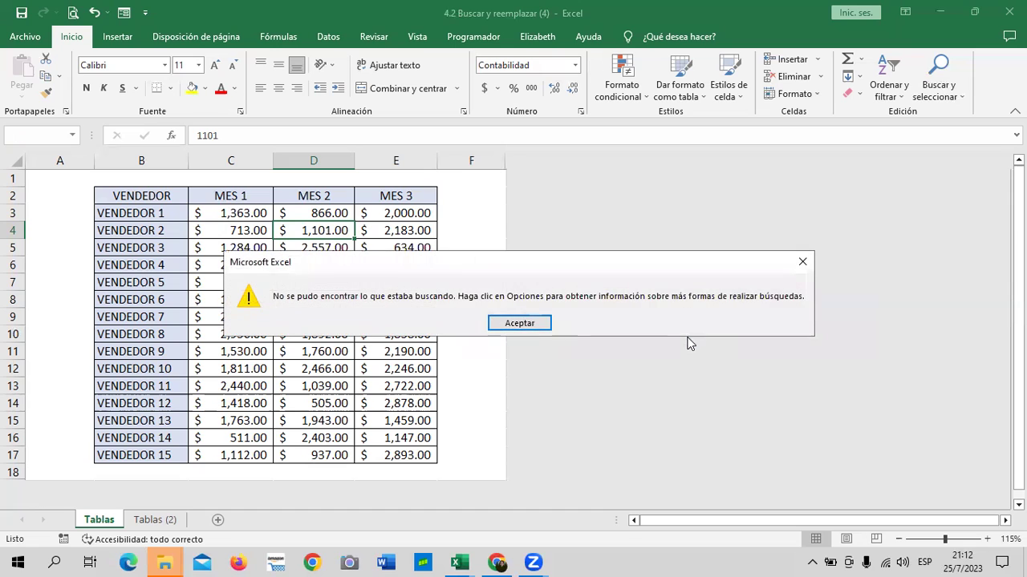
Change the search value to 363 and search; nothing is found.
left_click(519, 322)
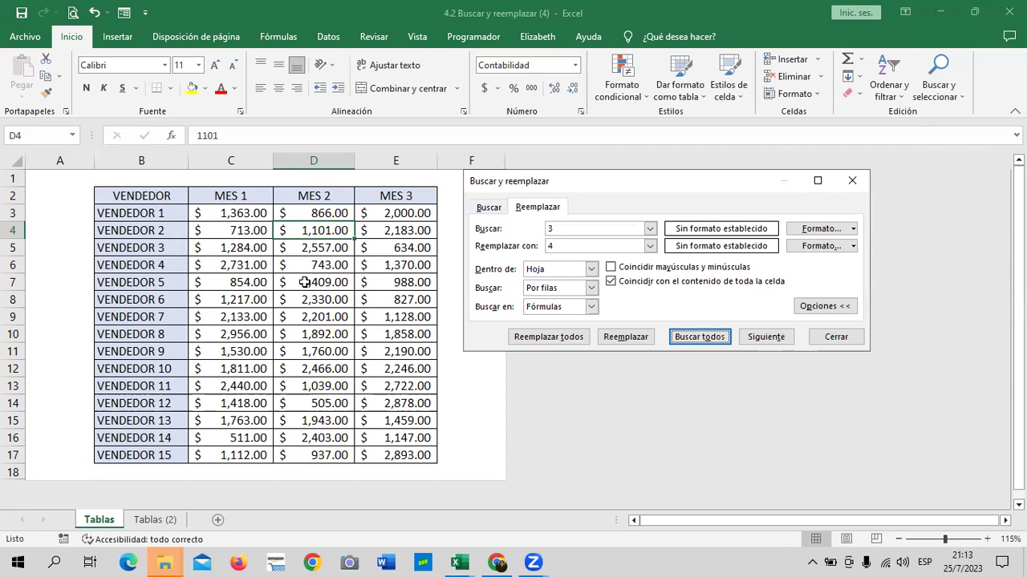
left_click(582, 231)
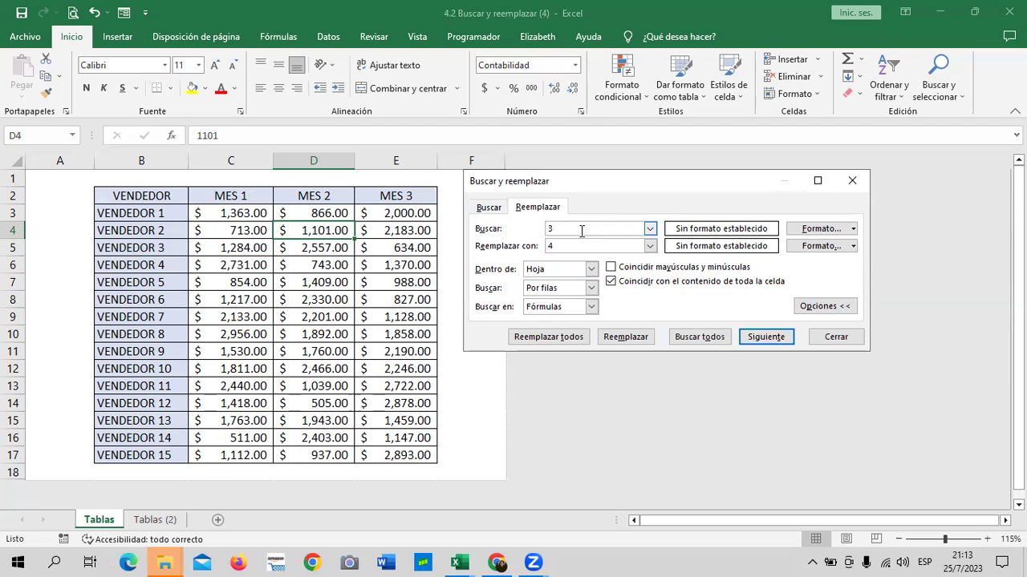
key("BackSpace")
left_click(586, 245)
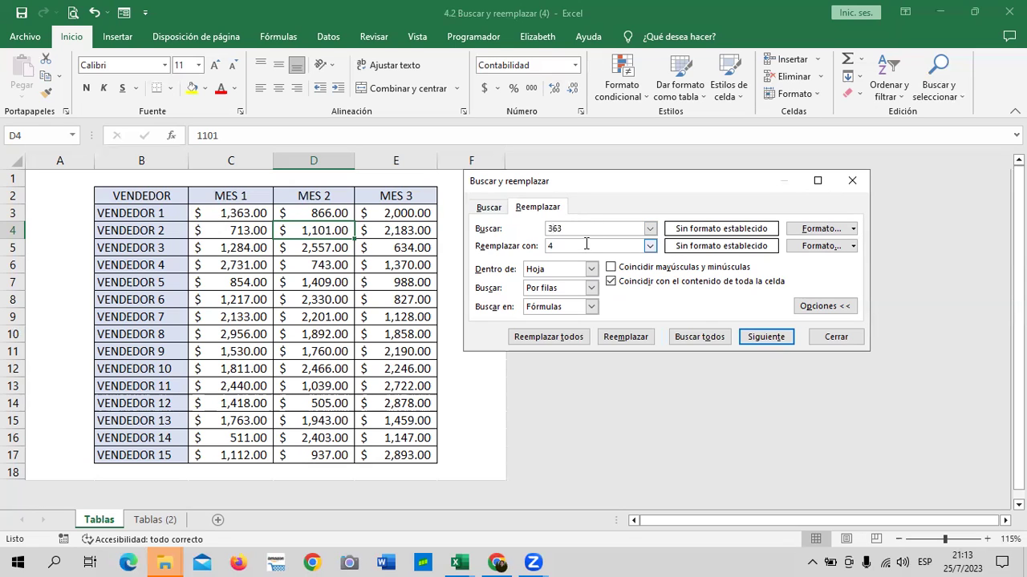
left_click(767, 338)
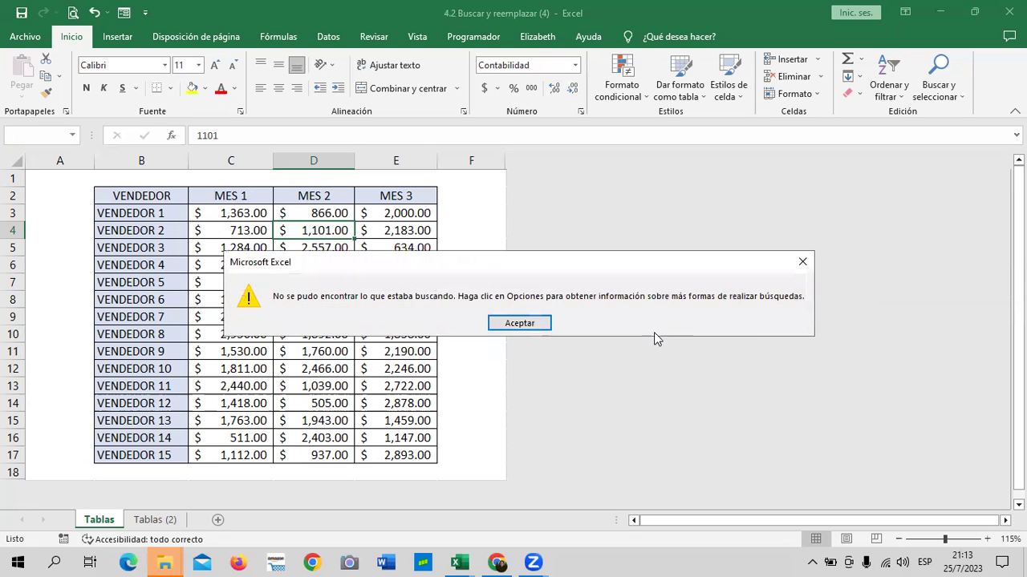
Turn on Coincidir mayúsculas y minúsculas and search for 363 again, still without a match.
left_click(541, 323)
left_click(589, 227)
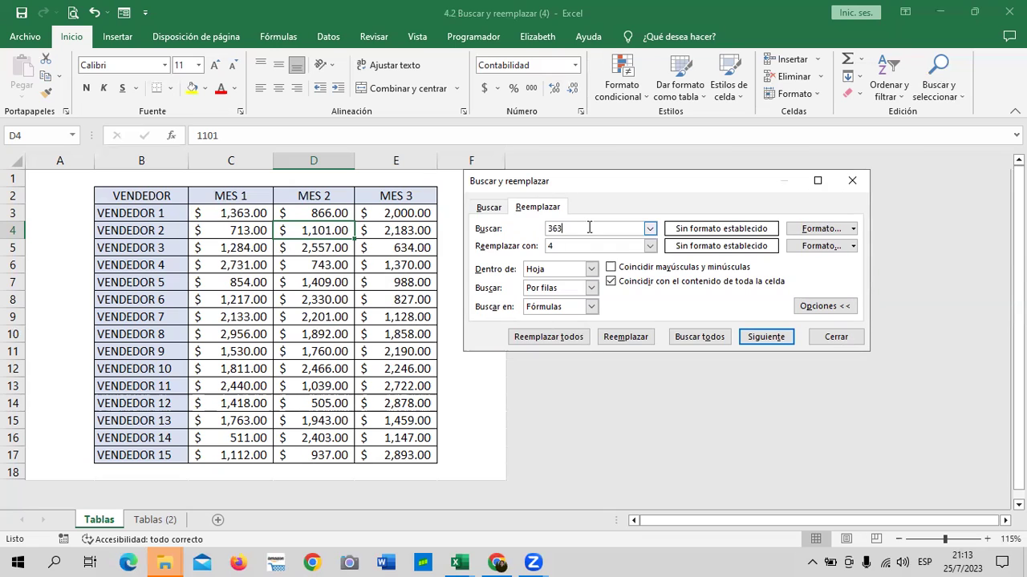
left_click(610, 267)
left_click(762, 337)
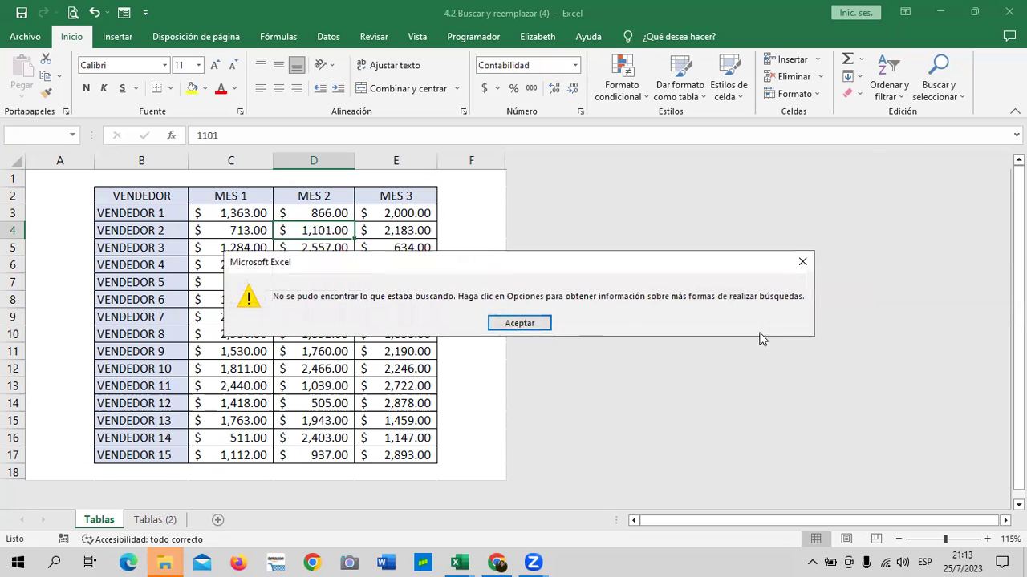
left_click(542, 321)
Find 2000 and replace it with 150 in cell E3.
key("BackSpace")
key("BackSpace")
type("00")
type("0")
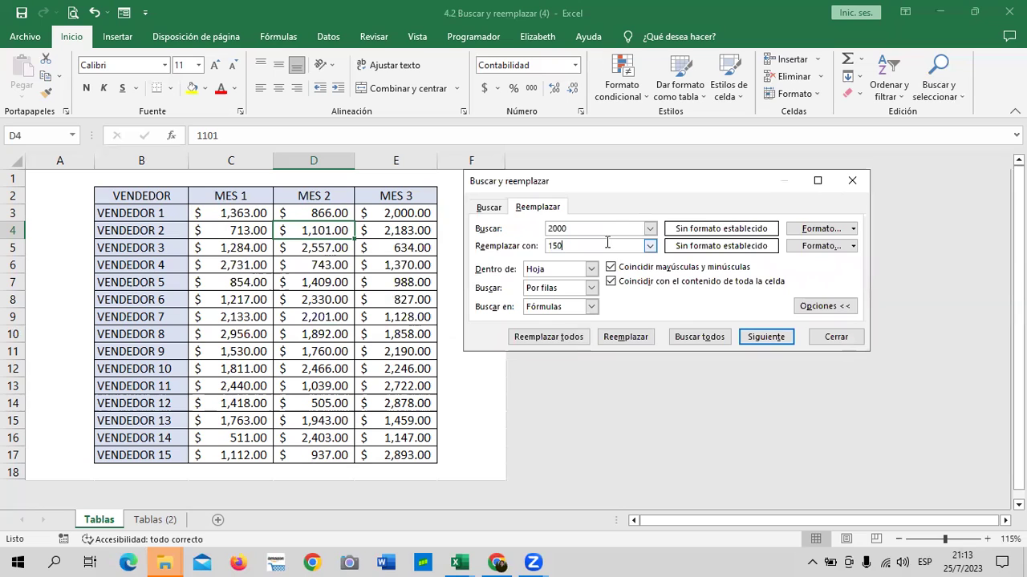
left_click(766, 338)
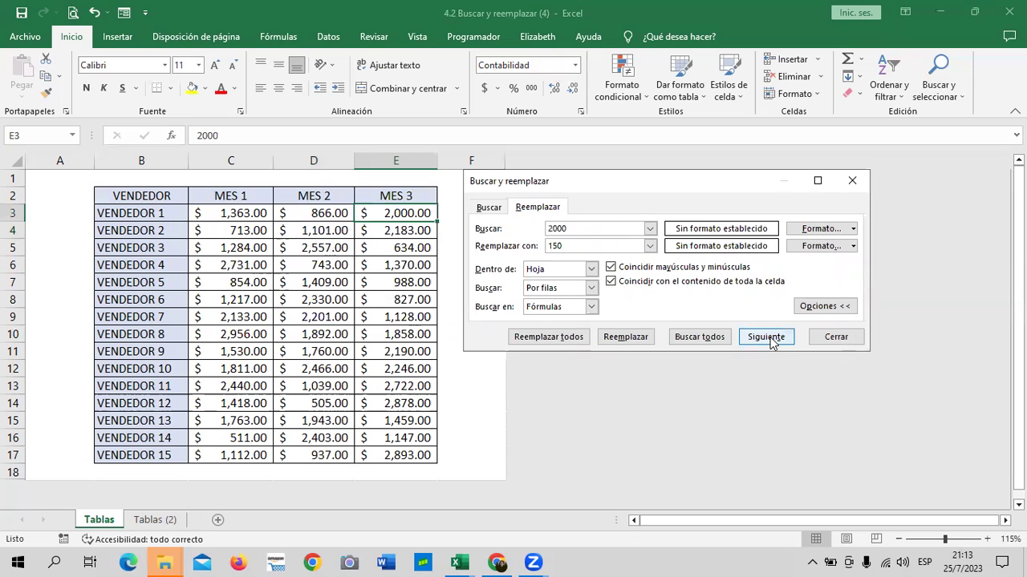
left_click(622, 343)
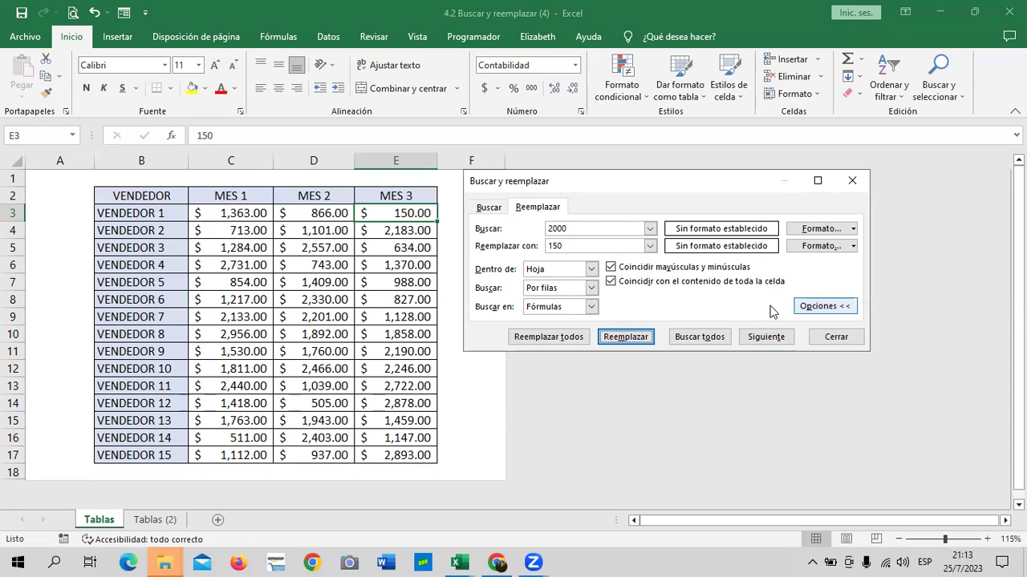
Keep Buscar en set to formulas and toggle the extra search options.
left_click(592, 308)
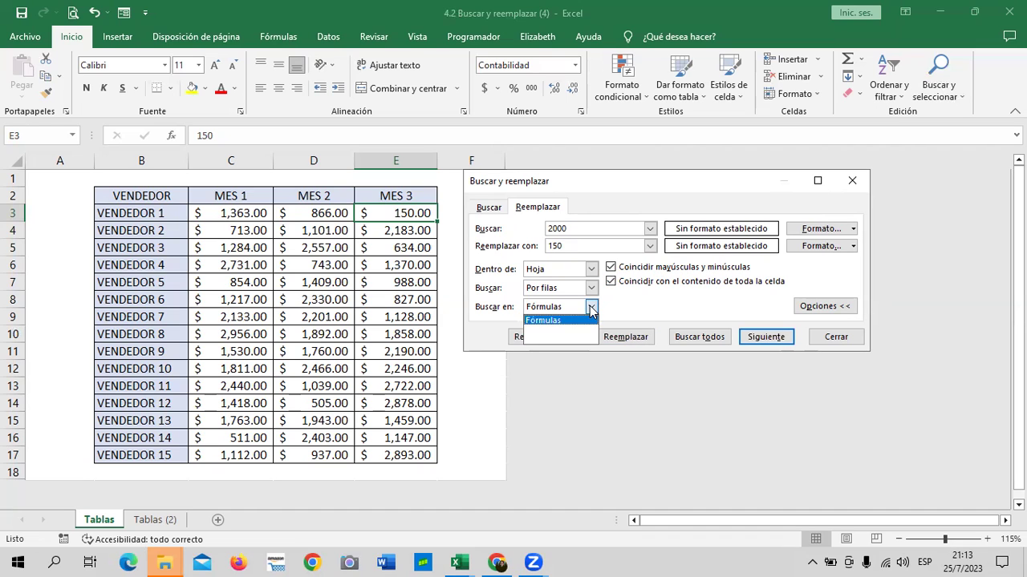
left_click(584, 321)
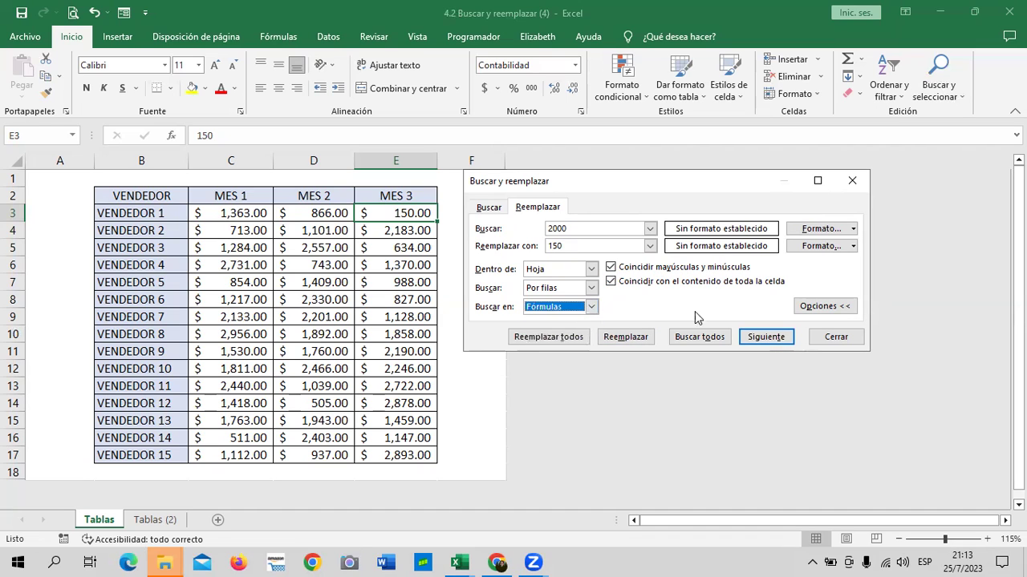
left_click(822, 307)
left_click(826, 271)
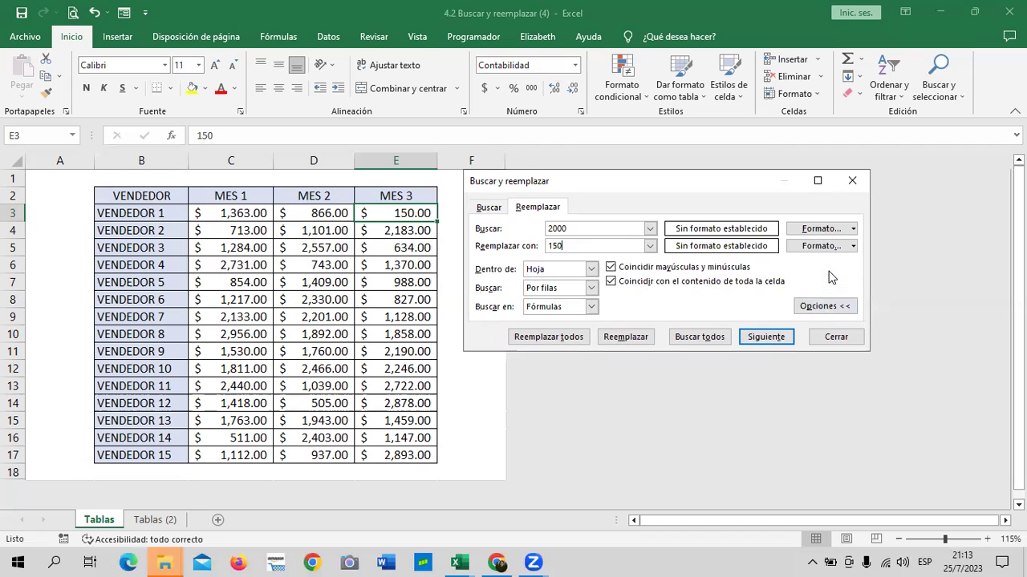
Set the replace search to run by columns within the whole workbook.
left_click(591, 288)
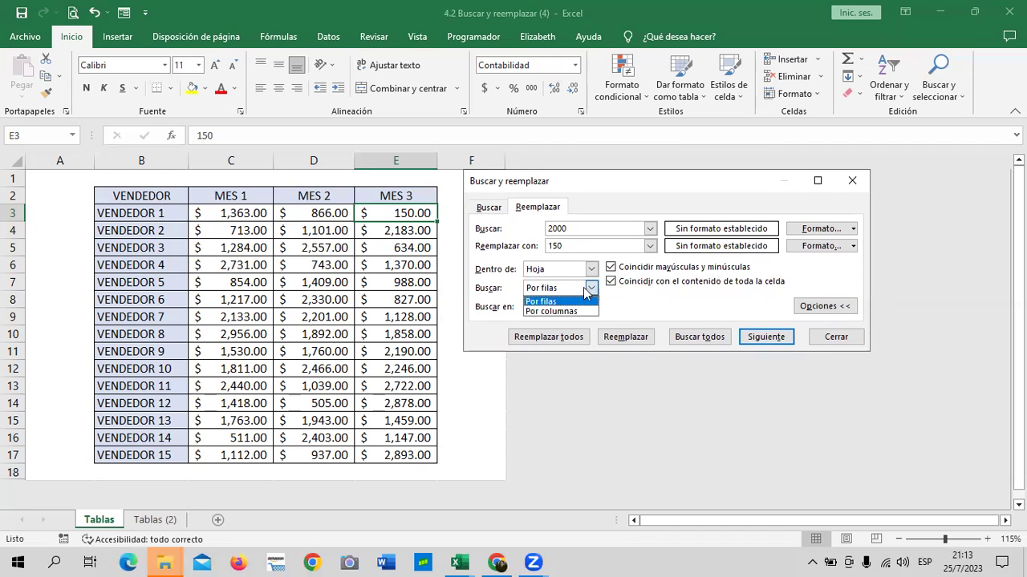
left_click(574, 312)
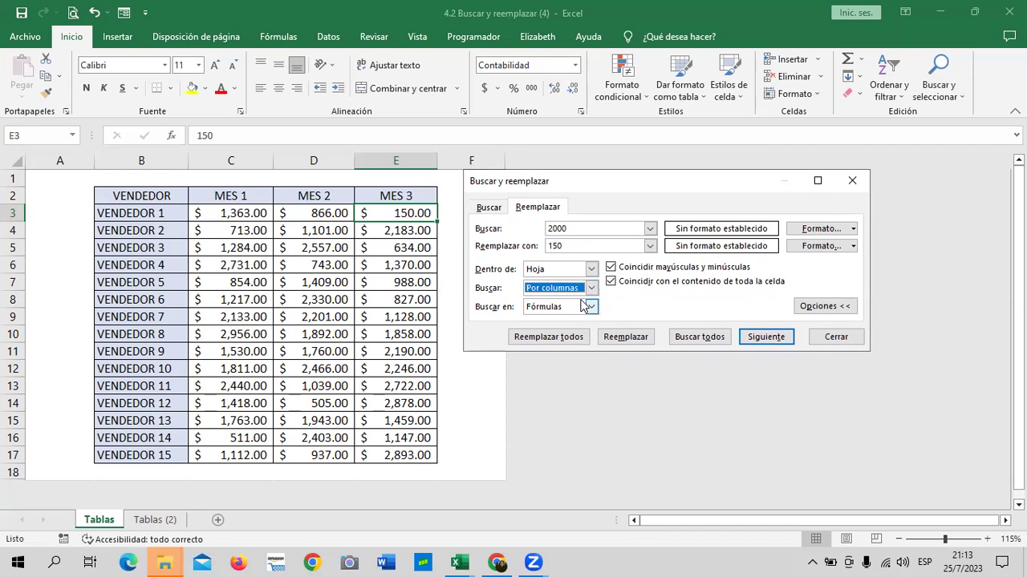
left_click(592, 268)
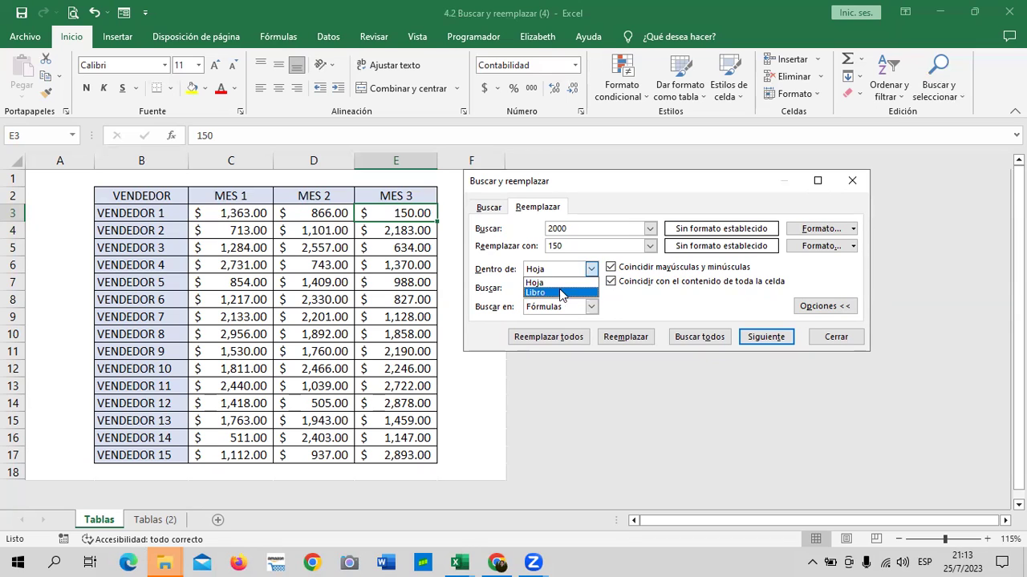
left_click(562, 295)
left_click(594, 229)
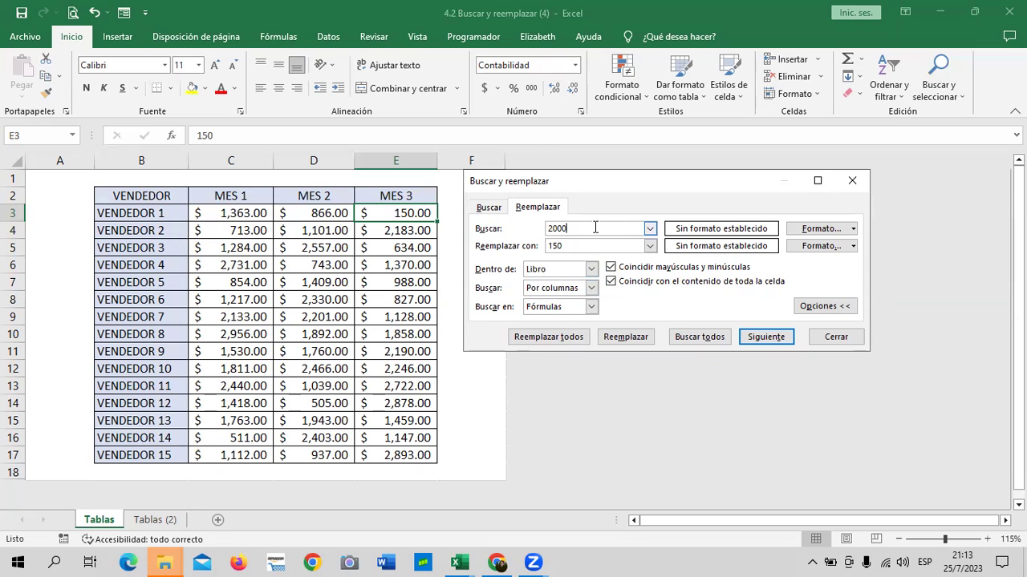
Replace the remaining 2000 on Tablas (2) with 150 and return to the Tablas sheet.
left_click(759, 340)
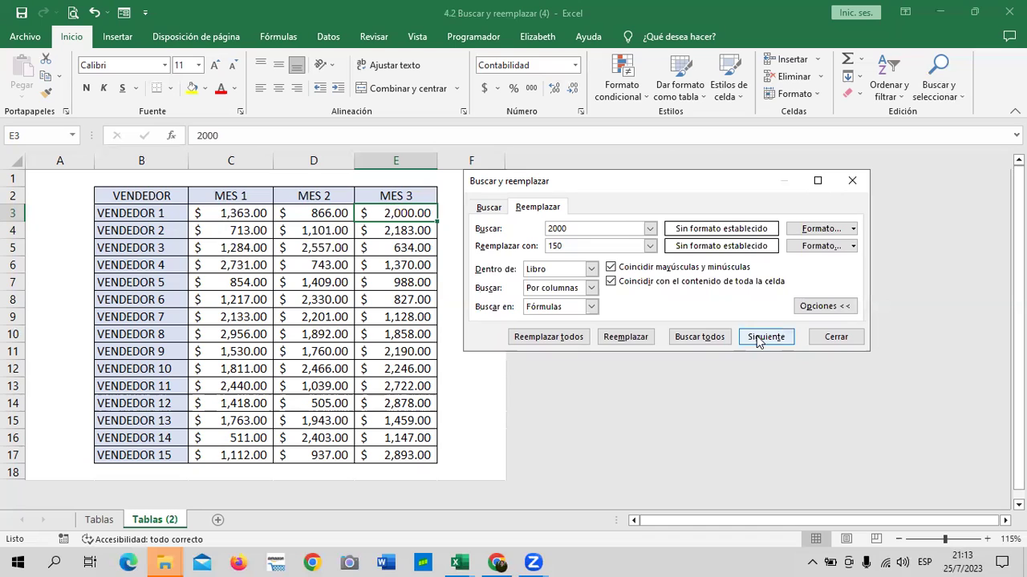
left_click(573, 340)
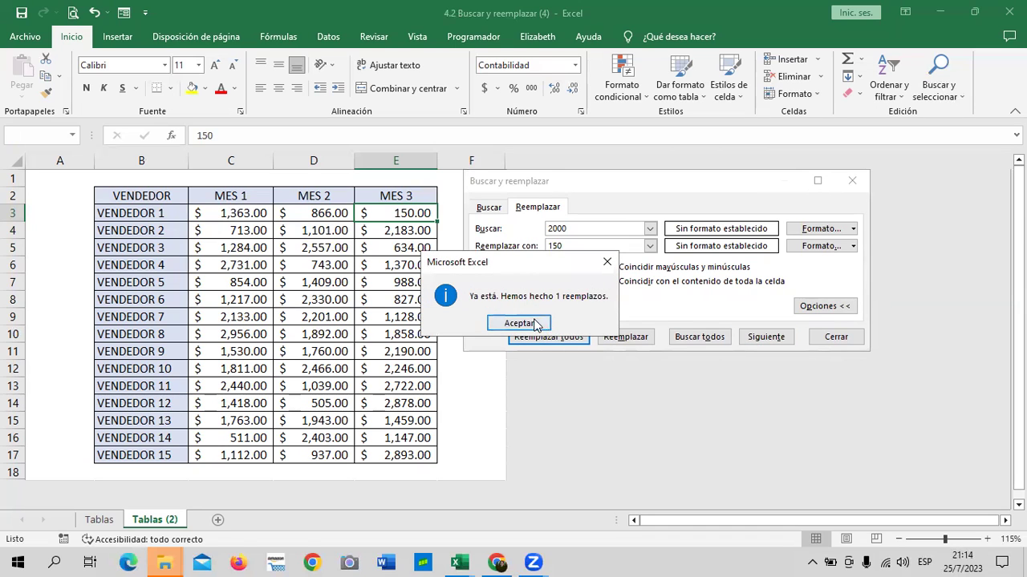
left_click(536, 324)
left_click(109, 522)
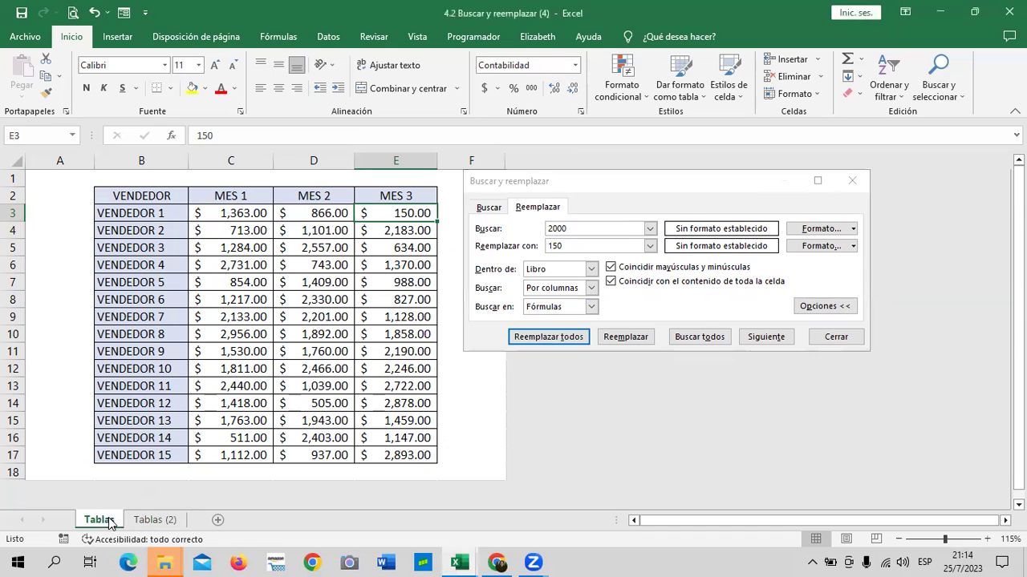
Close the find and replace window and look over the Tablas and Tablas (2) sheets.
left_click(843, 337)
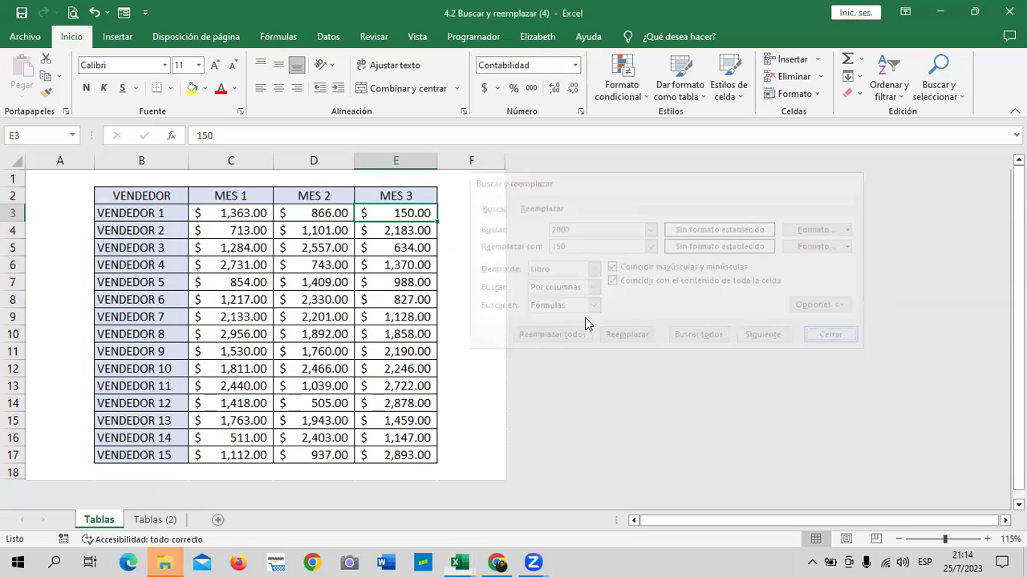
left_click(153, 522)
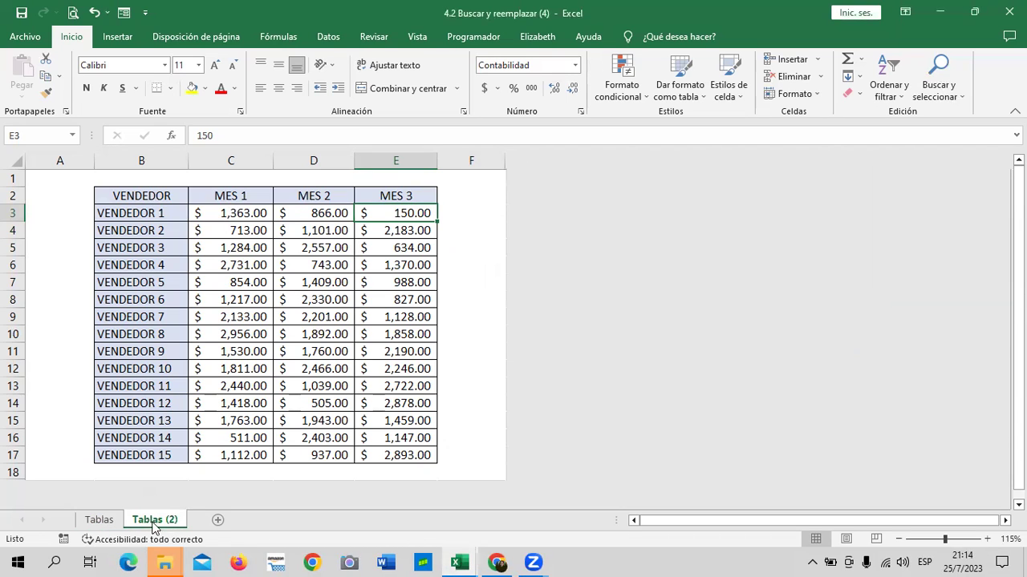
left_click(115, 522)
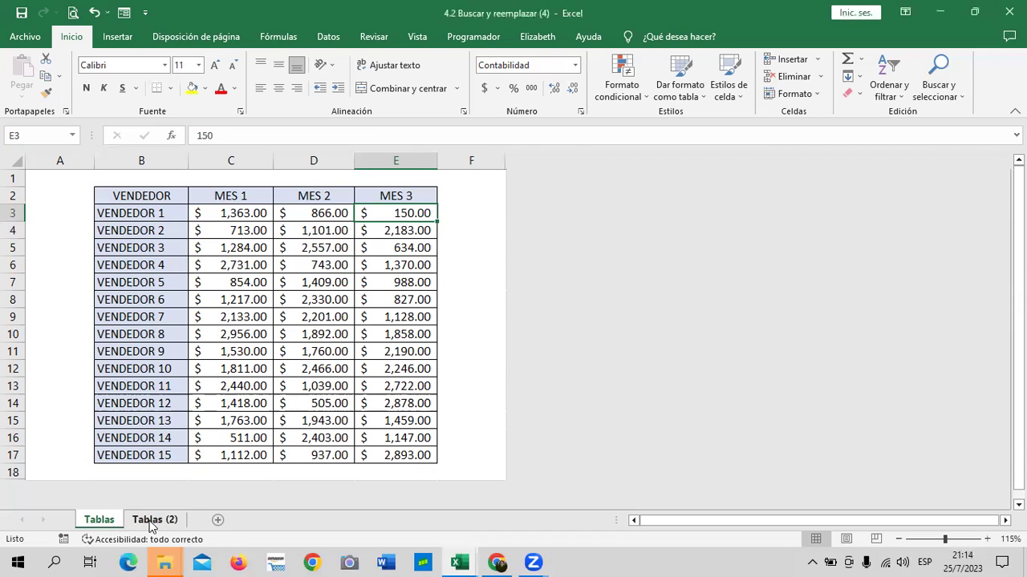
left_click(152, 520)
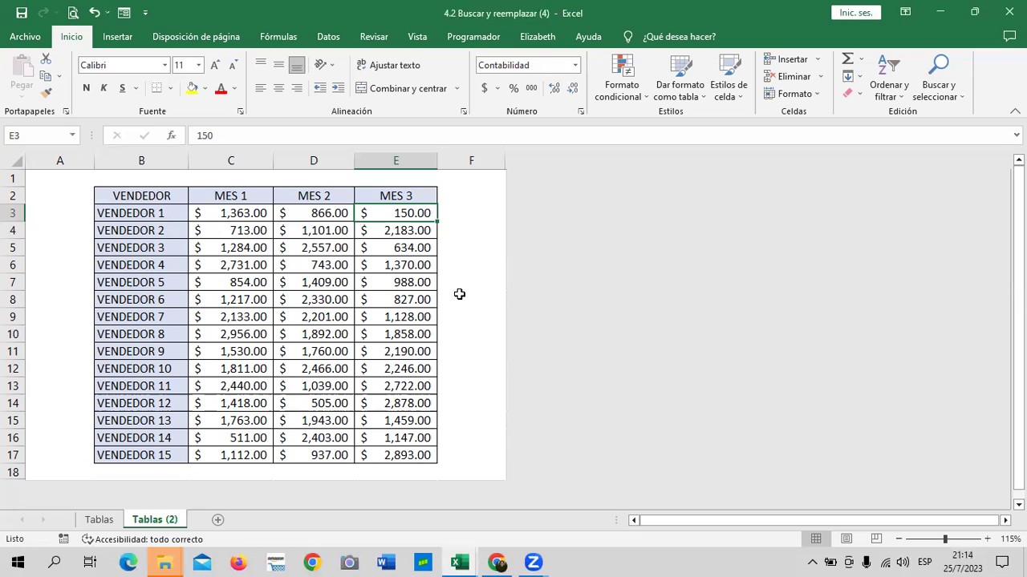
left_click(468, 243)
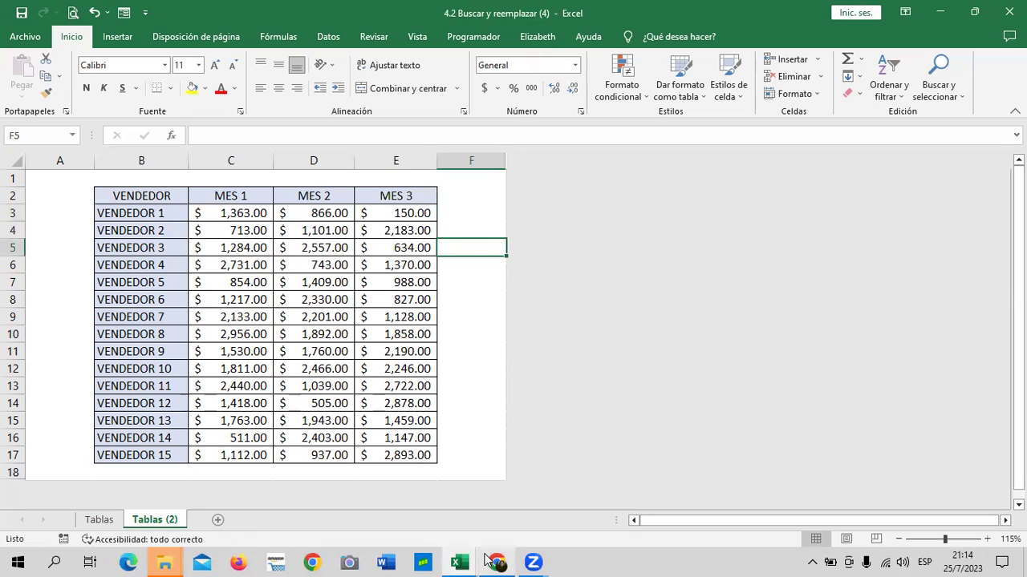
Switch to the 3.1 Uso de Filtros workbook and select a VENDEDOR 2 cell on FILTROS 3.
mouse_move(466, 560)
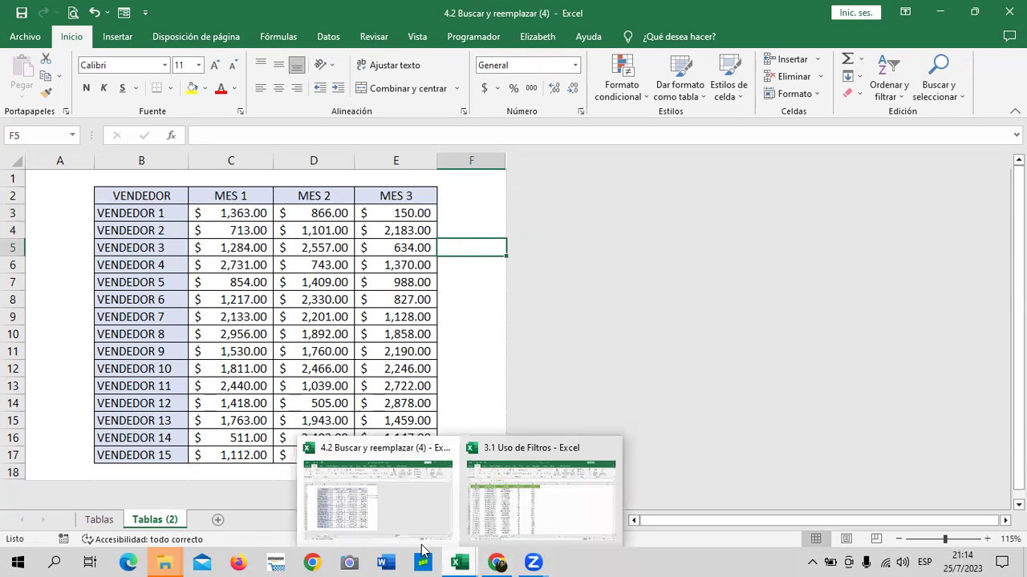
left_click(561, 507)
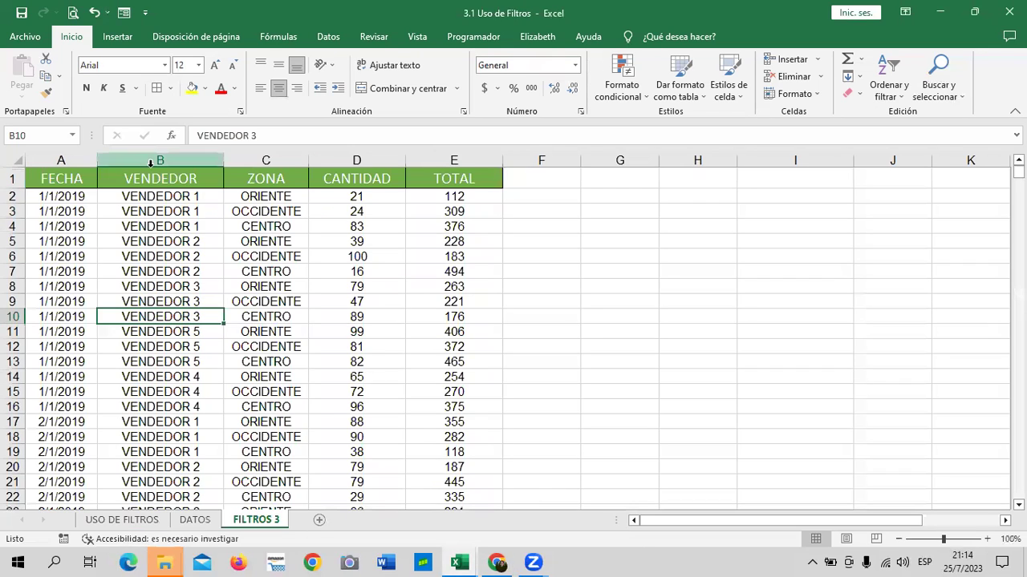
left_click(191, 198)
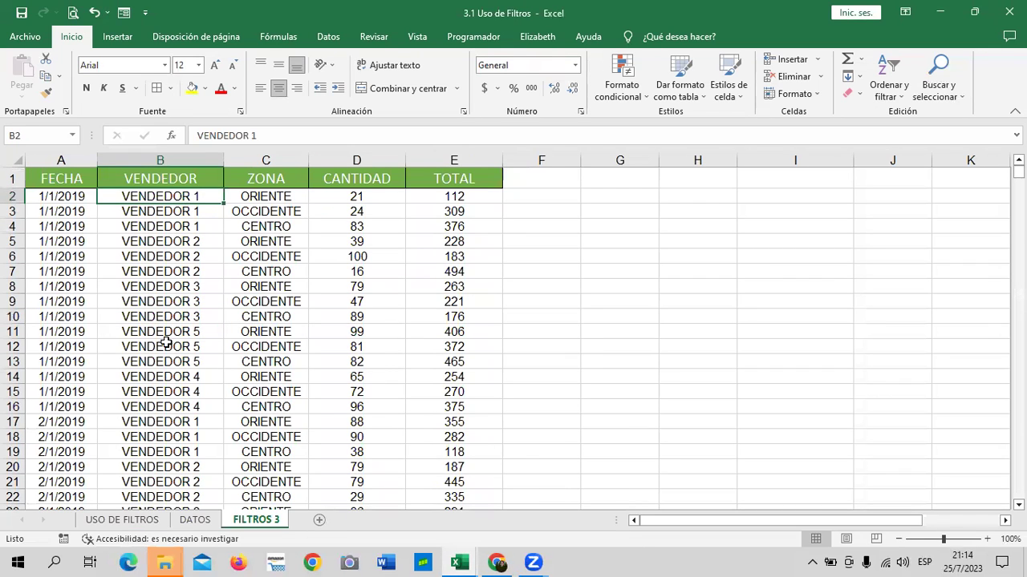
left_click(261, 314)
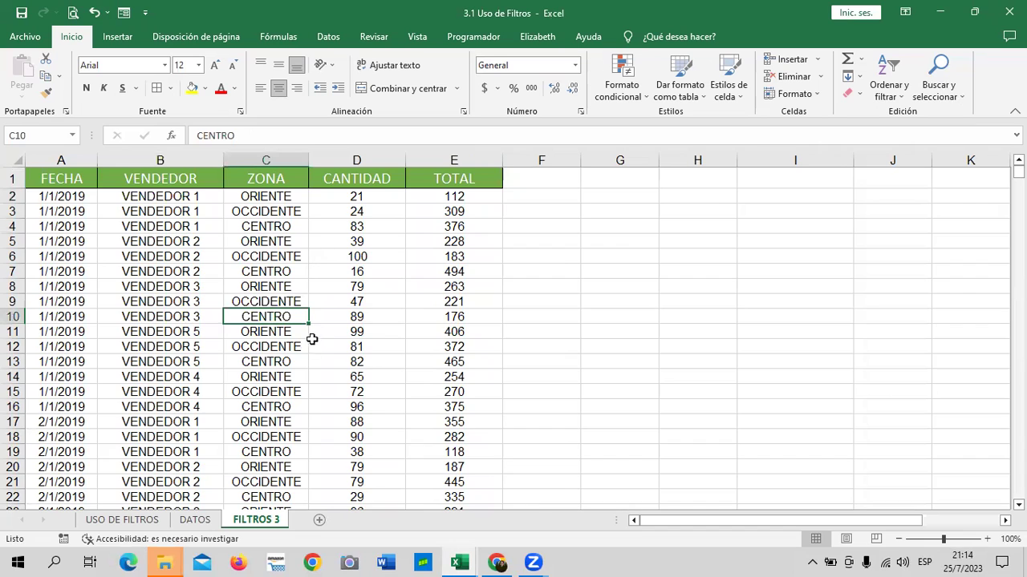
scroll(310, 336, "down", 8)
scroll(310, 337, "up", 3)
scroll(309, 337, "up", 5)
left_click(168, 272)
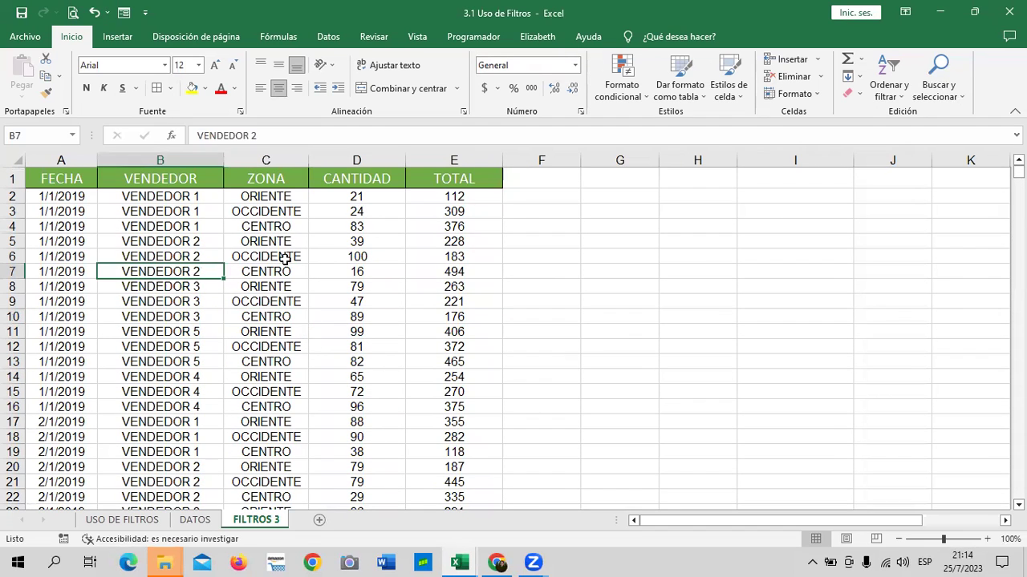
left_click(939, 80)
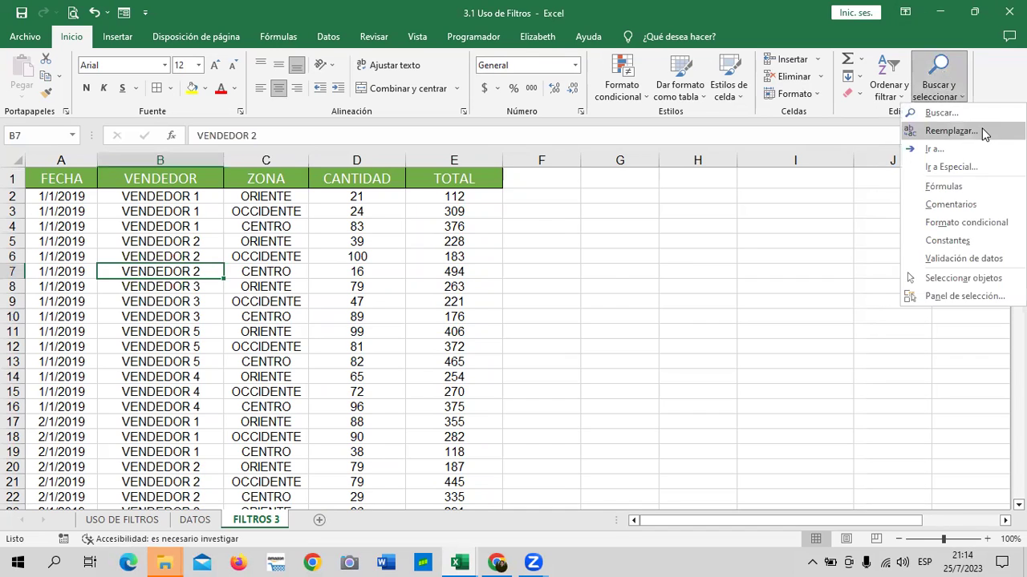
Open Replace and clear the previous search value and the old 150 replacement value.
left_click(982, 128)
left_click_drag(738, 206, 757, 207)
left_click(640, 247)
key("BackSpace")
key("BackSpace")
key("BackSpace")
key("BackSpace")
left_click(620, 264)
key("BackSpace")
key("BackSpace")
key("BackSpace")
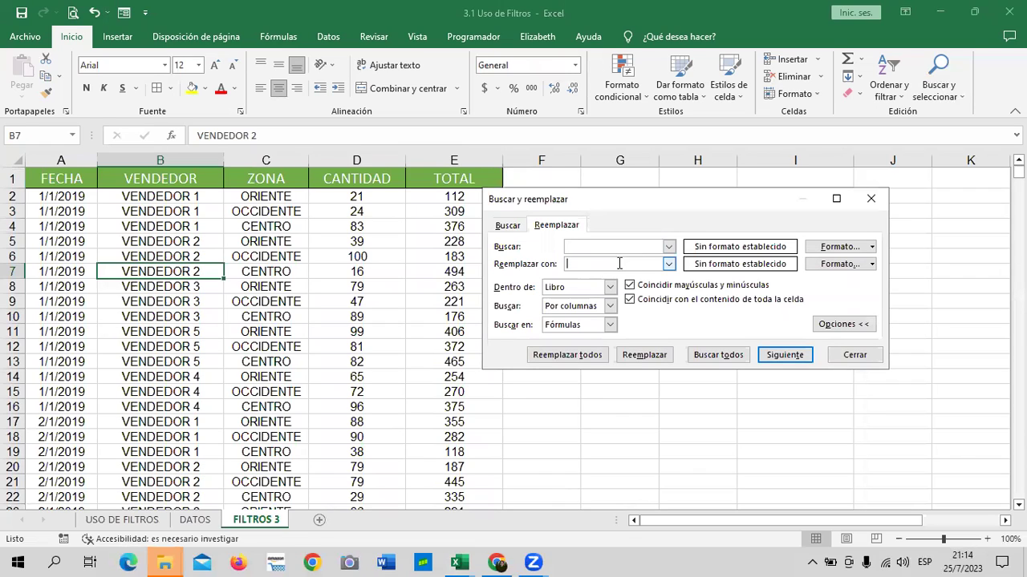
type("VENDEDOR")
key("BackSpace")
key("BackSpace")
key("BackSpace")
key("BackSpace")
Replace every VENDEDOR 1 with the seller's full name, giving 3288 replacements.
left_click(633, 246)
type("VENDEDOR 1")
key("Tab")
type("CARLOS ANTONIO")
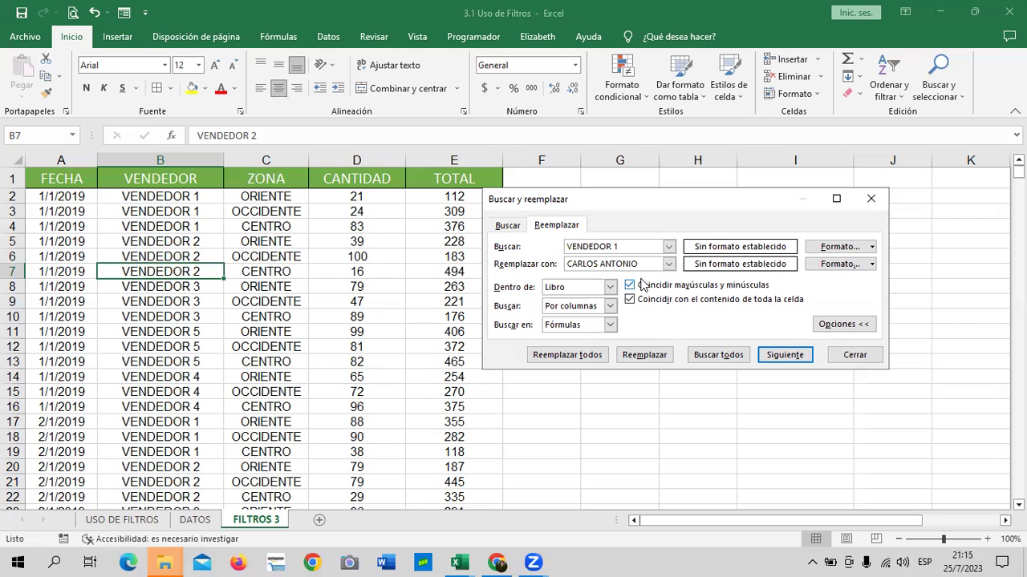
left_click(796, 355)
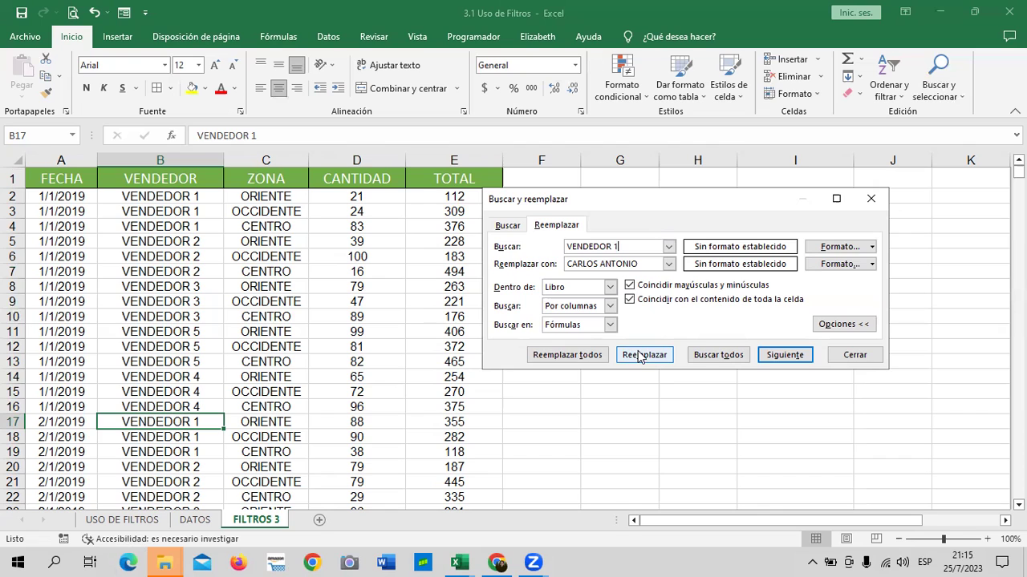
left_click(569, 357)
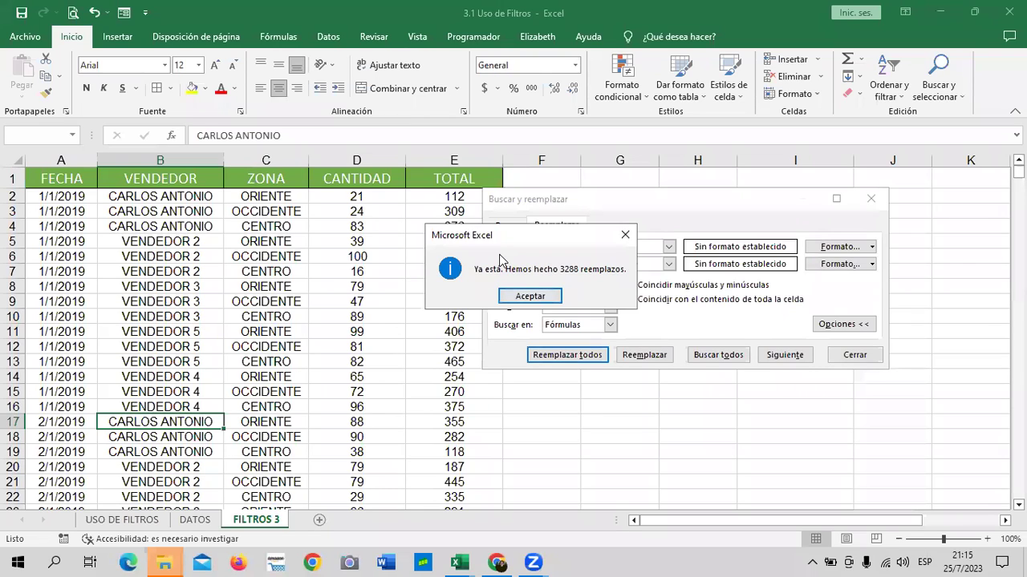
Bring the Inglés Corporativo lesson 4.3 page in Chrome to the front.
left_click(498, 562)
scroll(554, 314, "up", 1)
scroll(543, 319, "up", 3)
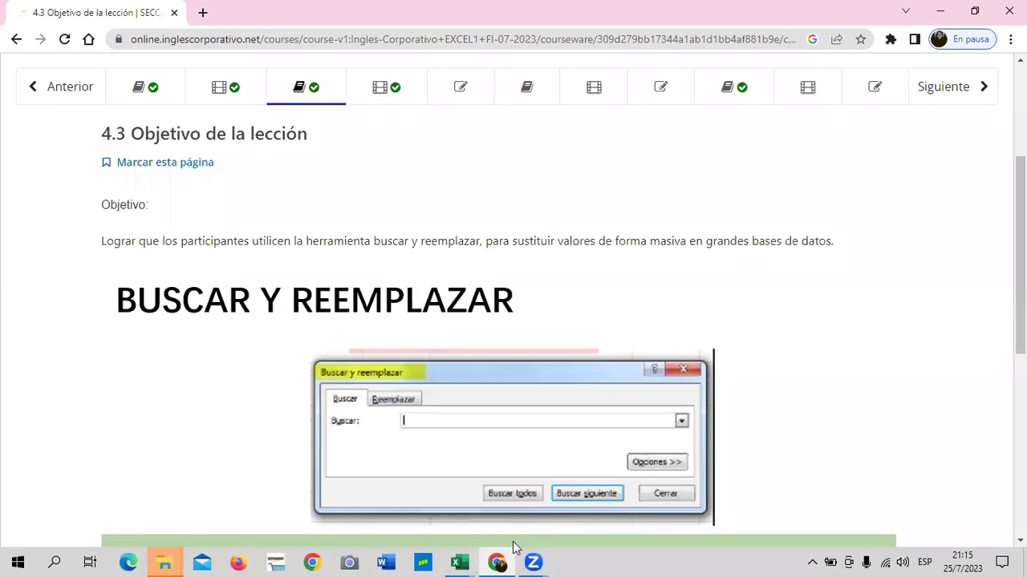
Return from Chrome to the 3.1 Uso de Filtros workbook window in Excel.
mouse_move(459, 561)
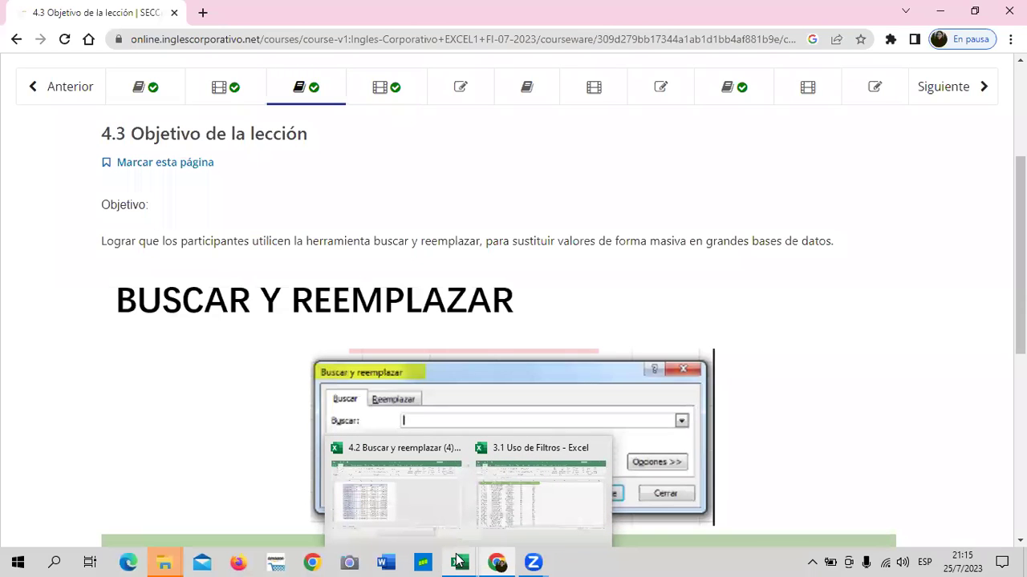
left_click(491, 493)
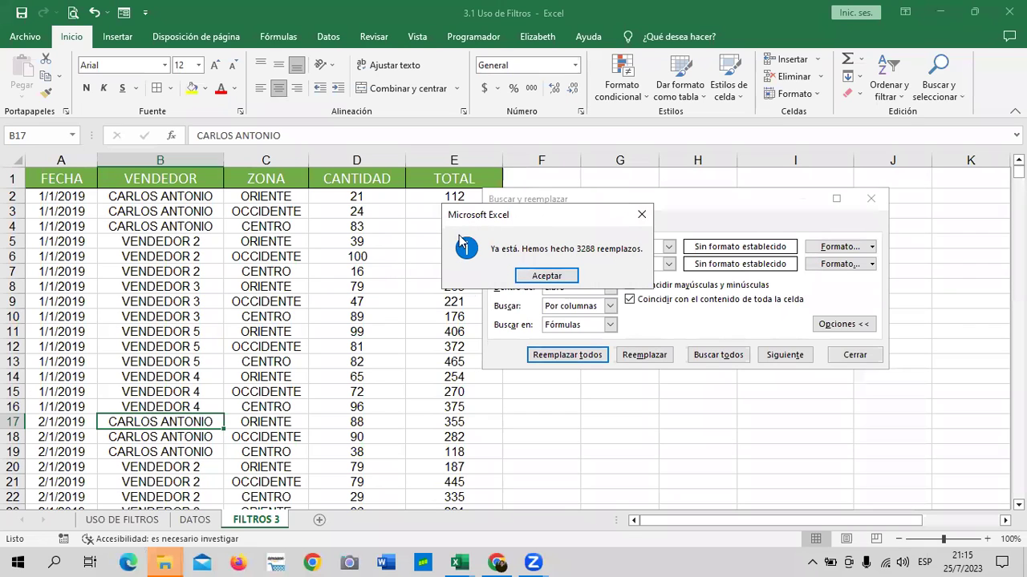
Replace every VENDEDOR 2 with the second seller's full name and dismiss the count message.
left_click(564, 276)
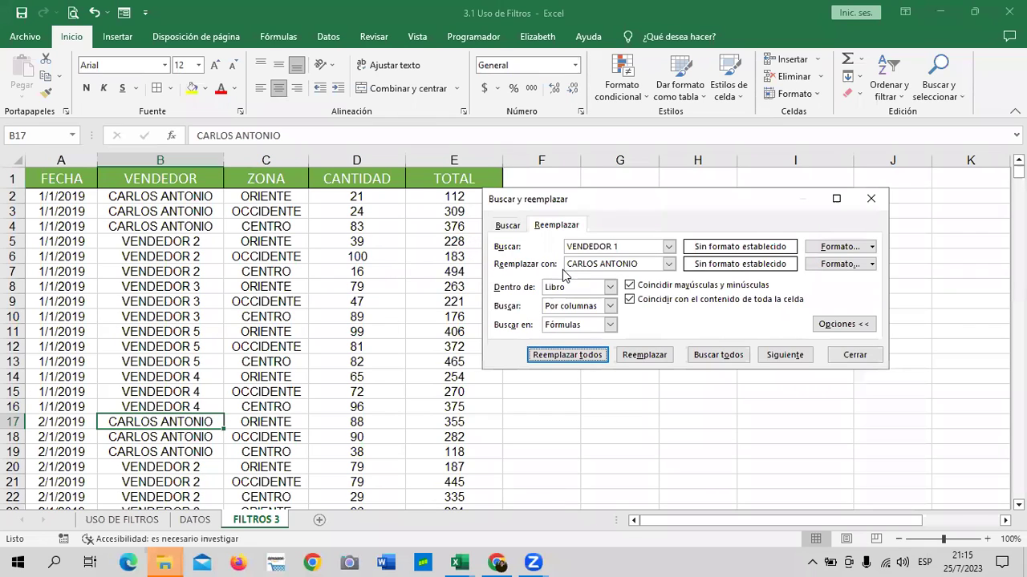
left_click(633, 246)
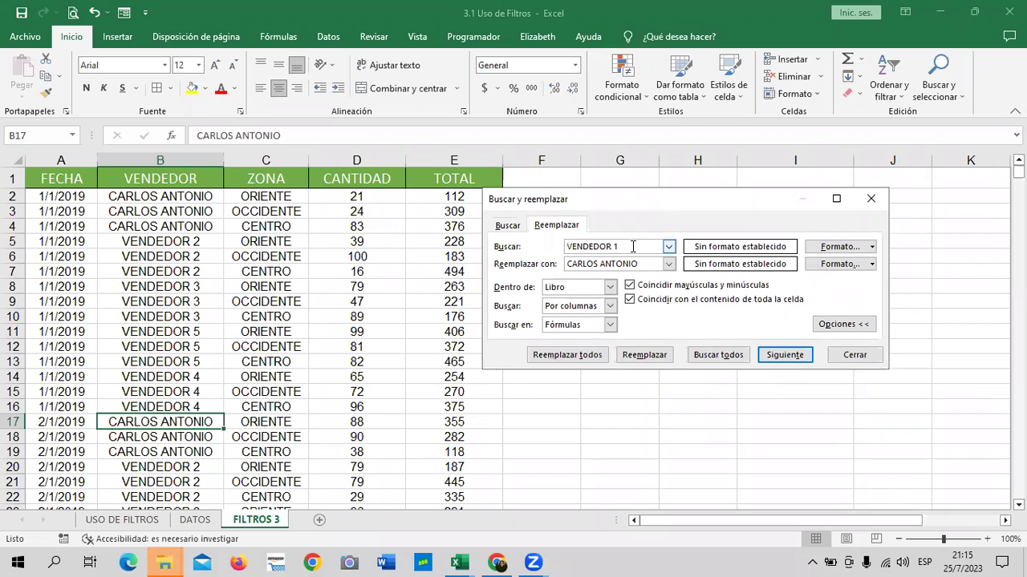
key("BackSpace")
type("2")
left_click(641, 263)
key("BackSpace")
key("BackSpace")
key("BackSpace")
key("BackSpace")
key("BackSpace")
key("BackSpace")
key("BackSpace")
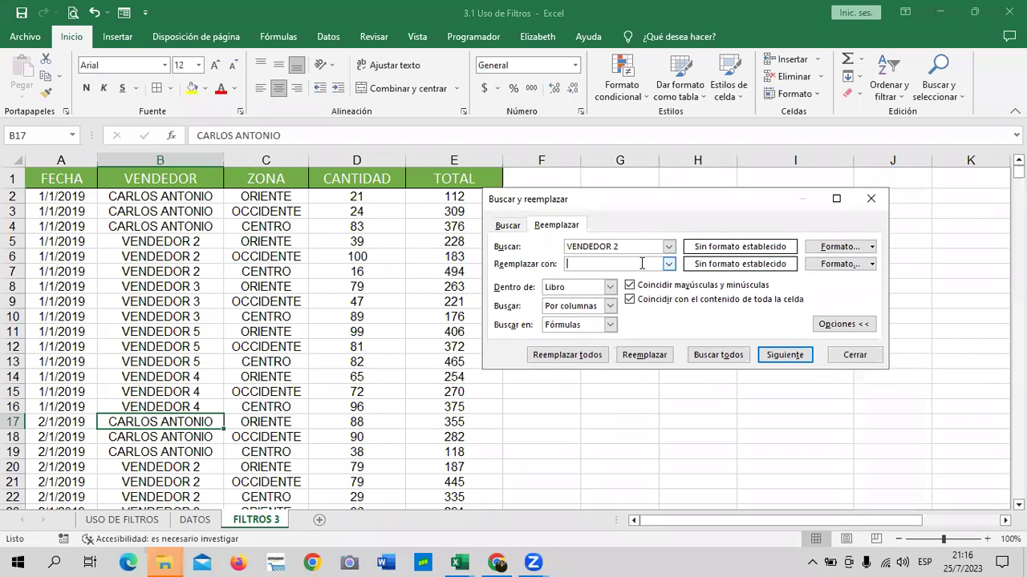
type("MARIA ELIZA")
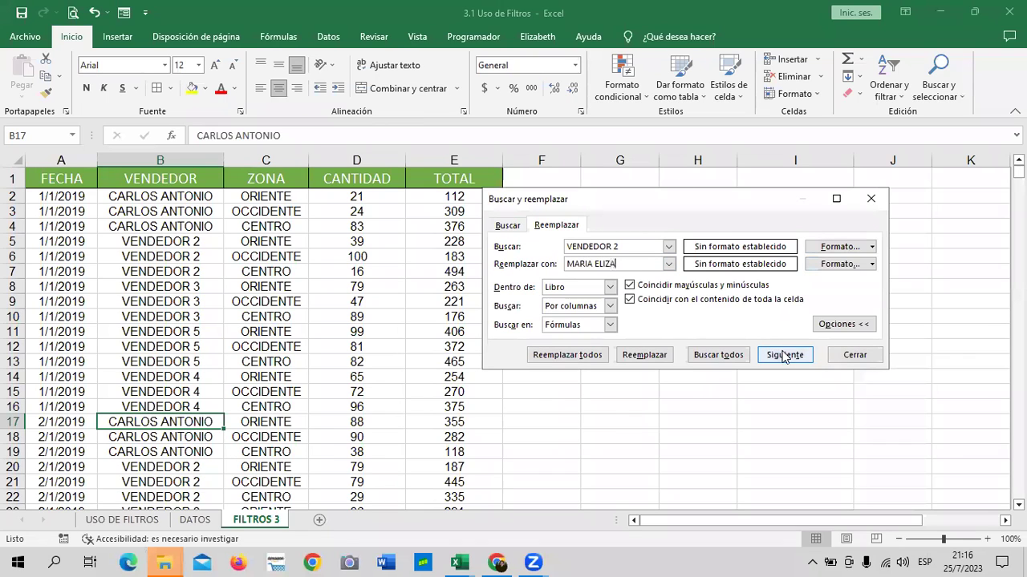
left_click(783, 355)
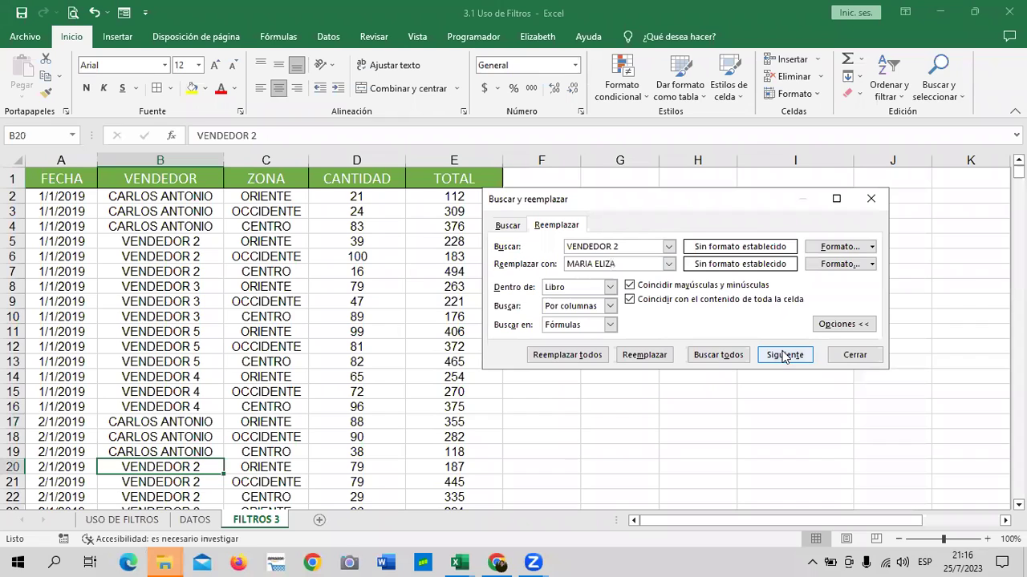
left_click(588, 356)
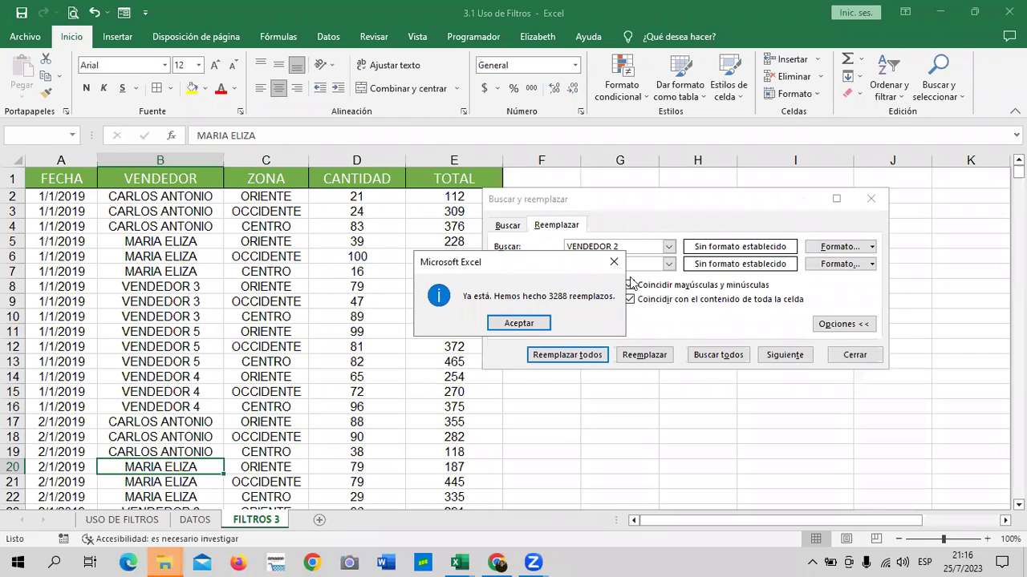
left_click(546, 327)
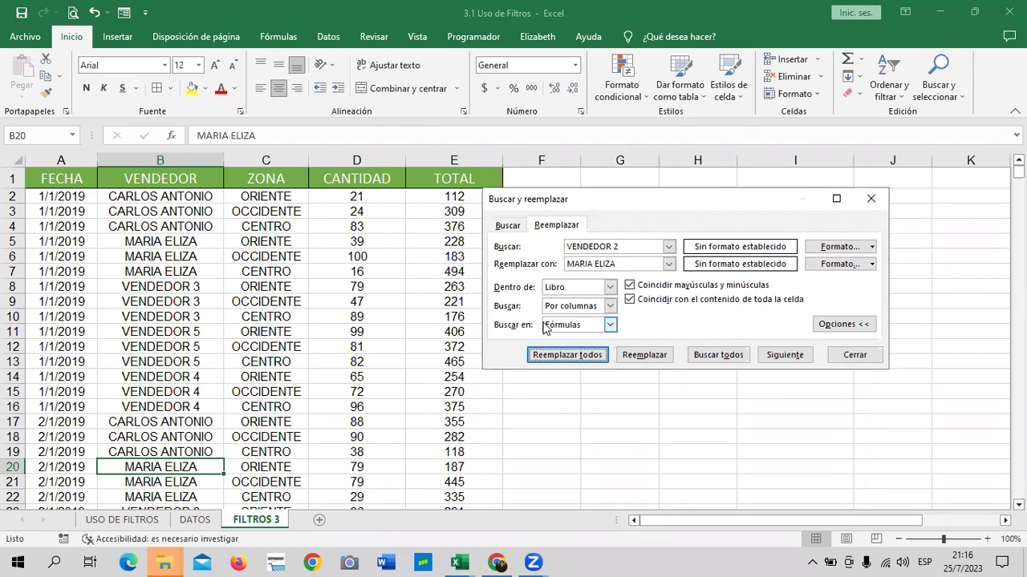
Replace every VENDEDOR 3 with the third seller's full name, then close the Replace window.
left_click(642, 247)
key("BackSpace")
type("3")
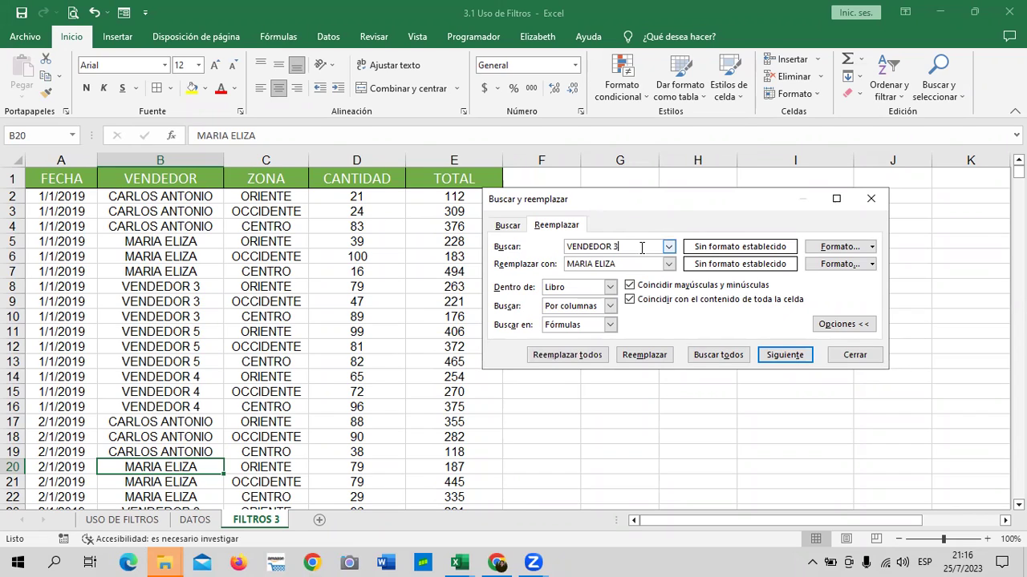
left_click(641, 263)
key("BackSpace")
key("BackSpace")
key("BackSpace")
key("BackSpace")
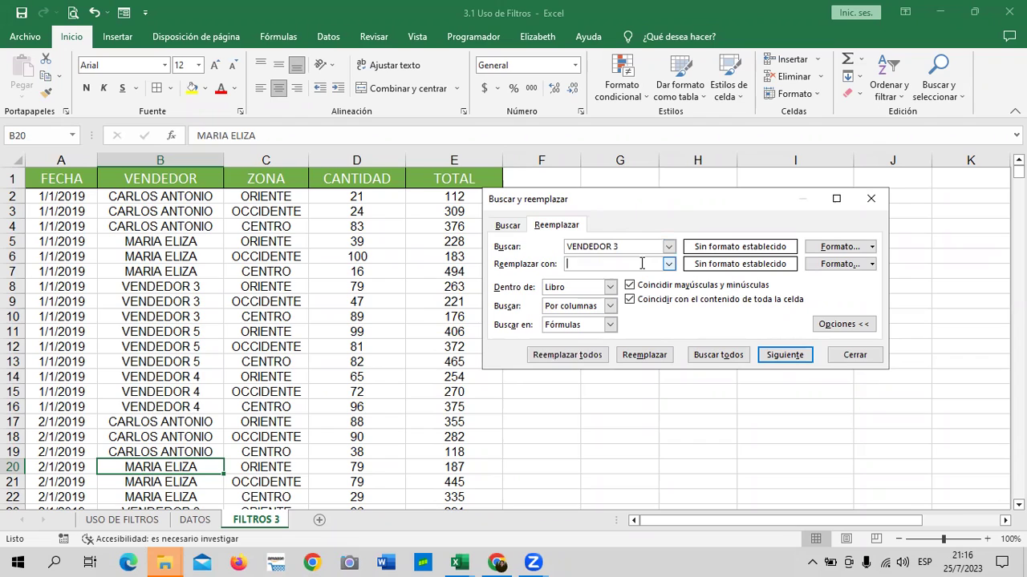
type("LUIS ")
type("EDUARDO")
left_click(784, 355)
left_click(579, 356)
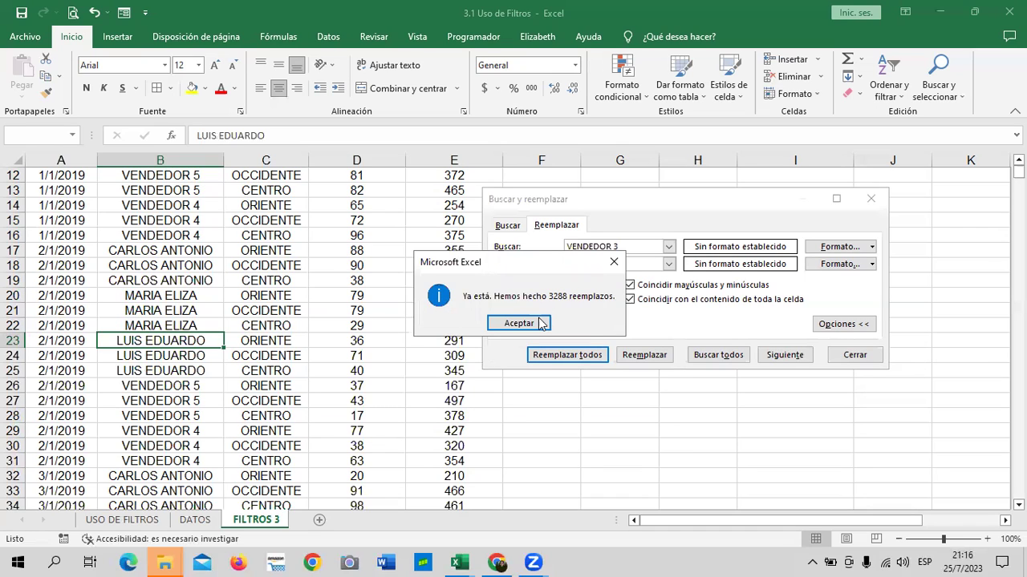
left_click(534, 323)
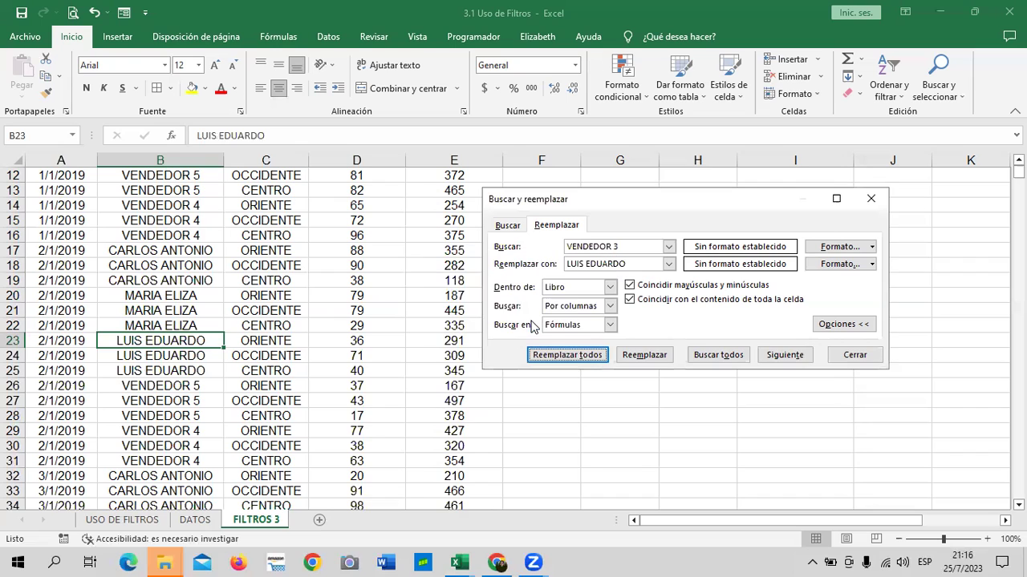
left_click(854, 356)
left_click(720, 365)
Enter 3288 in H25 and 2 in I25.
type("3288")
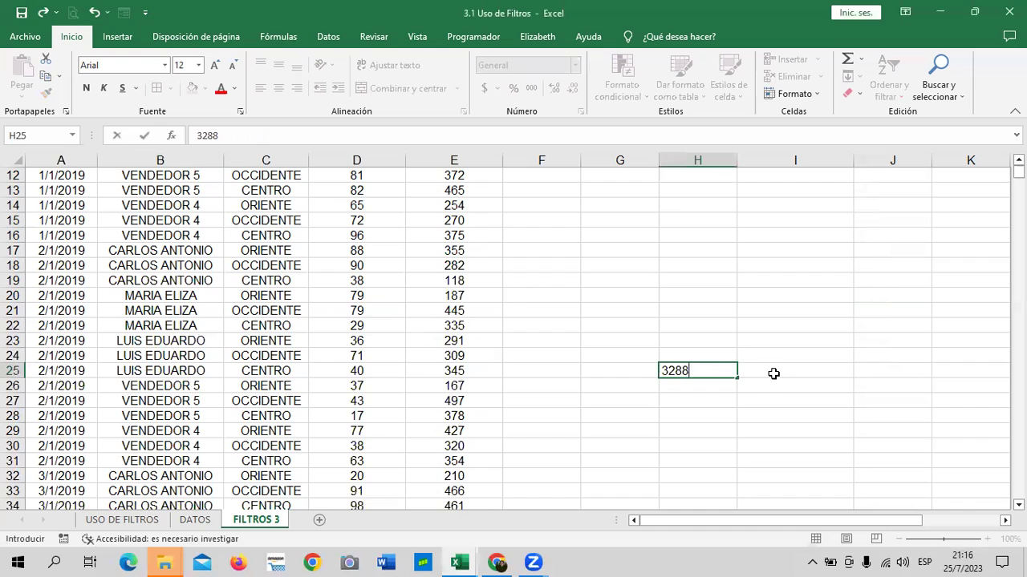
left_click(773, 373)
type("3")
key("BackSpace")
type("2")
Put the formula =H25*I25 in J25 and format it as General.
left_click(896, 372)
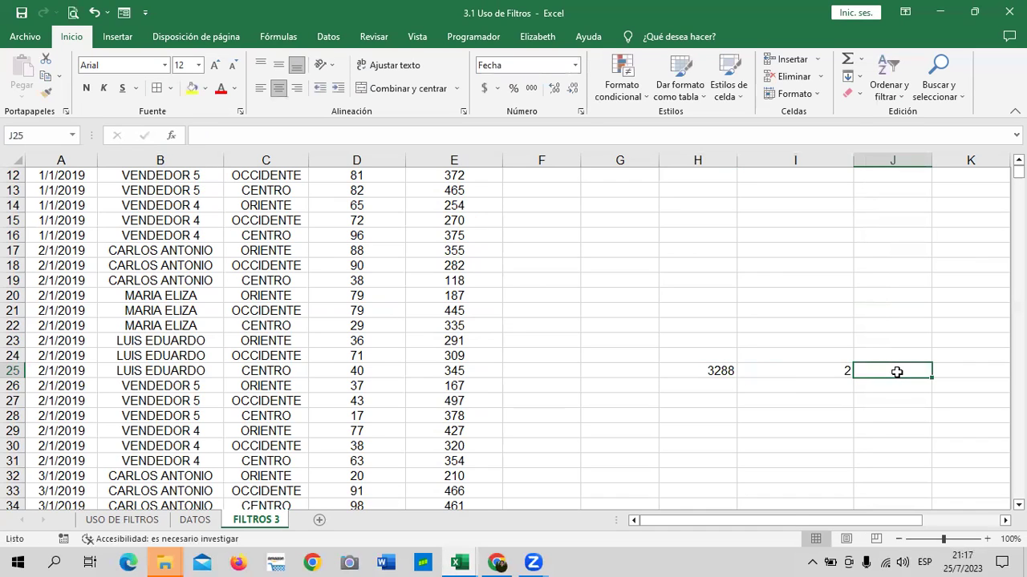
type("=")
left_click(708, 369)
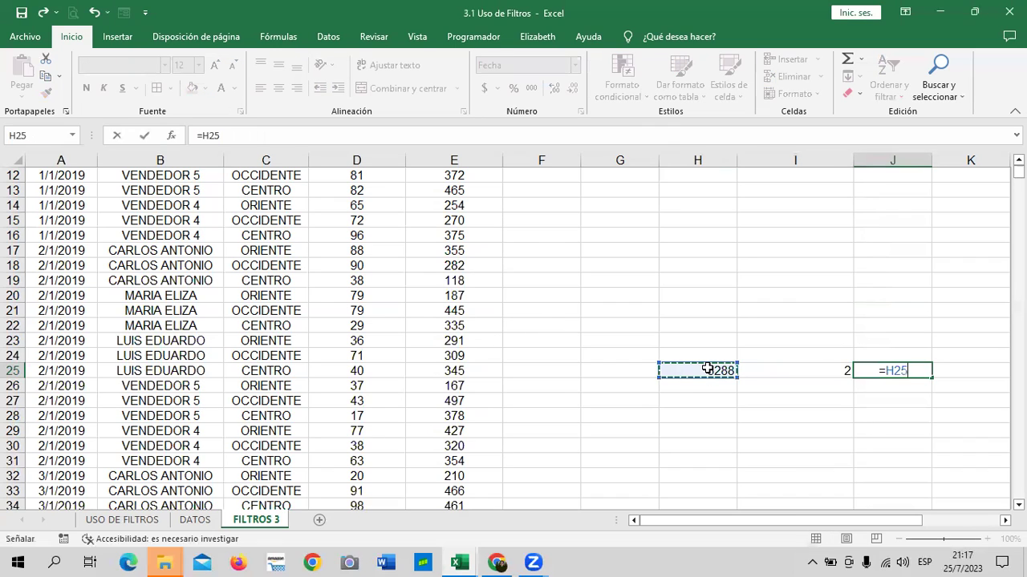
type("*")
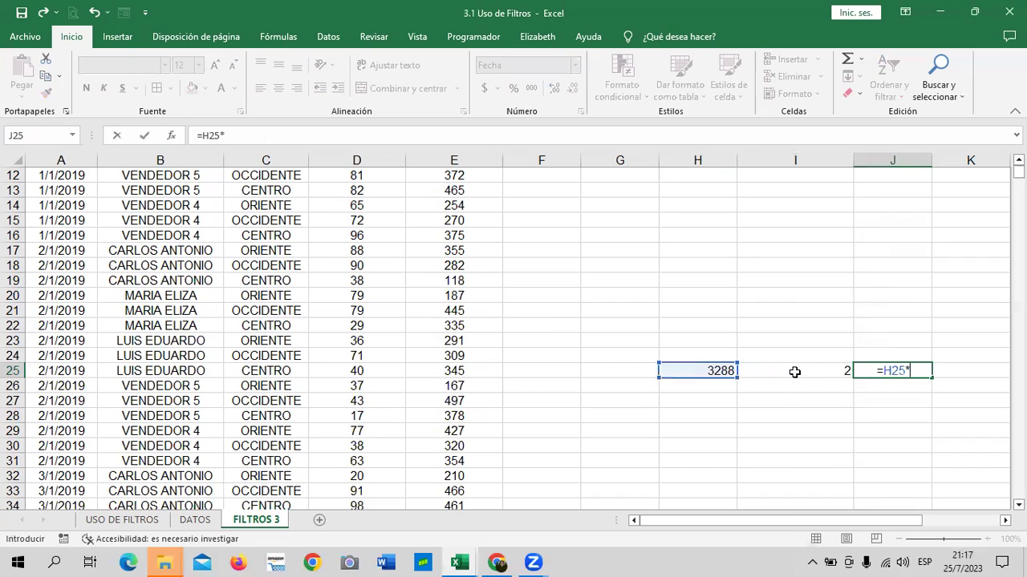
left_click(794, 372)
key("Return")
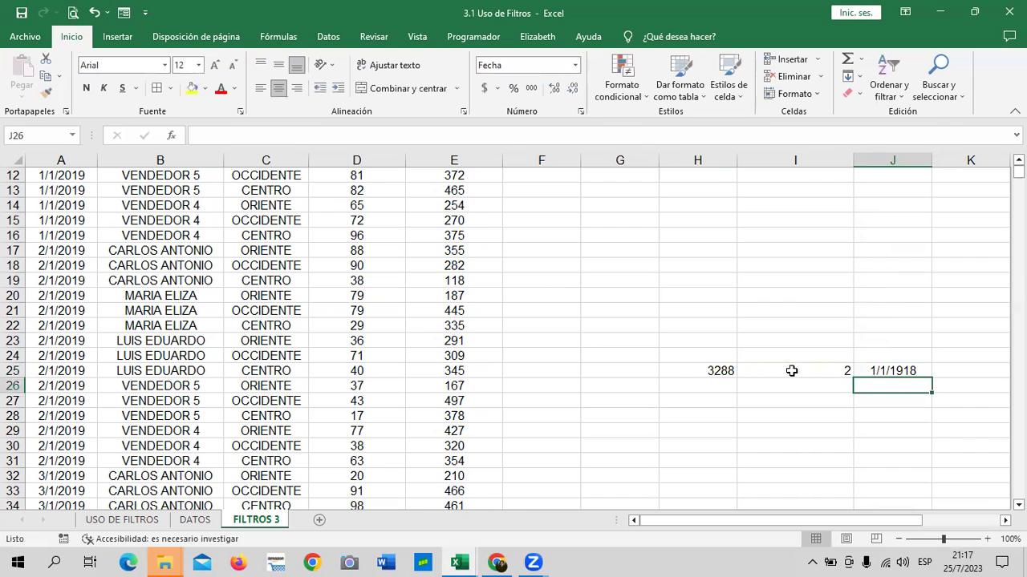
left_click(888, 370)
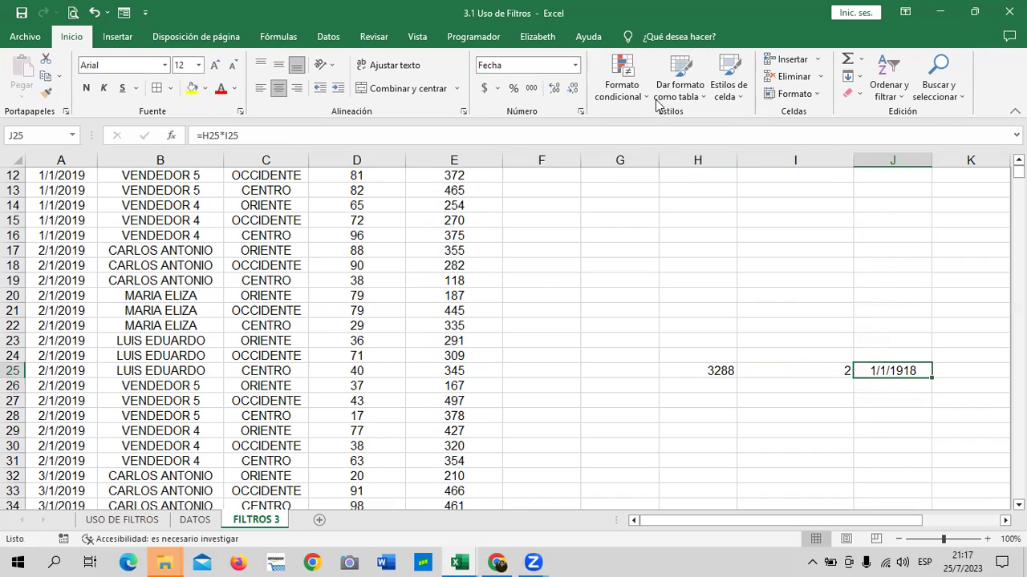
left_click(574, 65)
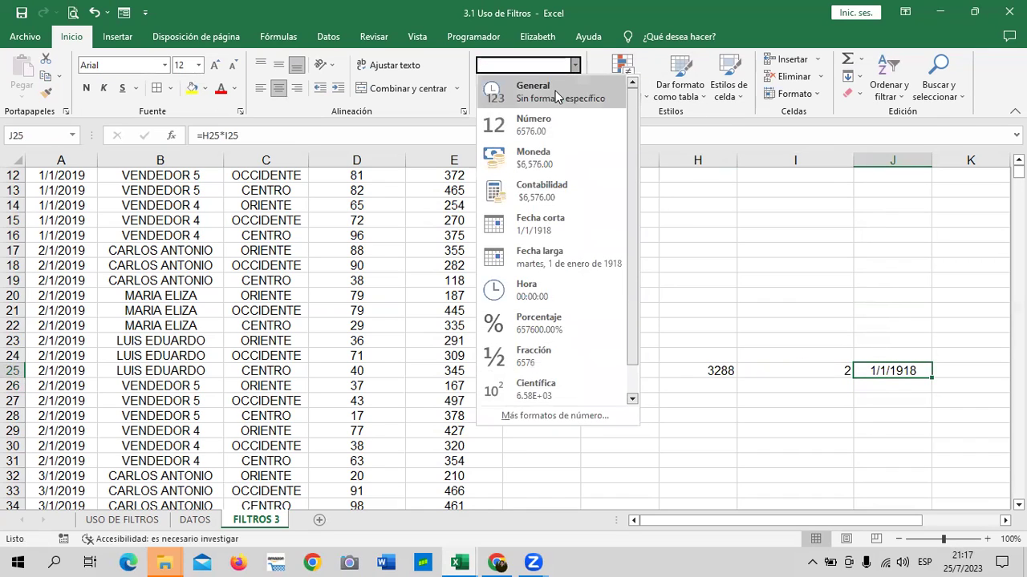
left_click(557, 92)
left_click(909, 434)
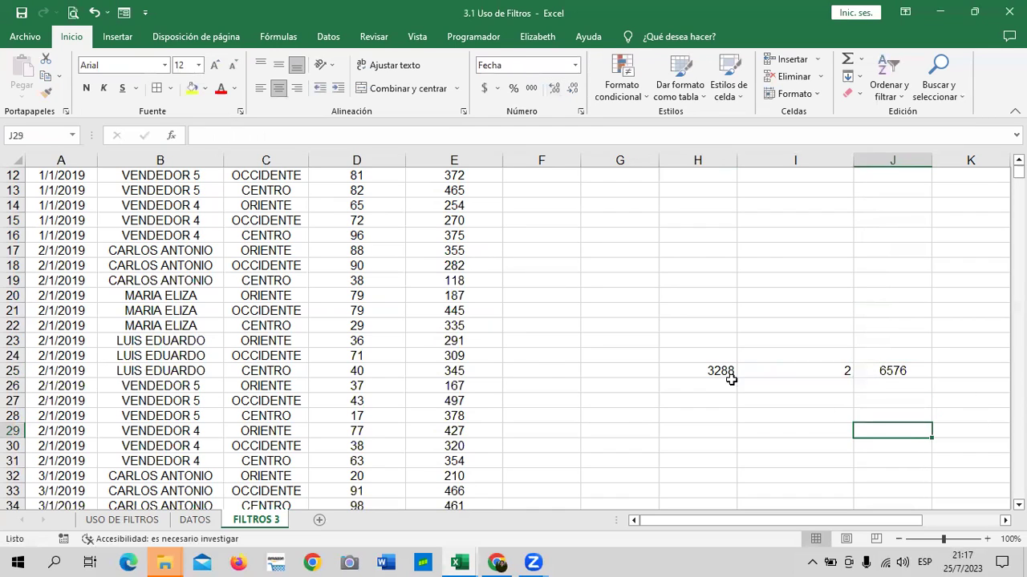
Change the quantity in I25 to 5 so J25 shows 16440.
left_click(719, 371)
left_click(766, 371)
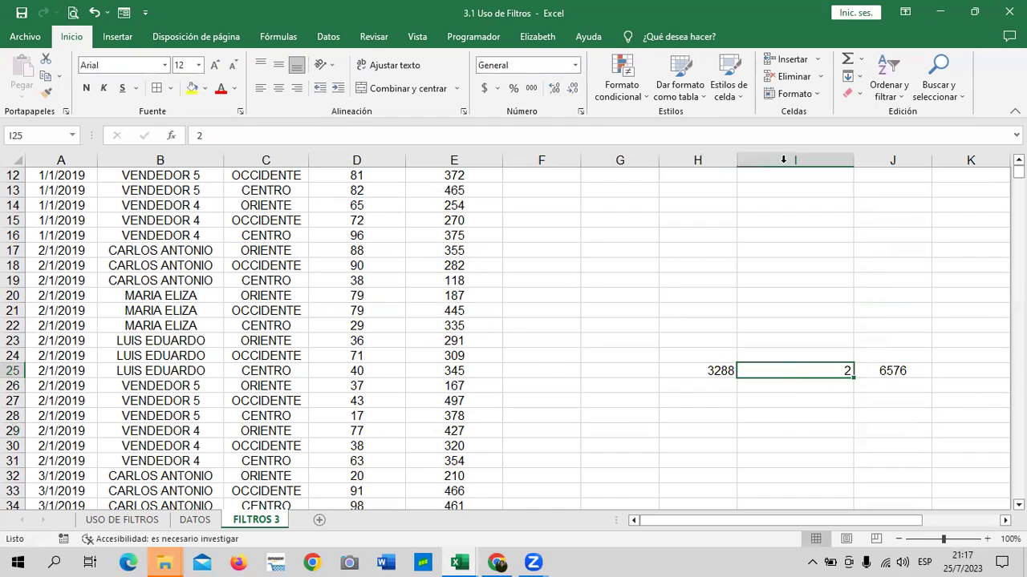
left_click(385, 135)
key("BackSpace")
type("5")
key("Return")
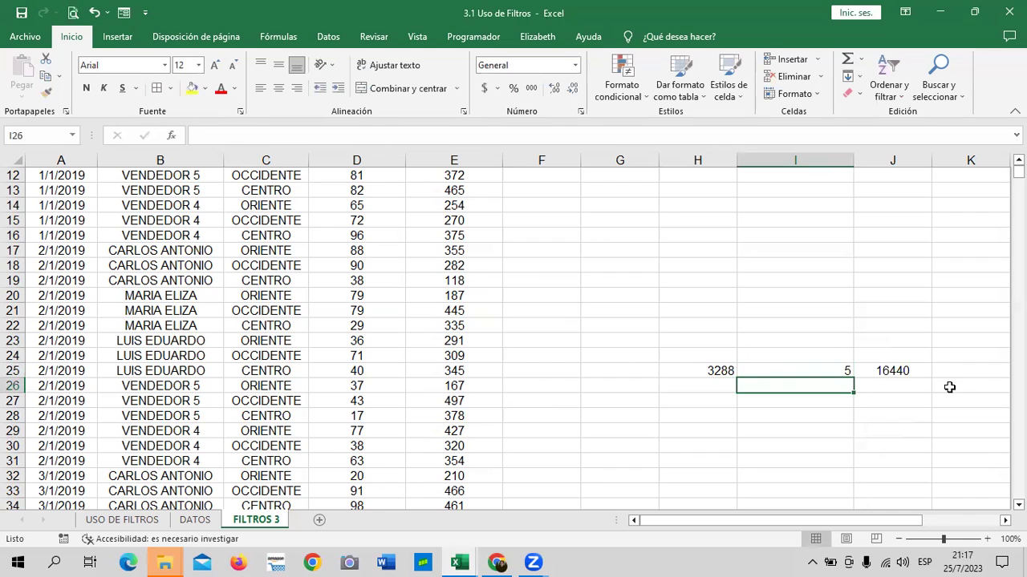
left_click(910, 369)
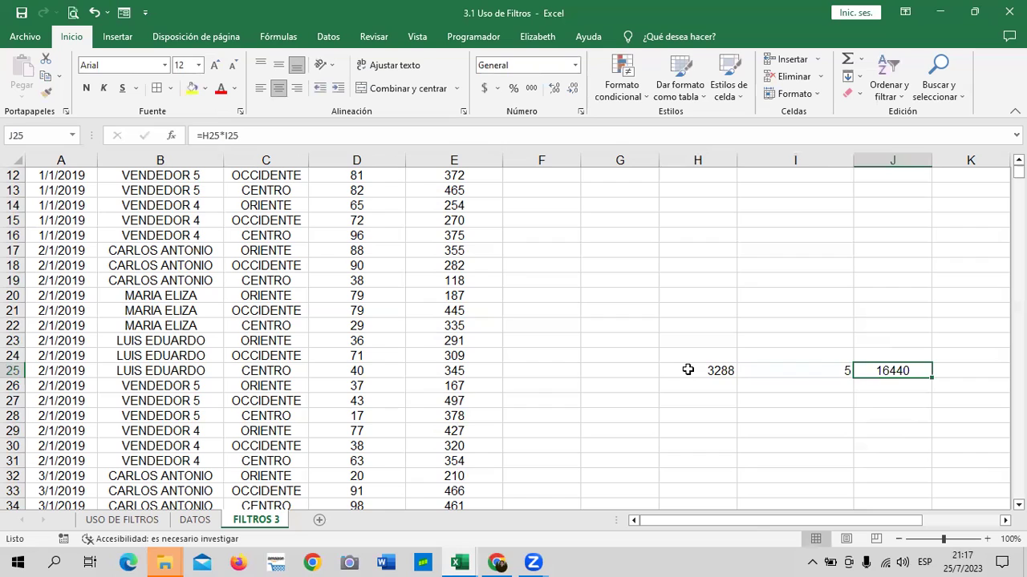
Clear the test values from H25:J25.
left_click(724, 373)
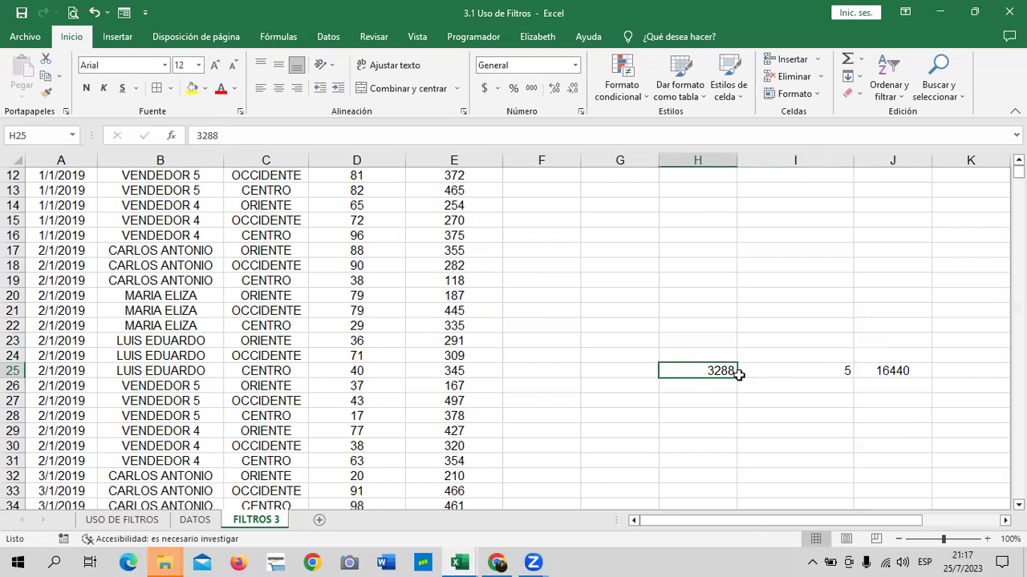
left_click(880, 373)
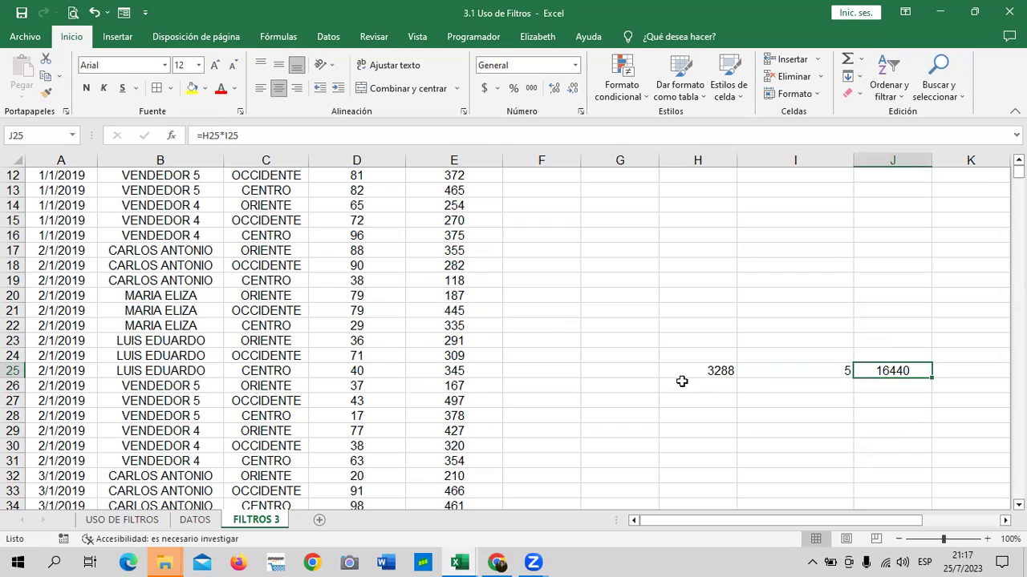
left_click_drag(688, 369, 868, 368)
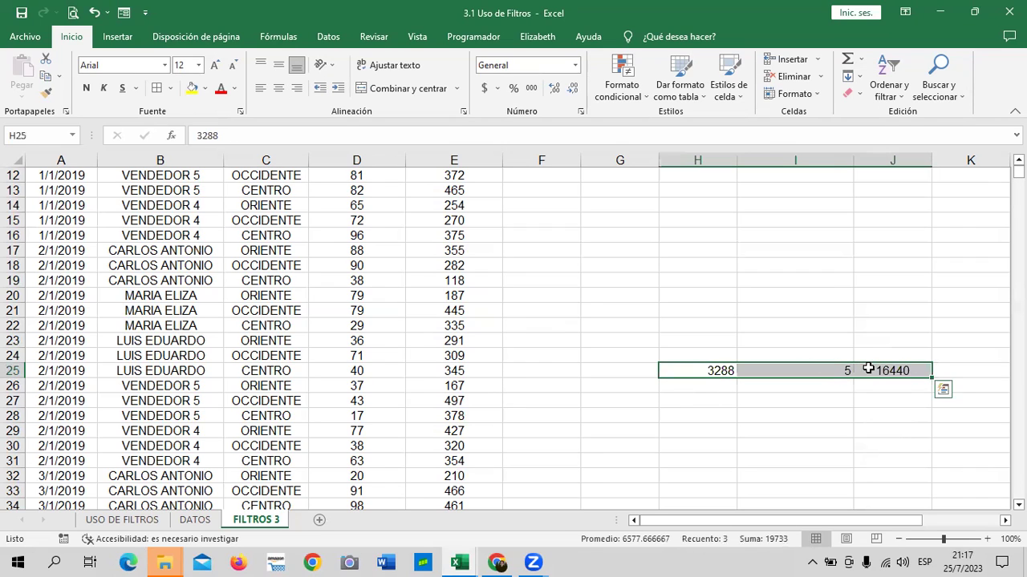
key("Delete")
left_click(709, 297)
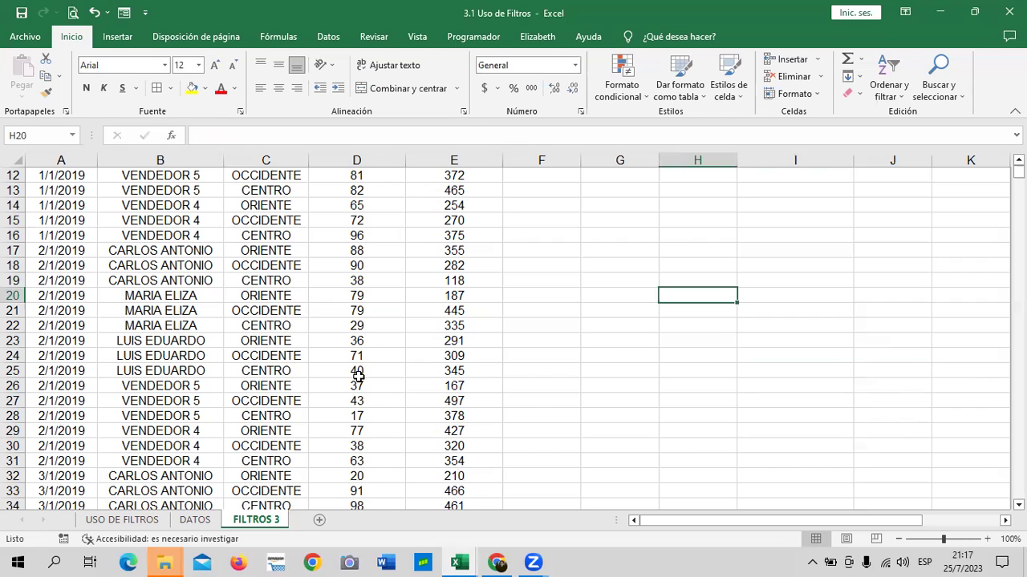
Replace every VENDEDOR 4 in the sales list with the fourth seller's full name.
scroll(157, 385, "up", 2)
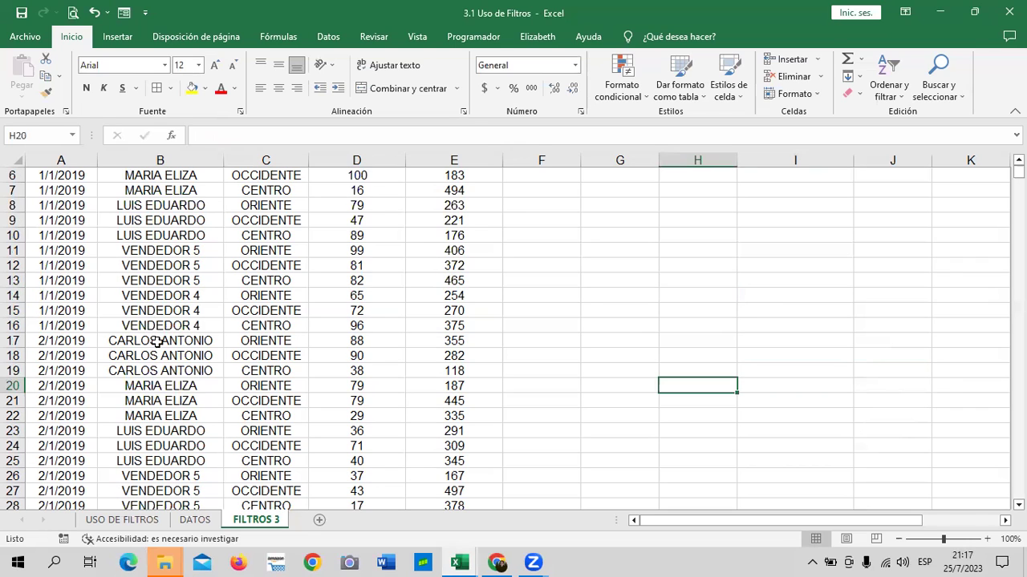
left_click(158, 311)
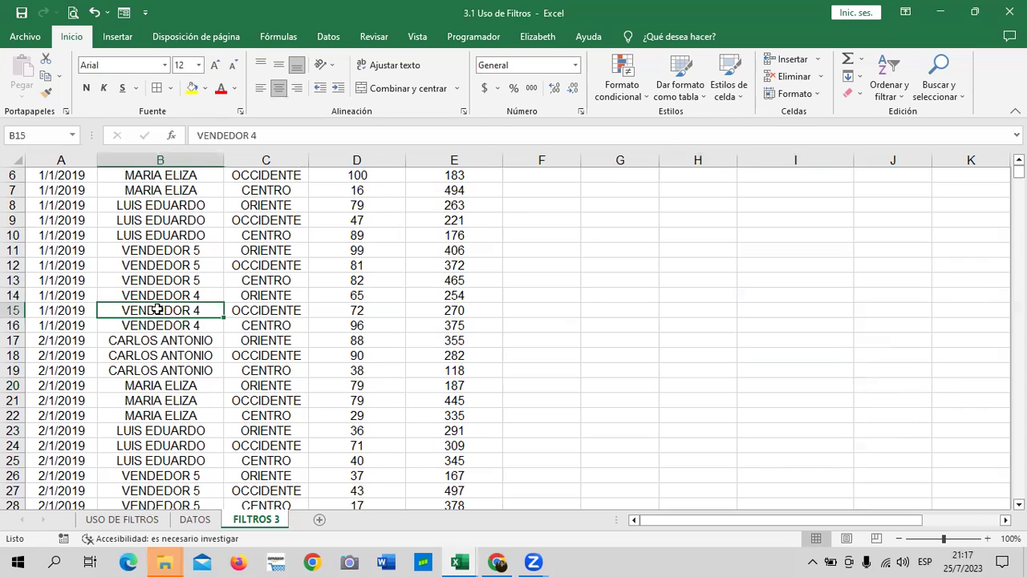
left_click(943, 77)
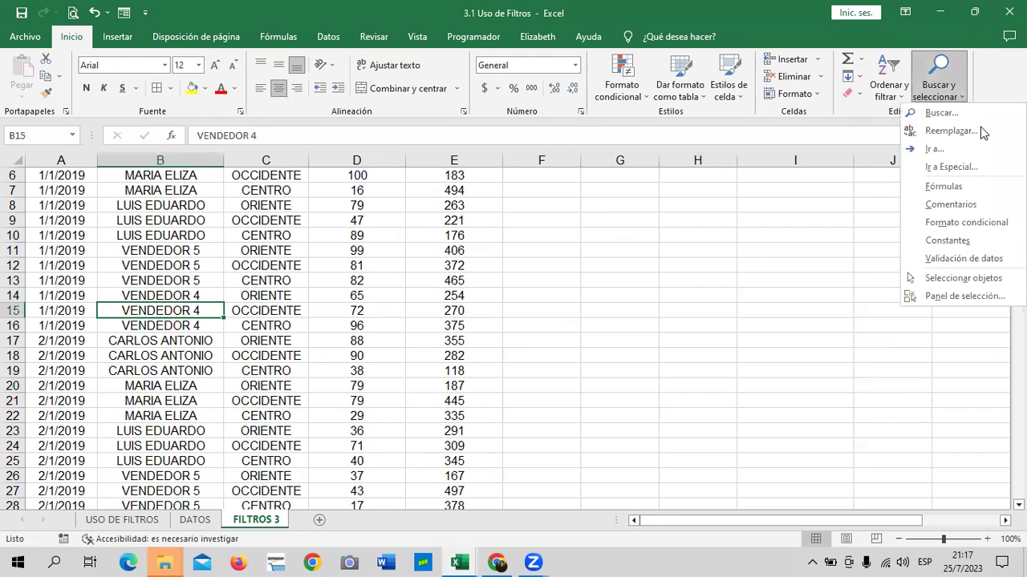
key("ctrl+l")
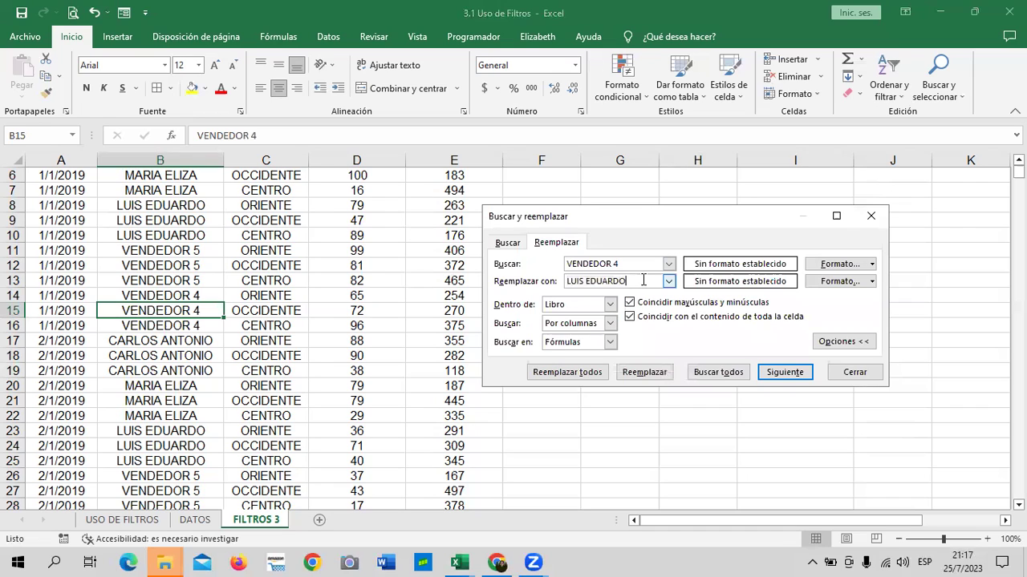
key("BackSpace")
key("BackSpace")
key("BackSpace")
key("BackSpace")
key("BackSpace")
key("BackSpace")
type("TH")
left_click(783, 372)
left_click(551, 374)
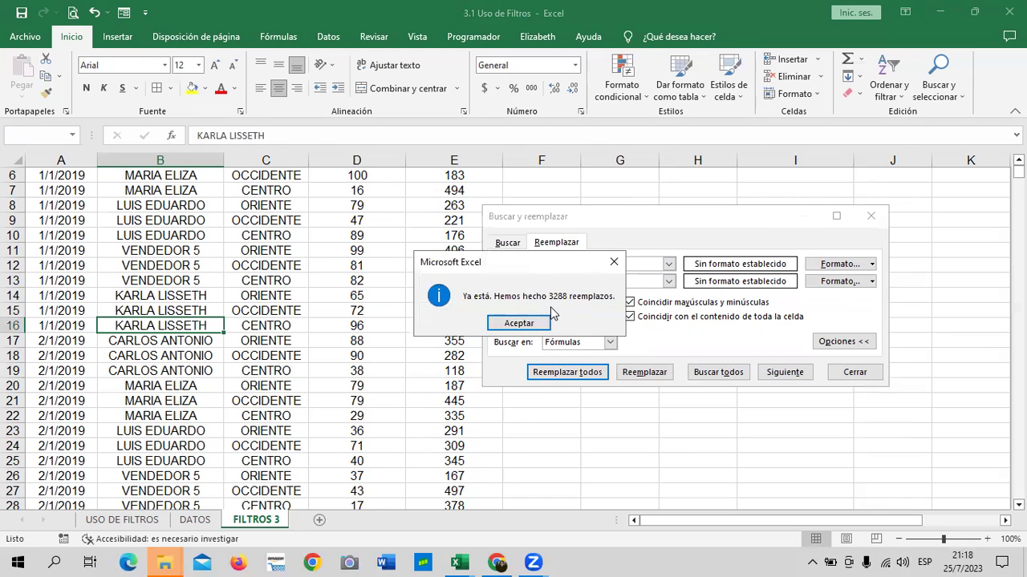
left_click(520, 324)
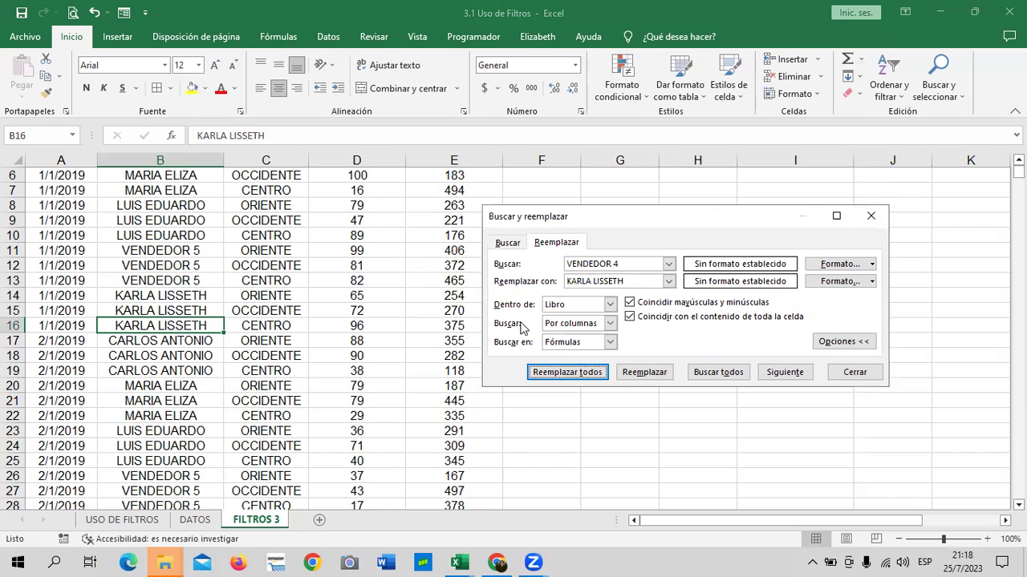
Set the search term to VENDEDOR 5 and enter the fifth seller's full name as replacement.
left_click(631, 263)
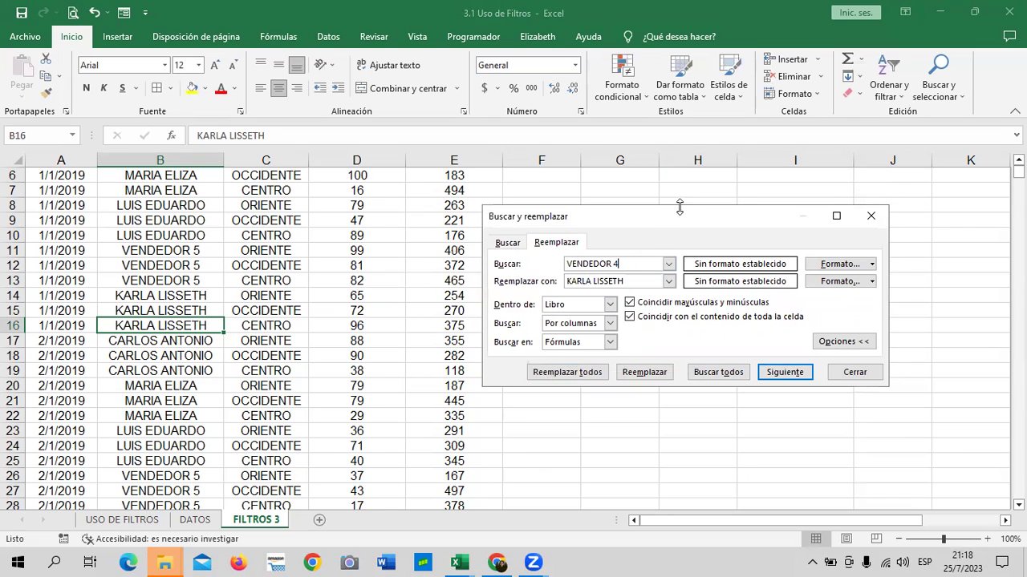
left_click_drag(694, 216, 721, 199)
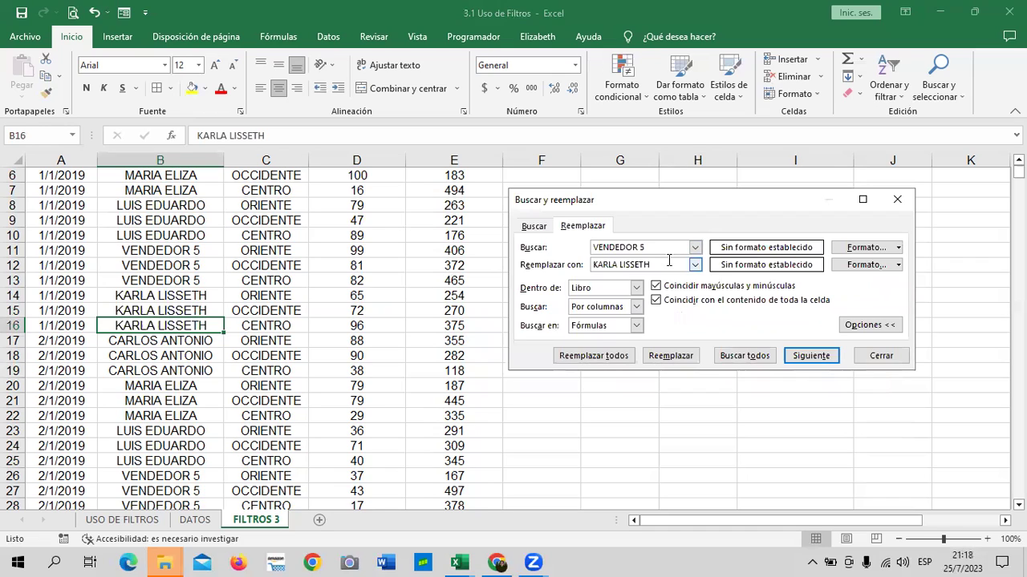
key("BackSpace")
key("BackSpace")
key("BackSpace")
type("O")
key("Caps_Lock")
type("ar")
key("BackSpace")
key("BackSpace")
key("Caps_Lock")
key("BackSpace")
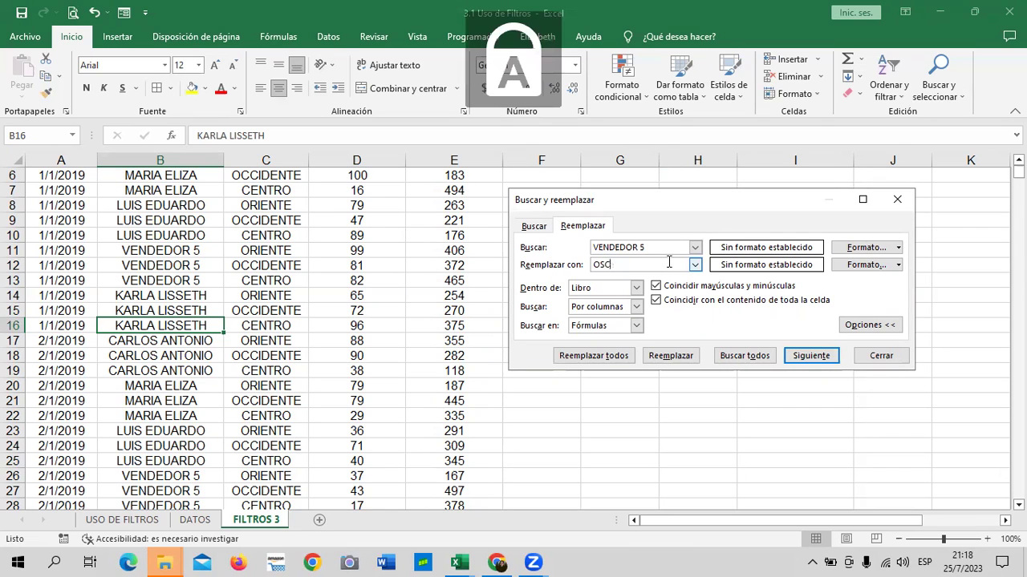
type("AR ANTONIO")
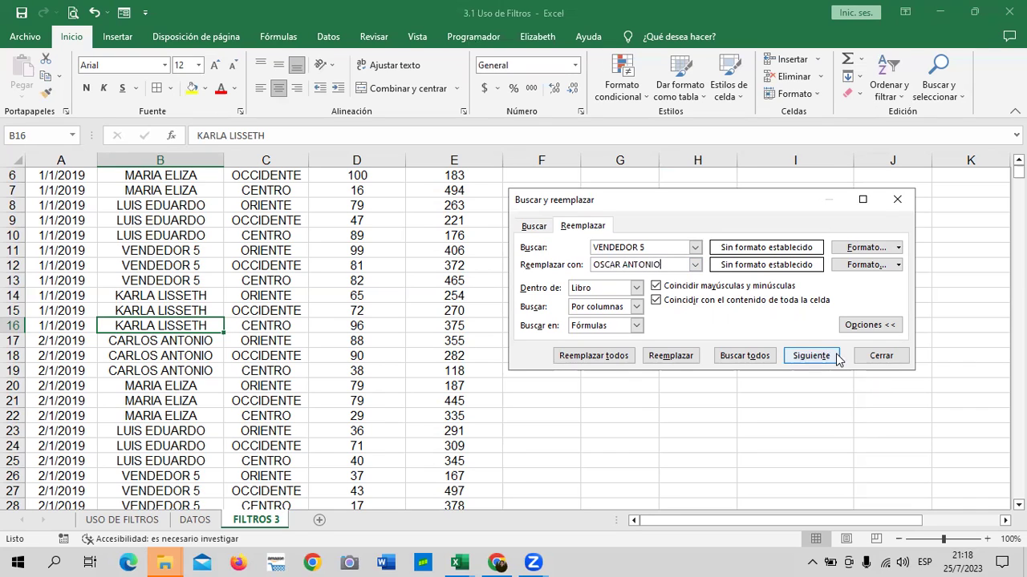
Replace all VENDEDOR 5 entries, dismiss the count message and close the window.
left_click(811, 355)
left_click(609, 356)
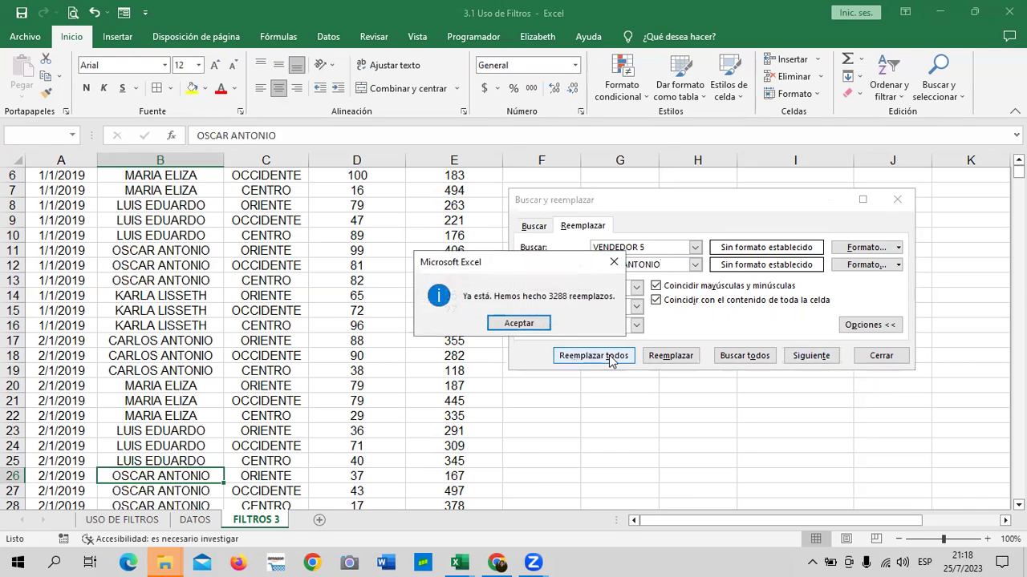
left_click(520, 323)
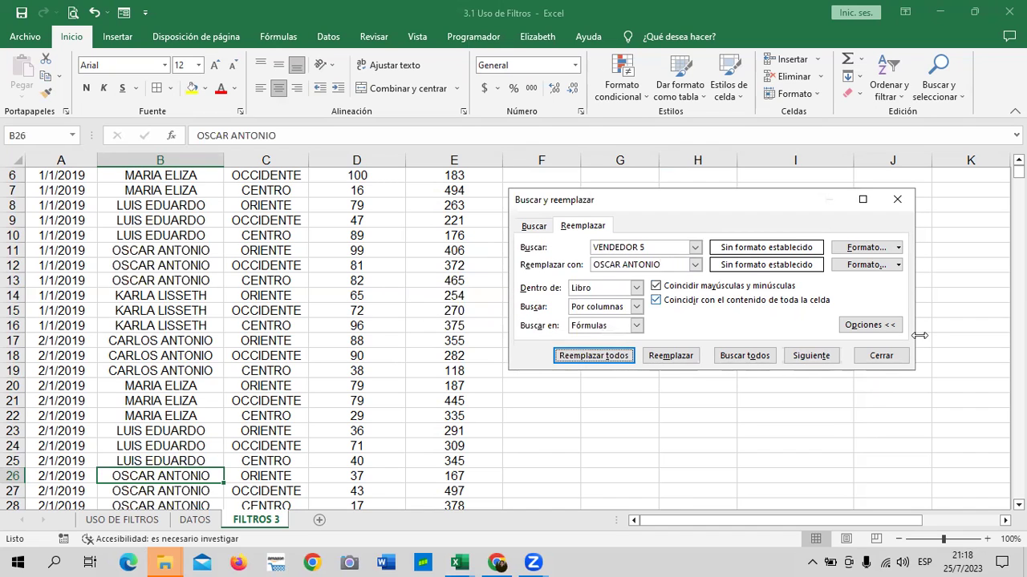
left_click(882, 355)
scroll(733, 353, "up", 2)
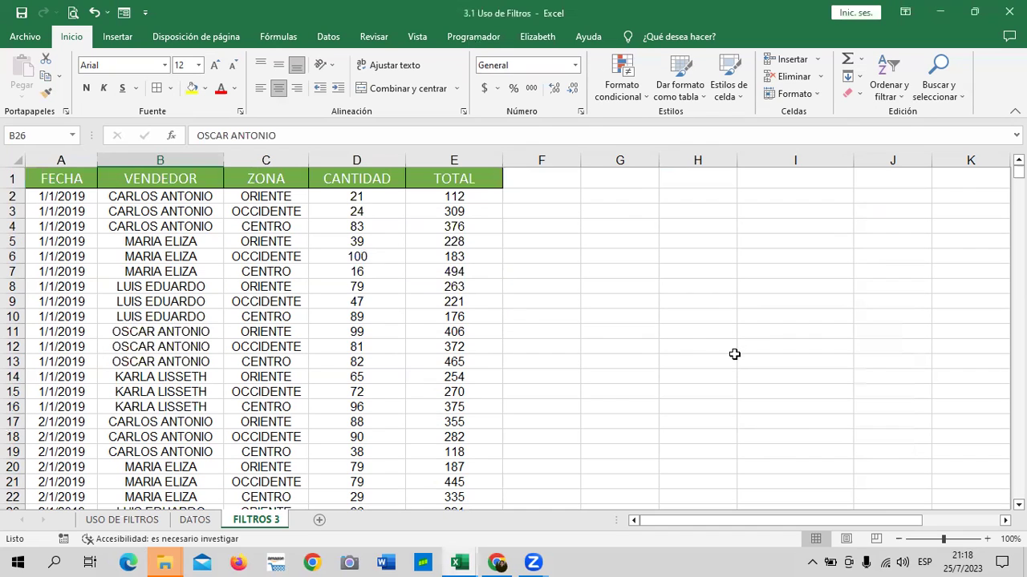
left_click(162, 212)
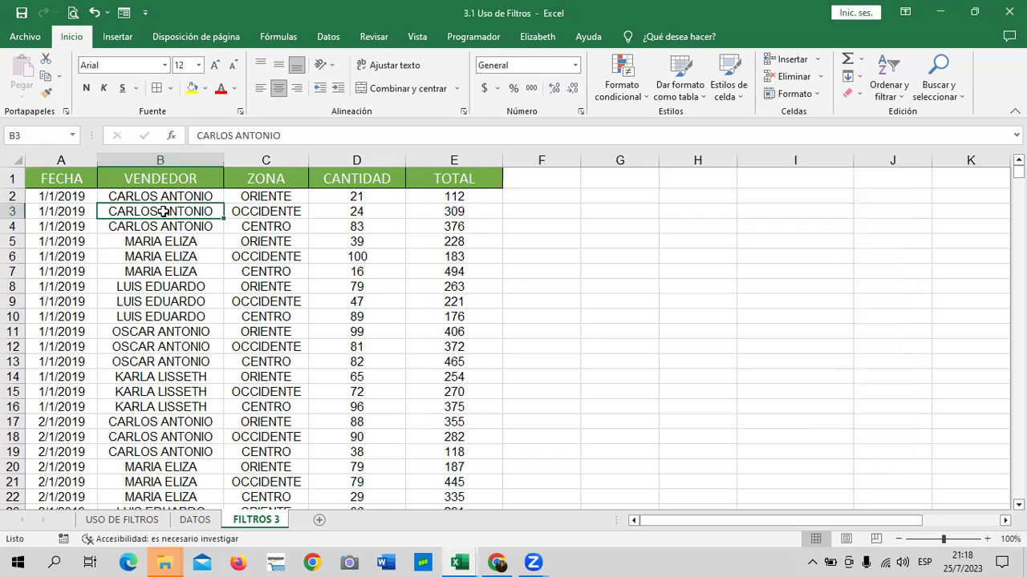
key("ctrl+Down")
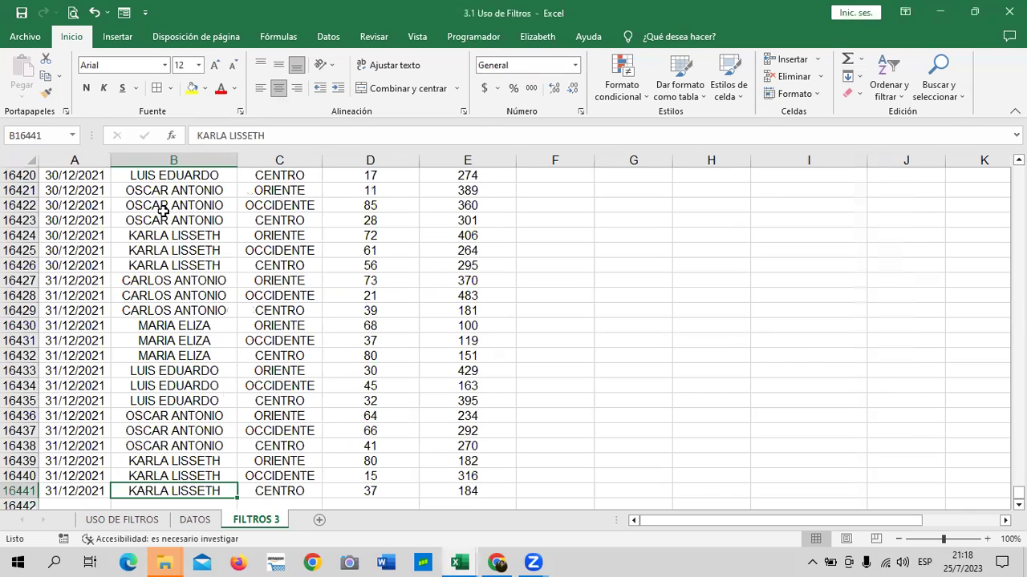
key("Up")
key("Up")
key("Up")
key("Up")
key("Up")
key("Up")
key("Up")
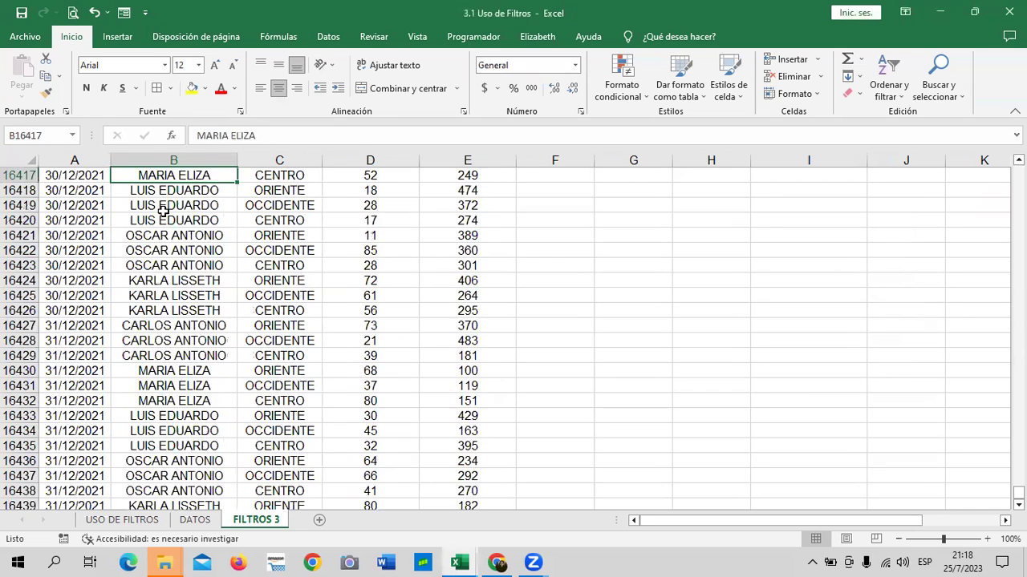
key("Up")
key("Up")
key("Up")
key("Up")
key("Up")
key("Up")
key("Up")
key("Up")
key("Up")
key("Up")
key("Up")
key("Up")
key("Up")
key("Up")
key("Up")
key("Up")
key("Up")
key("Up")
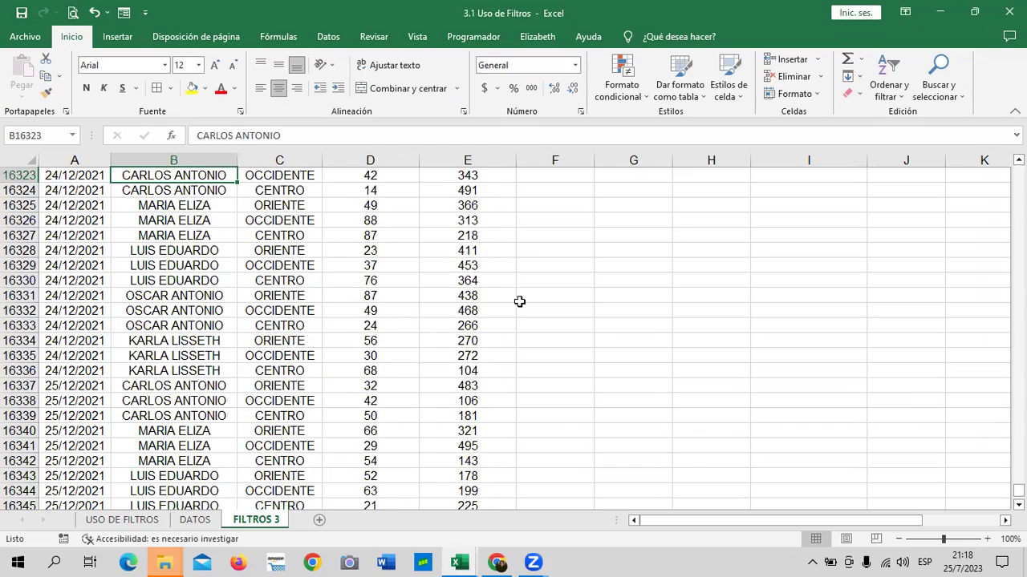
left_click(666, 312)
left_click_drag(1017, 490, 1018, 172)
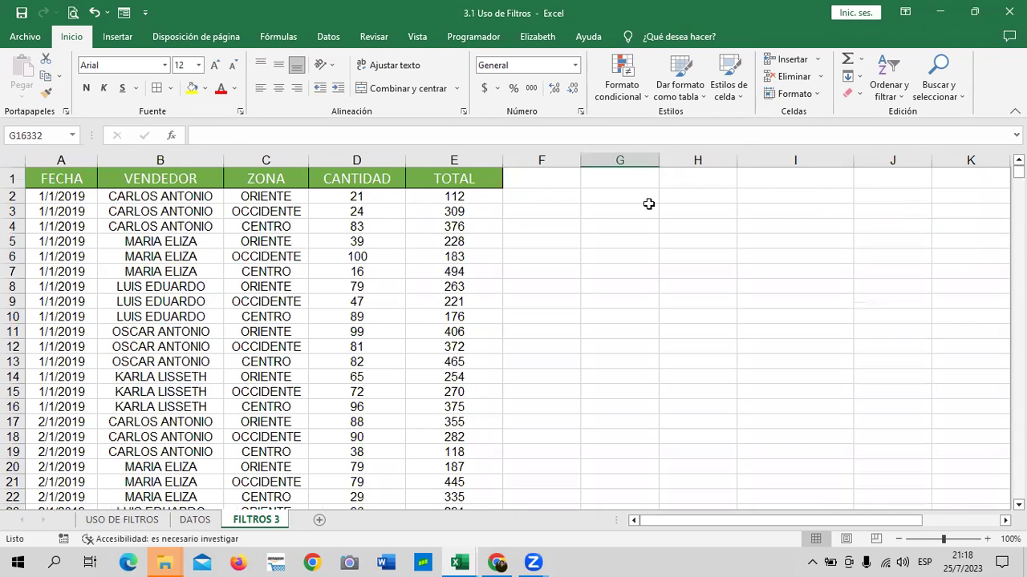
left_click(670, 266)
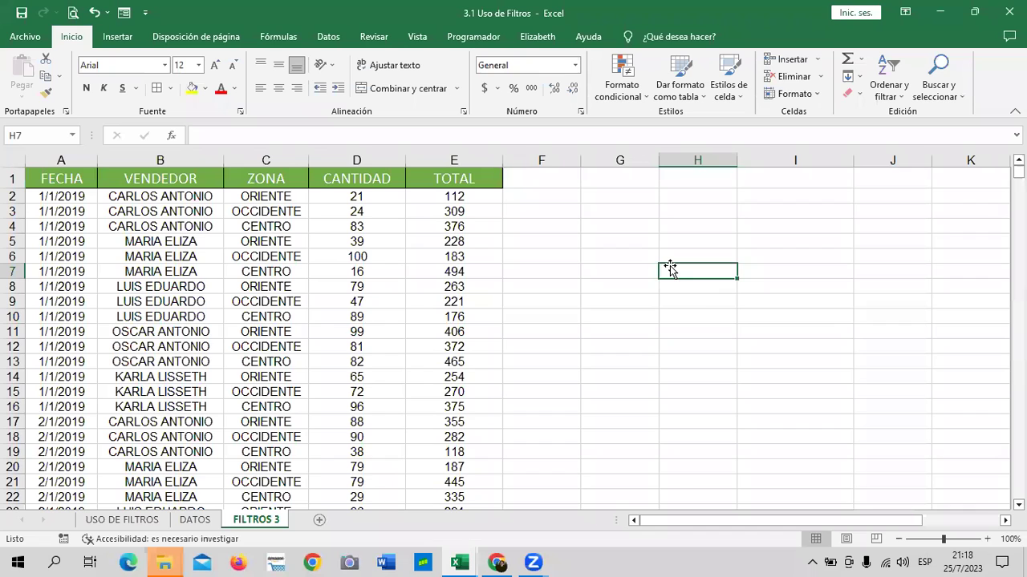
left_click(46, 197)
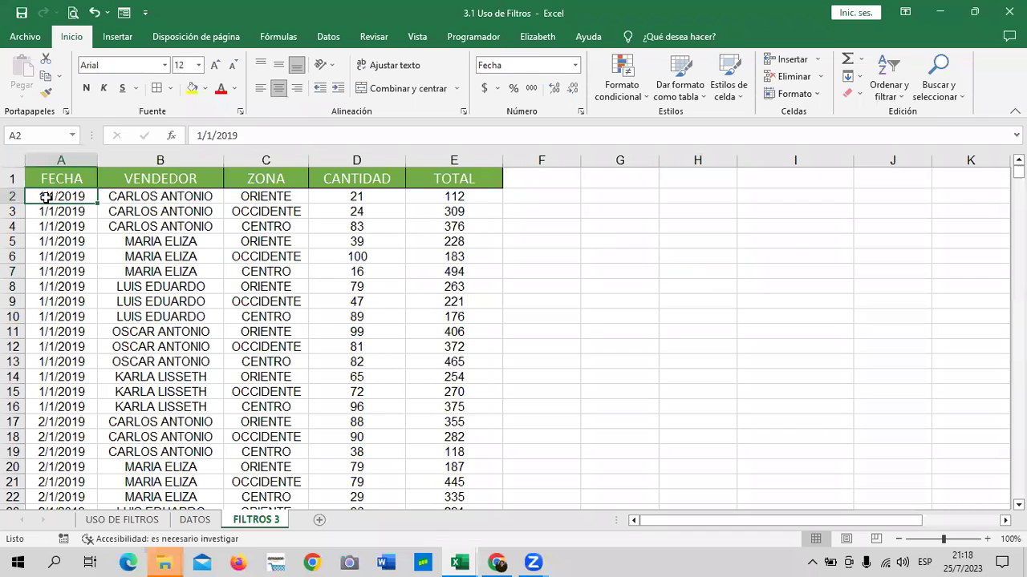
key("ctrl+shift+Right")
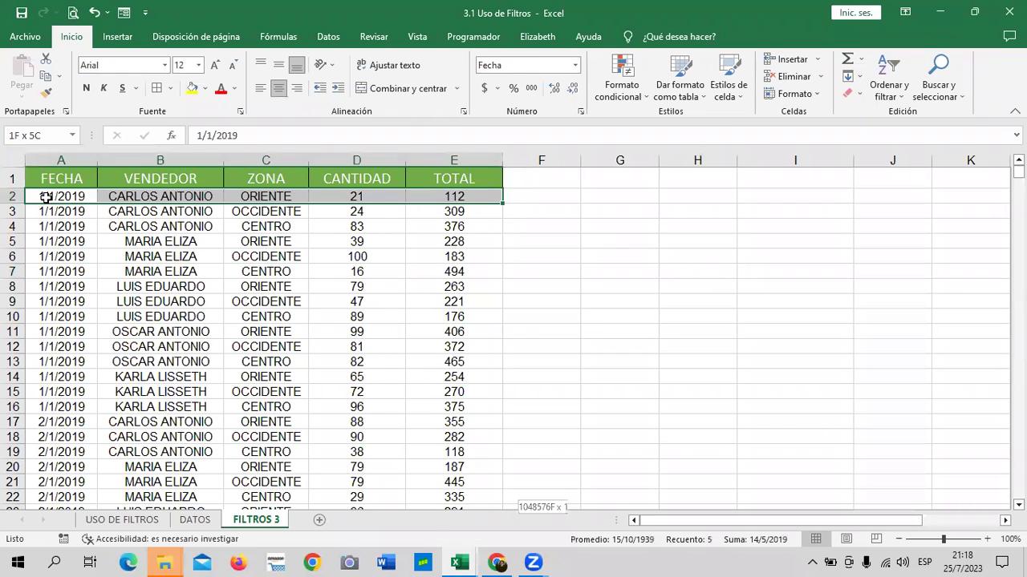
key("ctrl+shift+Down")
key("ctrl+BackSpace")
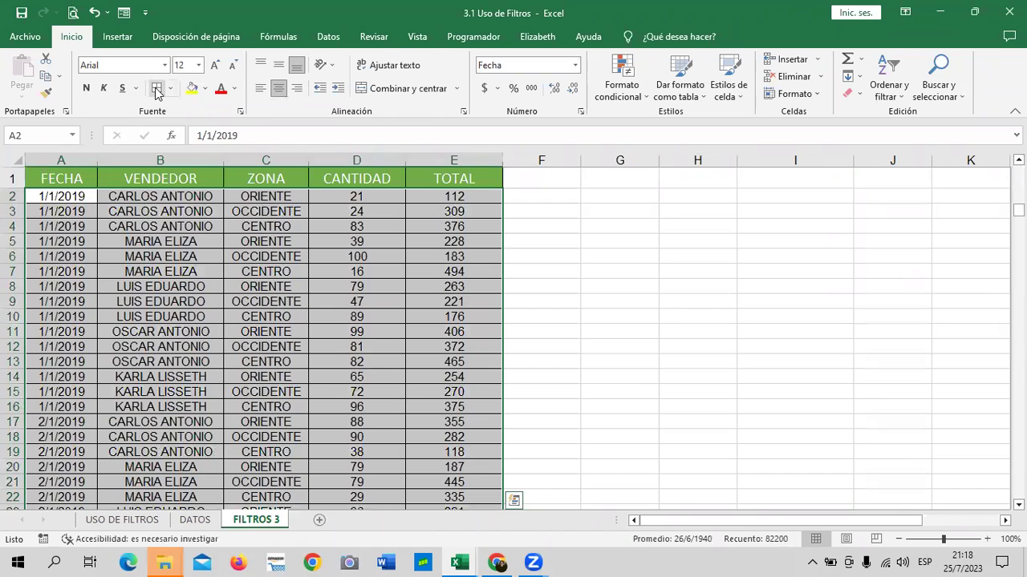
left_click(722, 236)
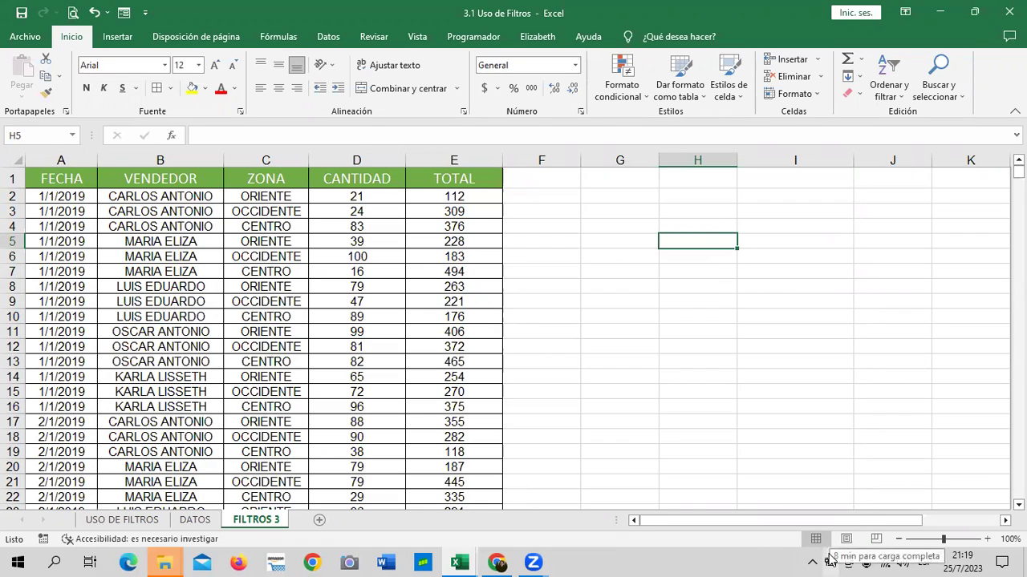
Apply the blue Énfasis5 cell style to H3:I3.
left_click(690, 332)
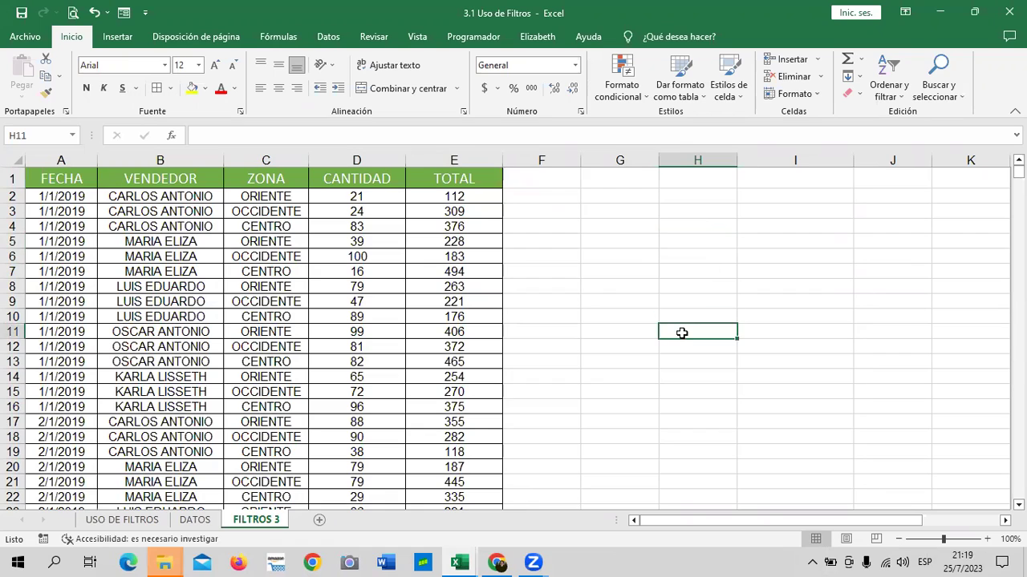
left_click(783, 208)
left_click_drag(682, 209, 764, 209)
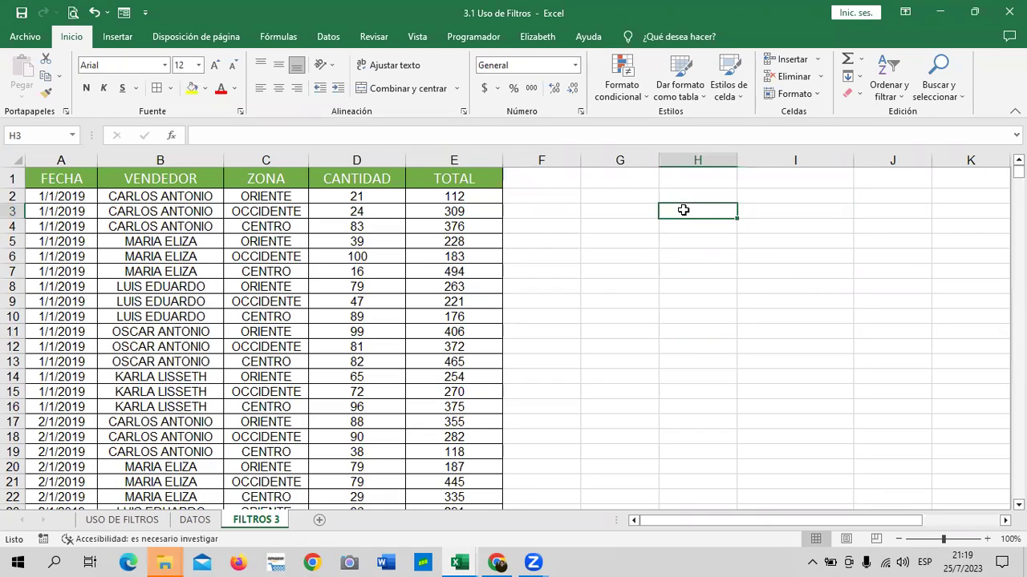
left_click(729, 88)
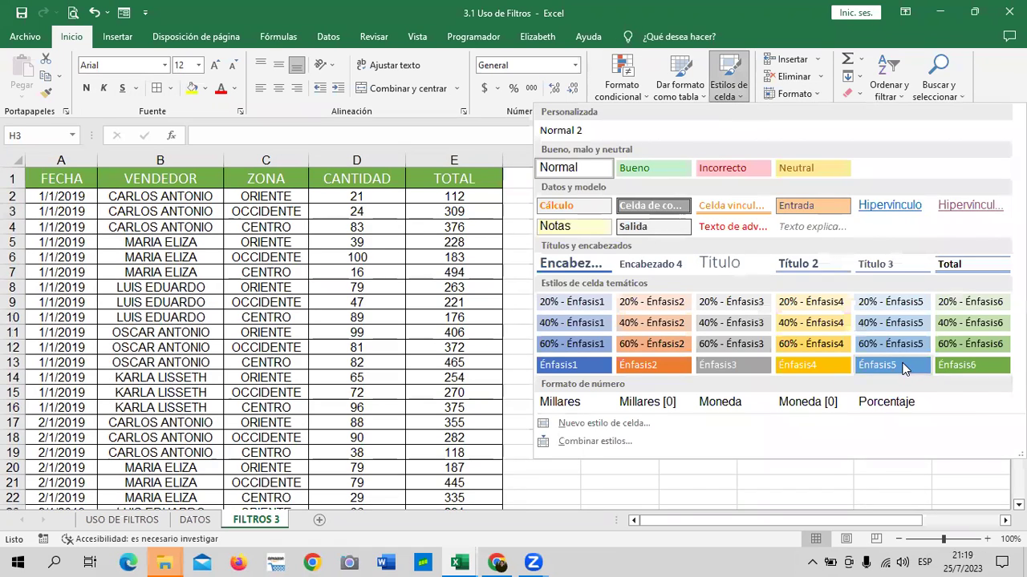
left_click(904, 366)
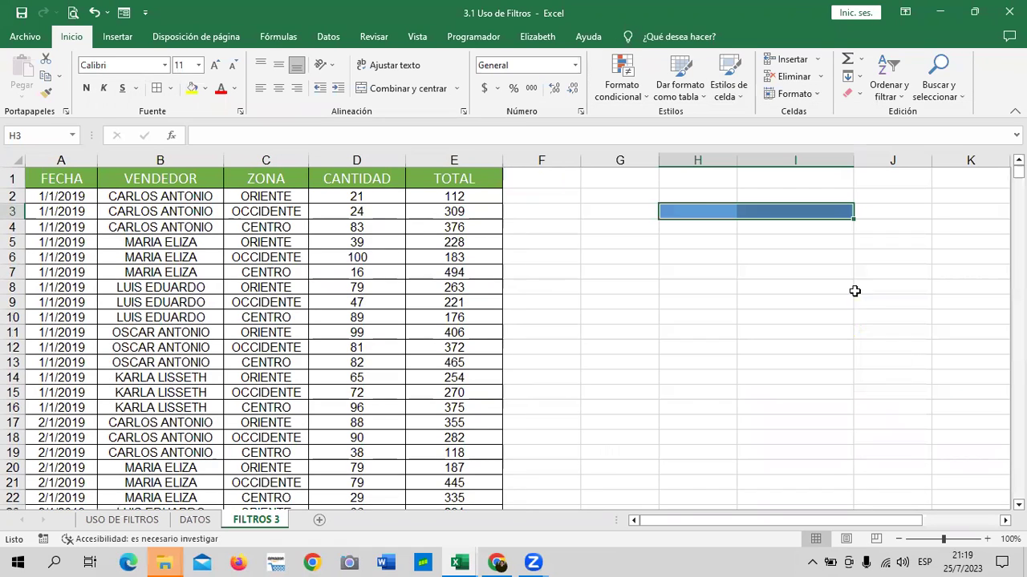
left_click(686, 302)
Enlarge H3:I3 to 12-point font and label H3 VENDEDOR.
left_click_drag(711, 212, 756, 211)
left_click(215, 66)
left_click(678, 332)
left_click(716, 213)
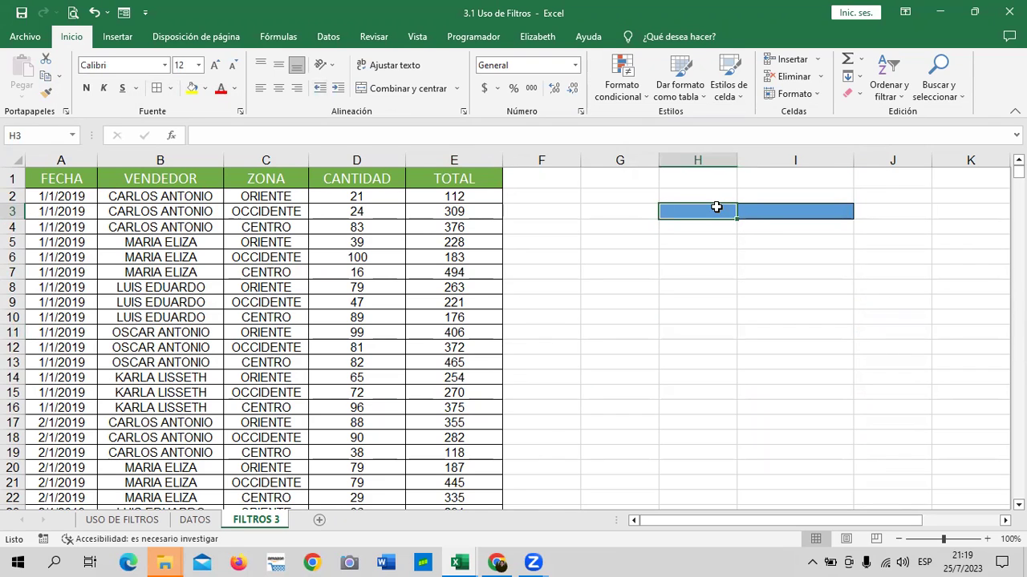
type("VENDEDOR")
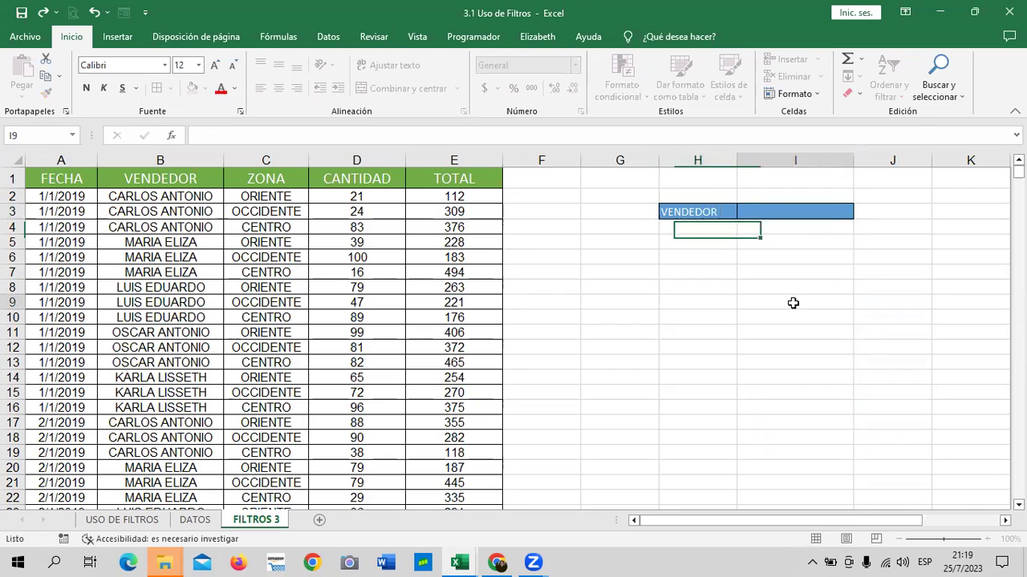
left_click(790, 300)
left_click(790, 215)
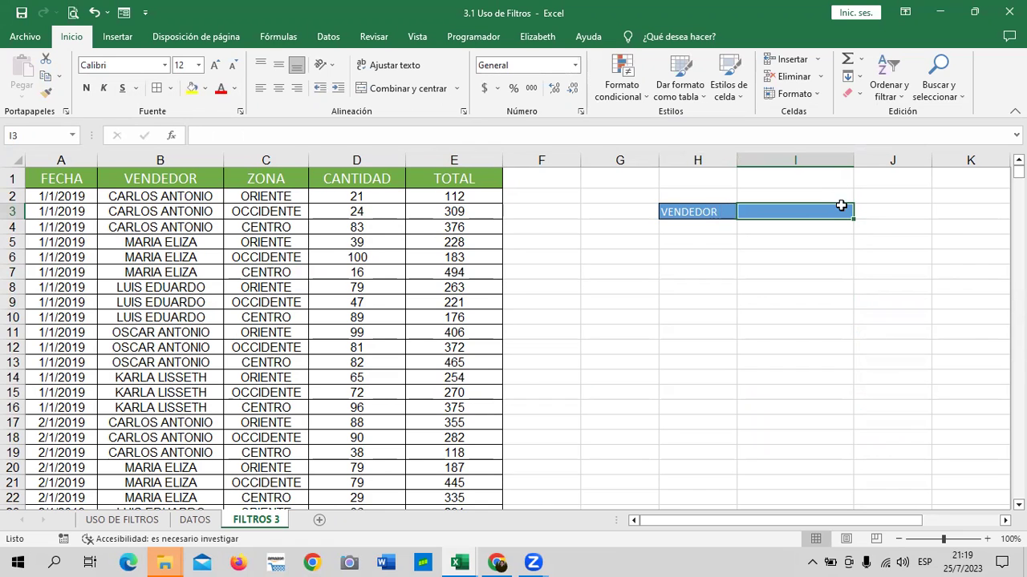
Check the example criteria value in I2 on USO DE FILTROS, then return to FILTROS 3.
left_click(146, 520)
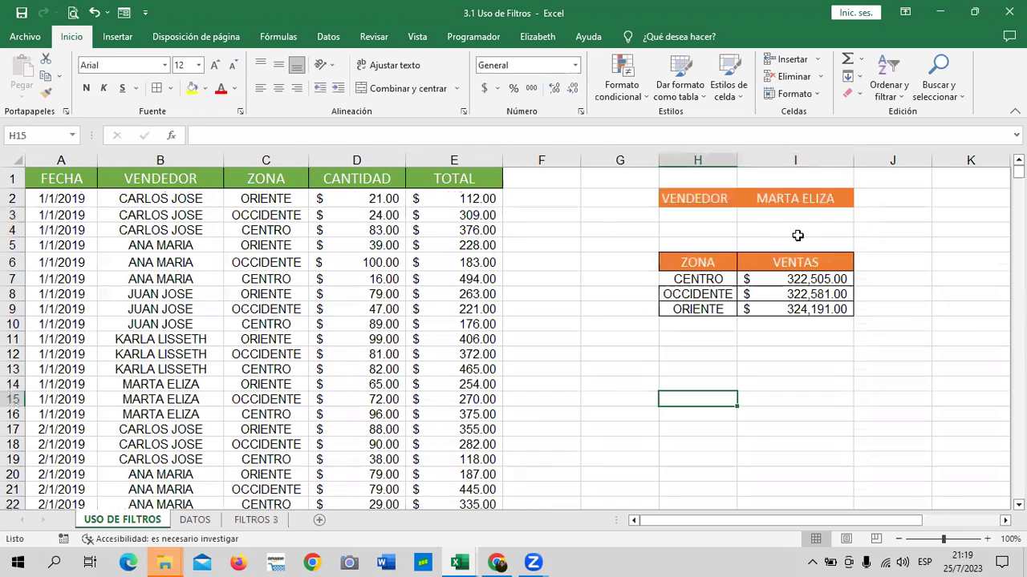
left_click(811, 198)
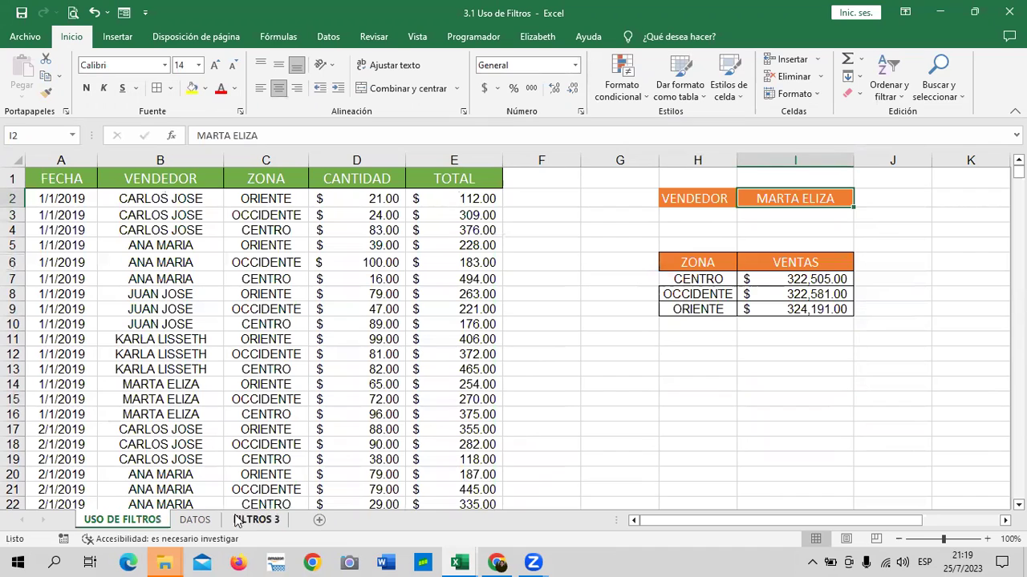
left_click(257, 521)
Select H3:I3 on FILTROS 3 and center the VENDEDOR label.
left_click(705, 361)
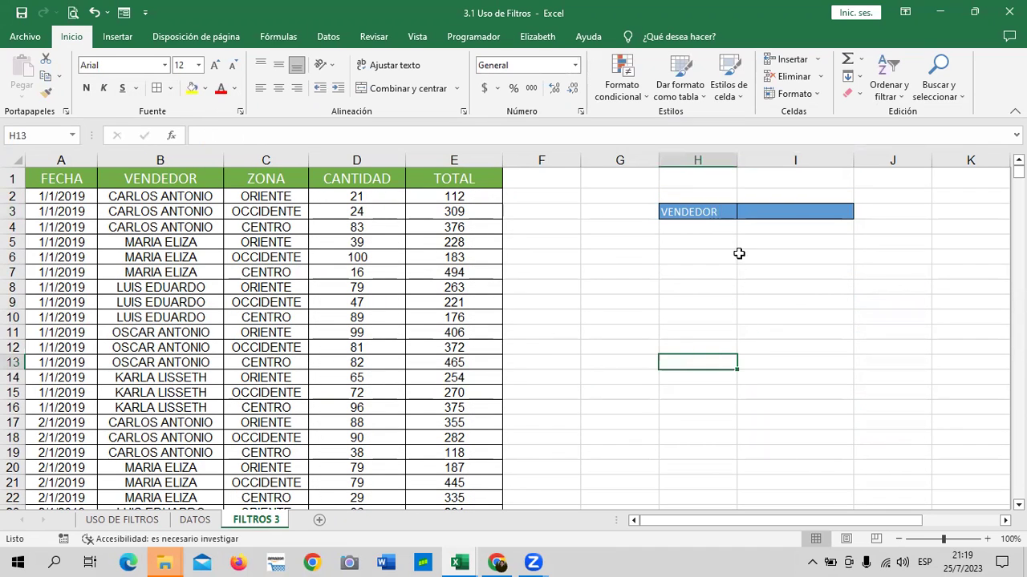
left_click_drag(698, 212, 745, 211)
left_click(278, 89)
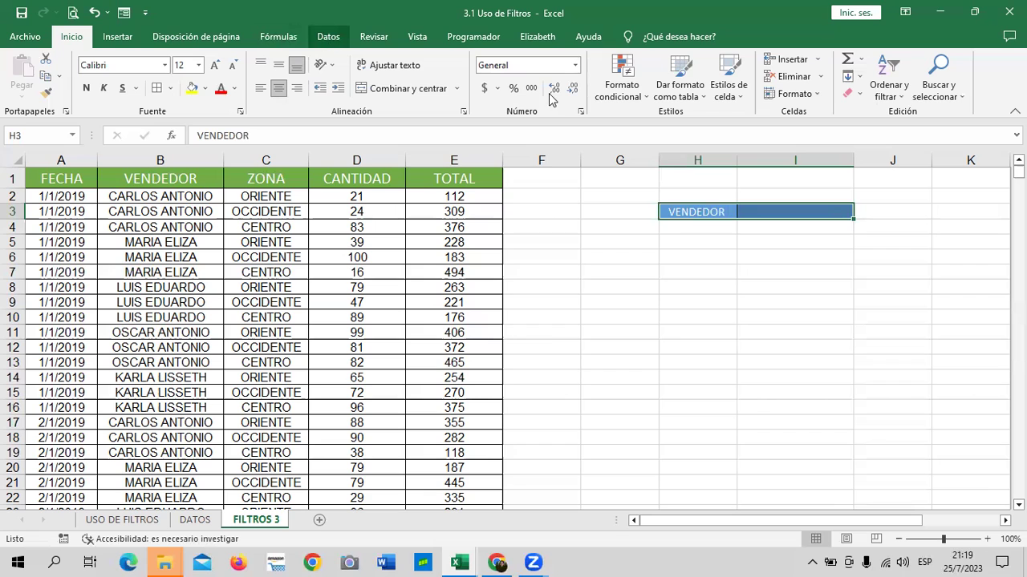
left_click(329, 37)
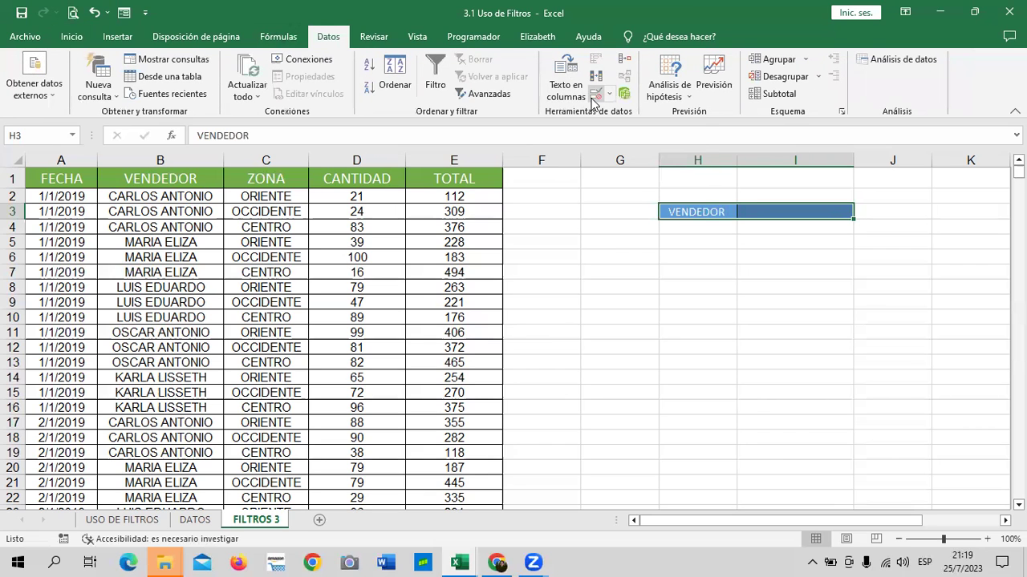
left_click(592, 95)
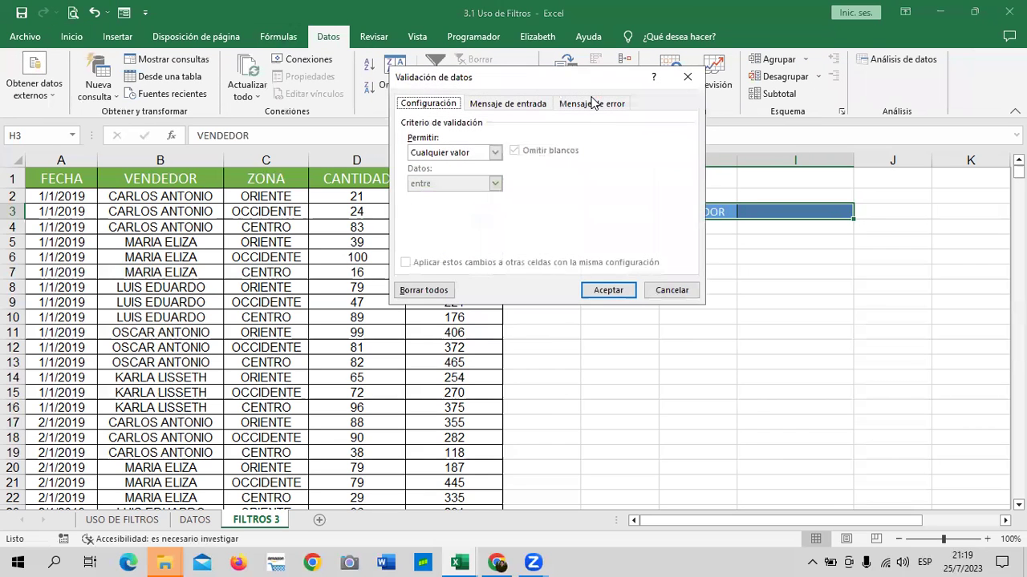
left_click(495, 152)
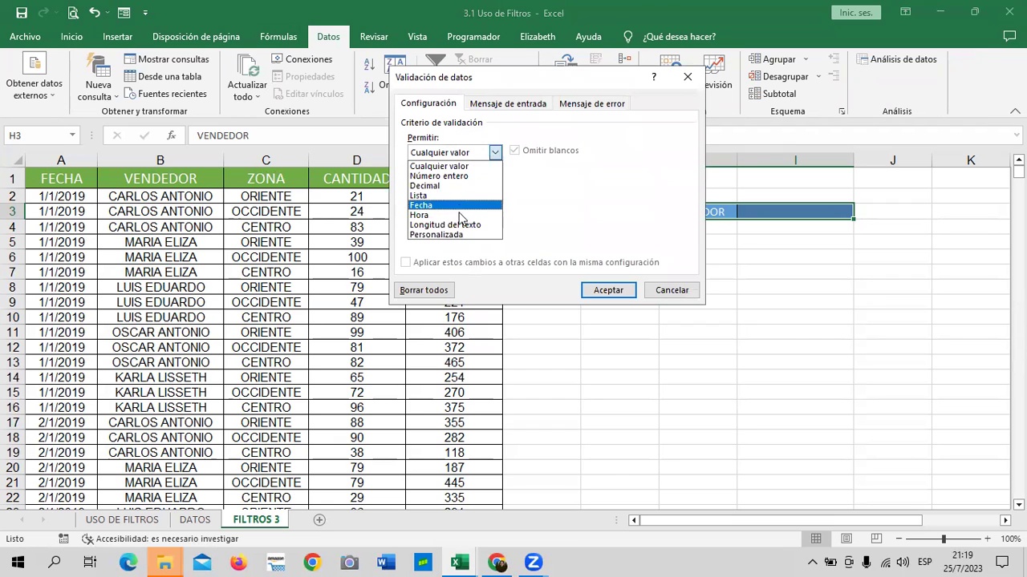
left_click(463, 196)
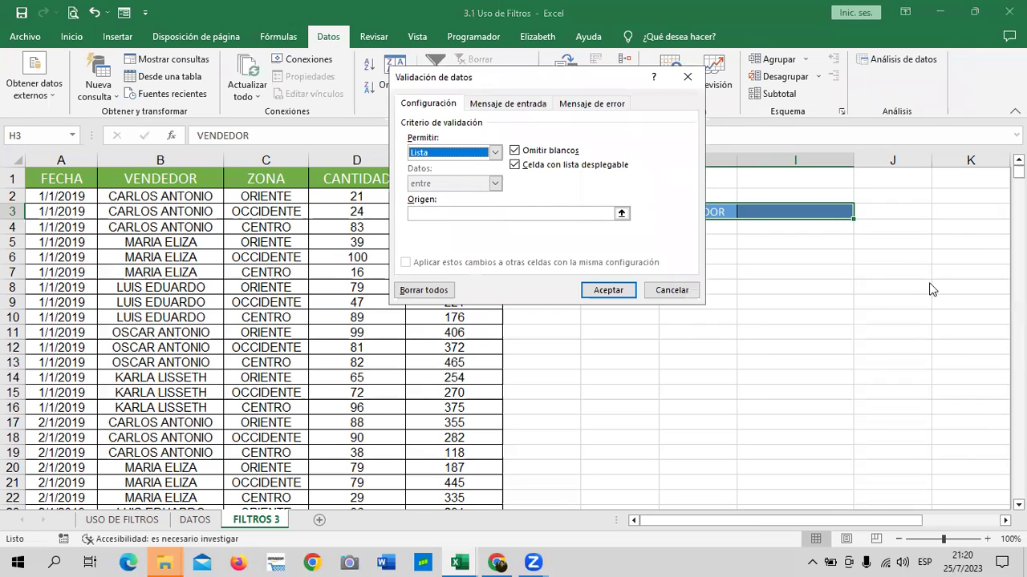
left_click(674, 287)
left_click(790, 286)
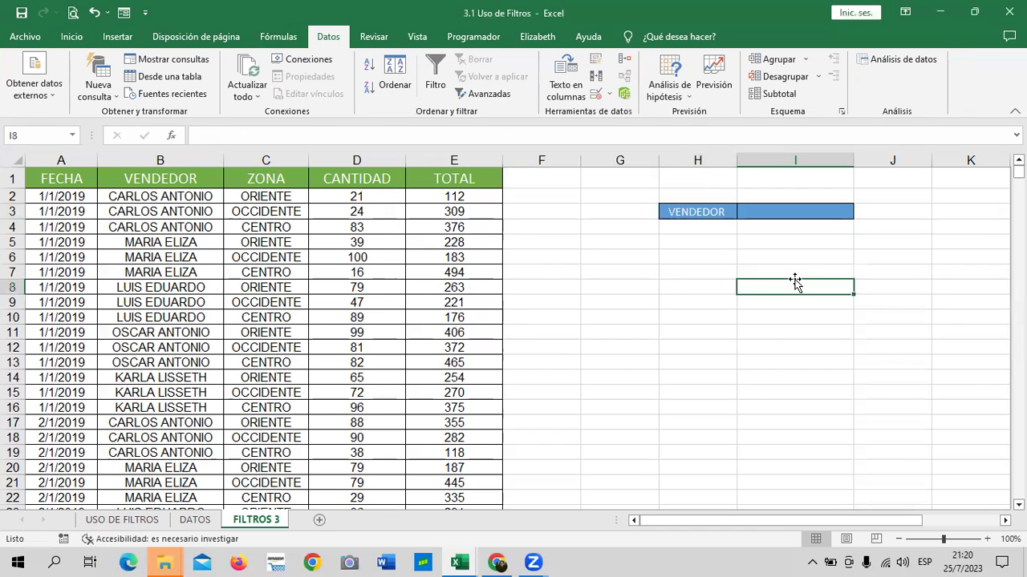
Select the VENDEDOR seller names from B2 down to the last row, then clear the selection.
left_click(190, 195)
left_click(180, 253)
left_click(189, 196)
key("ctrl+shift+Down")
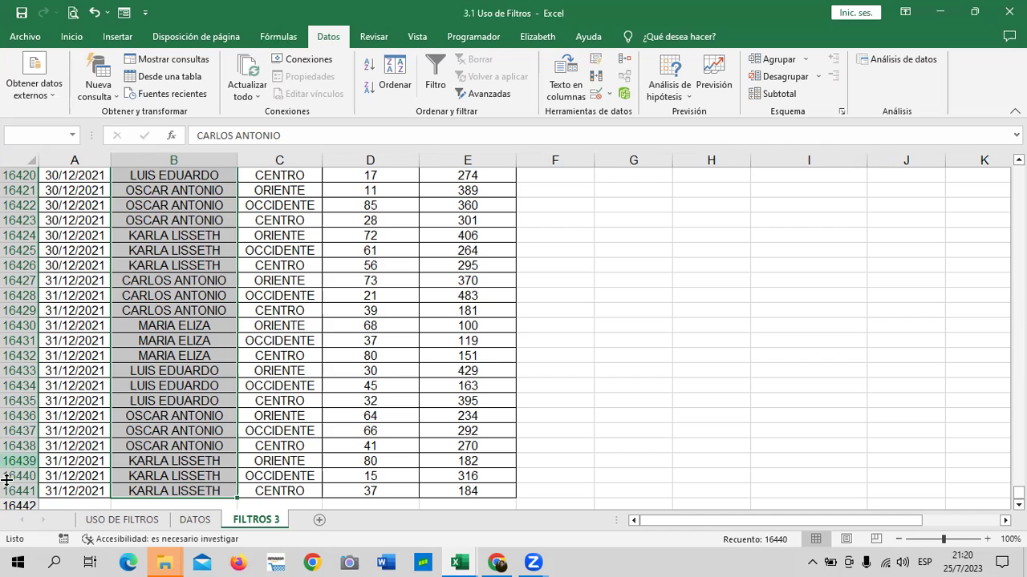
left_click(138, 281)
left_click_drag(1018, 492, 1018, 171)
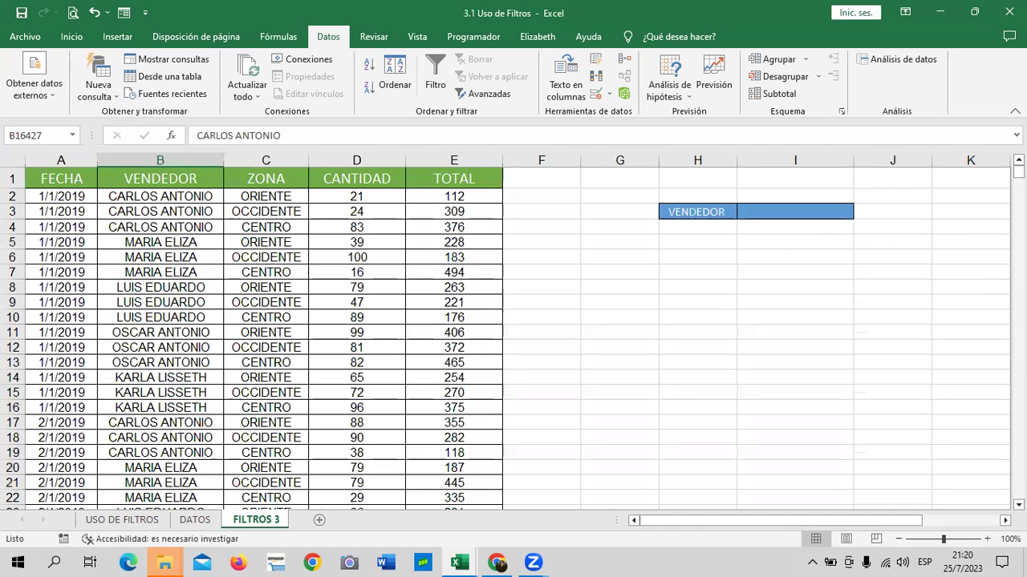
left_click(739, 374)
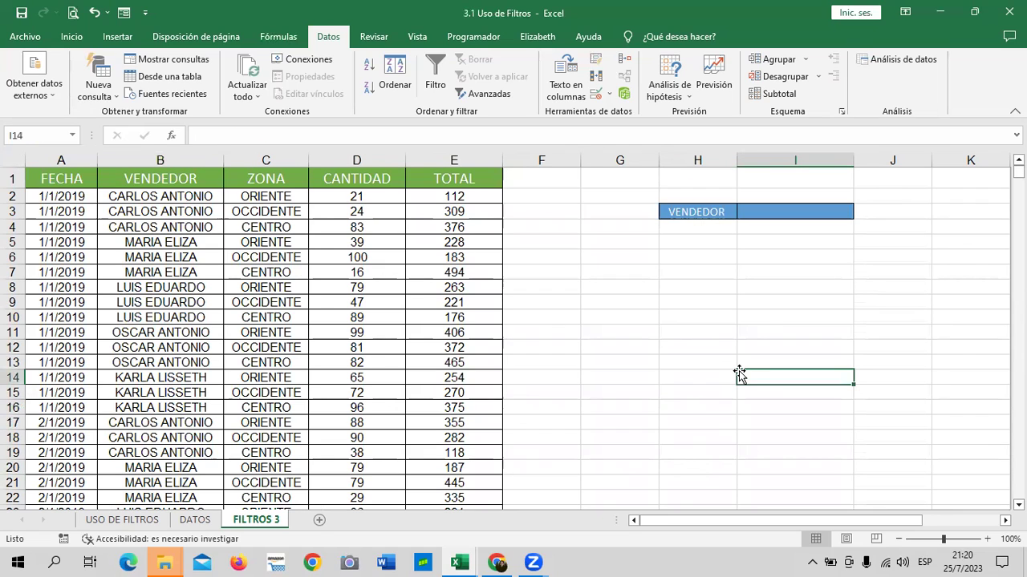
Add the new sheet Hoja6 and copy all seller names from B2 downward on FILTROS 3.
left_click(321, 520)
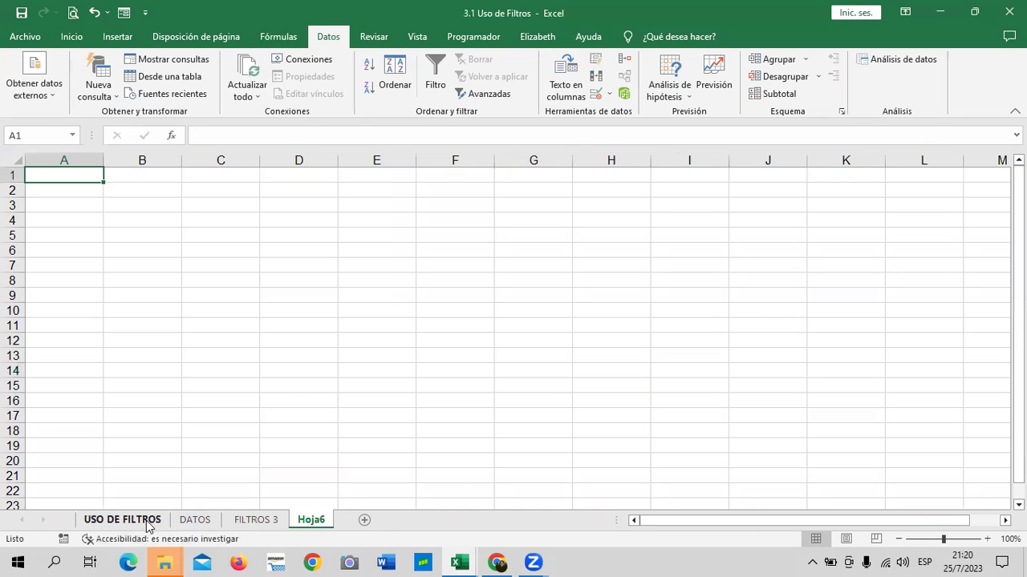
left_click(256, 520)
left_click(740, 319)
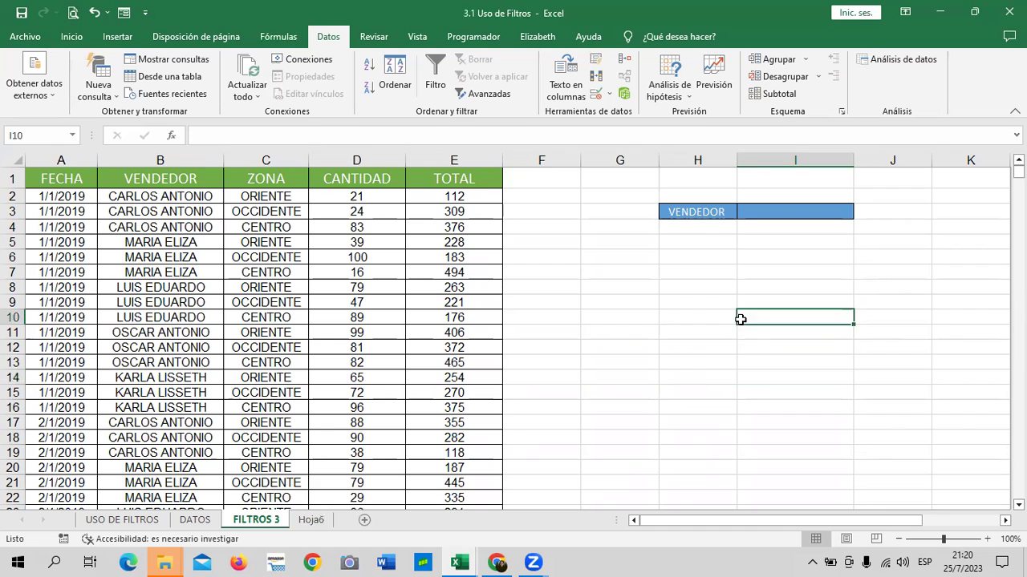
left_click(160, 195)
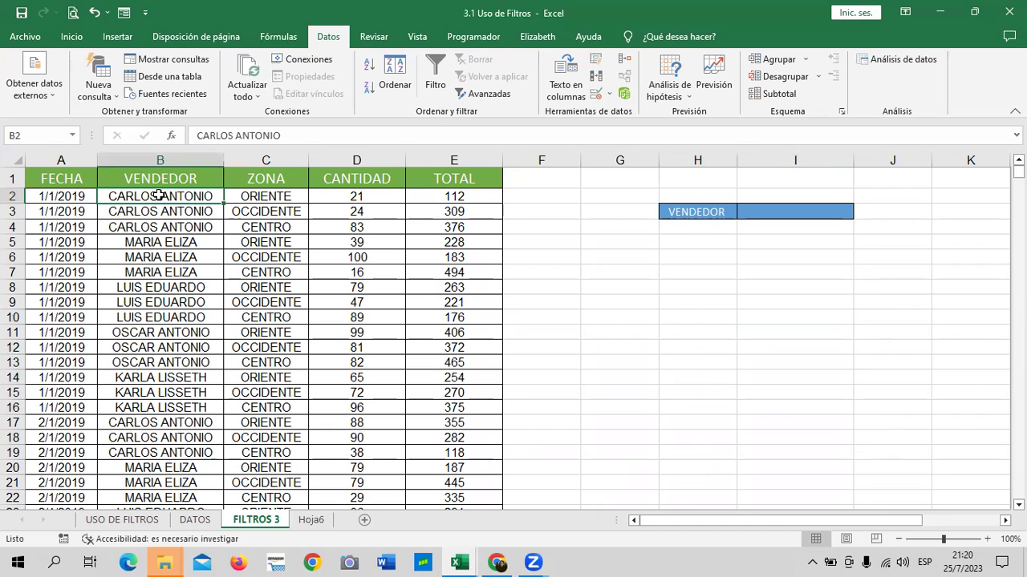
key("ctrl+shift+Down")
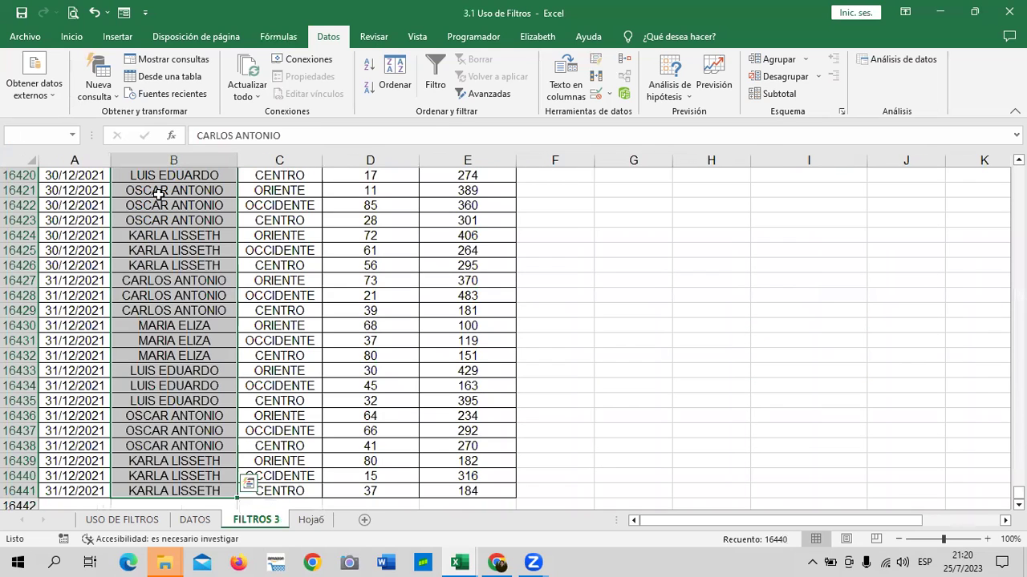
right_click(165, 197)
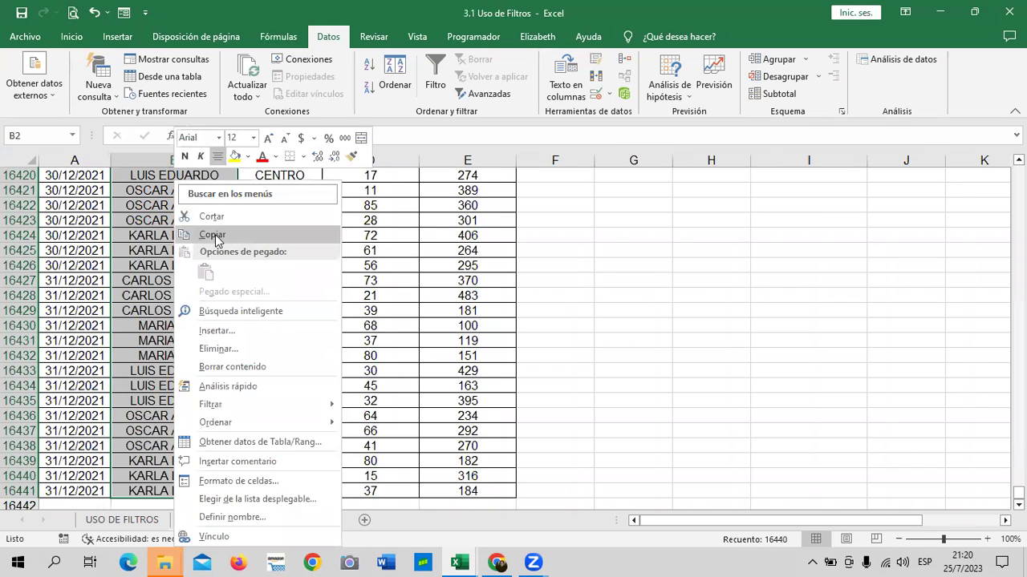
left_click(214, 235)
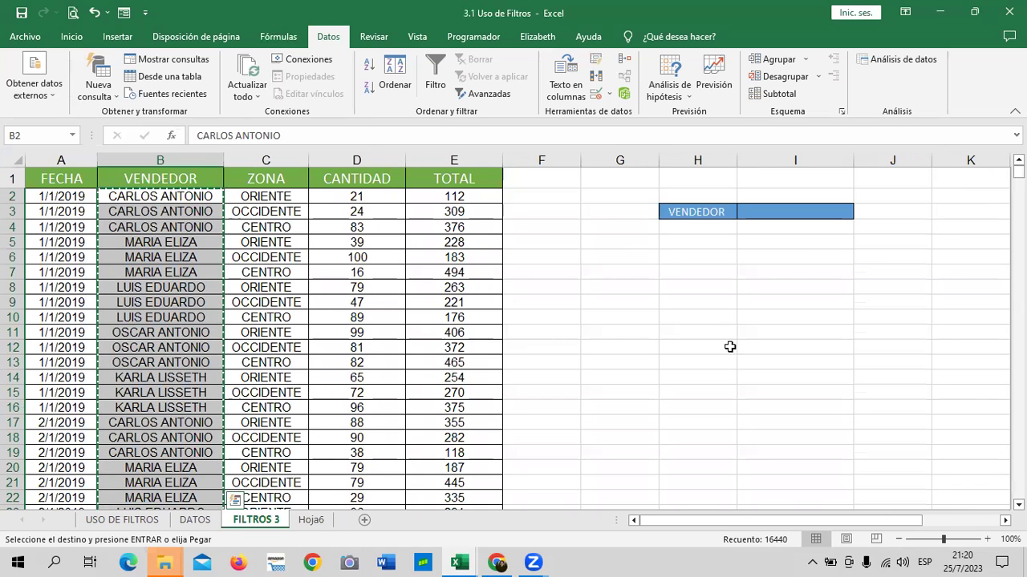
left_click(311, 522)
Paste the seller names at G2 on Hoja6 and widen column G to fit them.
left_click(516, 190)
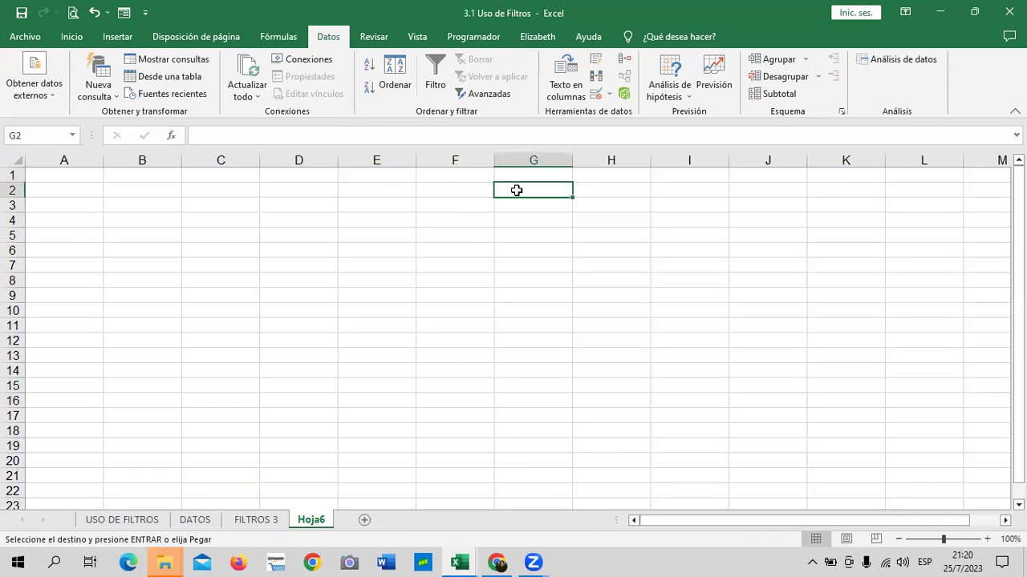
right_click(516, 197)
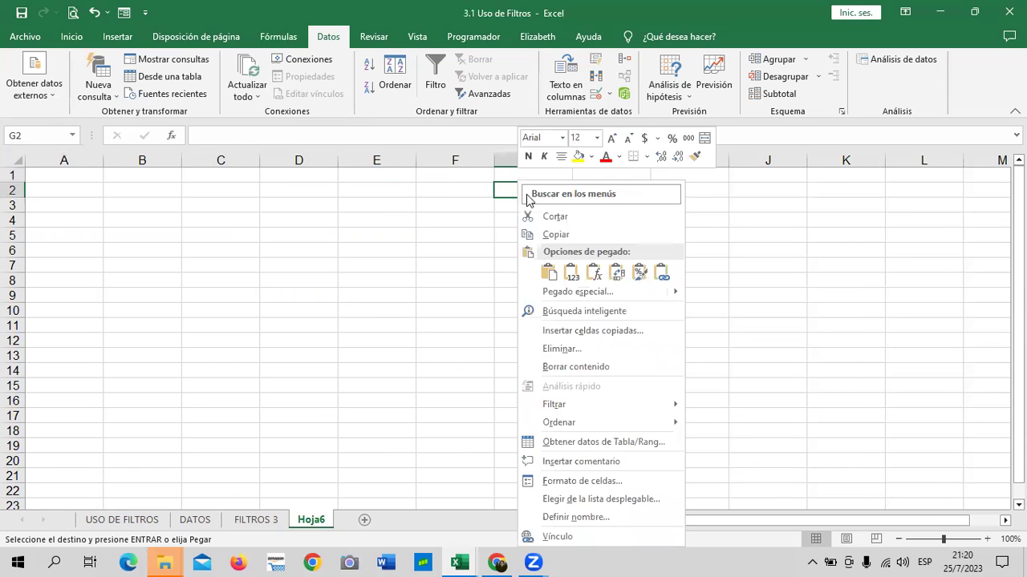
left_click(550, 271)
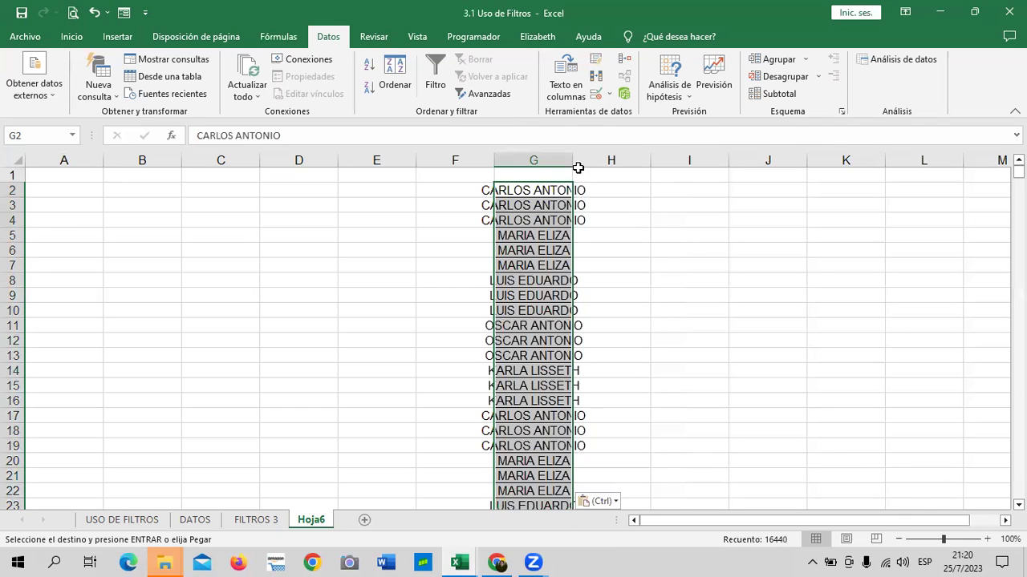
left_click_drag(574, 160, 616, 159)
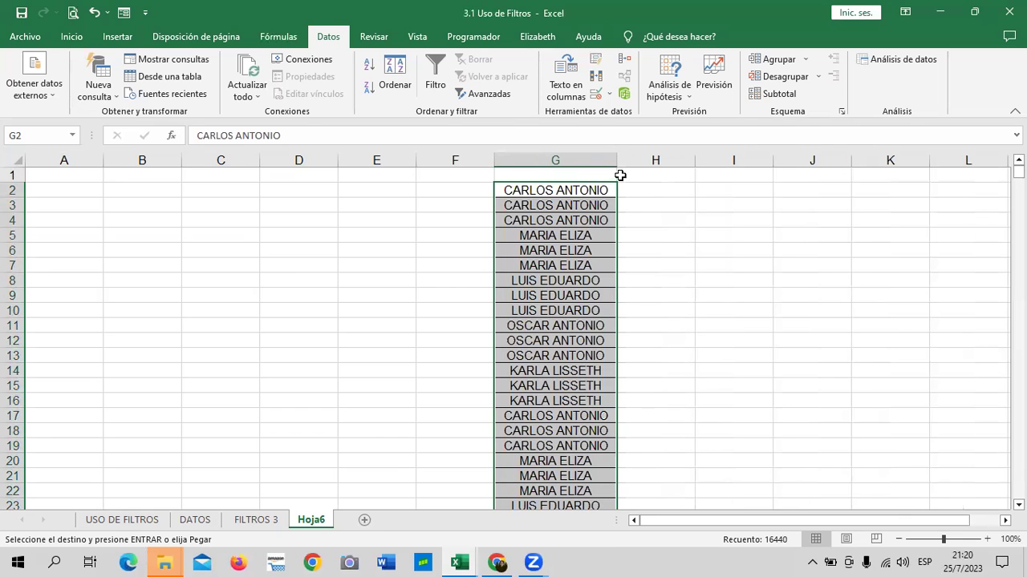
scroll(655, 329, "down", 4)
left_click(733, 296)
scroll(655, 337, "up", 4)
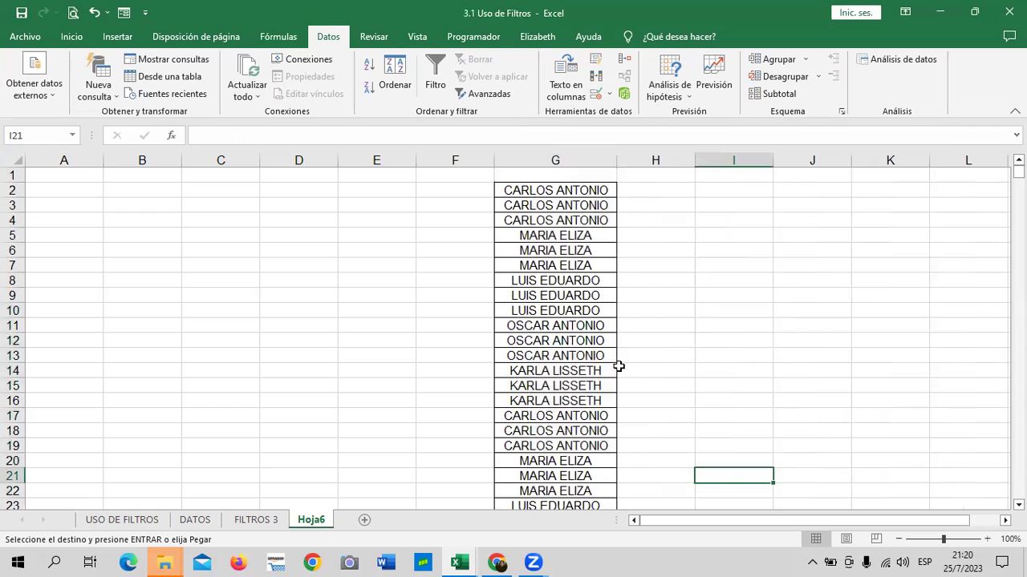
Start a table from the names in G2:G16441 using Insertar > Tabla.
left_click(561, 232)
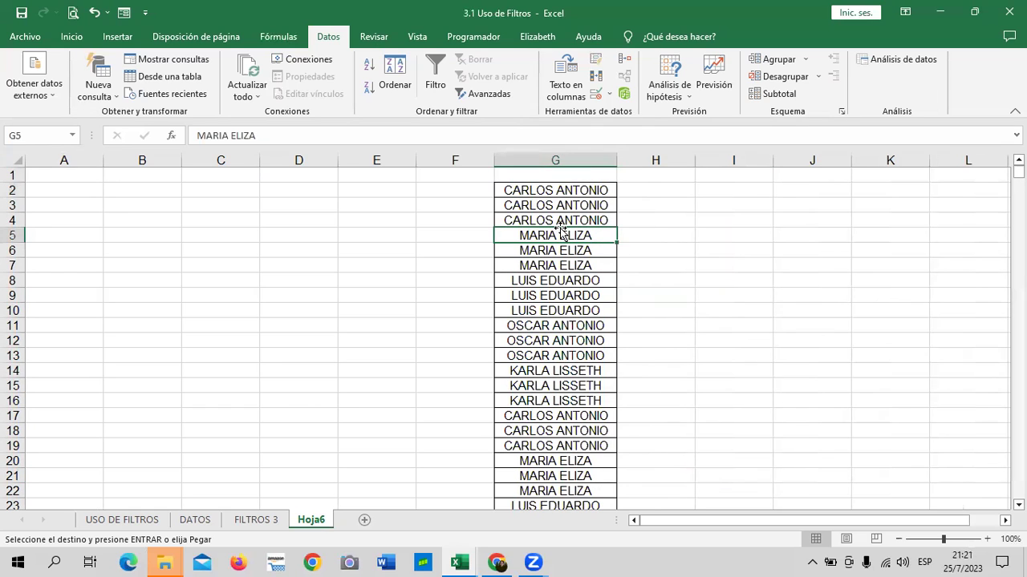
left_click(559, 190)
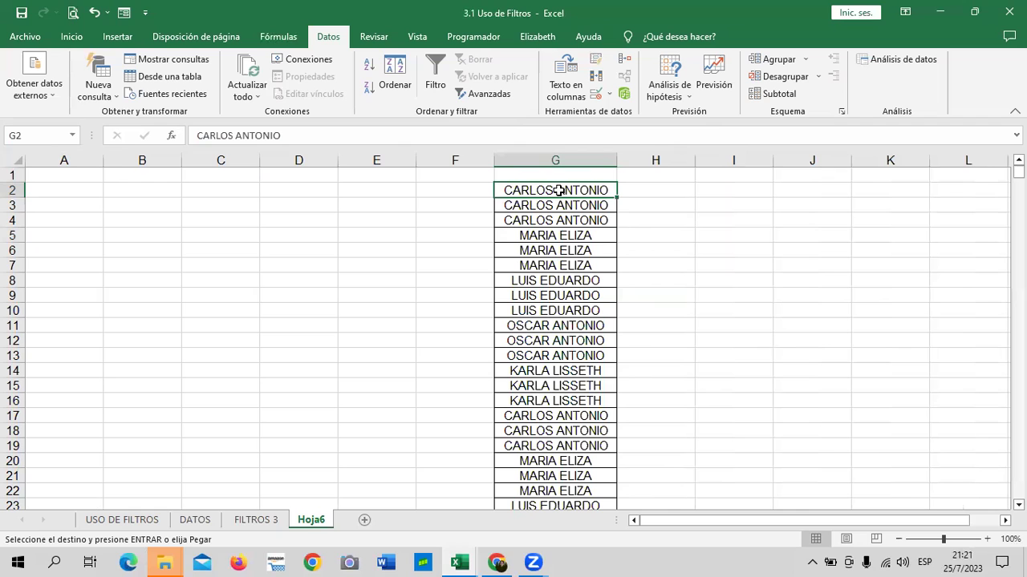
left_click(127, 37)
left_click(141, 66)
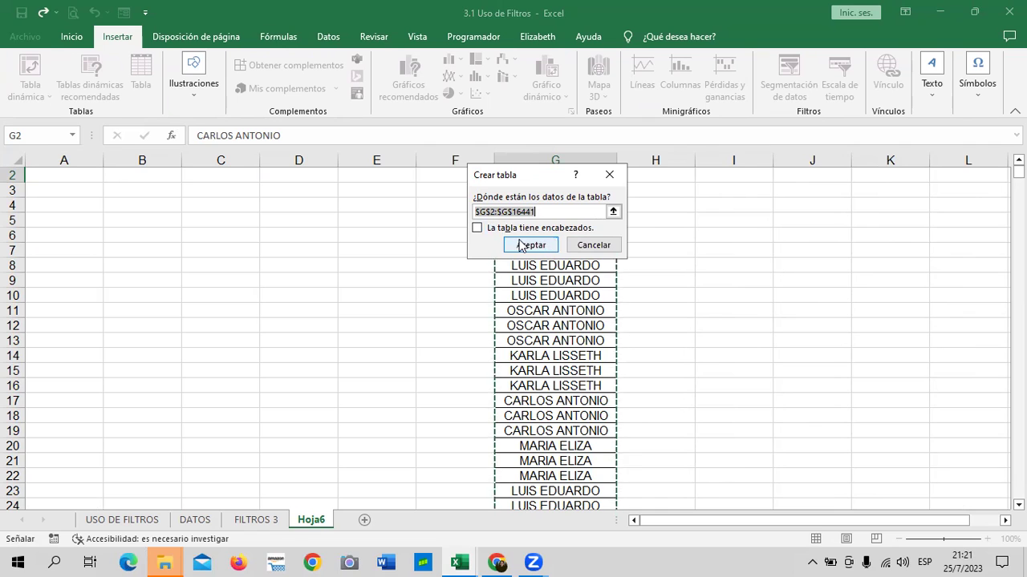
Create table Tabla4 headed Columna1 from G2:G16441, review its filter list, and open Quitar duplicados.
left_click(525, 245)
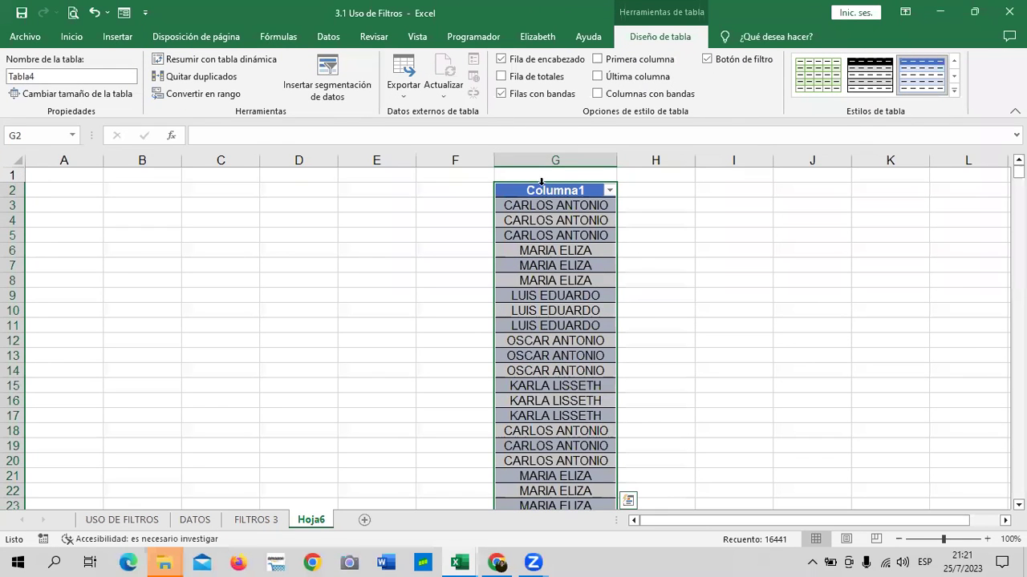
left_click(543, 192)
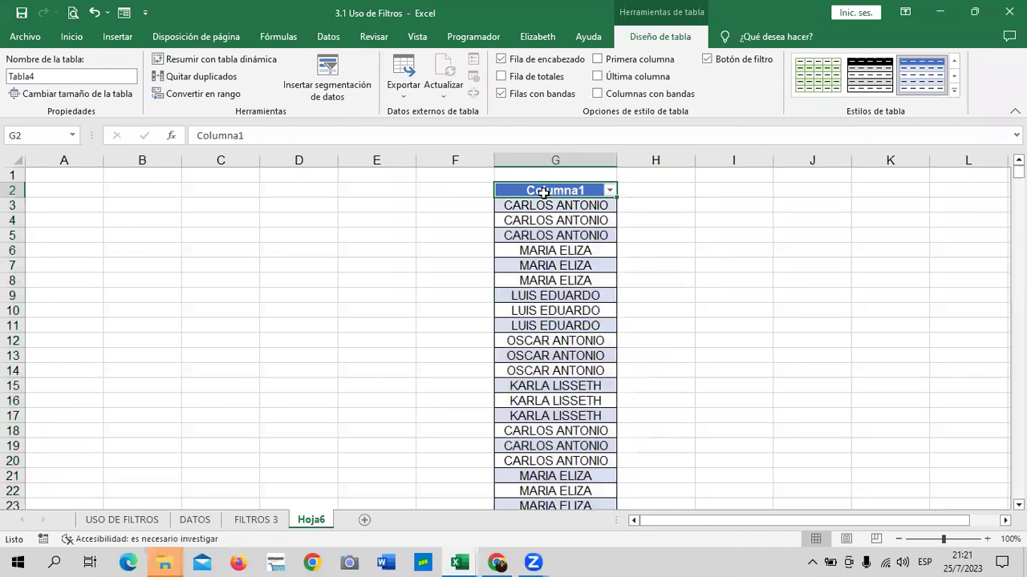
left_click(610, 190)
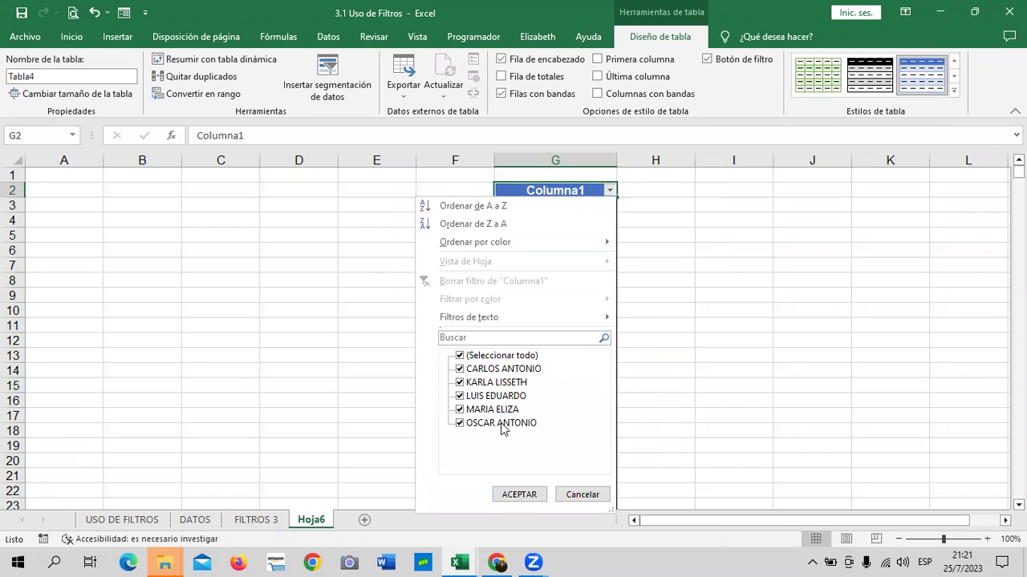
left_click(531, 496)
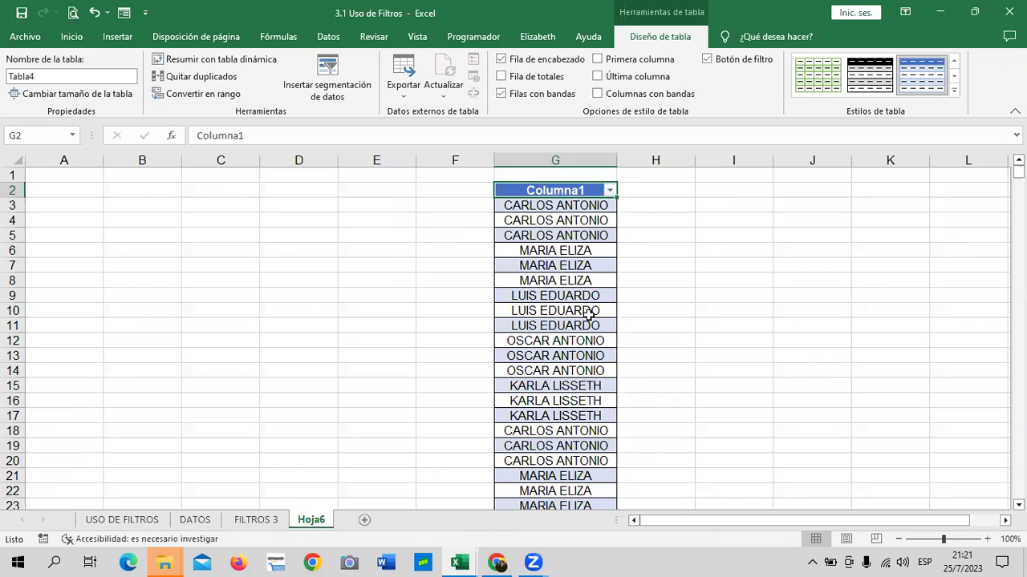
left_click(571, 295)
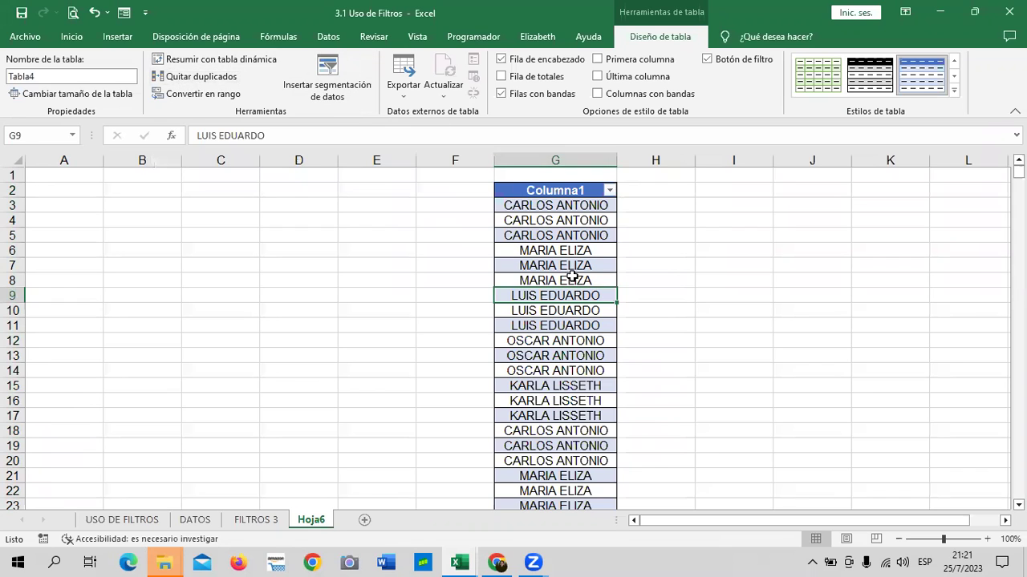
left_click(573, 278)
left_click(213, 81)
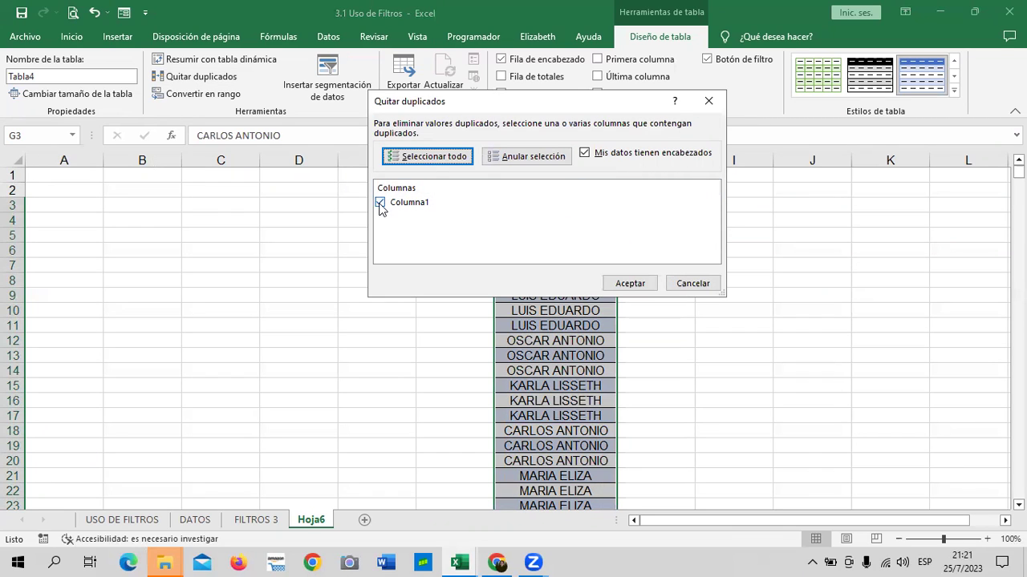
Remove duplicates from Columna1, deleting 16435 rows and leaving five unique sellers in G3:G7.
left_click(627, 285)
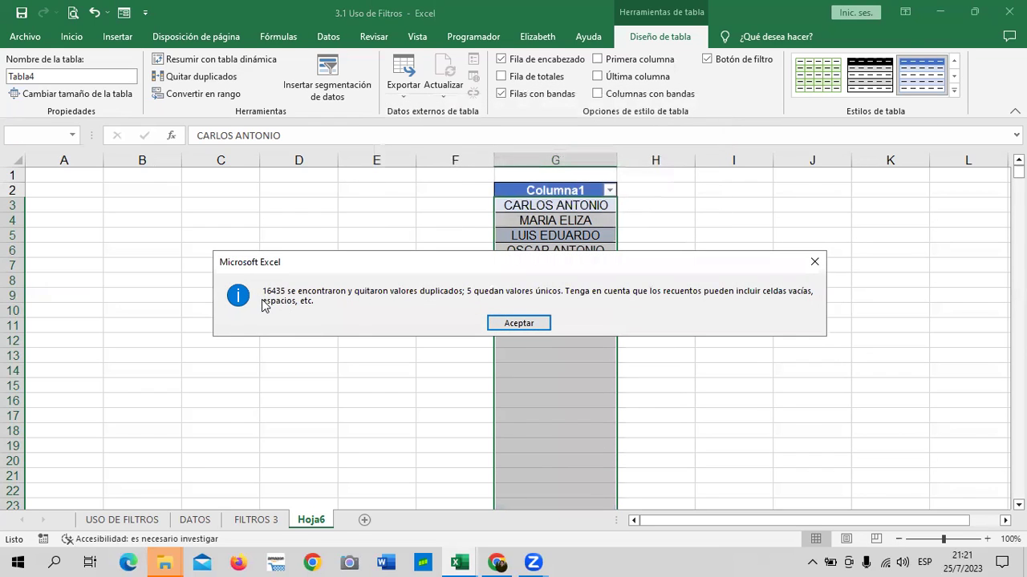
left_click(521, 325)
left_click(711, 291)
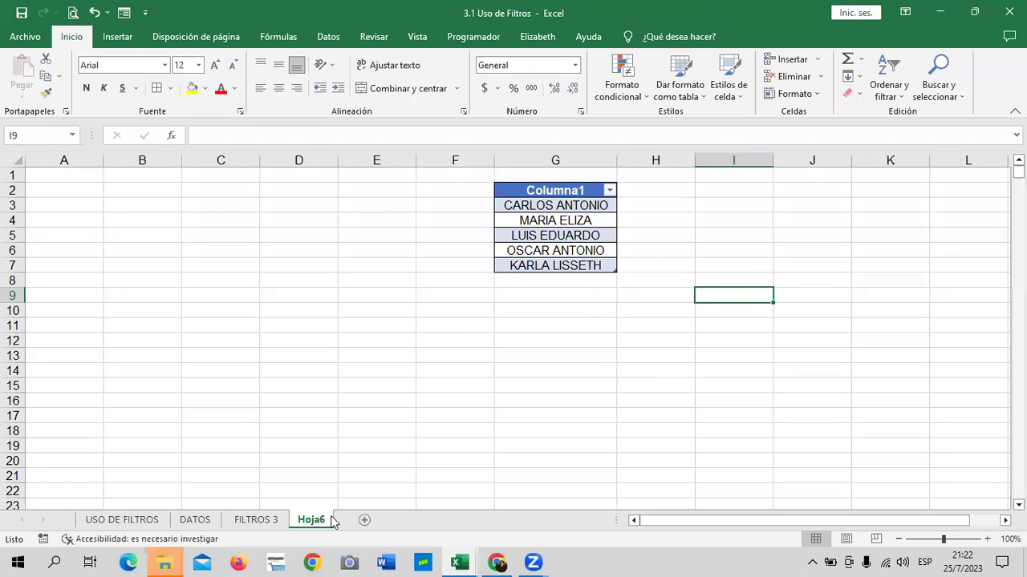
Select I3 on FILTROS 3 and open Validación de datos from the Datos tab.
left_click(258, 520)
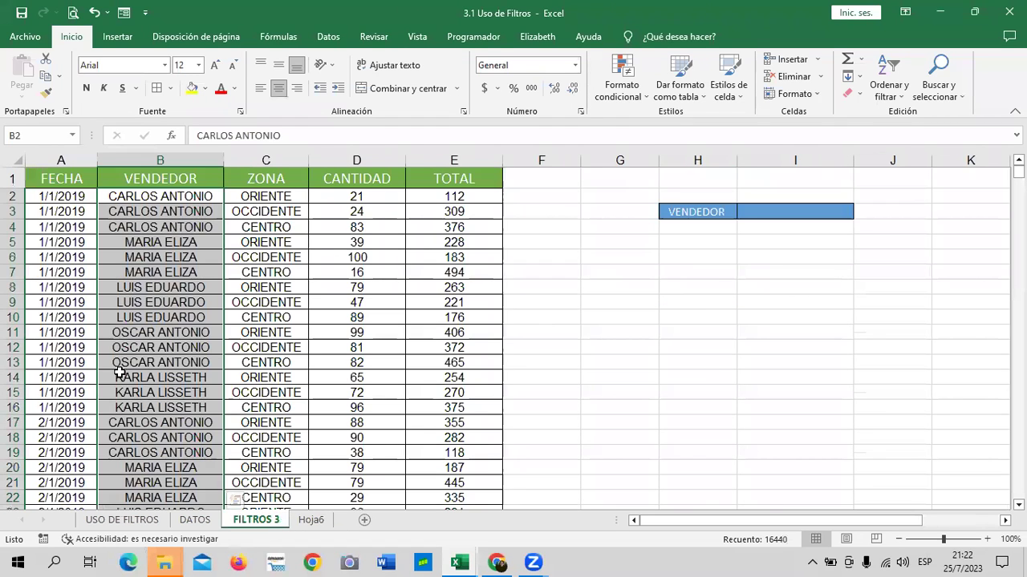
left_click_drag(119, 347, 147, 319)
left_click(147, 319)
left_click(724, 301)
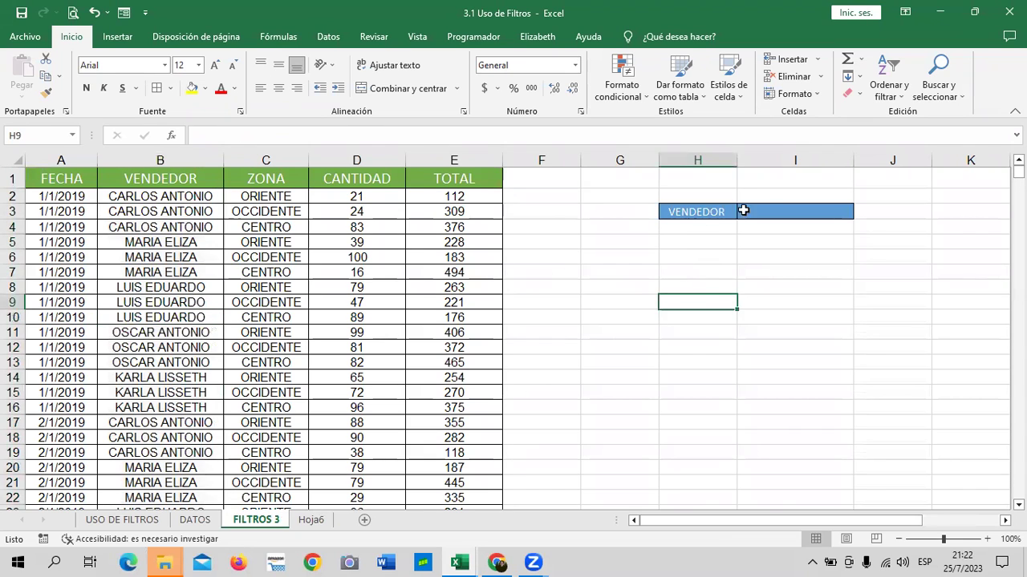
left_click(772, 210)
left_click(821, 309)
left_click(823, 210)
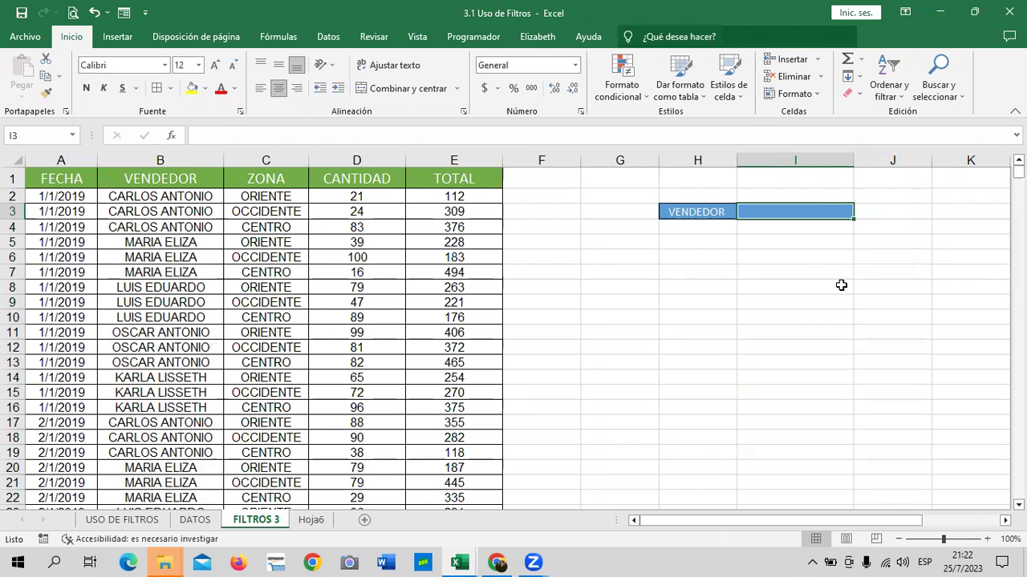
left_click(328, 36)
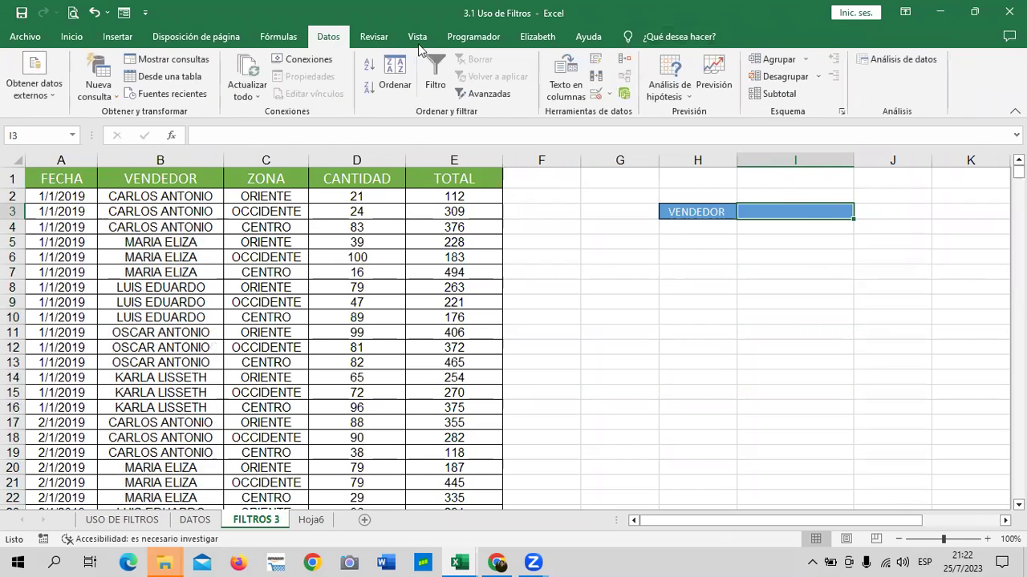
left_click(594, 94)
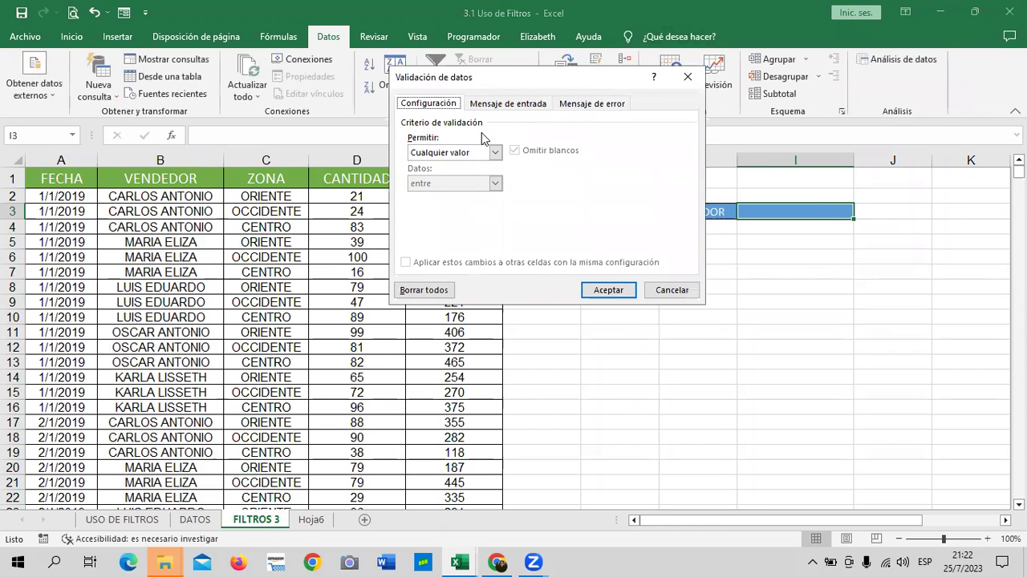
Set I3's validation to Lista with source =Hoja6!$G$3:$G$7 and apply it.
left_click(495, 152)
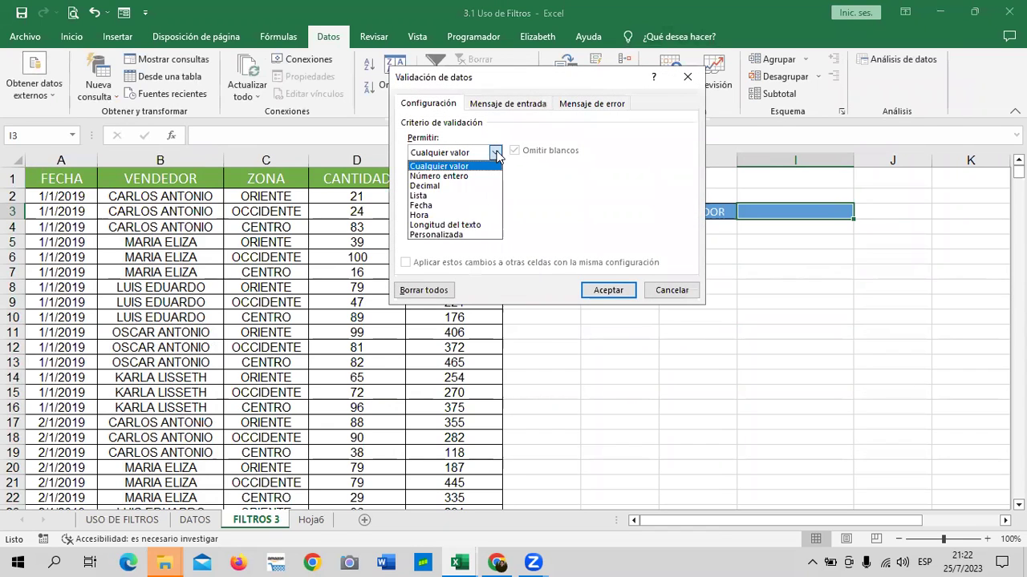
left_click(419, 195)
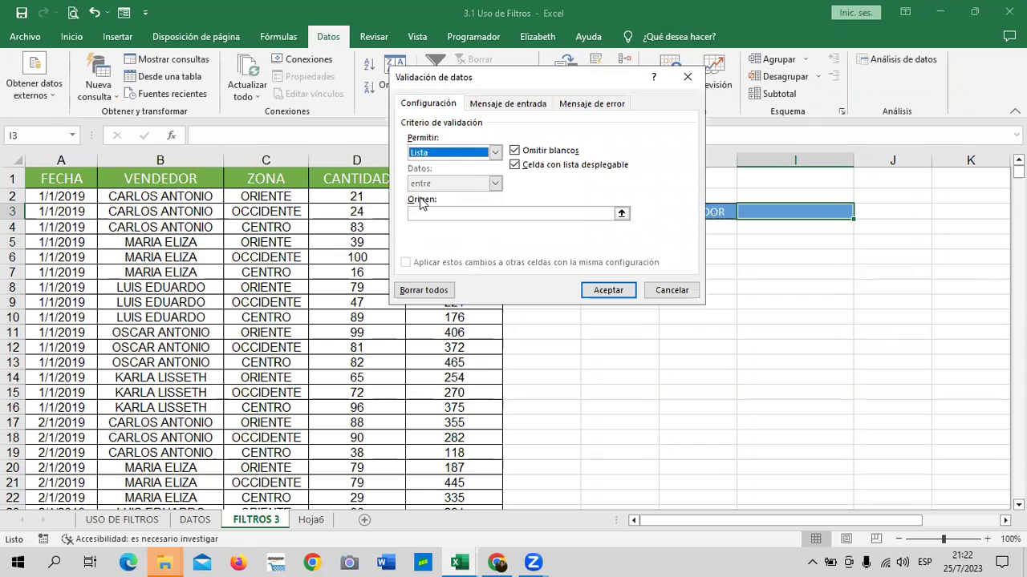
left_click(622, 215)
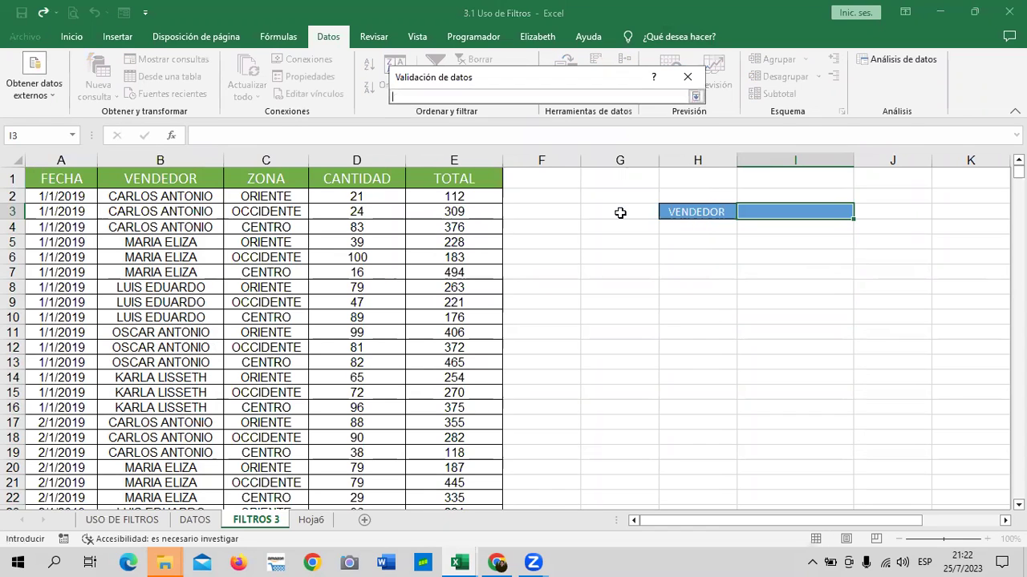
left_click(313, 520)
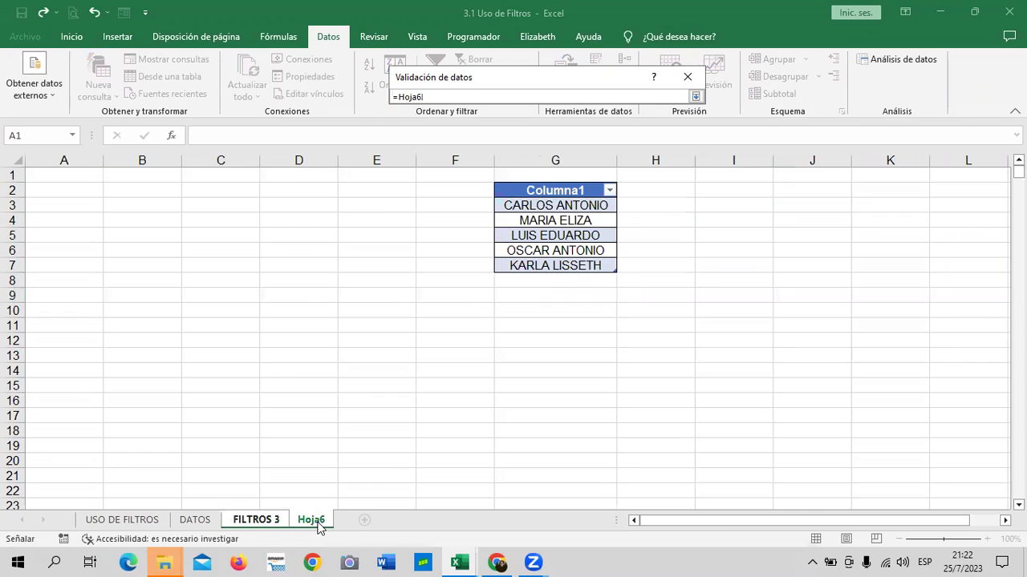
left_click_drag(583, 205, 583, 262)
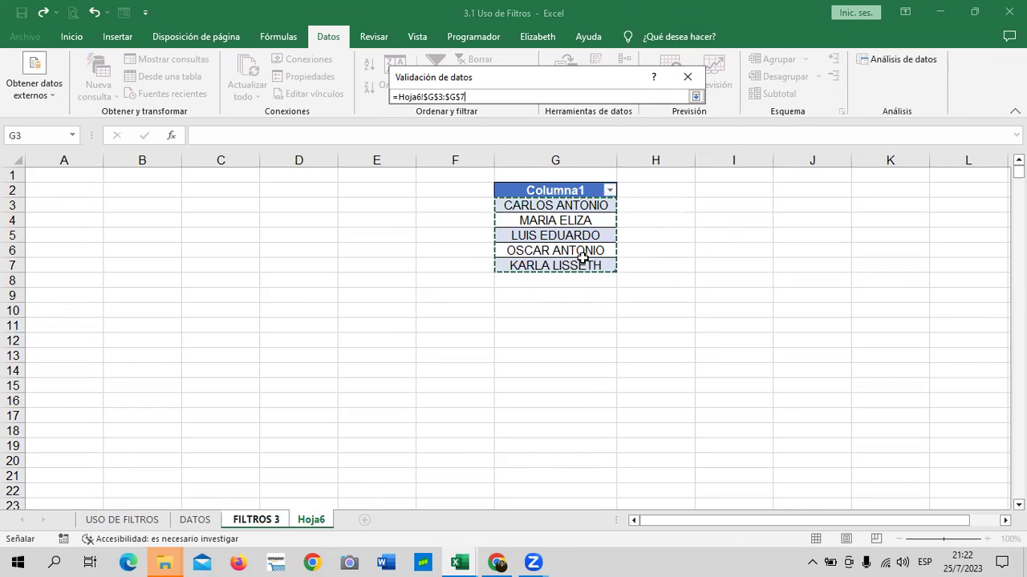
left_click(695, 97)
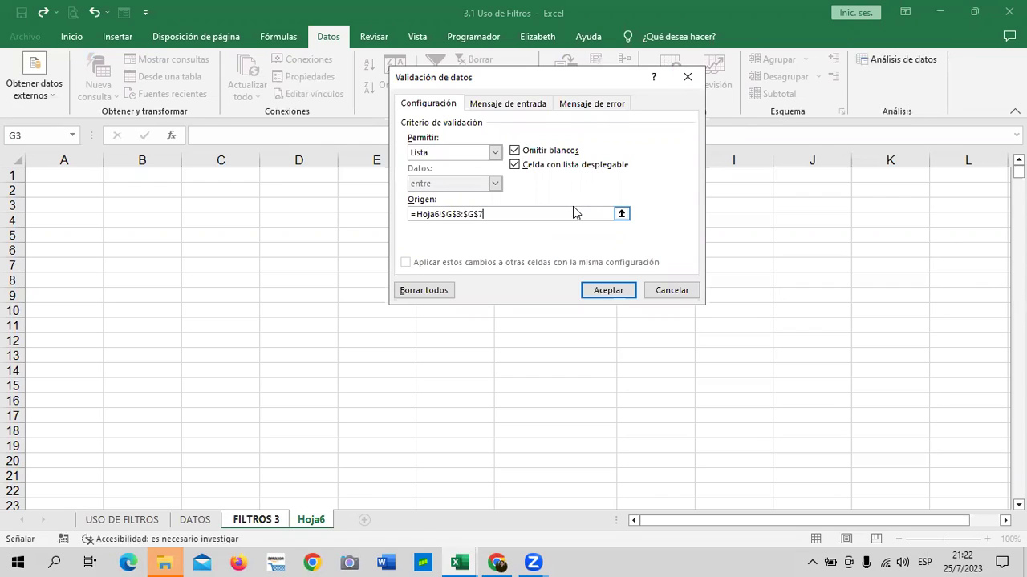
left_click(622, 293)
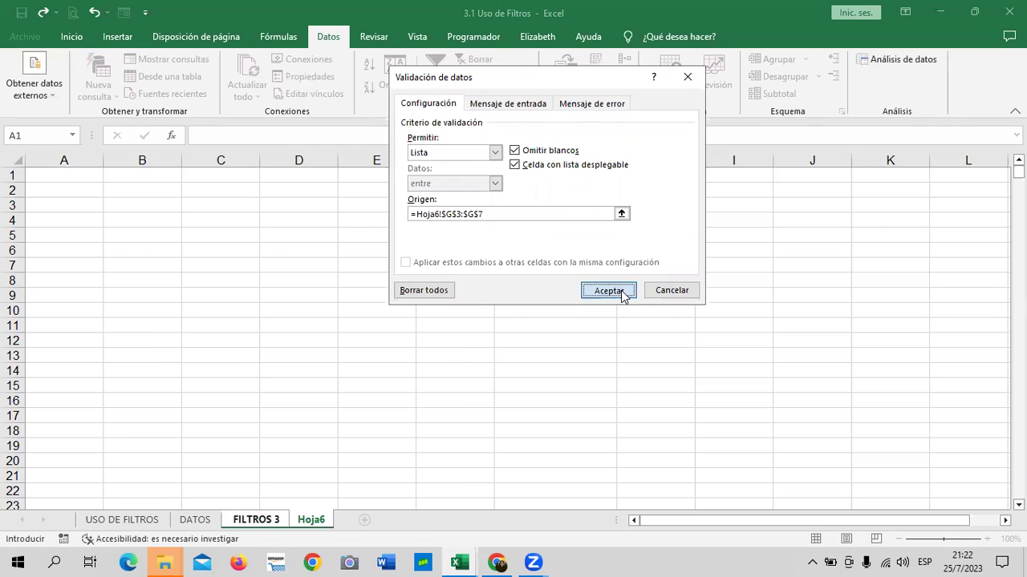
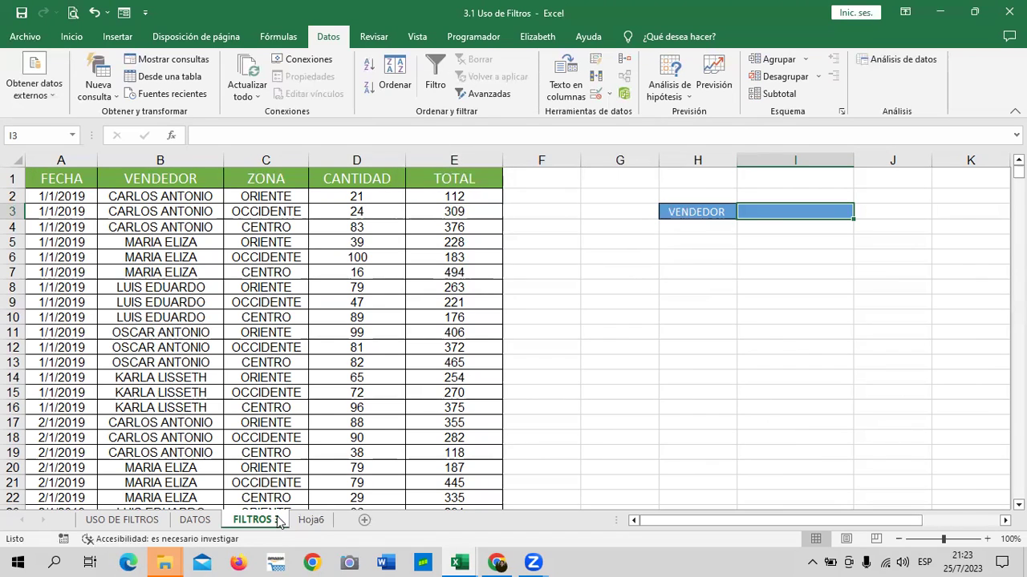
Compare the drop-downs in cells I2 and I3 and open I3's vendor list.
left_click(738, 333)
left_click(770, 198)
left_click(772, 206)
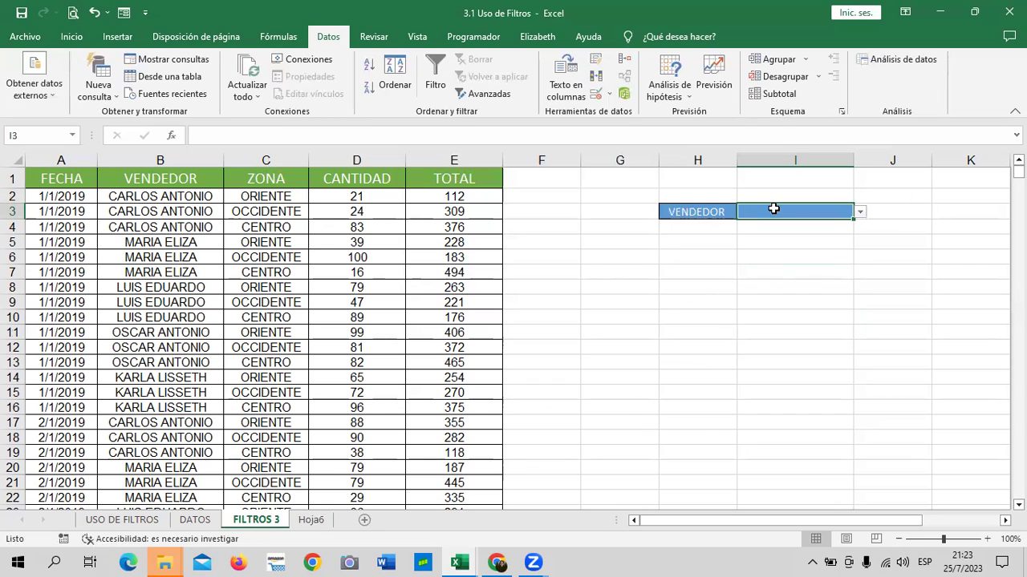
left_click(839, 195)
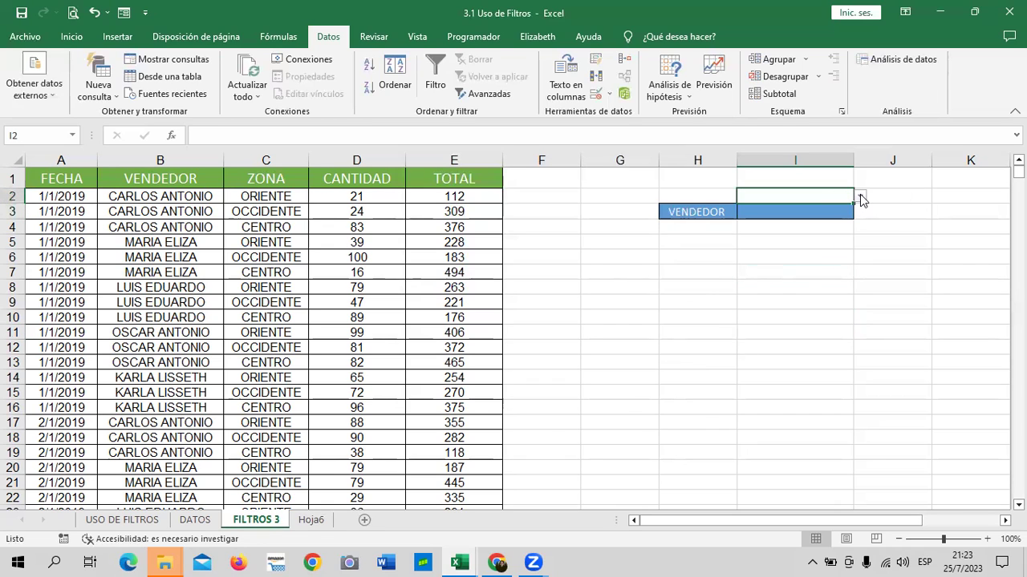
left_click(821, 207)
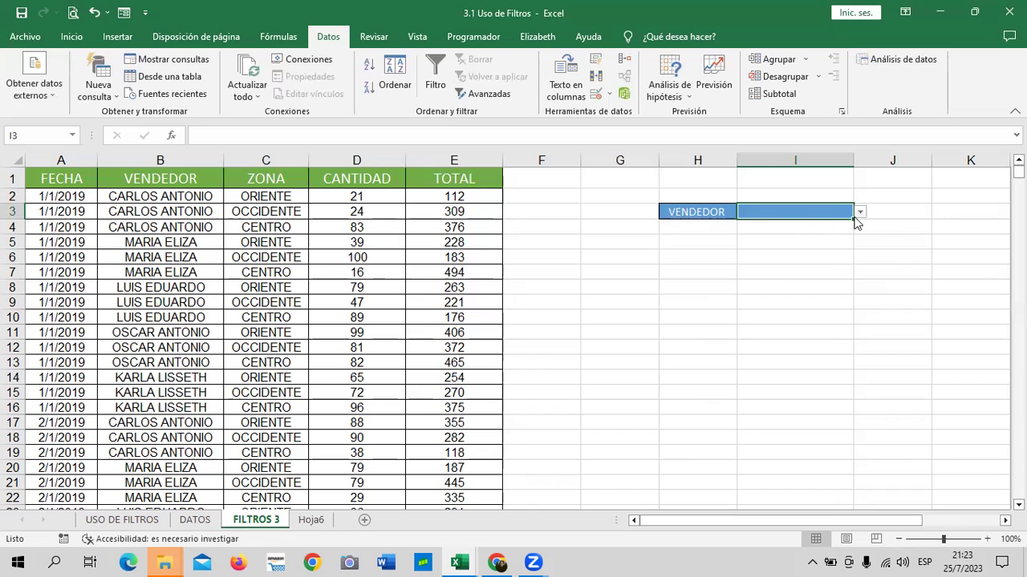
left_click(861, 212)
Cycle I3 through CARLOS ANTONIO, LUIS EDUARDO, KARLA LISSETH and OSCAR ANTONIO.
left_click(835, 227)
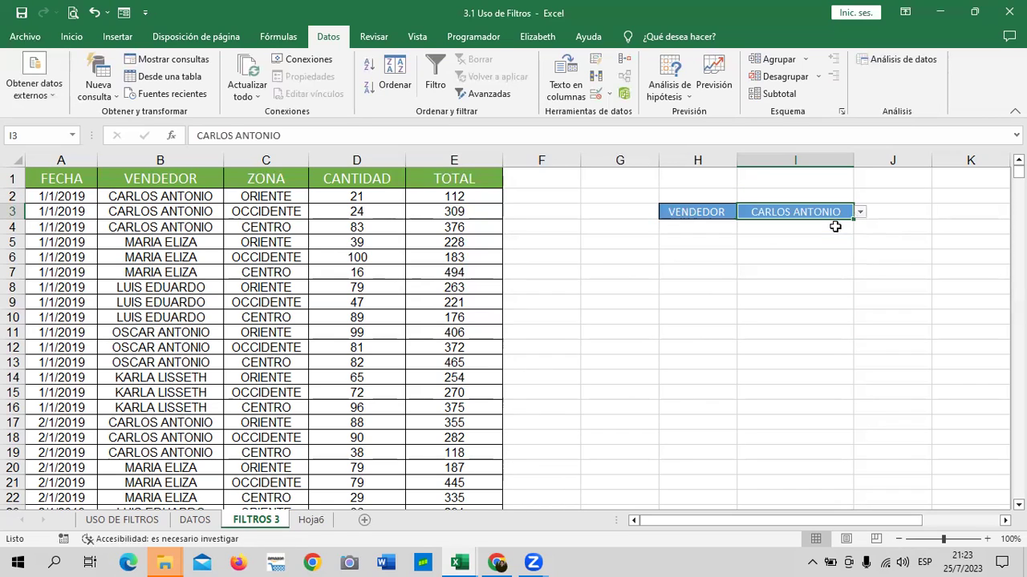
left_click(860, 212)
left_click(834, 244)
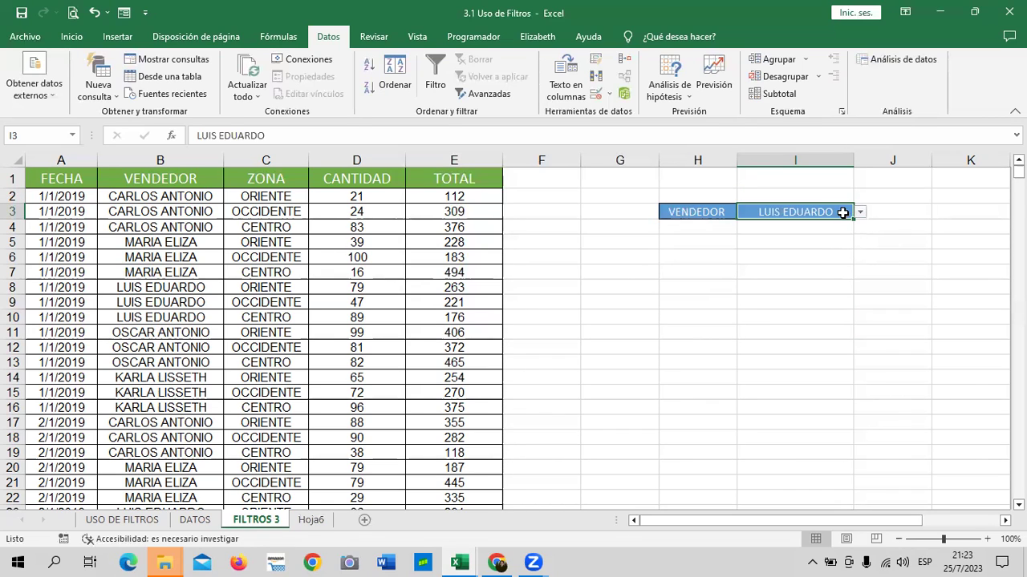
left_click(860, 213)
left_click(830, 265)
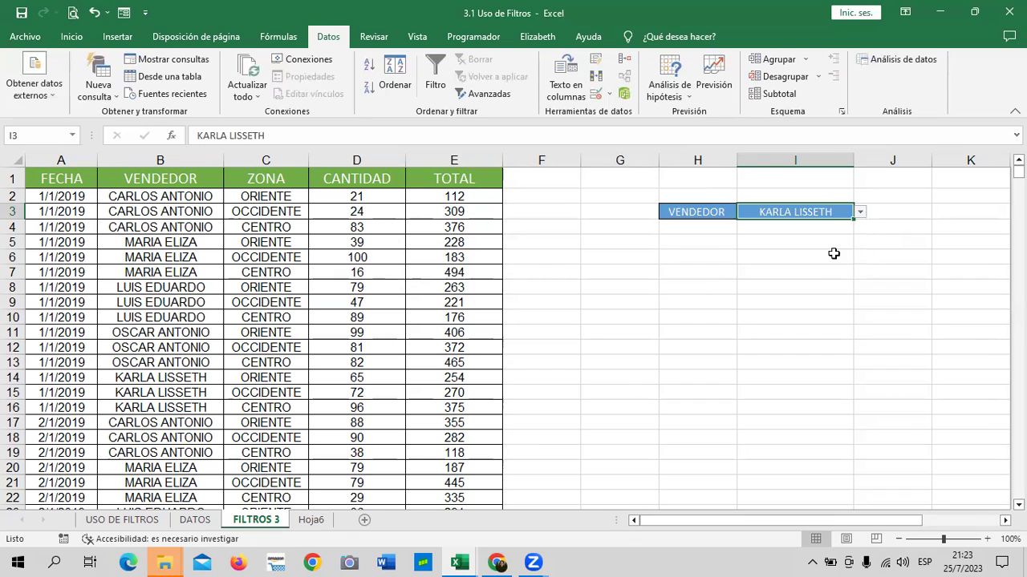
left_click(860, 213)
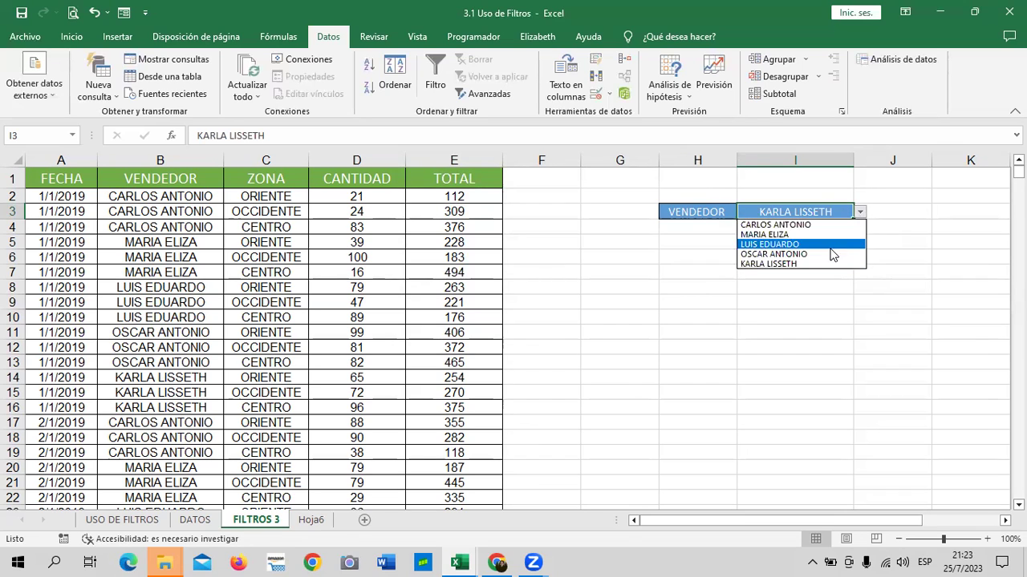
left_click(830, 255)
Pick CARLOS ANTONIO, MARIA ELIZA, LUIS EDUARDO and OSCAR ANTONIO, settling on KARLA LISSETH.
left_click(859, 213)
left_click(835, 224)
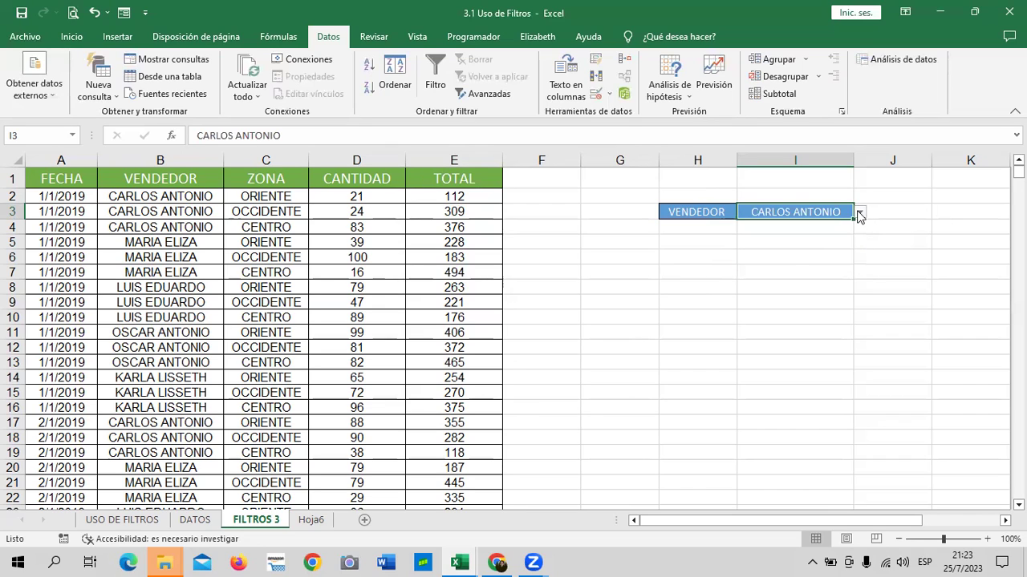
left_click(860, 213)
left_click(790, 234)
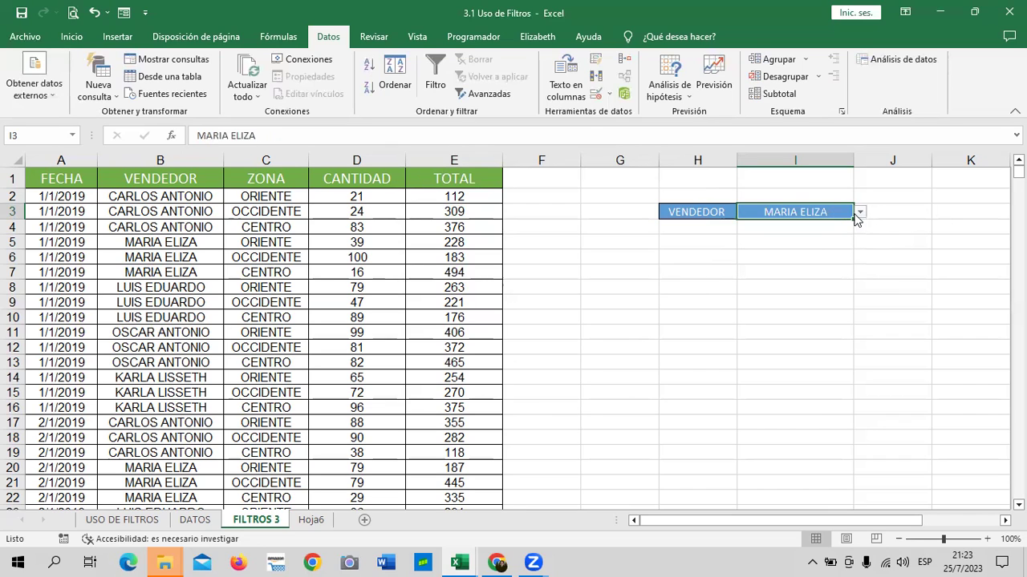
left_click(860, 213)
left_click(840, 244)
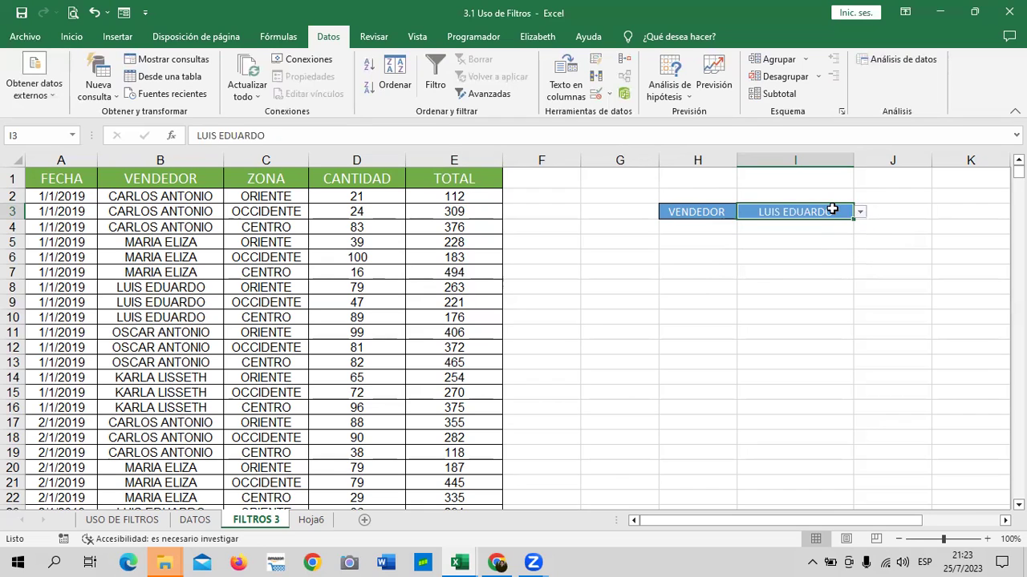
left_click(860, 213)
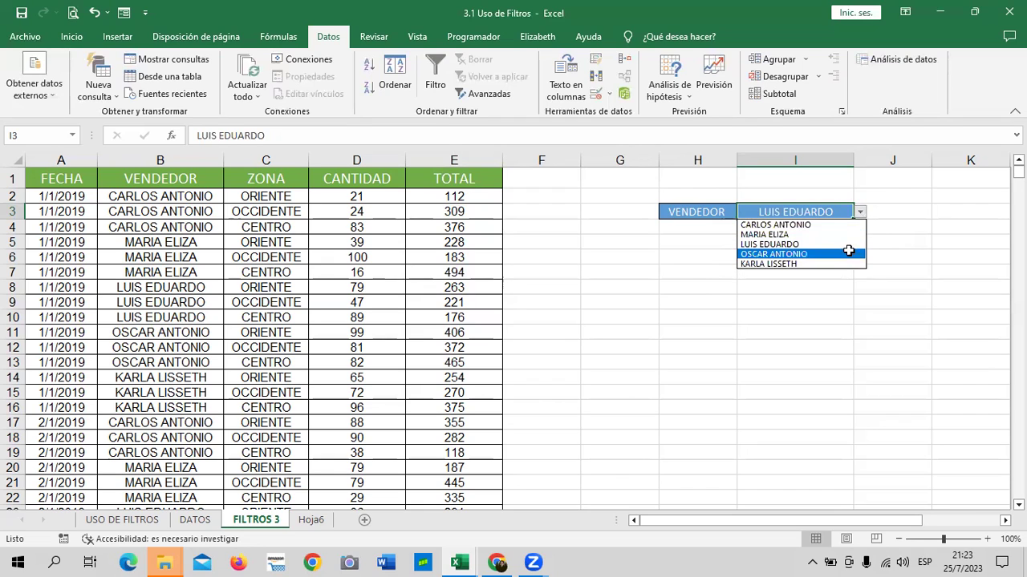
left_click(848, 251)
left_click(860, 213)
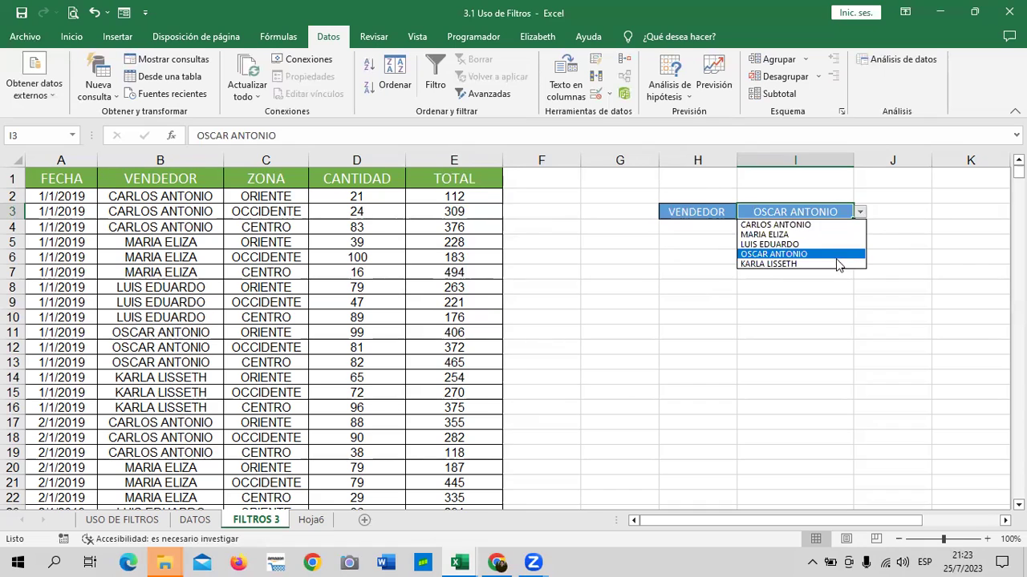
left_click(837, 264)
left_click(802, 192)
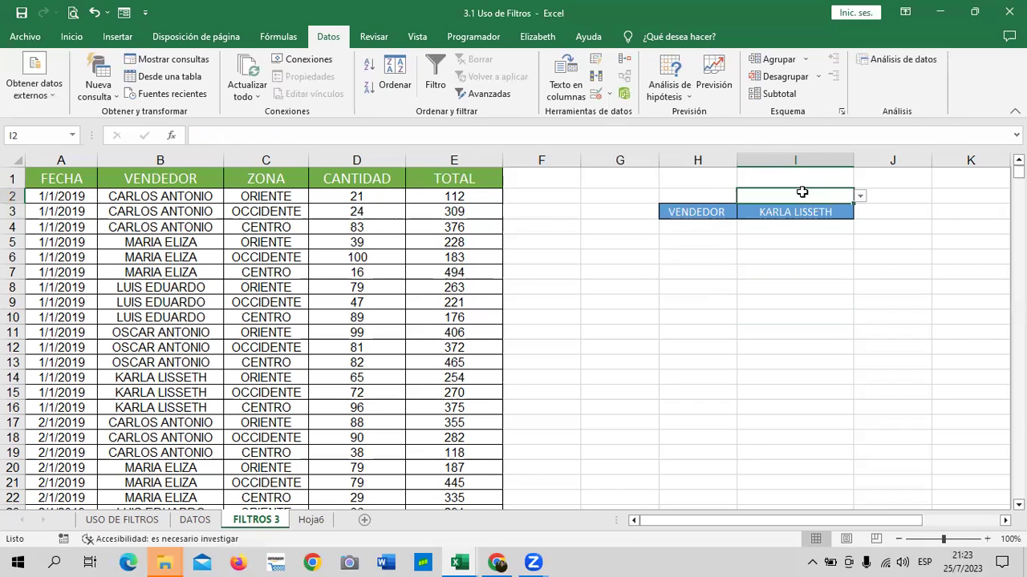
Clear all data validation rules from cell I2.
left_click(595, 93)
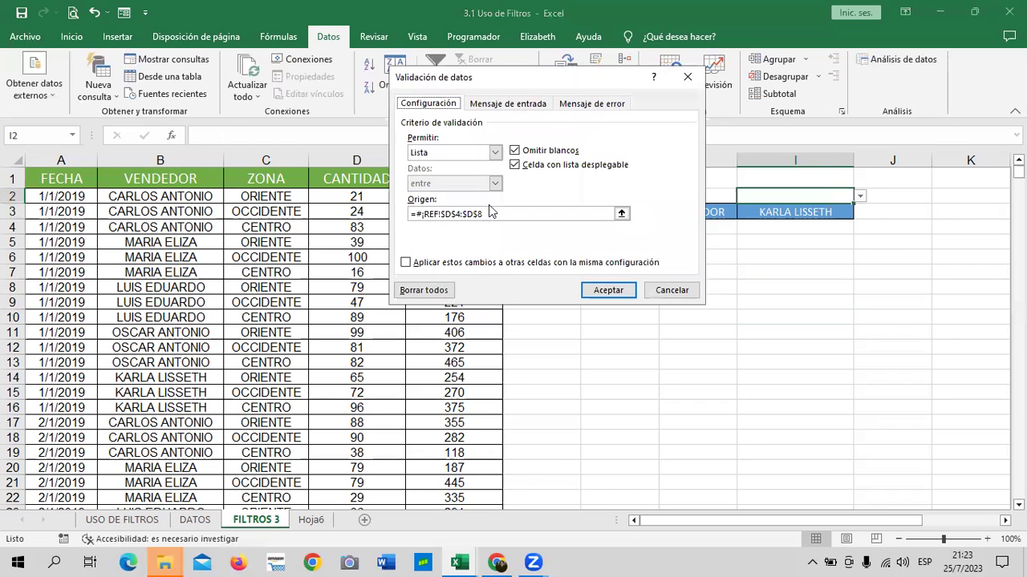
left_click(423, 291)
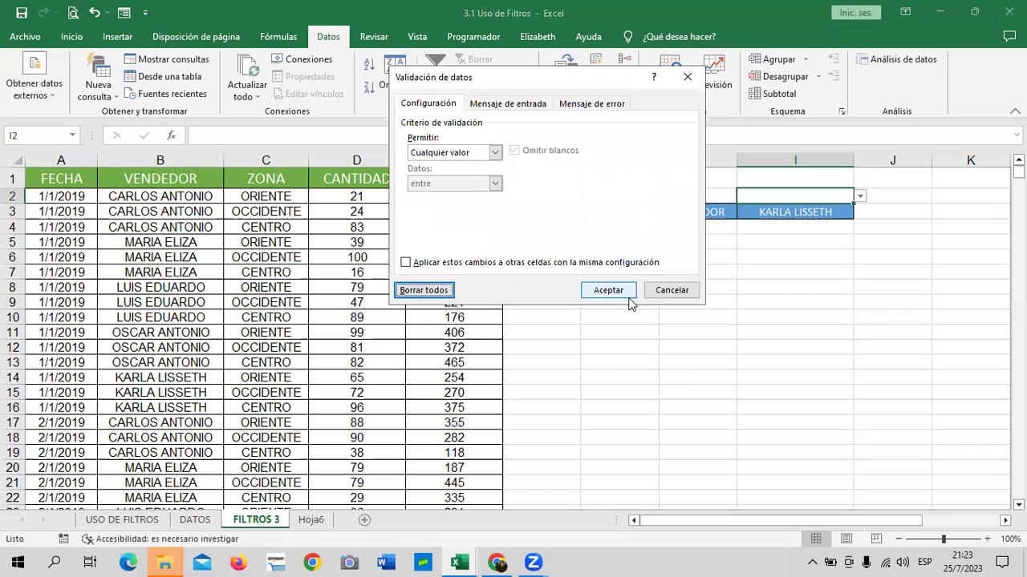
left_click(629, 294)
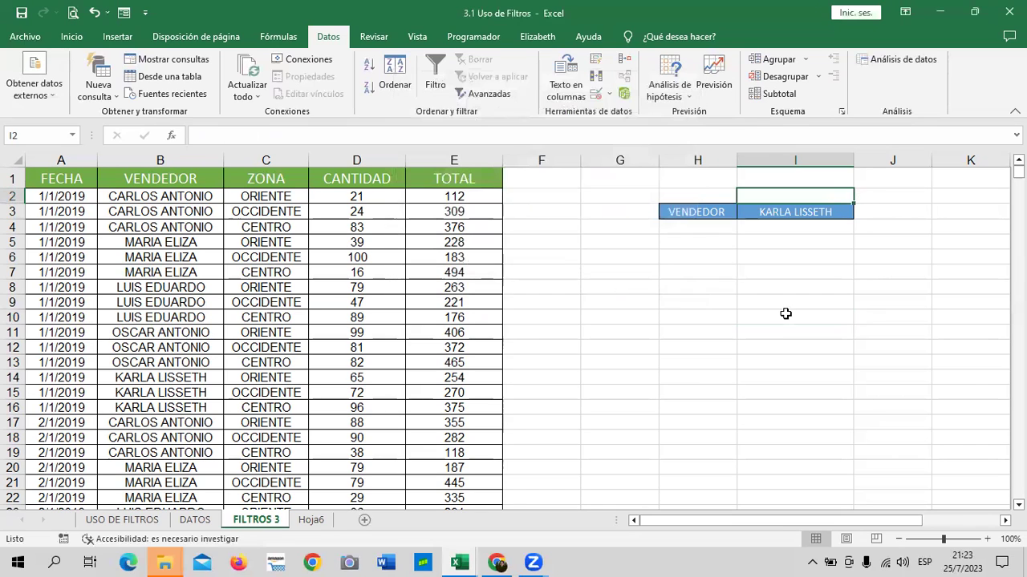
Set the I3 vendor to OSCAR ANTONIO and select the VENDEDOR label with its cell.
left_click(790, 212)
left_click(860, 212)
left_click(814, 234)
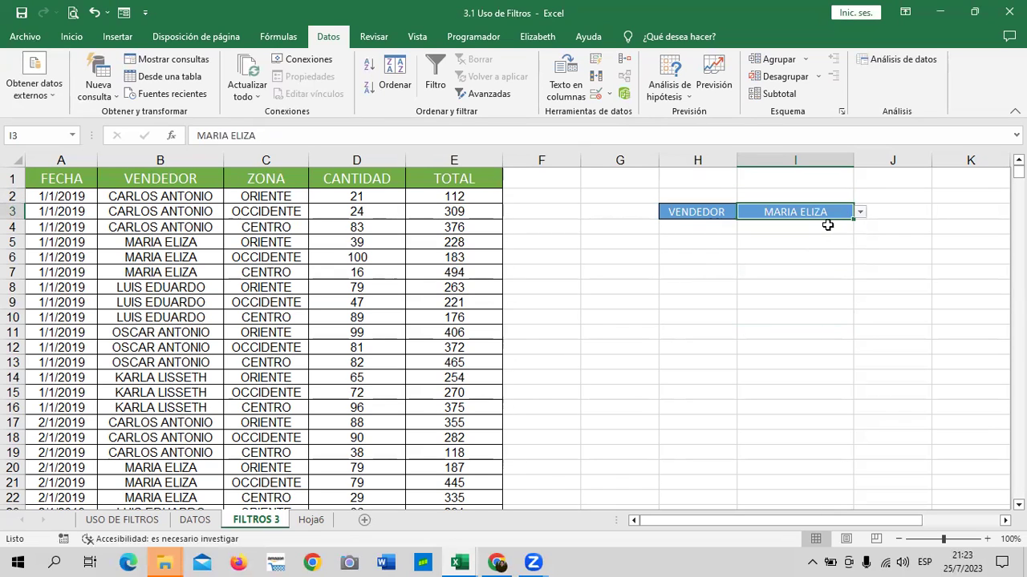
left_click(860, 212)
left_click(818, 256)
left_click(818, 197)
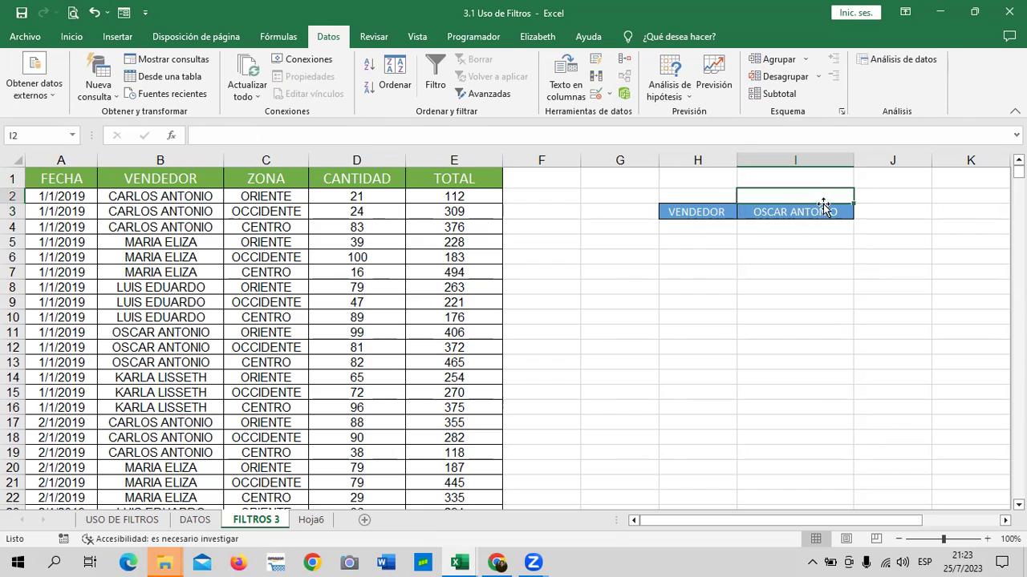
left_click(814, 214)
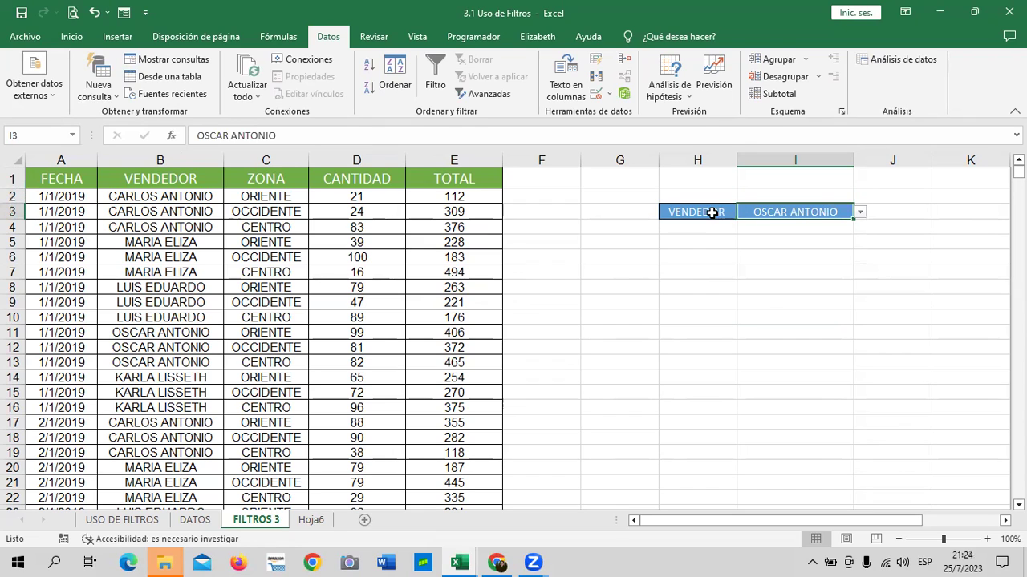
left_click_drag(711, 212, 761, 209)
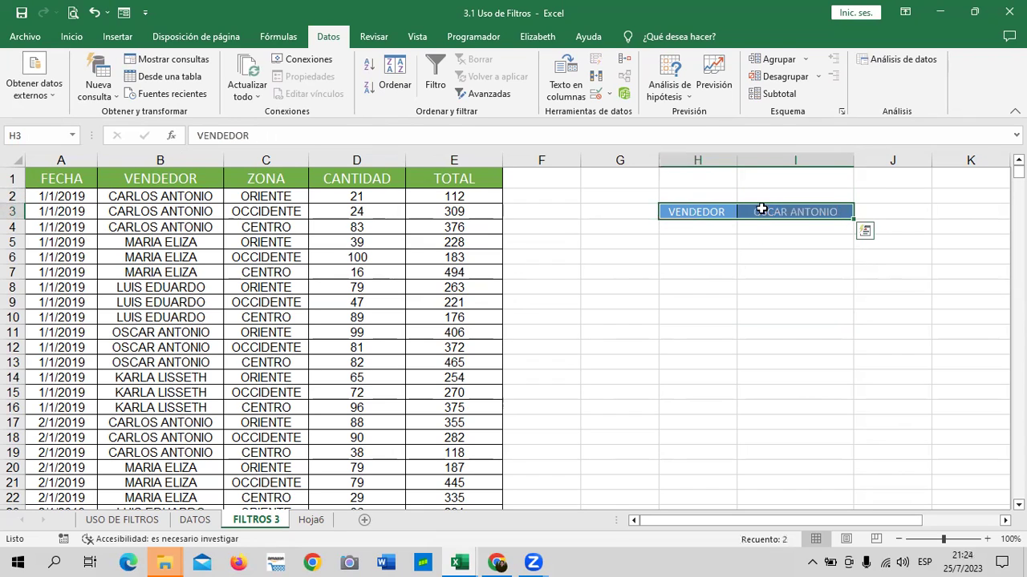
Increase the font size of the VENDEDOR label and vendor cell two steps.
left_click(67, 37)
left_click(222, 66)
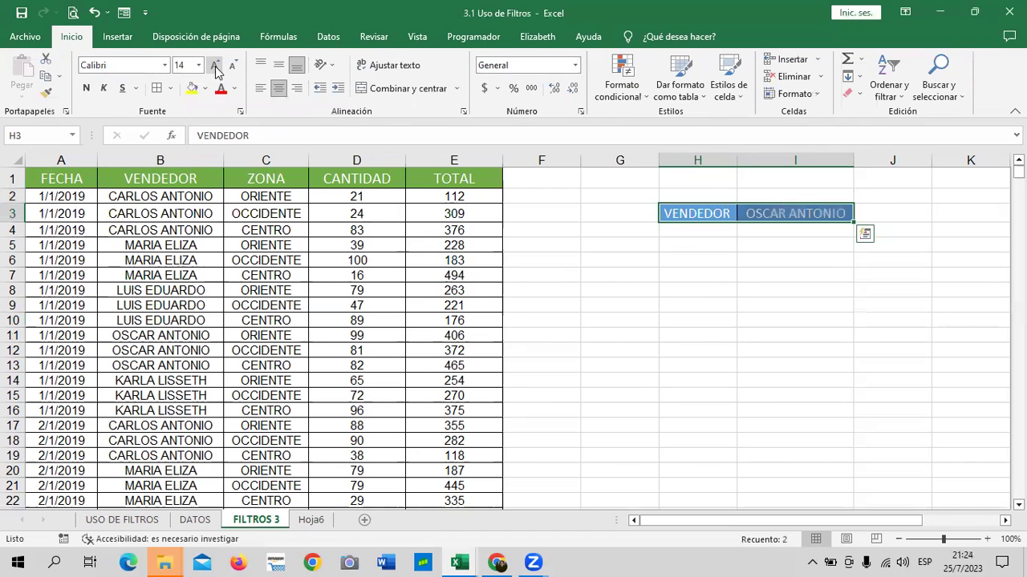
left_click(823, 271)
Widen column I to fit the name and choose MARIA ELIZA as the vendor.
left_click(807, 218)
left_click_drag(854, 164, 866, 164)
left_click(873, 215)
left_click(831, 237)
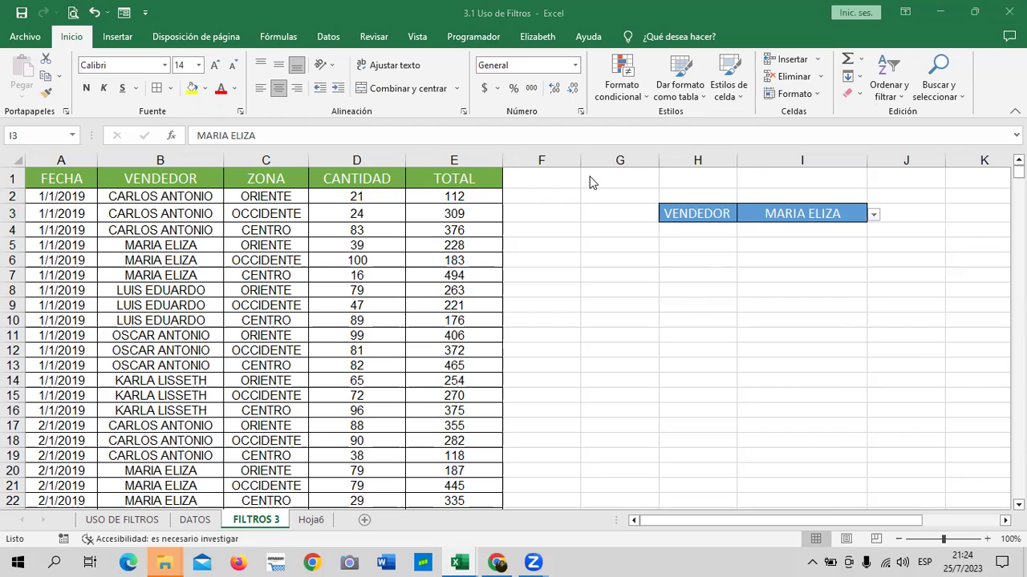
Delete the vendor name from I3 and clear all its data validation rules.
left_click(826, 207)
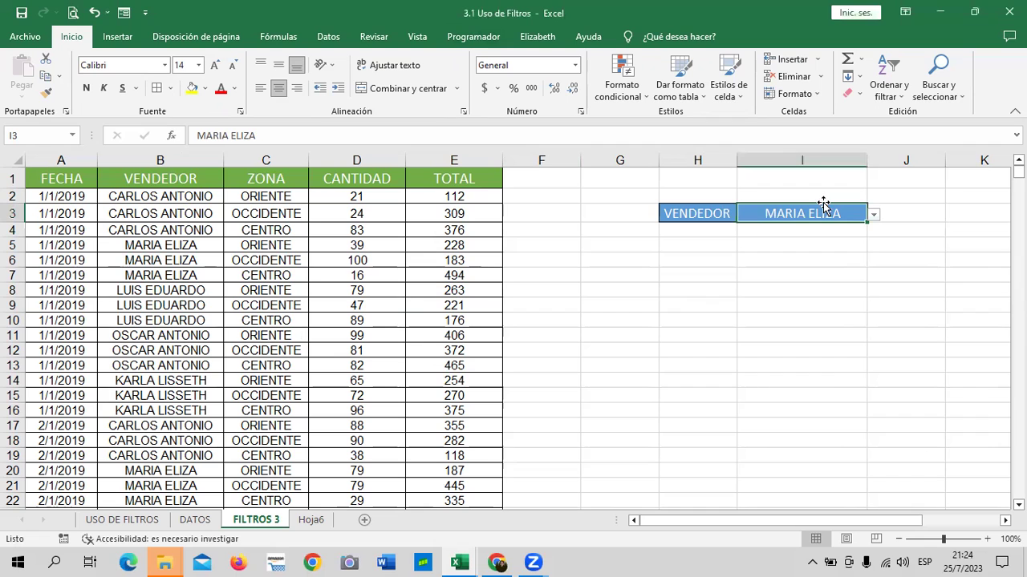
key("Delete")
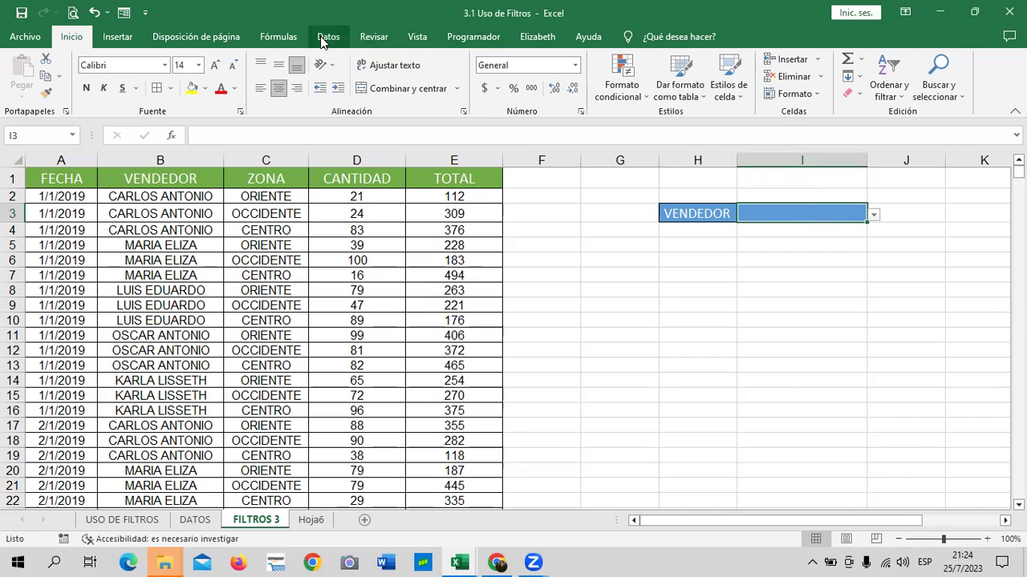
left_click(328, 36)
left_click(596, 95)
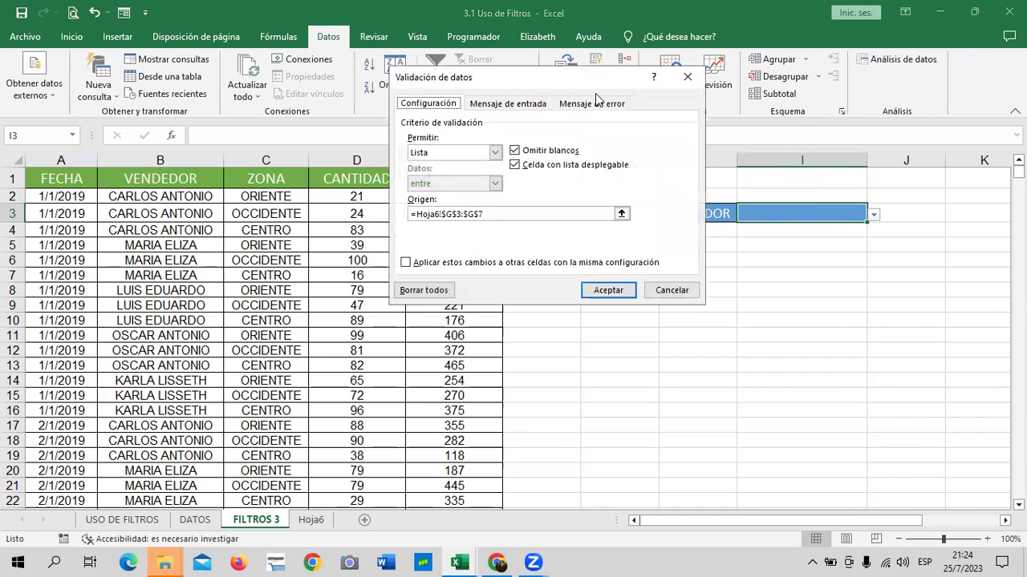
left_click(433, 291)
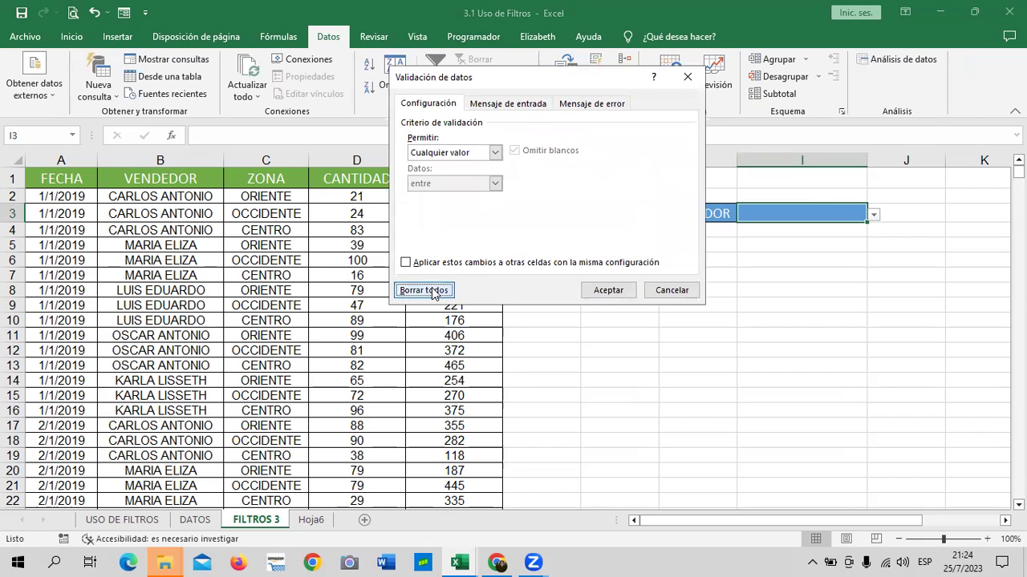
left_click(615, 291)
key("Up")
left_click(833, 210)
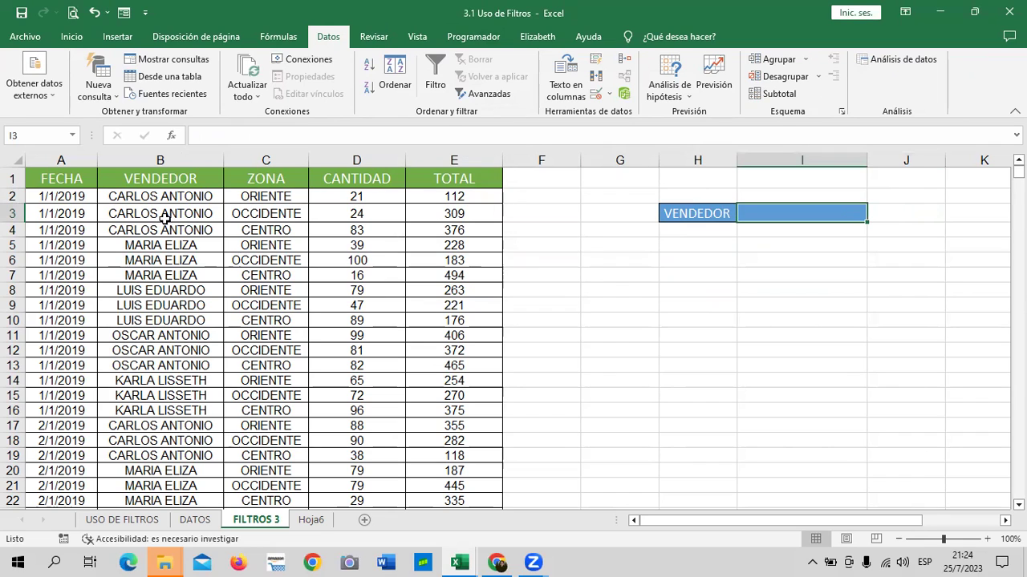
Copy the vendor names from B2 down to the end of column B.
left_click(683, 319)
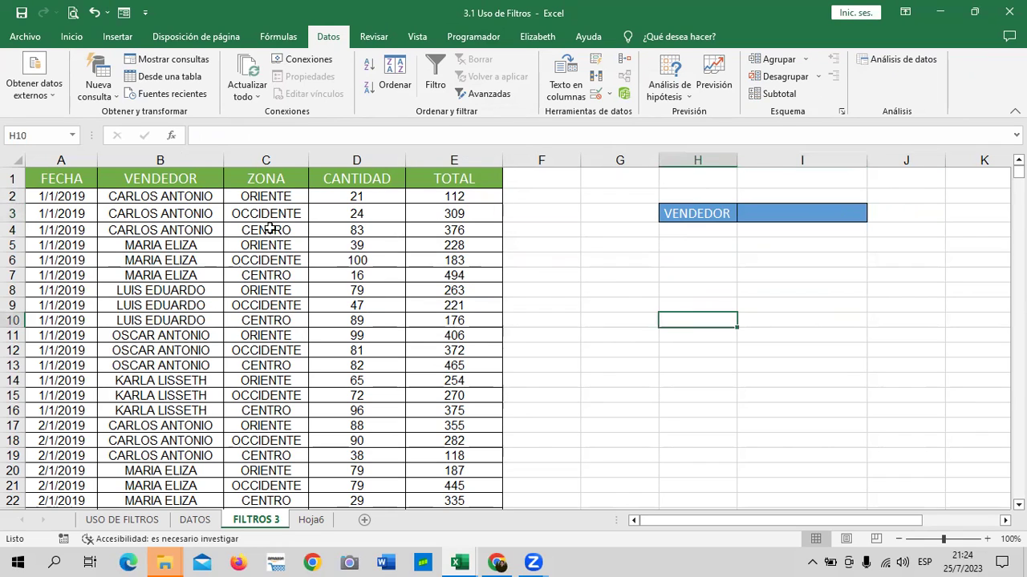
left_click(205, 196)
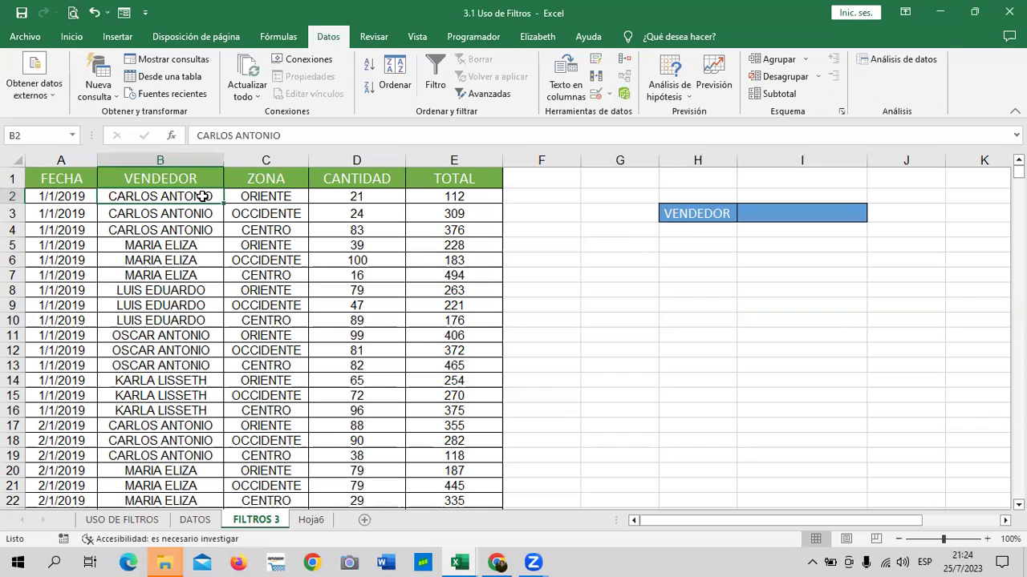
key("ctrl+shift+Down")
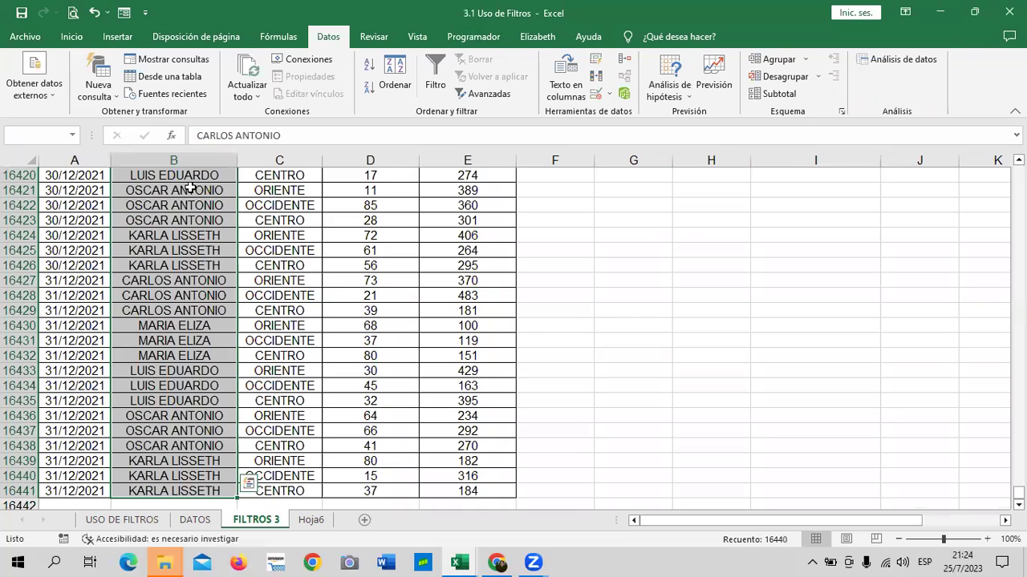
right_click(189, 184)
left_click(216, 239)
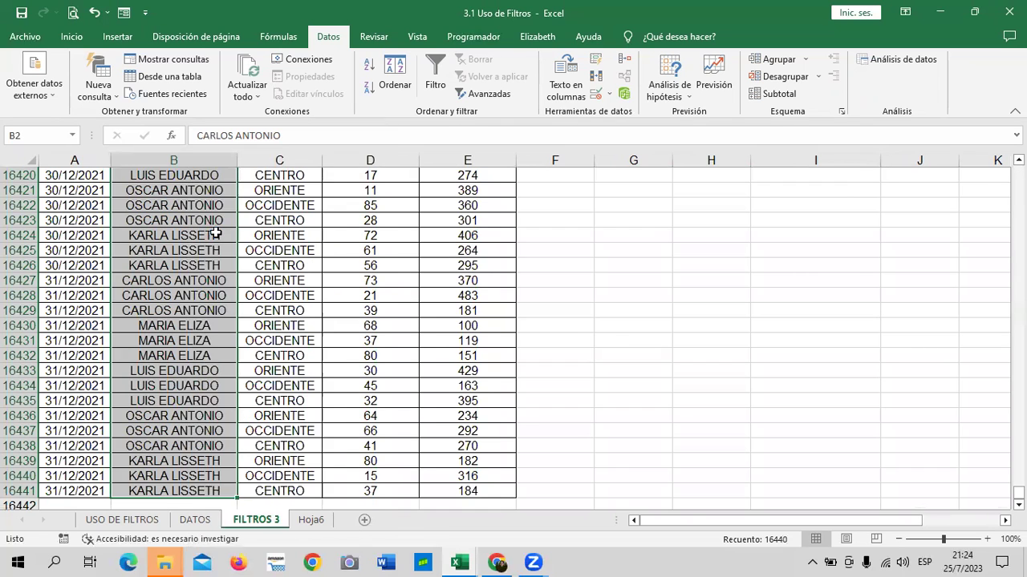
key("ctrl+BackSpace")
Paste the names into Hoja6 starting at D2 and widen column D.
left_click(313, 520)
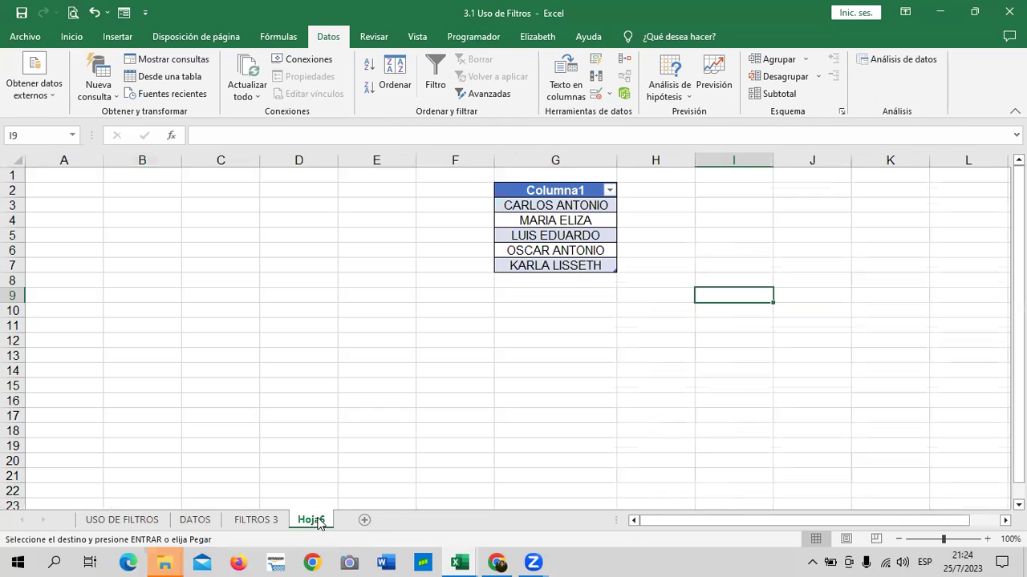
left_click(282, 189)
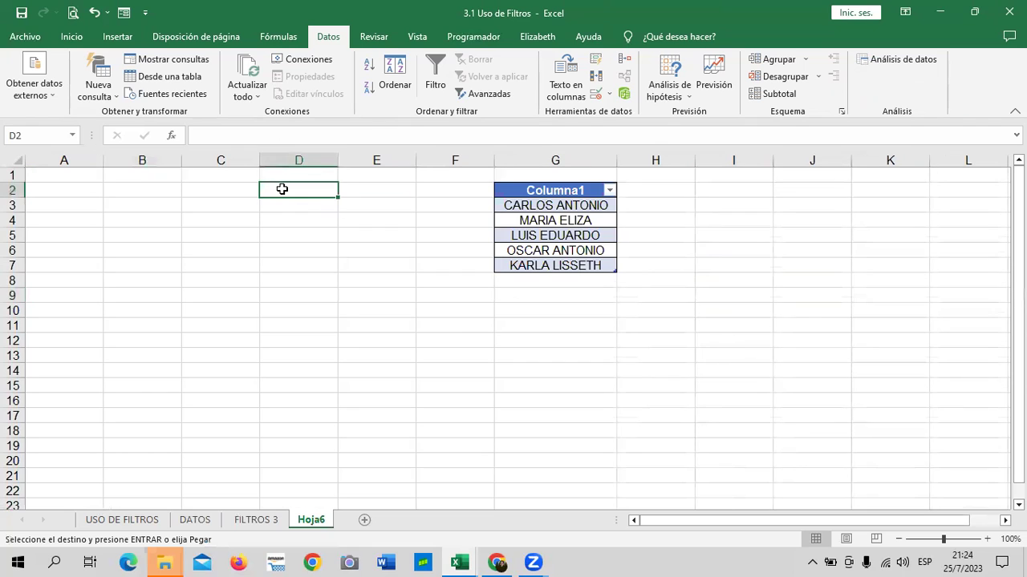
right_click(282, 187)
left_click(315, 271)
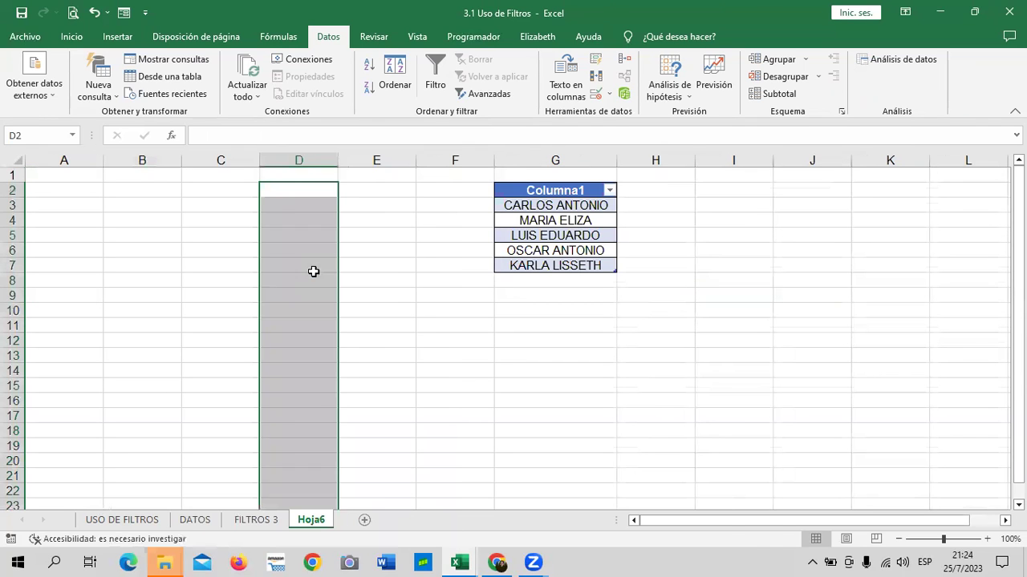
left_click_drag(339, 161, 398, 161)
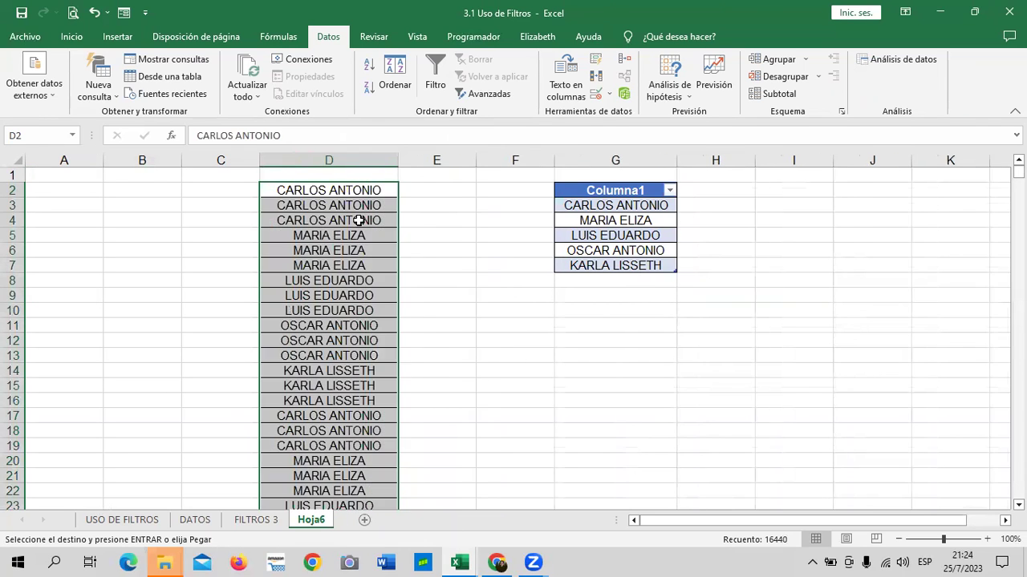
Scroll through and inspect the pasted vendor names in column D.
left_click(329, 250)
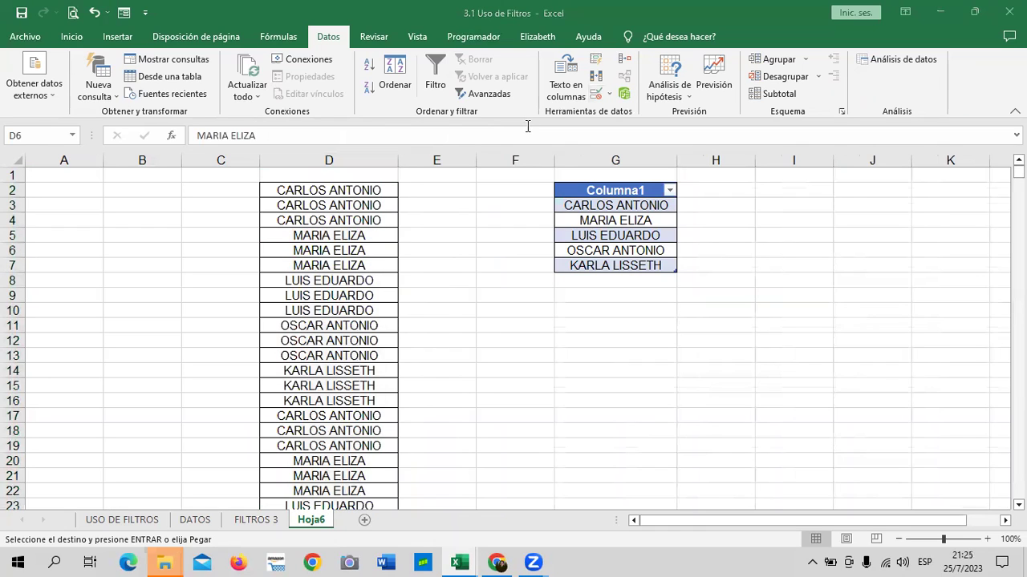
scroll(329, 327, "down", 4)
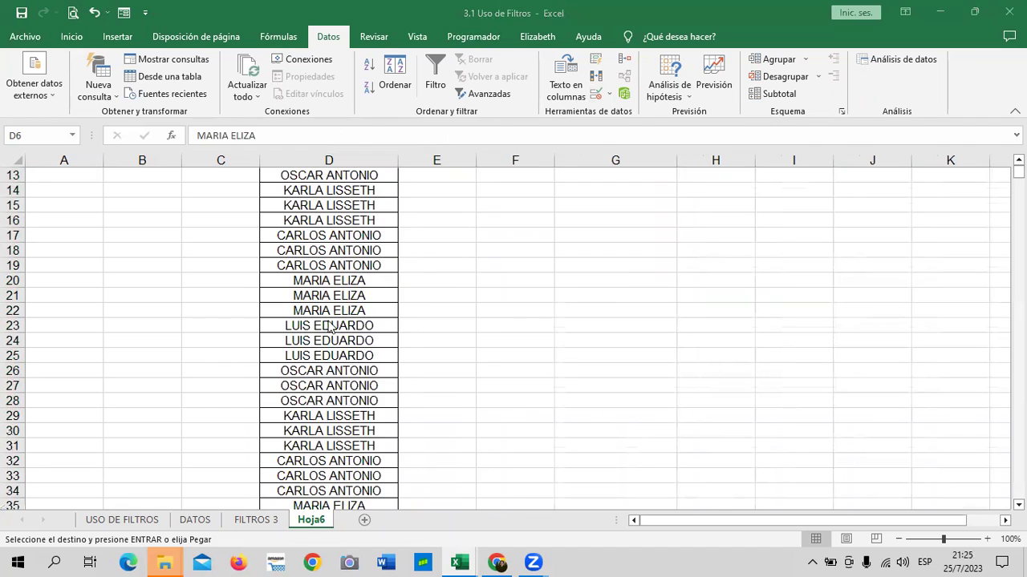
scroll(392, 390, "up", 4)
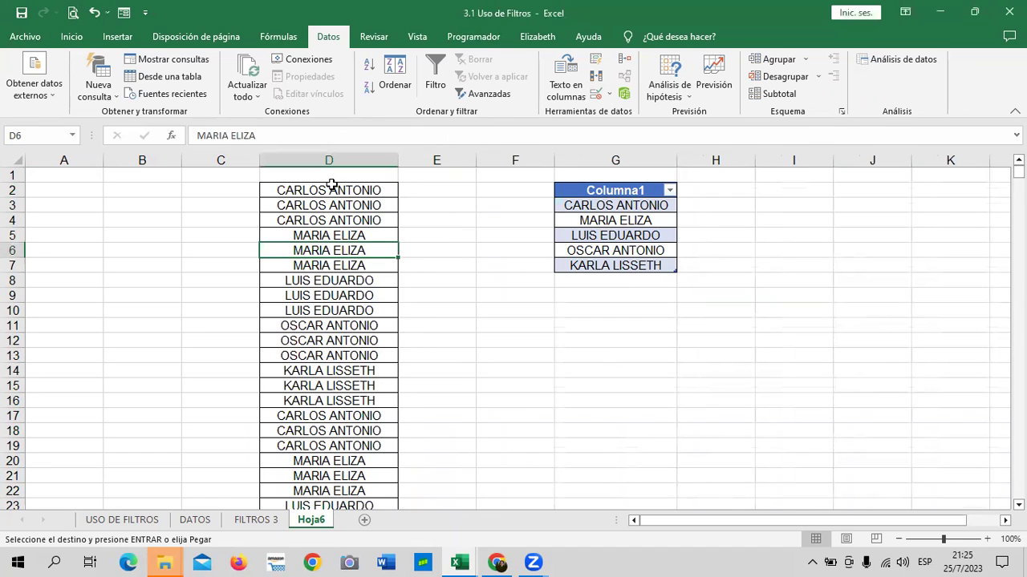
left_click(529, 305)
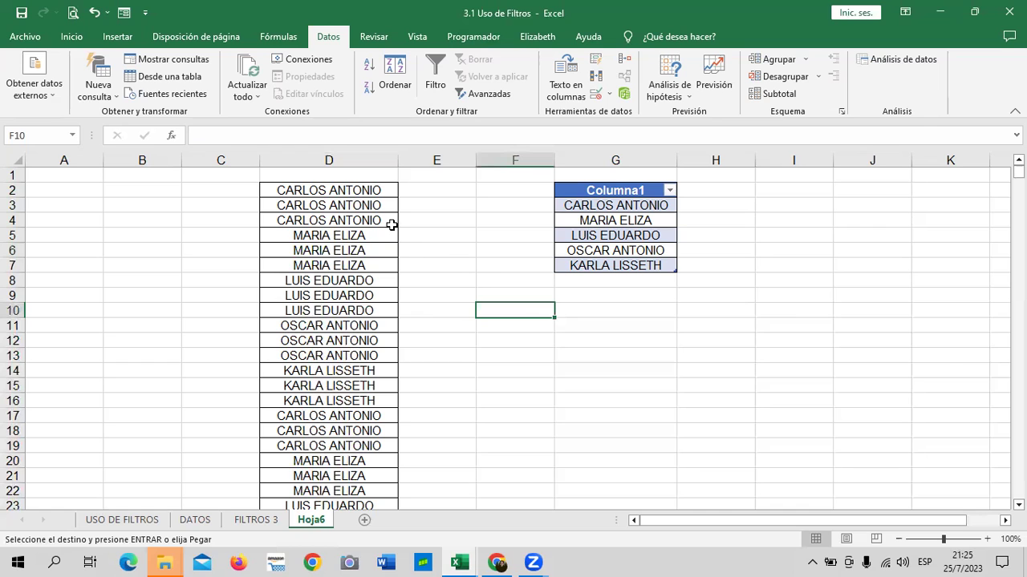
left_click(340, 220)
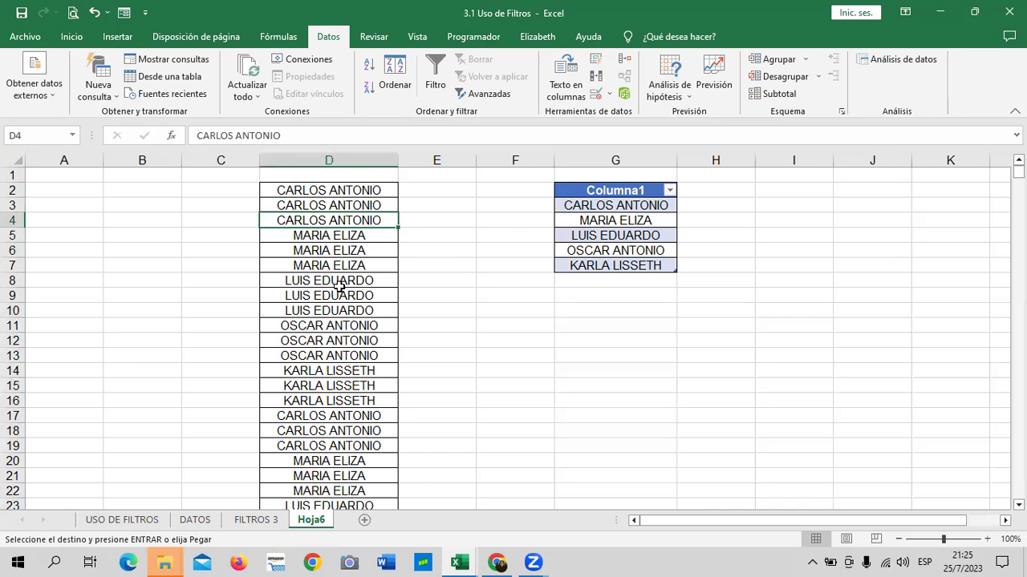
scroll(340, 285, "down", 6)
scroll(340, 289, "up", 3)
scroll(341, 325, "up", 3)
left_click(634, 353)
left_click(333, 271)
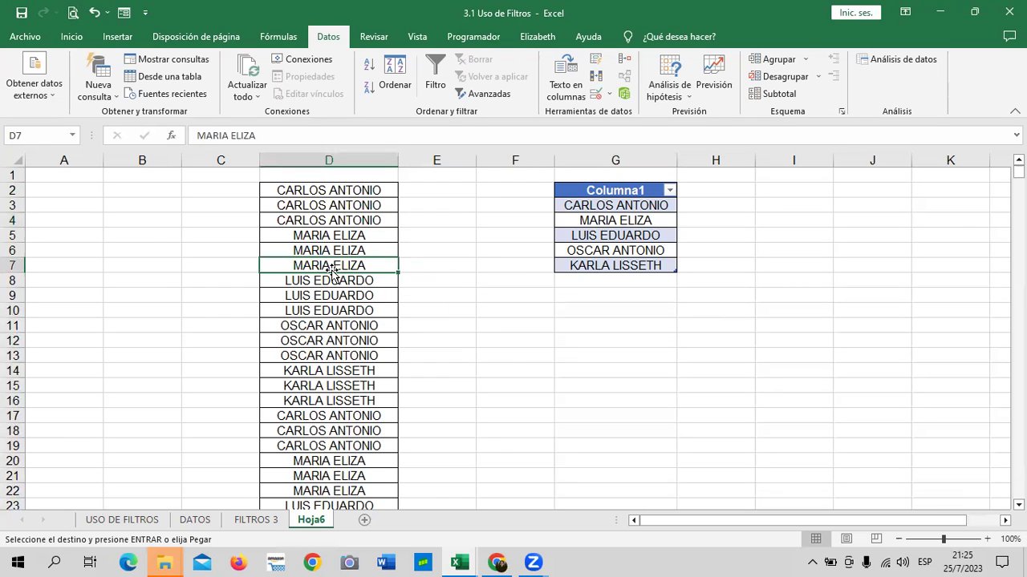
left_click(575, 353)
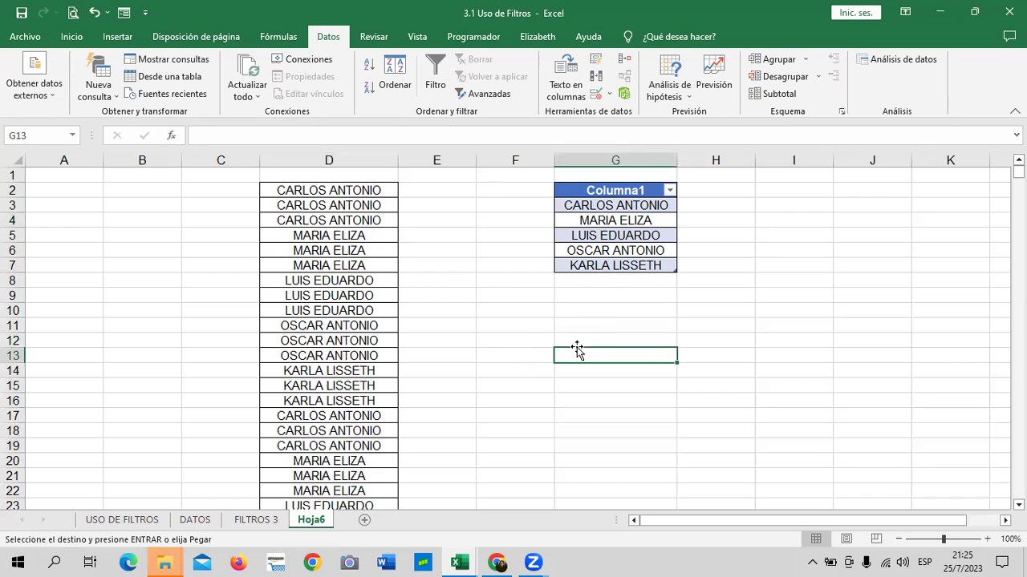
Insert a table over the column D vendor list, range $D$2:$D$16441.
left_click(325, 321)
left_click(679, 363)
left_click(354, 353)
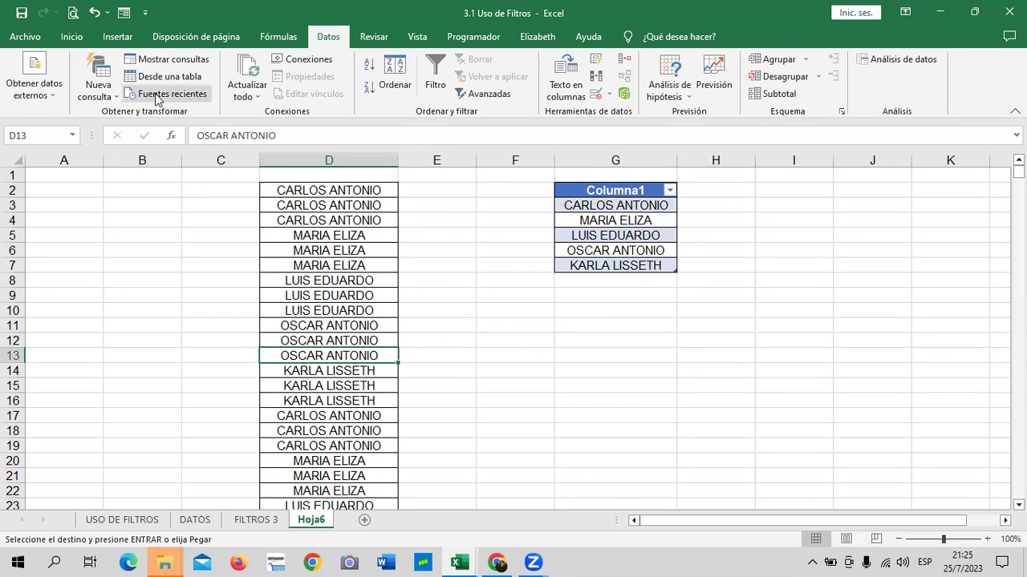
left_click(128, 37)
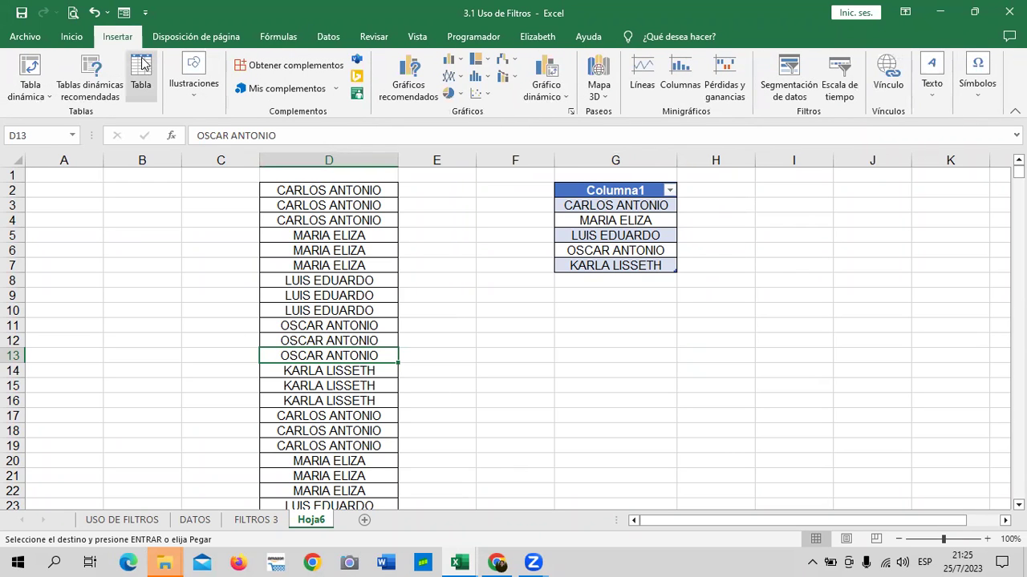
left_click(141, 71)
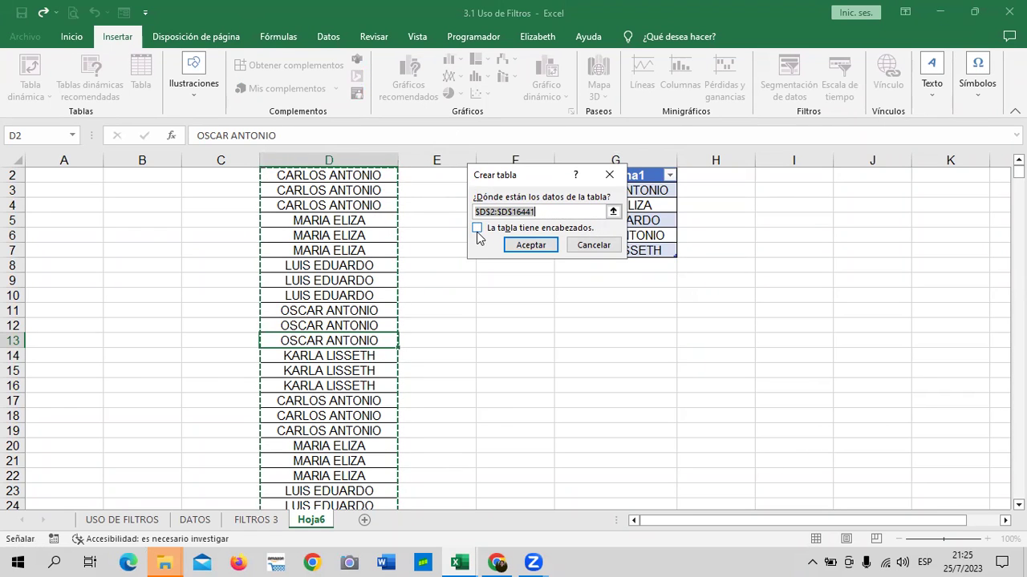
left_click(529, 245)
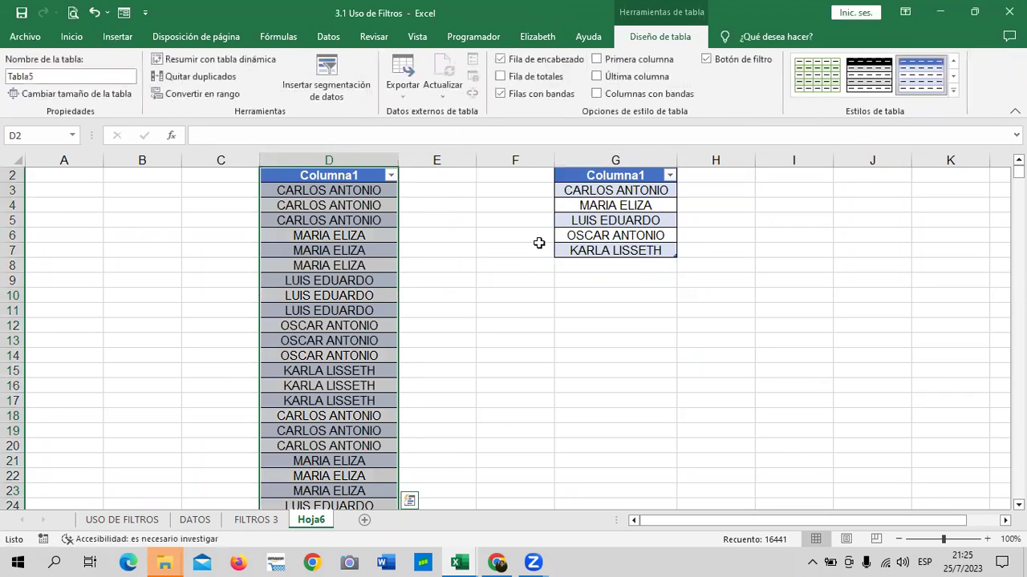
Check the new table's Columna1 header and its OSCAR ANTONIO entries.
left_click(294, 309)
left_click(351, 166)
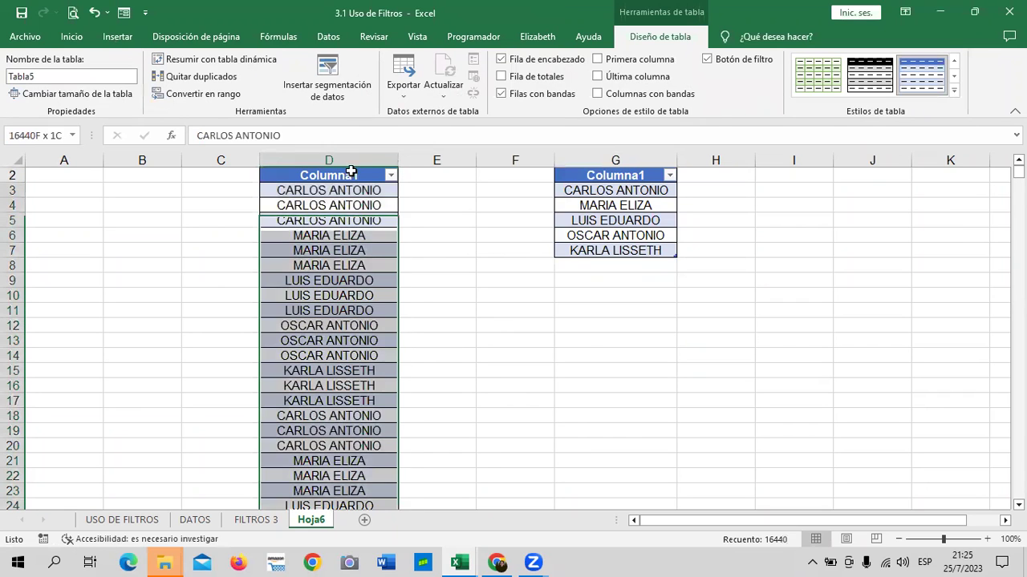
left_click(437, 290)
left_click(358, 176)
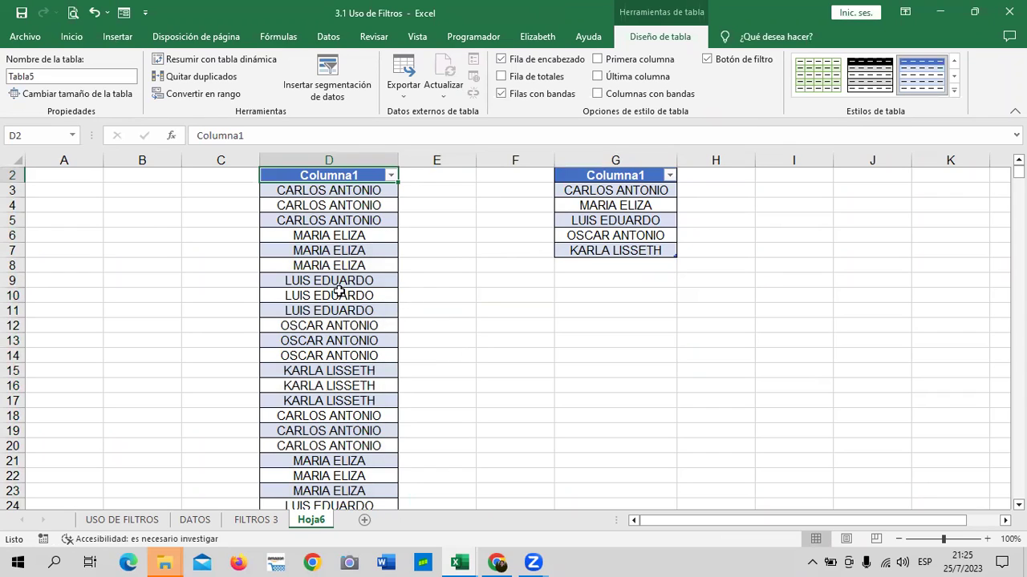
left_click(338, 324)
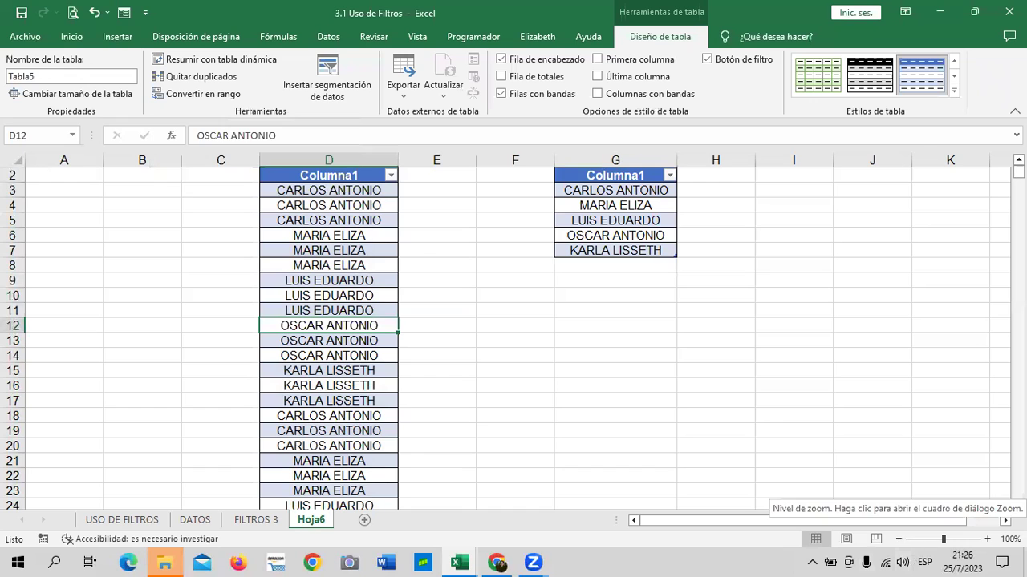
Compare the 4.2 Buscar y reemplazar and 3.1 Uso de Filtros workbooks, checking VENDEDOR 1, 7, 11.
mouse_move(460, 561)
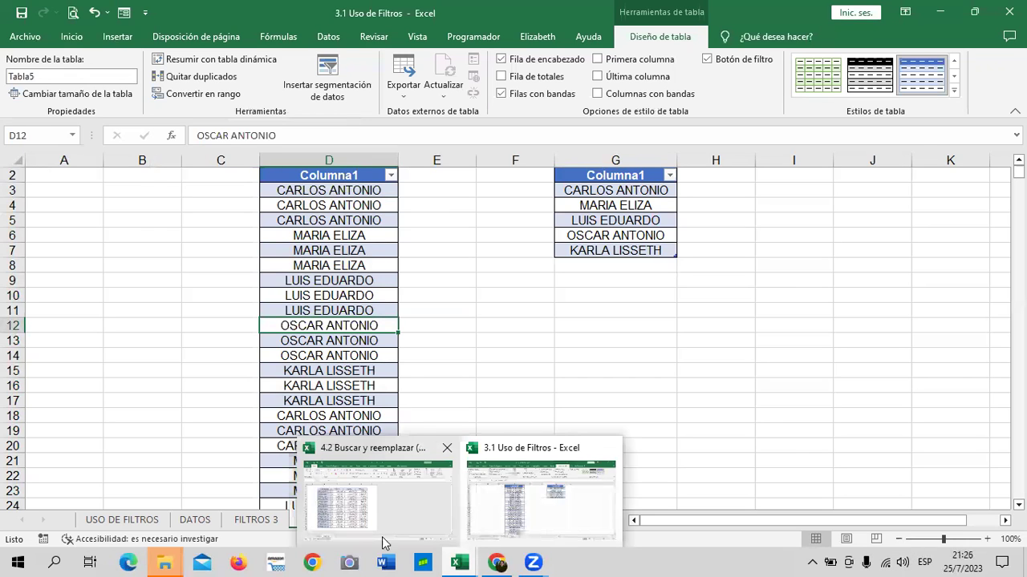
left_click(354, 513)
left_click(145, 214)
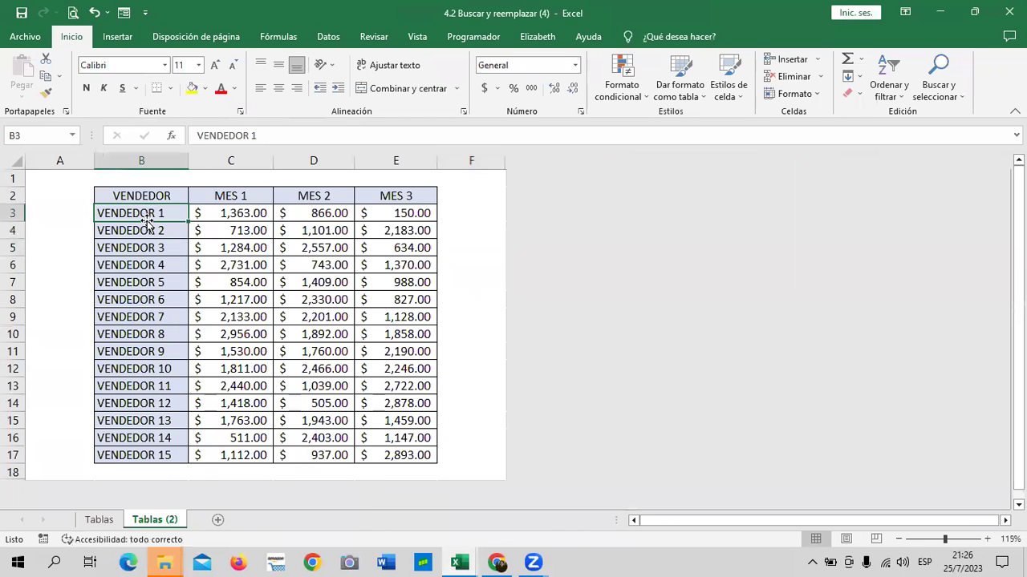
left_click(150, 385)
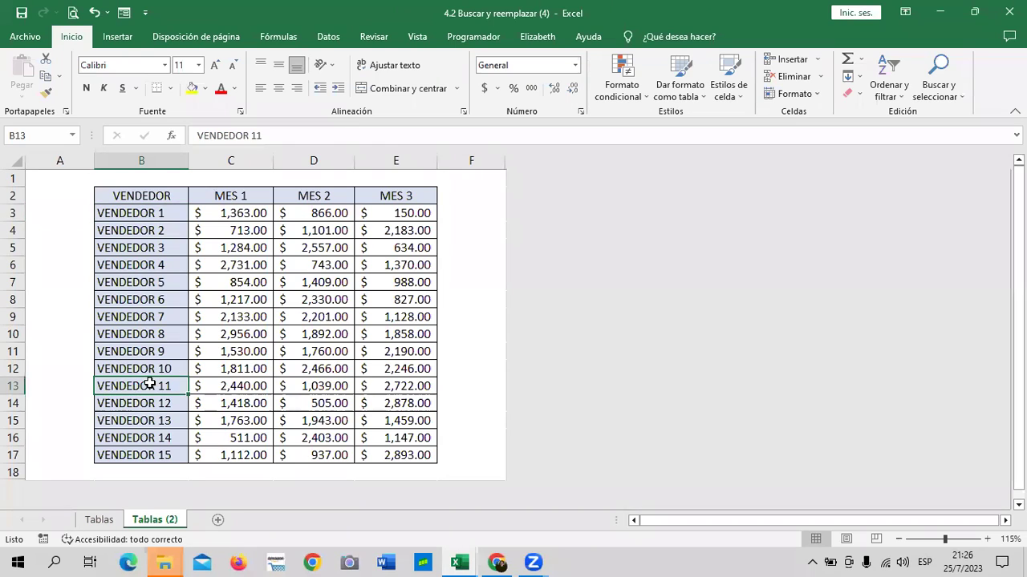
left_click(177, 315)
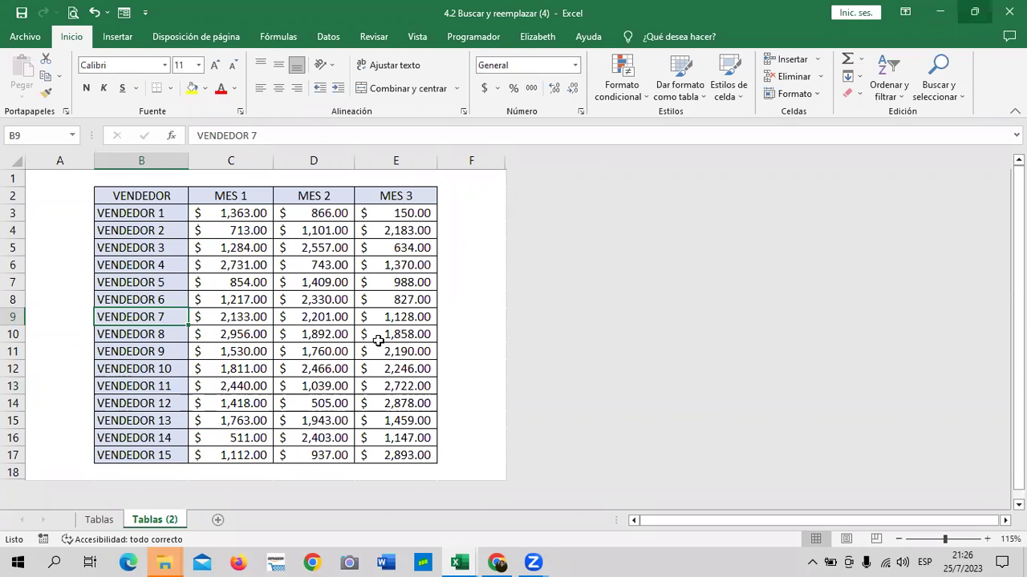
mouse_move(462, 561)
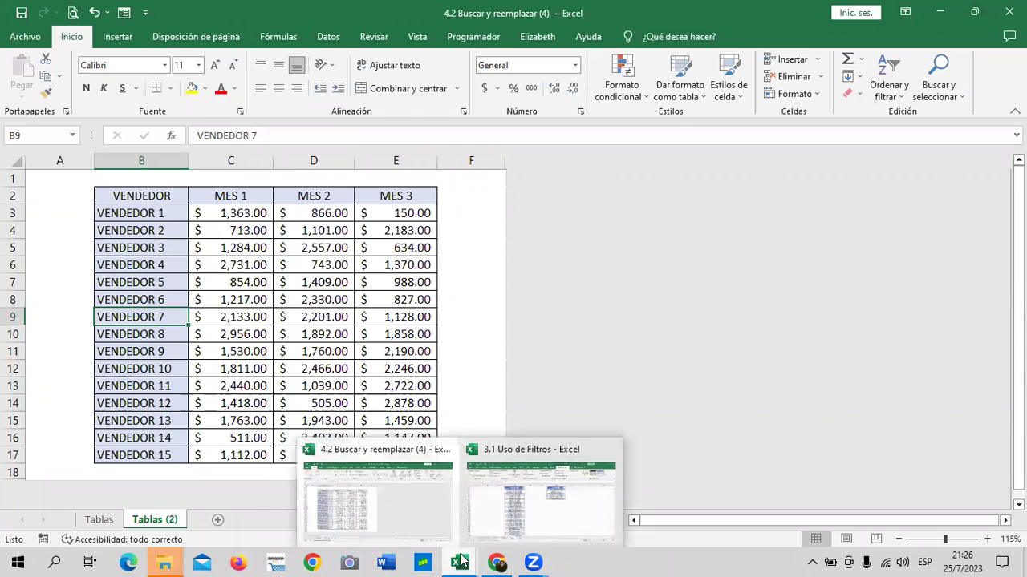
left_click(536, 517)
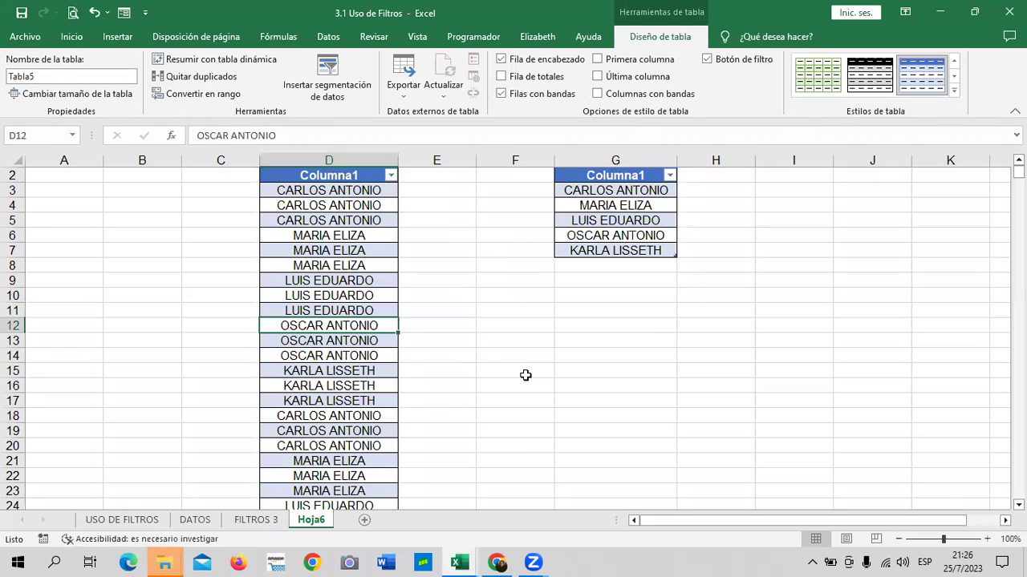
mouse_move(460, 562)
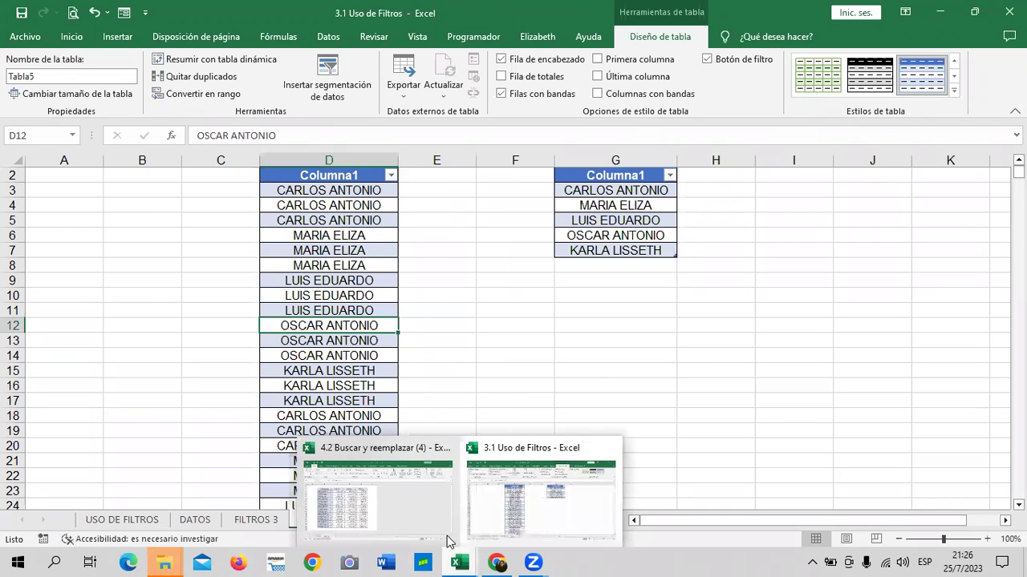
left_click(447, 542)
left_click(154, 215)
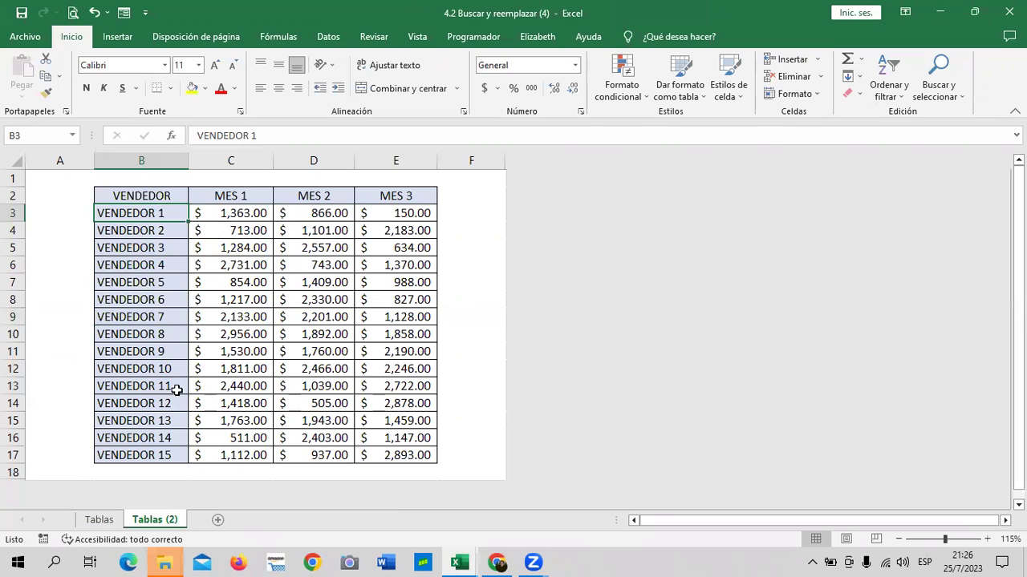
Edit cell B11 on Tablas (2) so it reads VENDEDOR 9.
double_click(170, 353)
key("BackSpace")
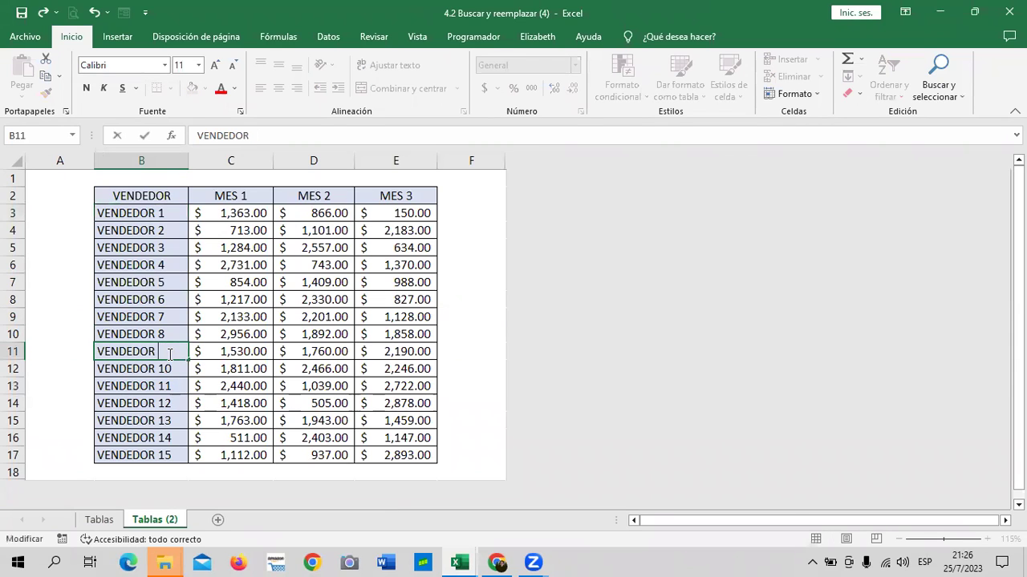
type("1")
key("Return")
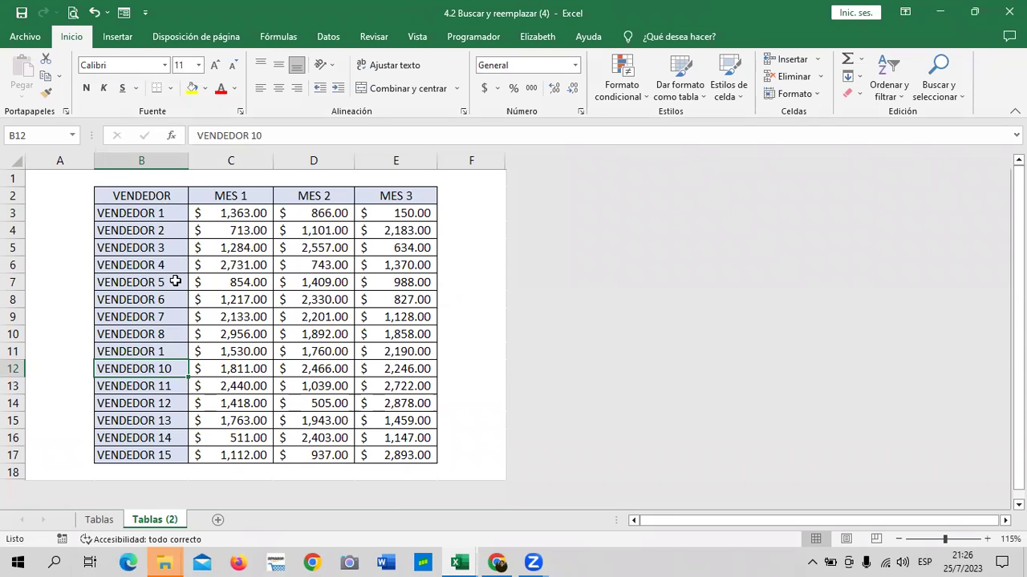
double_click(174, 351)
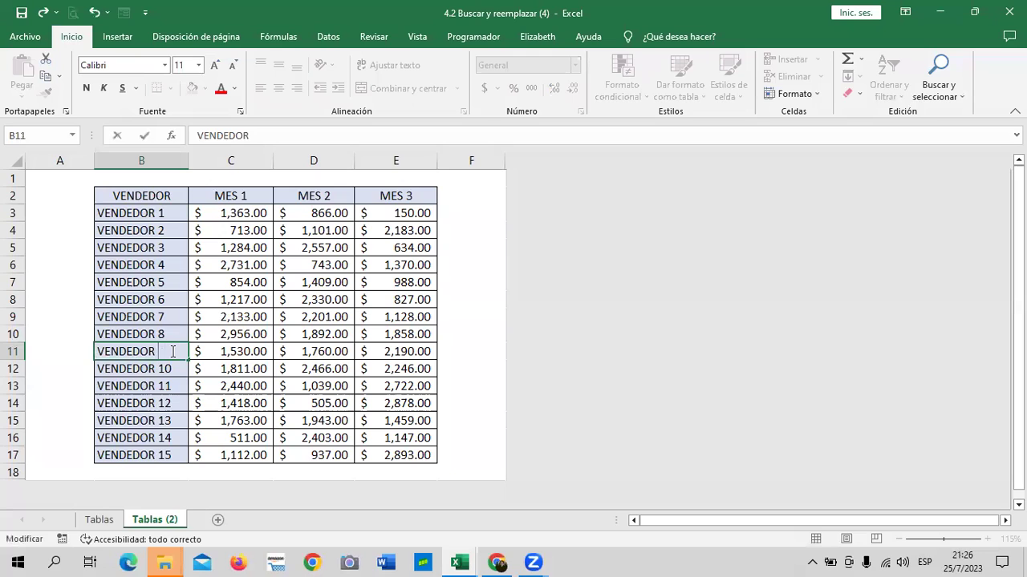
type("9")
key("Return")
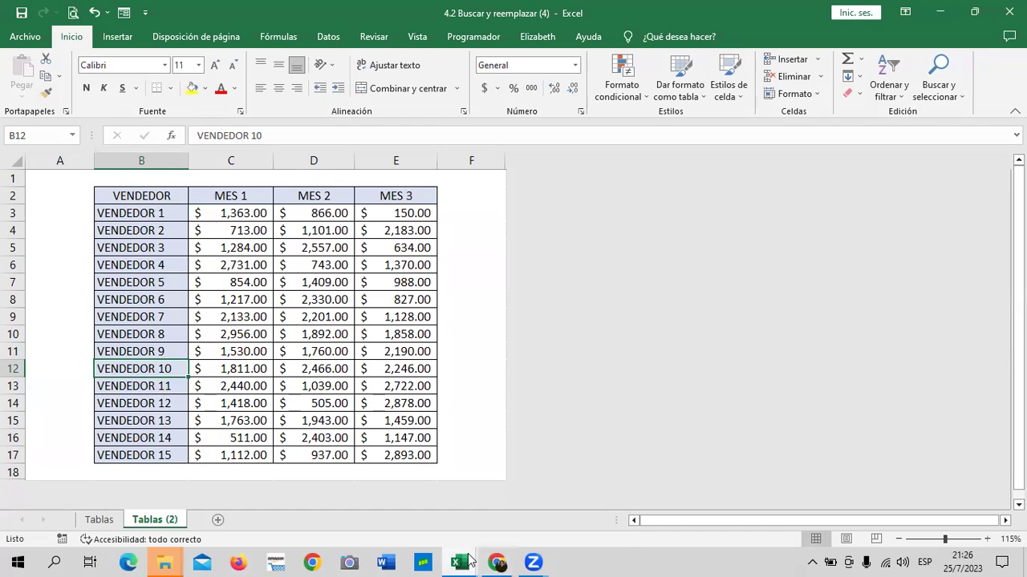
In 3.1 Uso de Filtros, remove duplicates from Tabla5's Columna1, dropping 16435 rows.
mouse_move(470, 561)
left_click(548, 502)
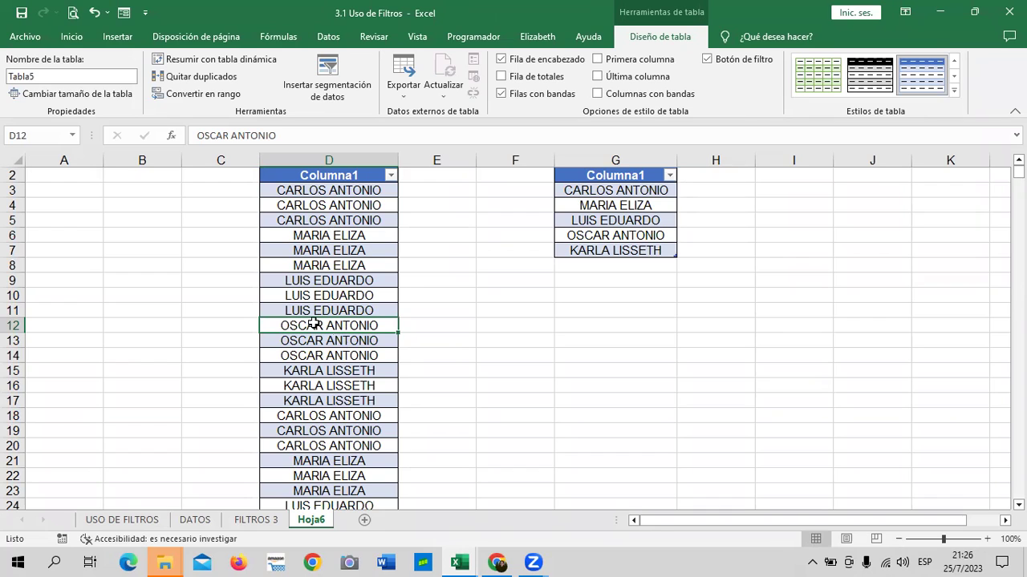
left_click_drag(369, 277, 365, 261)
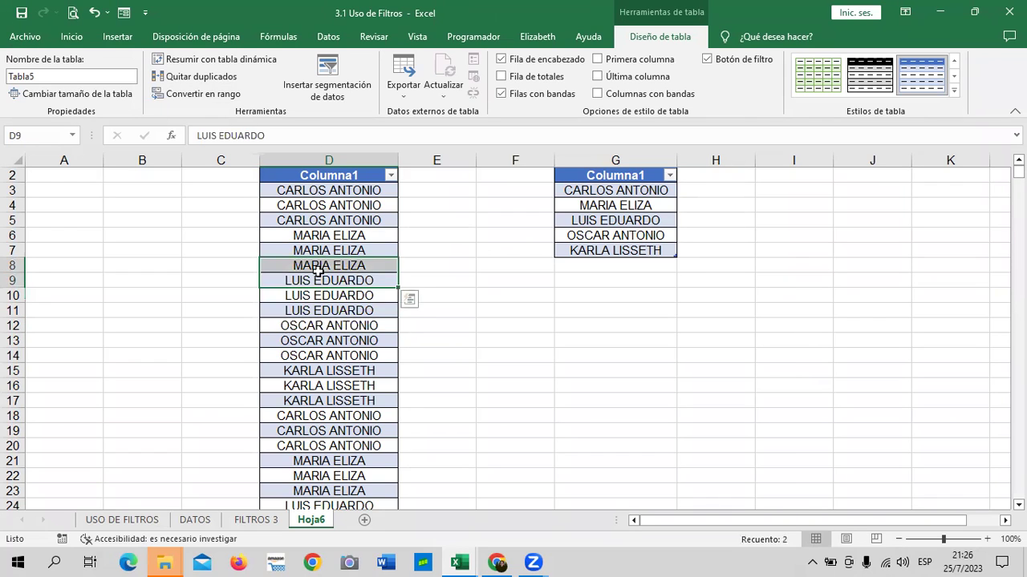
left_click(329, 295)
left_click(356, 205)
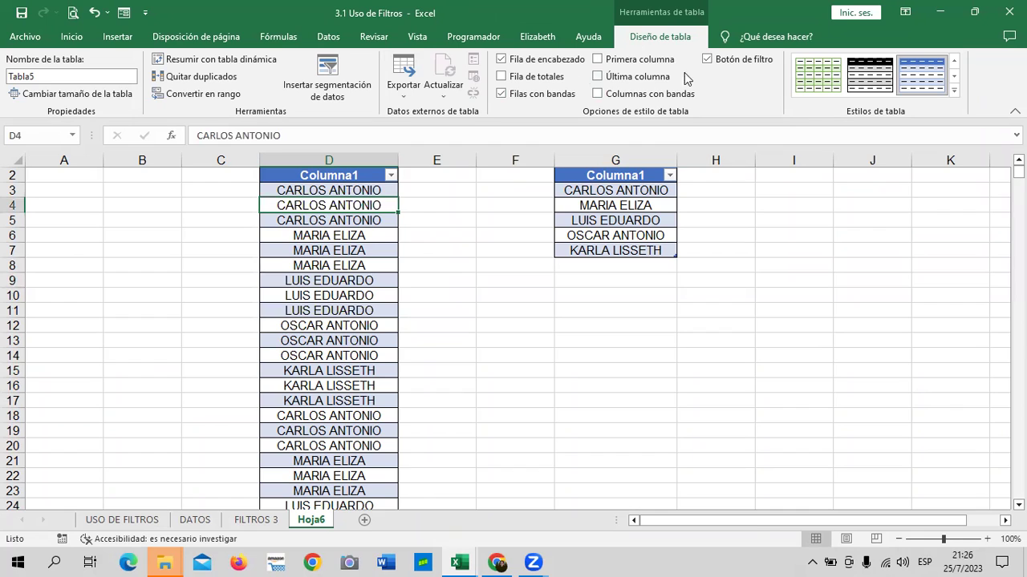
left_click(178, 79)
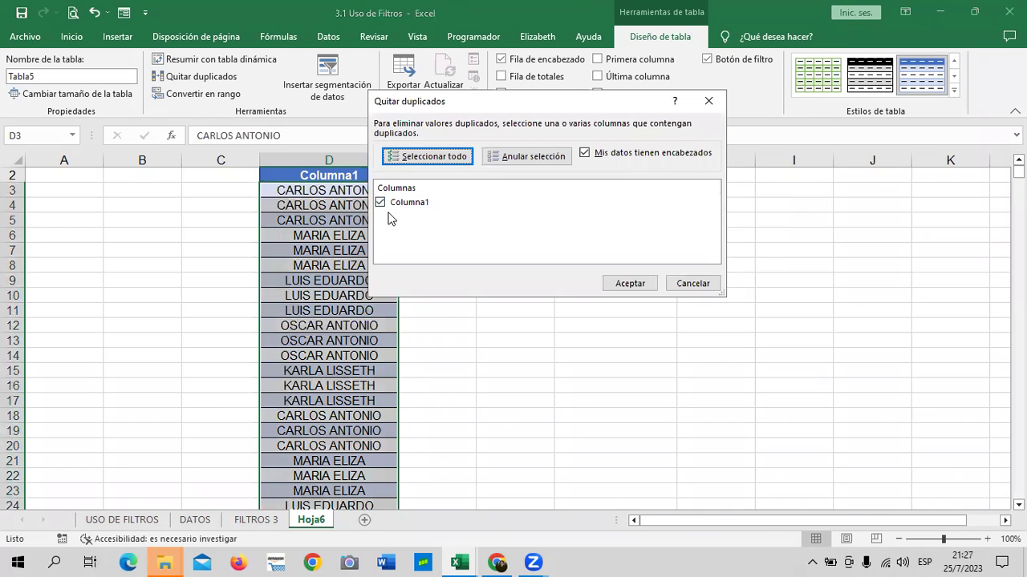
left_click(632, 284)
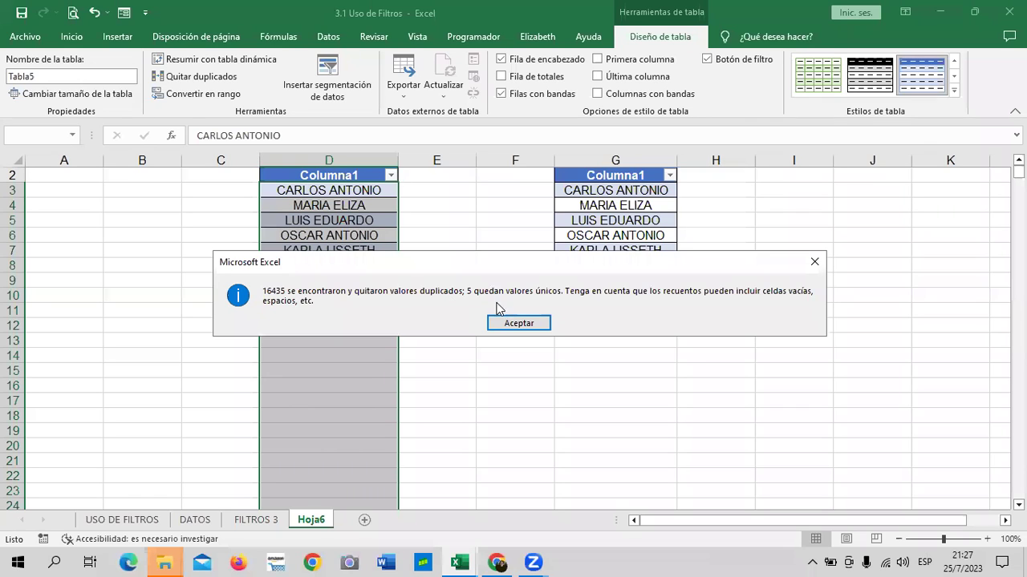
left_click(544, 324)
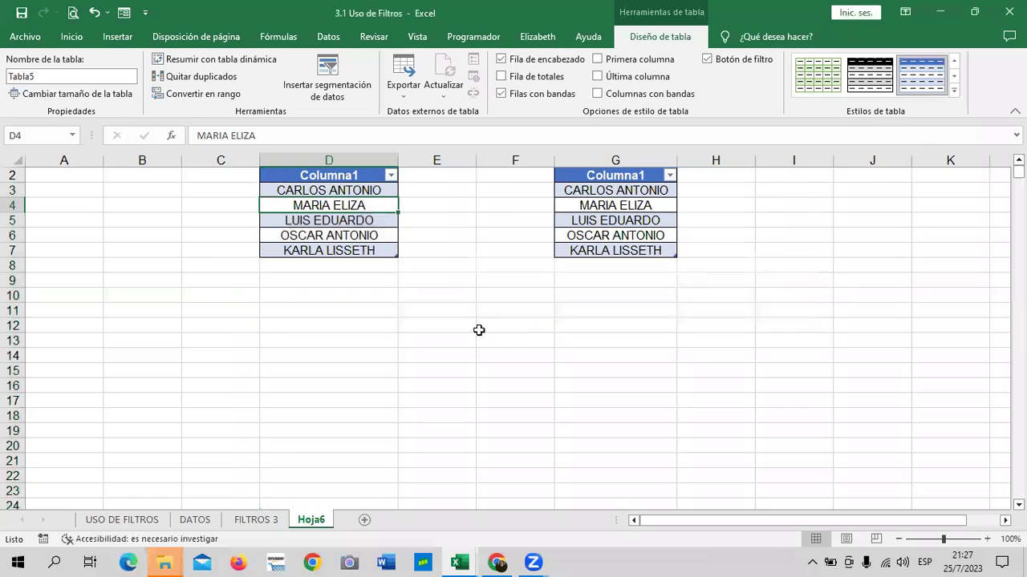
left_click(479, 330)
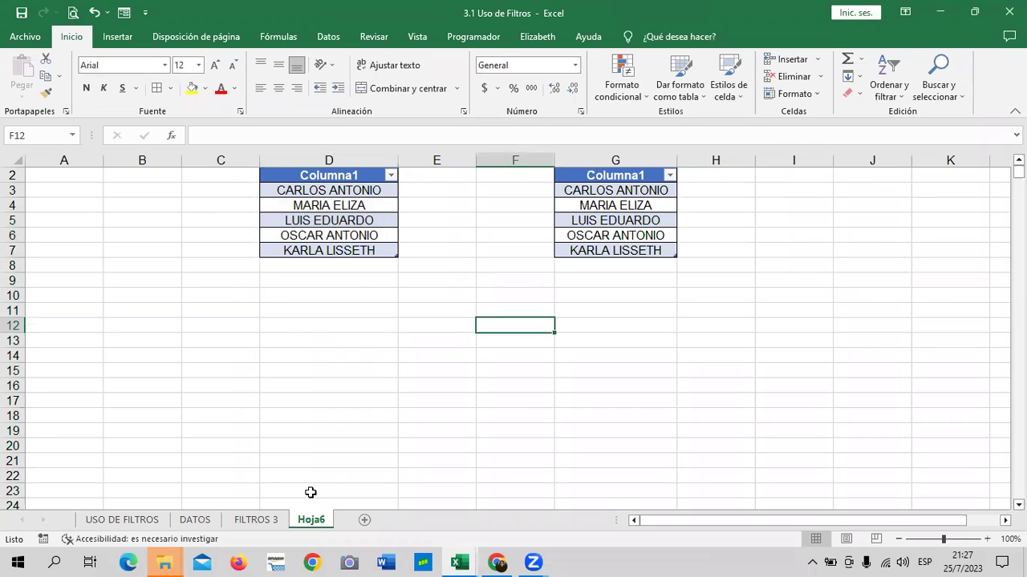
On FILTROS 3, select cell I3 beside the VENDEDOR label.
left_click(255, 520)
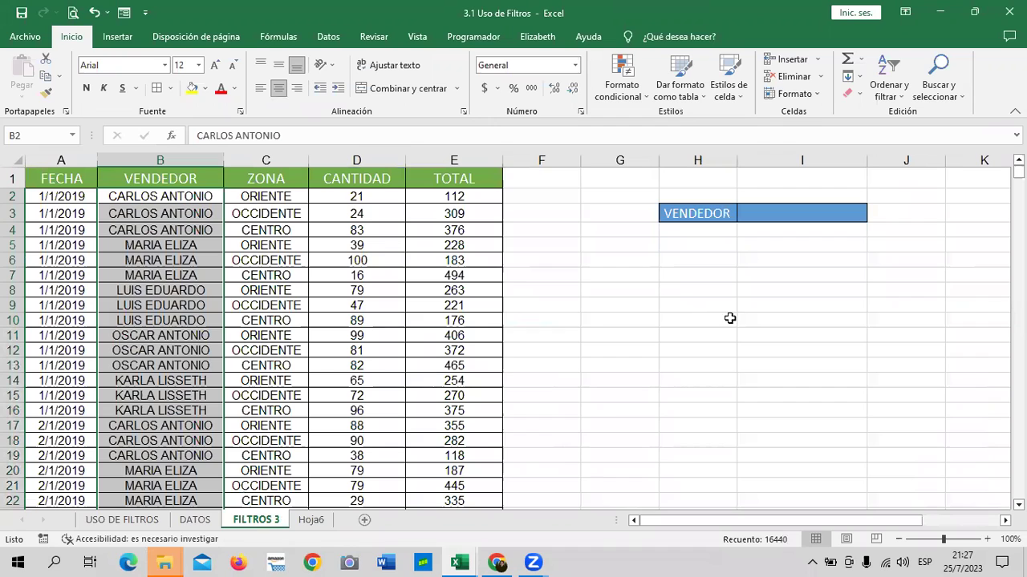
left_click(721, 371)
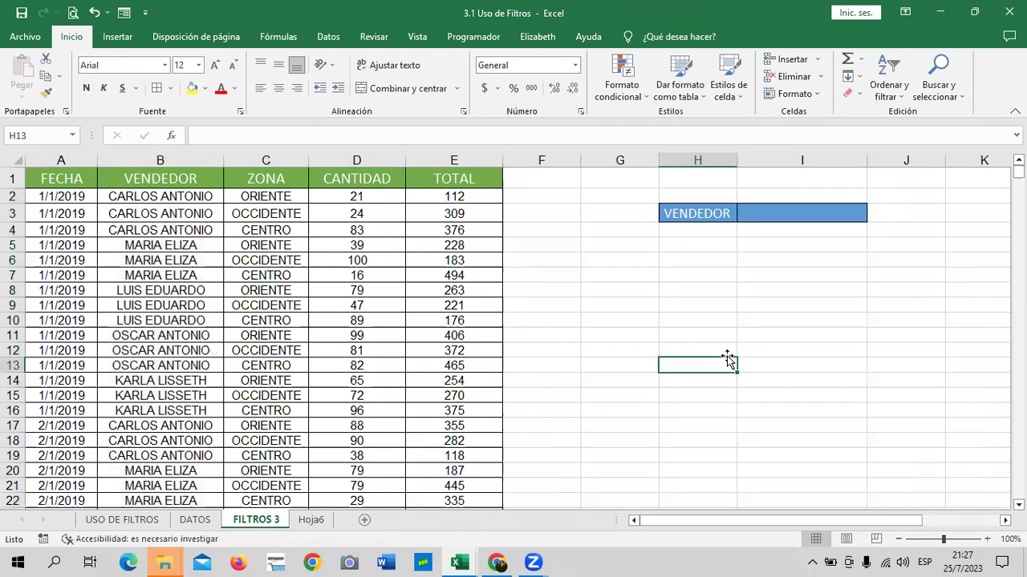
left_click(857, 305)
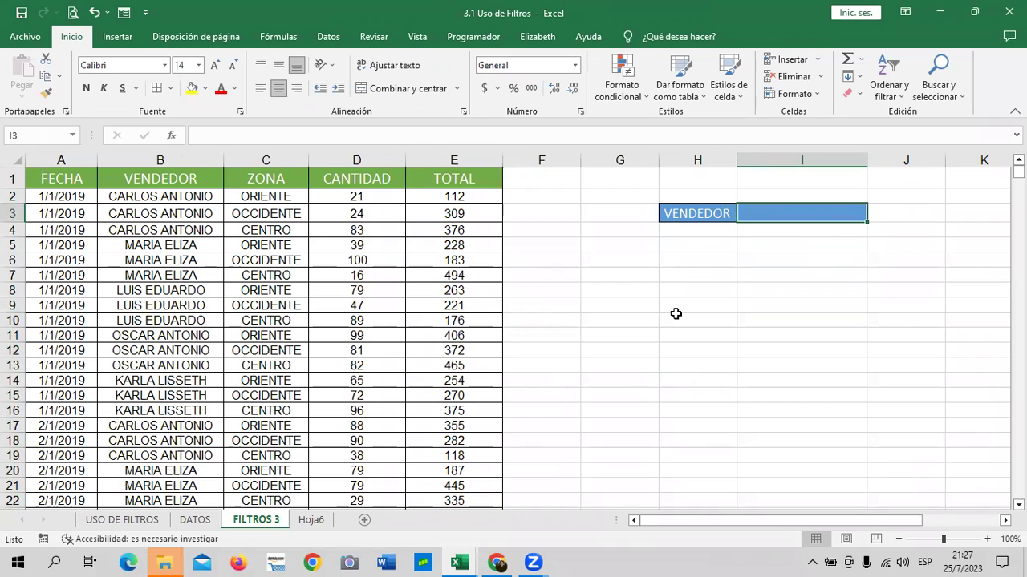
left_click(855, 317)
left_click(809, 214)
Give I3 a List validation sourced from =Hoja6!$D$3:$D$7.
left_click(326, 36)
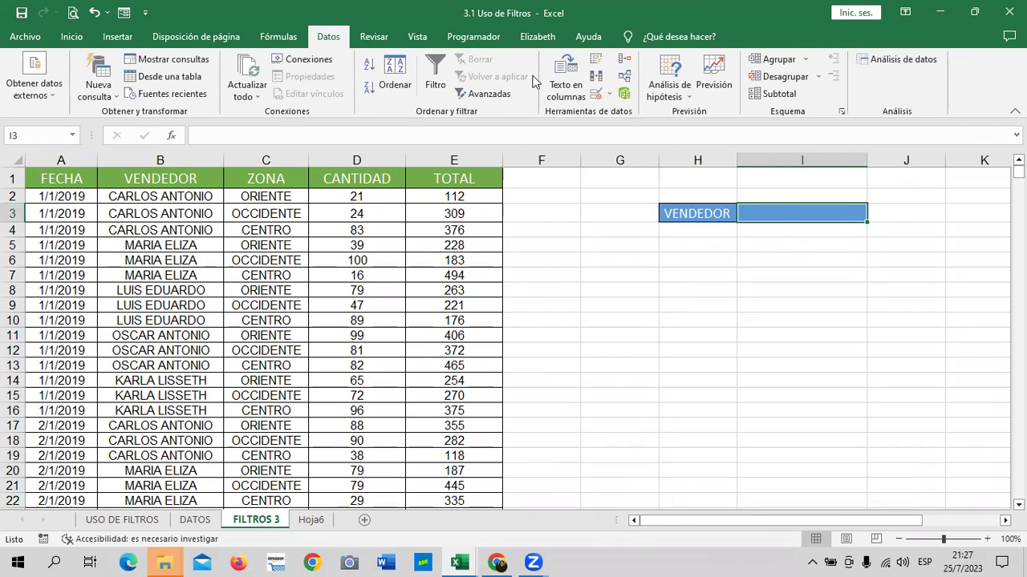
left_click(596, 94)
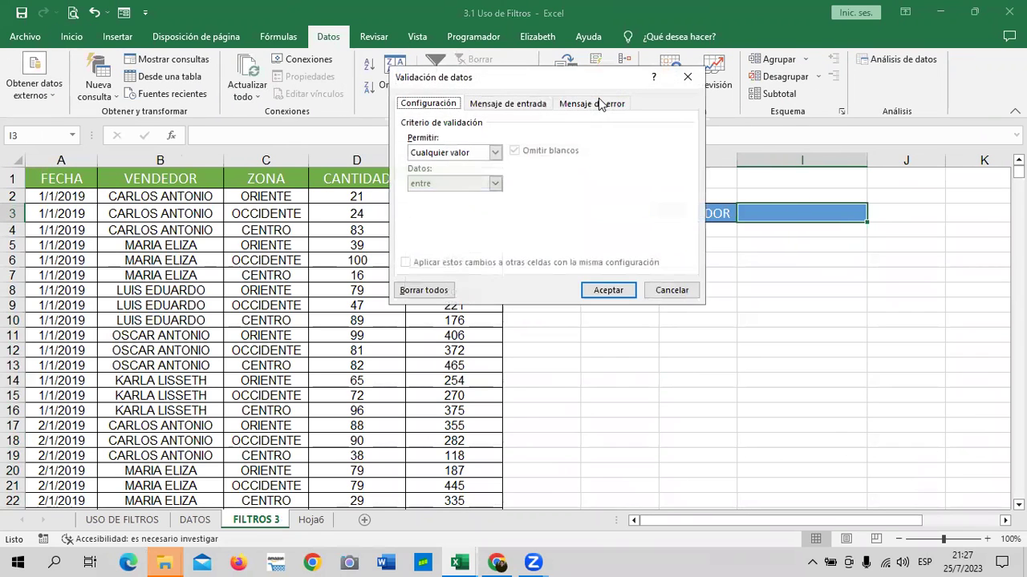
left_click(485, 154)
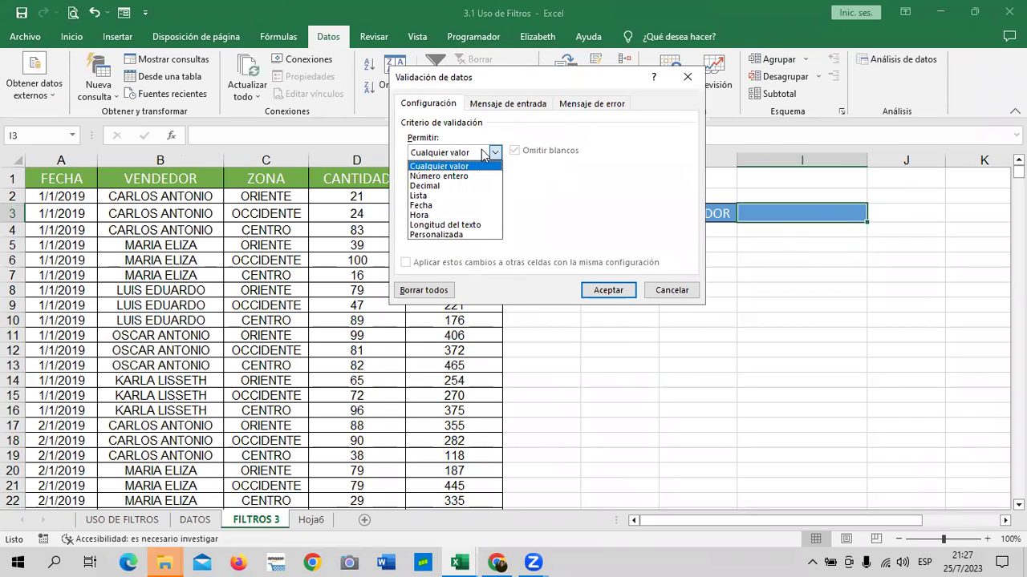
left_click(441, 196)
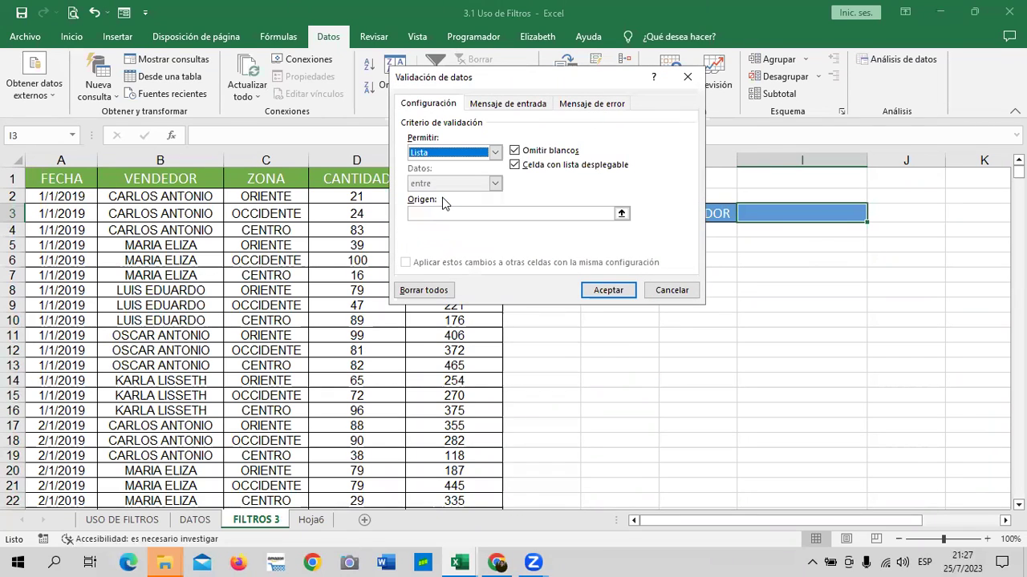
left_click(622, 215)
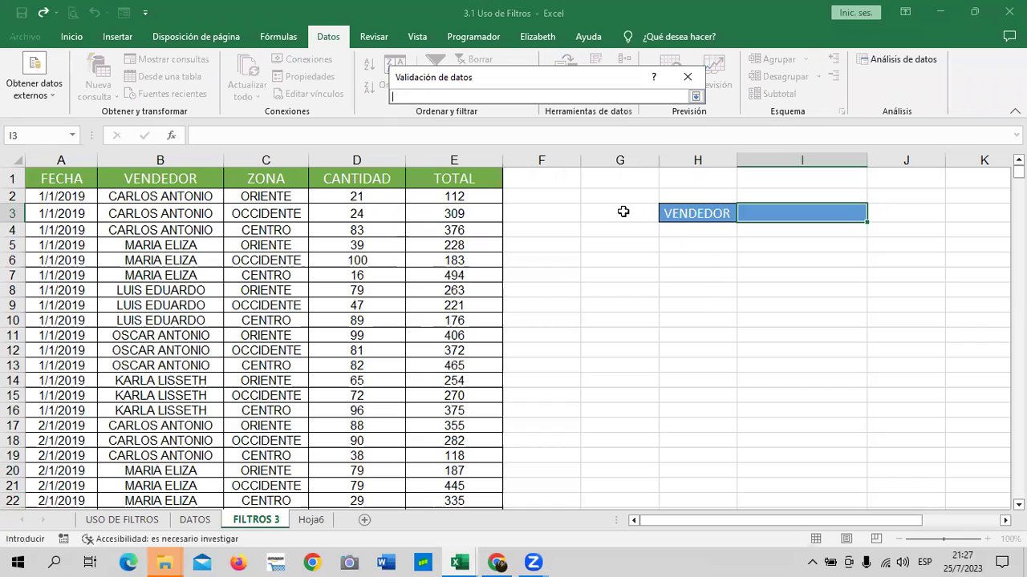
left_click(308, 519)
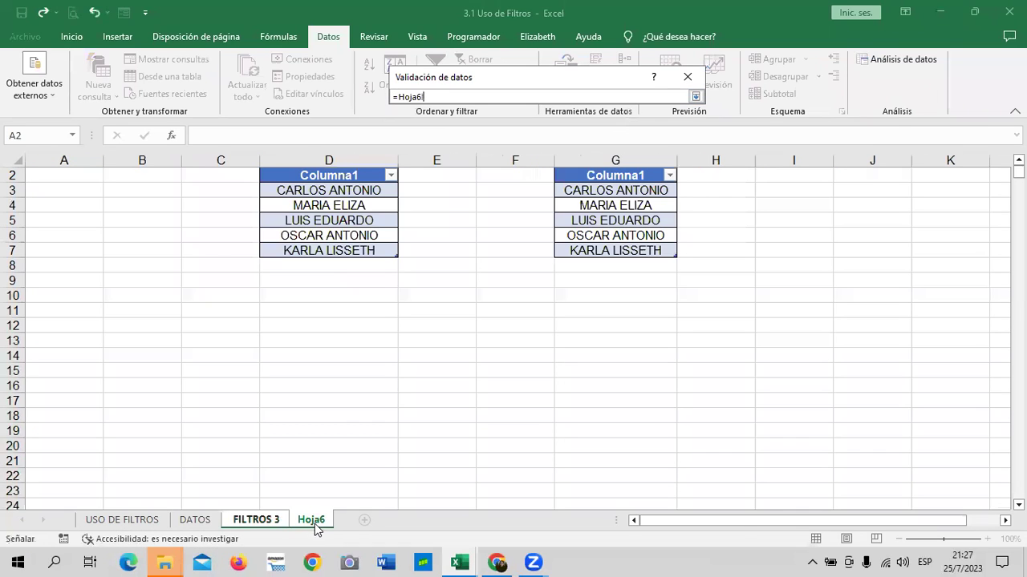
left_click_drag(353, 186, 343, 248)
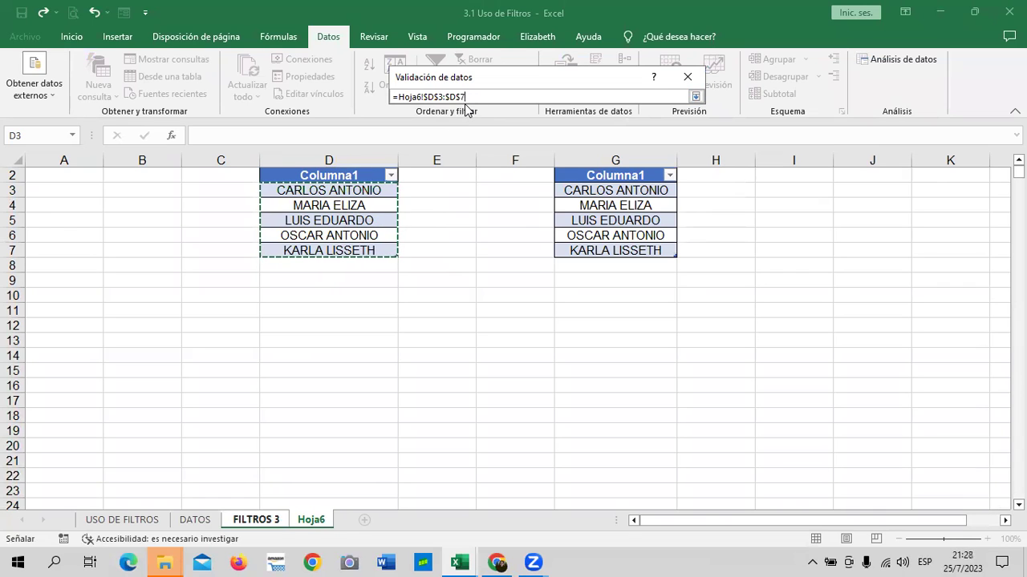
left_click(696, 96)
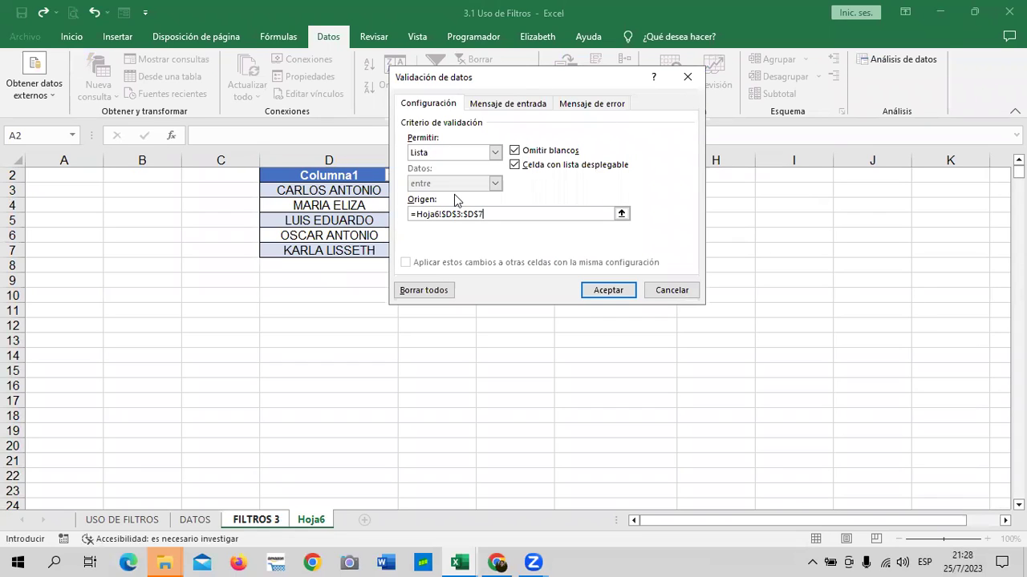
left_click(610, 291)
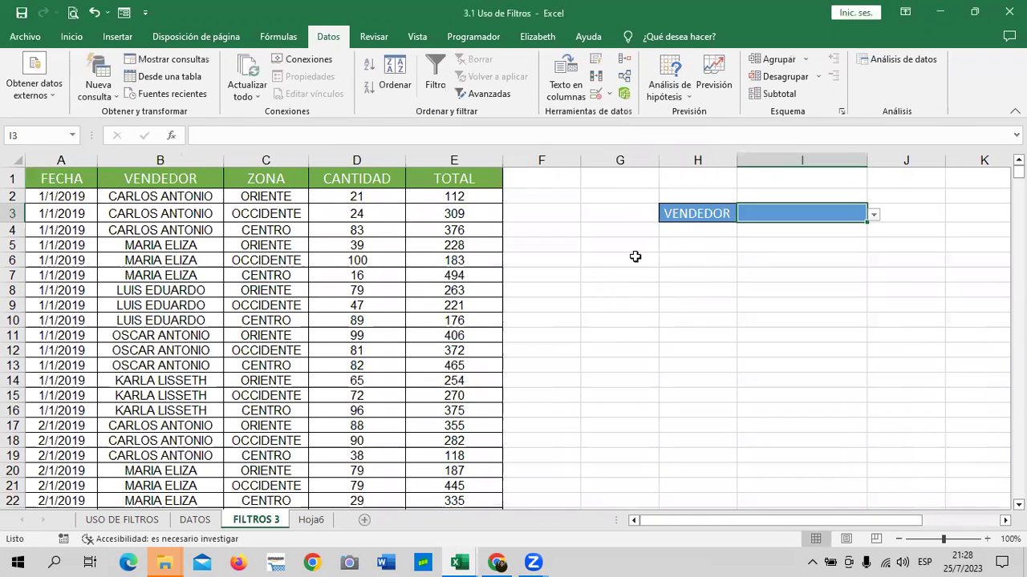
Try MARIA ELIZA, OSCAR ANTONIO and KARLA LISSETH in I3's drop-down, ending on LUIS EDUARDO.
left_click(916, 214)
left_click(859, 214)
left_click(875, 215)
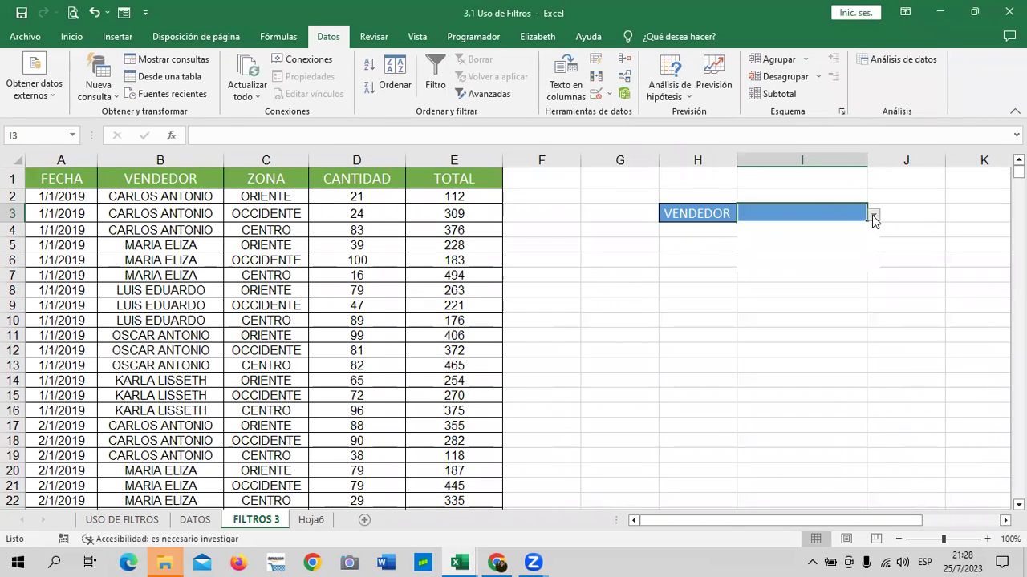
left_click(842, 236)
left_click(873, 214)
left_click(846, 257)
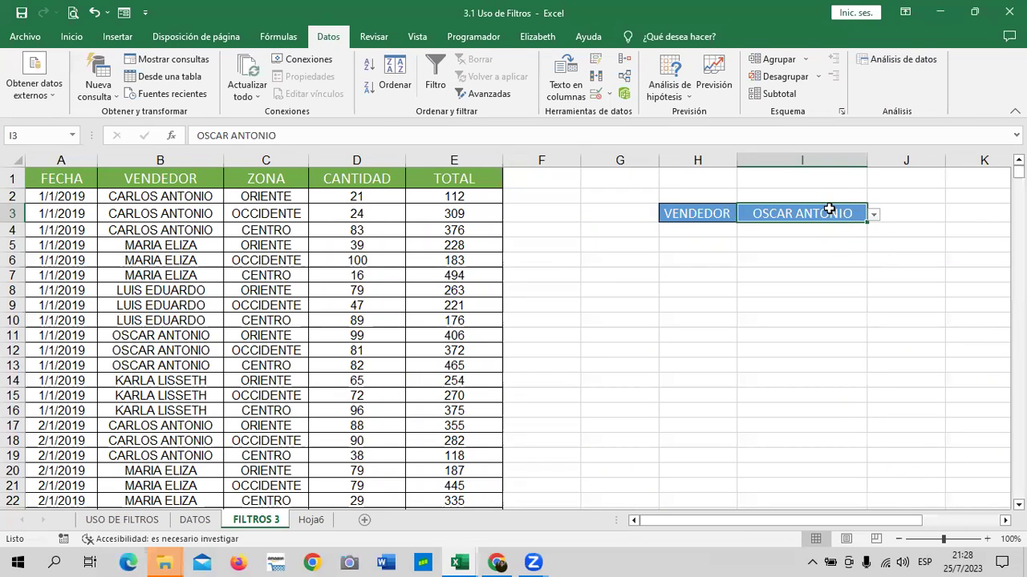
left_click(874, 215)
left_click(855, 268)
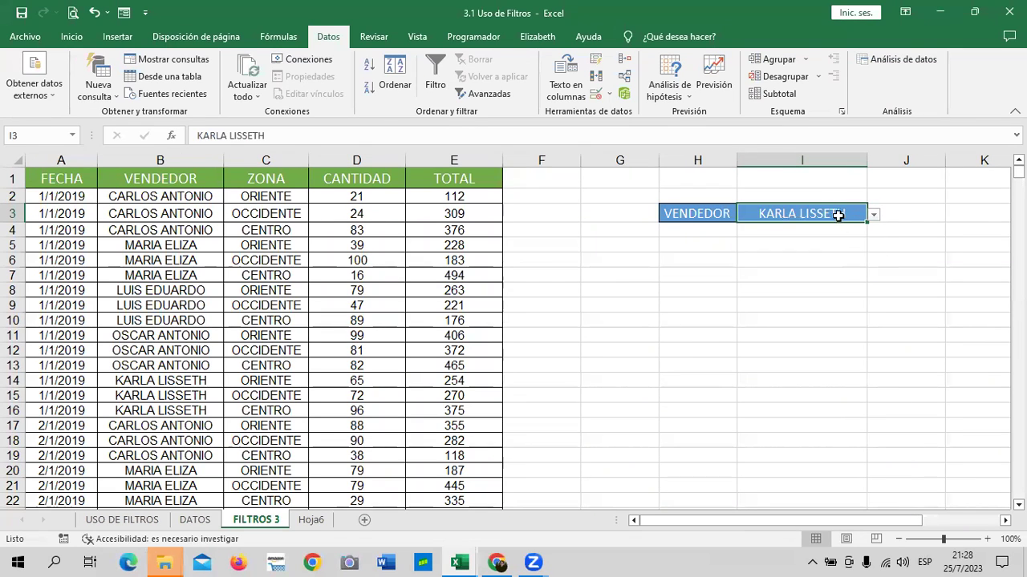
left_click(873, 215)
left_click(844, 249)
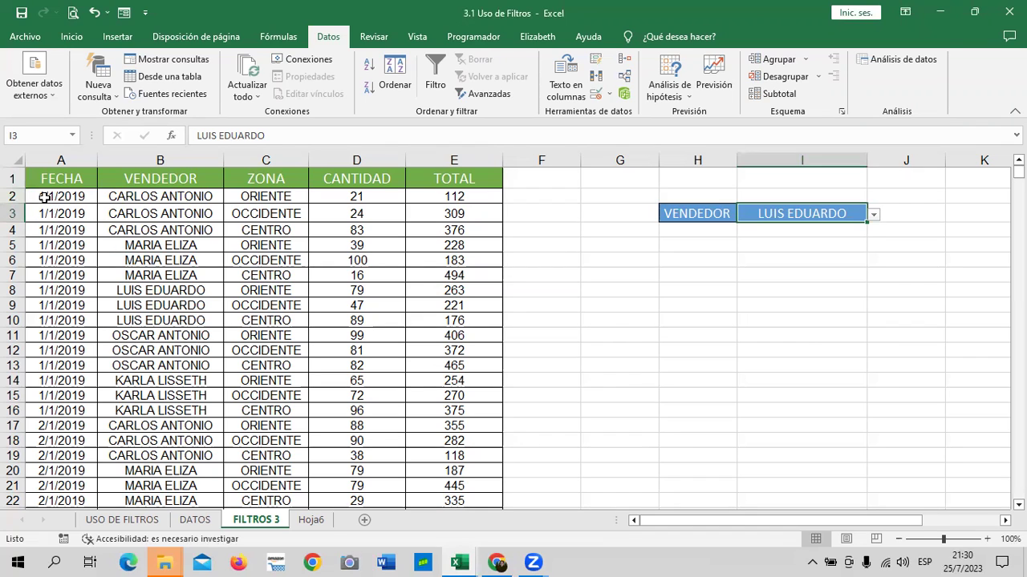
left_click(45, 198)
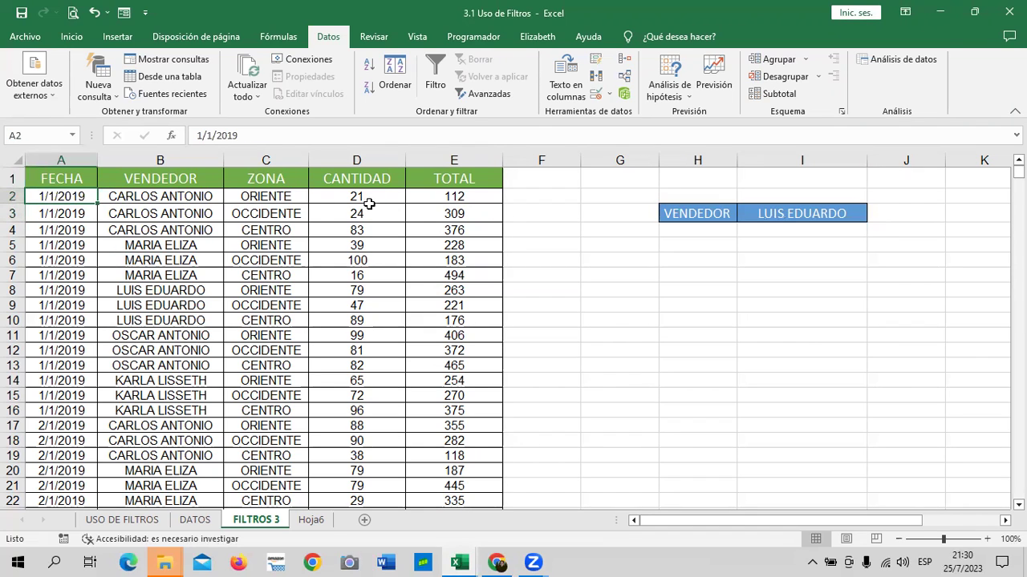
Clear the contents of the first data row A2:E2.
left_click(446, 198)
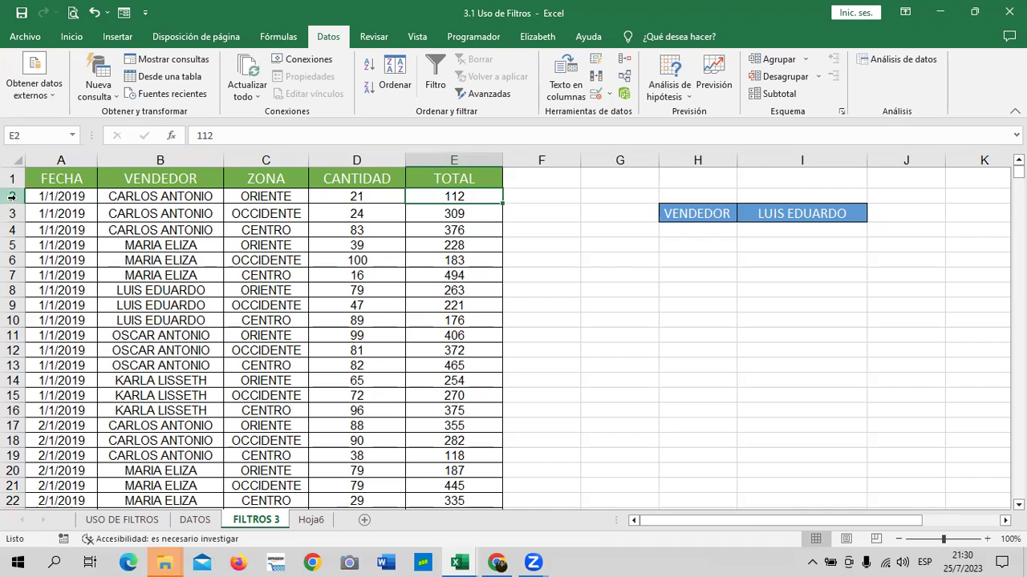
mouse_move(51, 196)
left_mouse_down()
mouse_move(287, 185)
mouse_move(454, 194)
left_mouse_up()
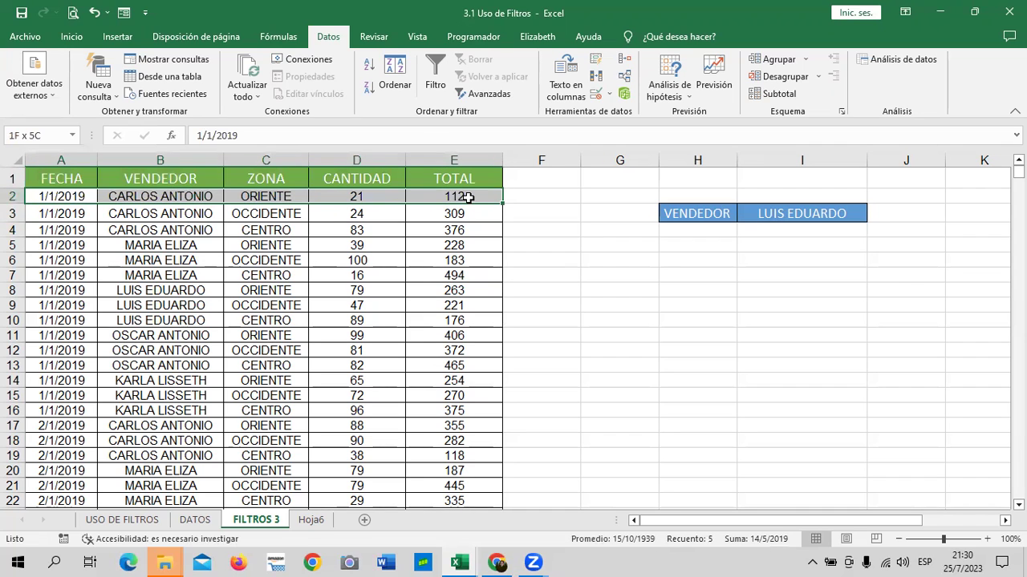
left_click(553, 229)
left_click_drag(71, 198, 462, 199)
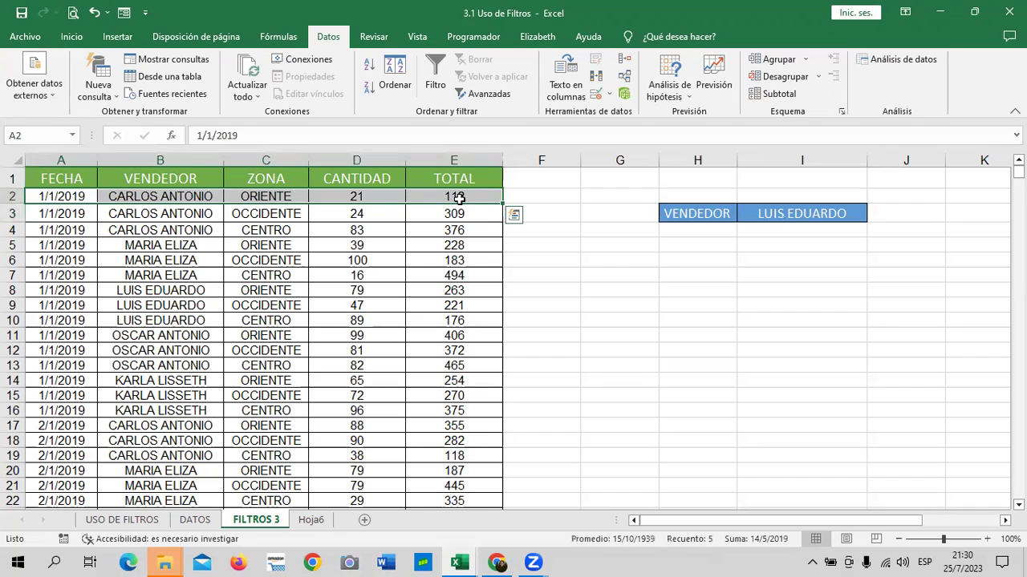
key("Delete")
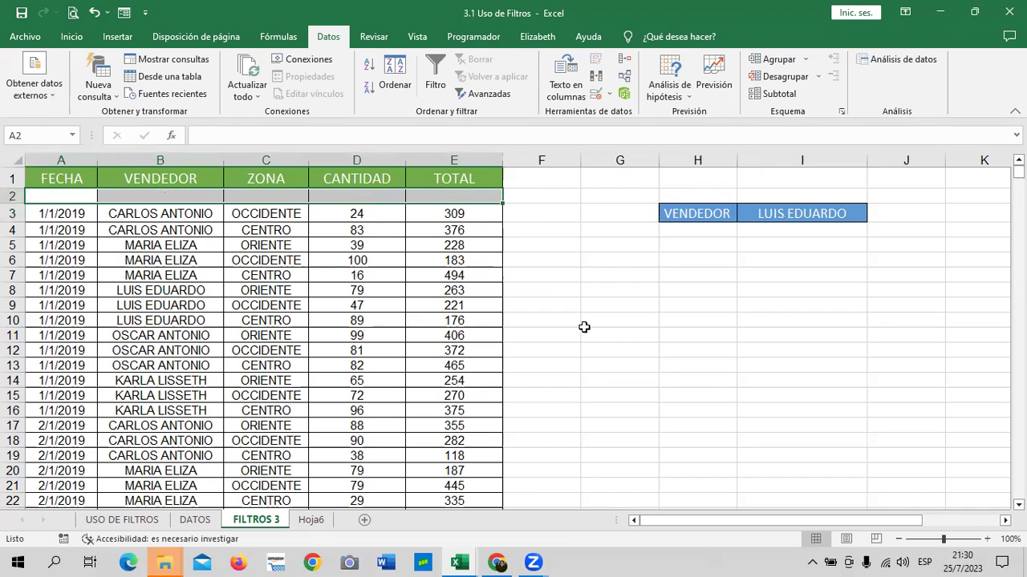
left_click(624, 333)
Undo the clearing, then delete the whole of row 2 with Eliminar.
left_click(94, 14)
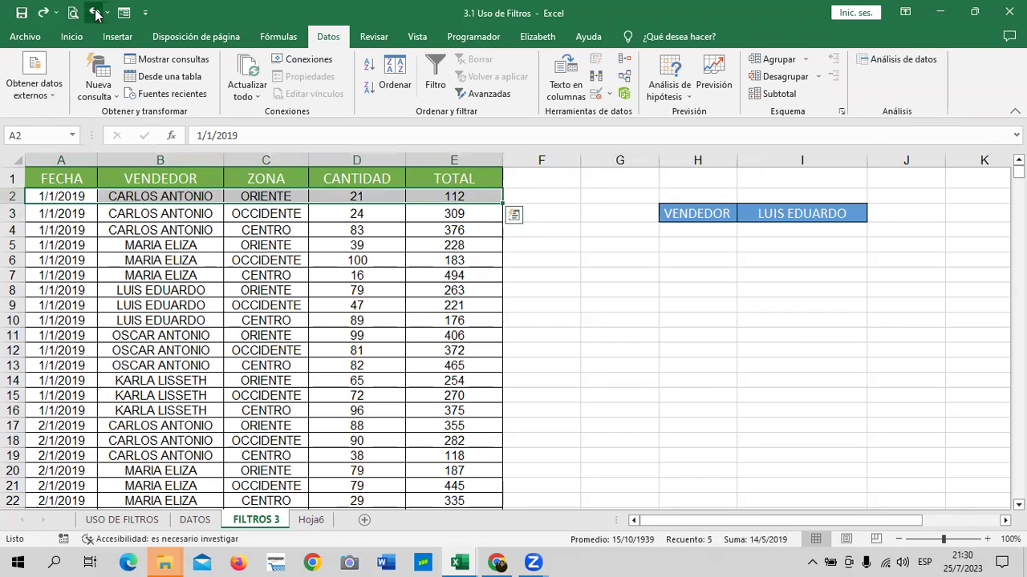
left_click(688, 360)
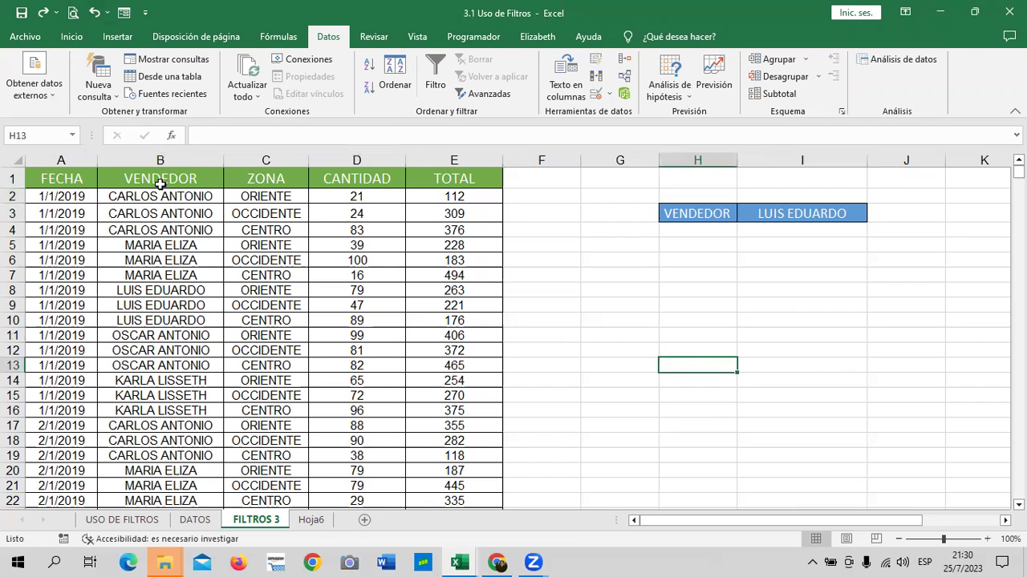
left_click(9, 196)
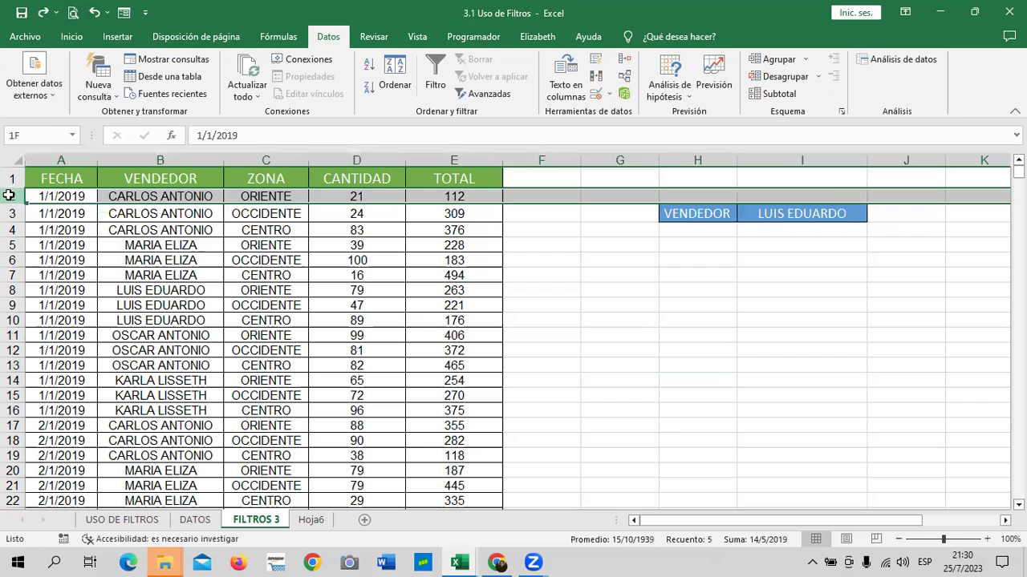
left_click(634, 245)
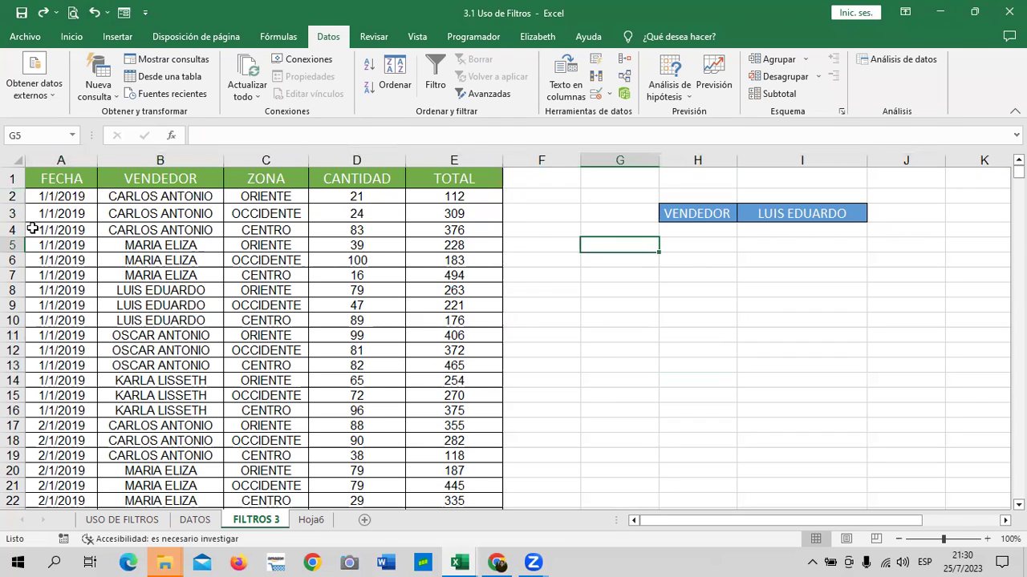
left_click(9, 195)
right_click(9, 196)
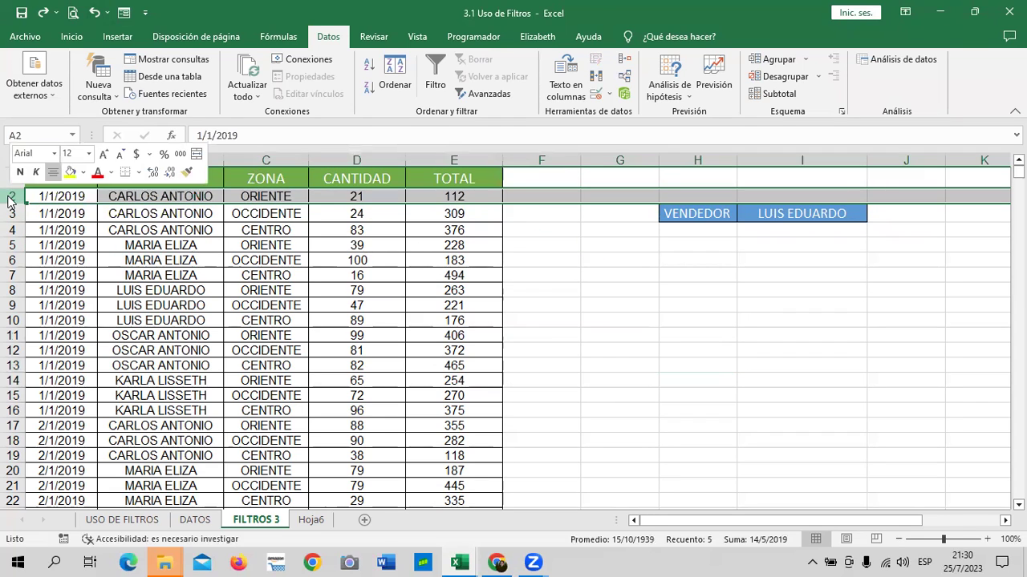
left_click(68, 346)
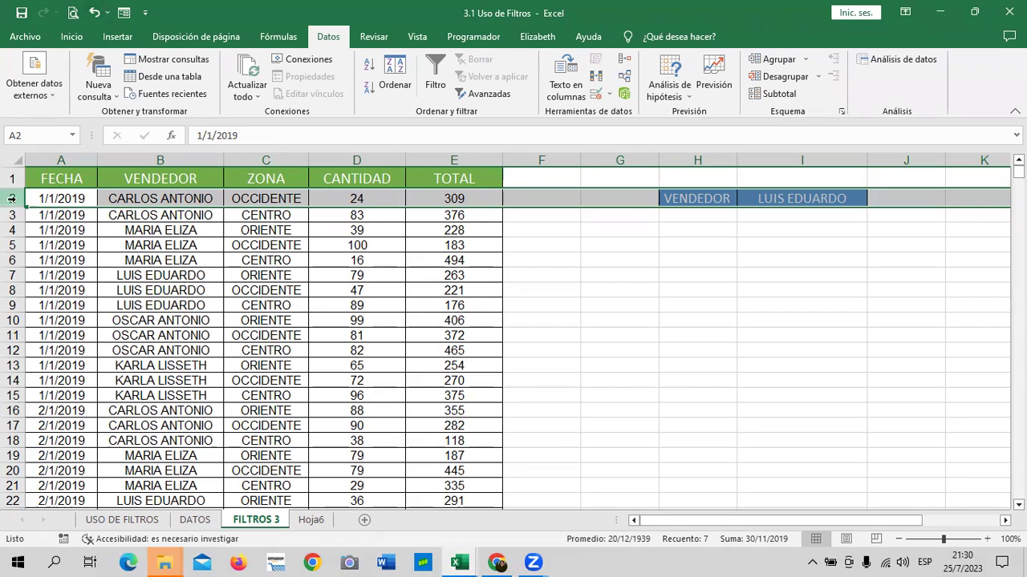
left_click(64, 157)
right_click(65, 158)
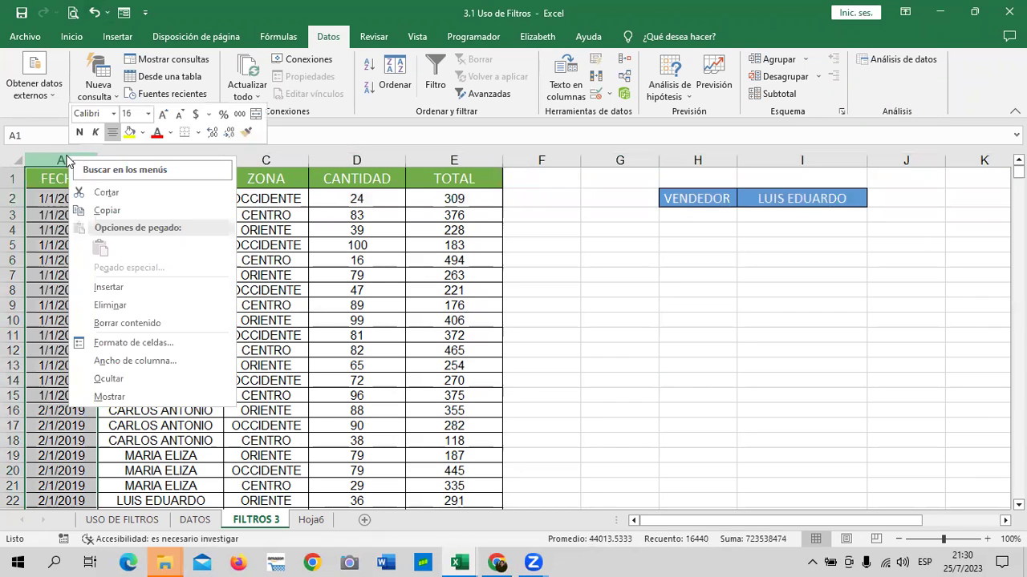
left_click(144, 287)
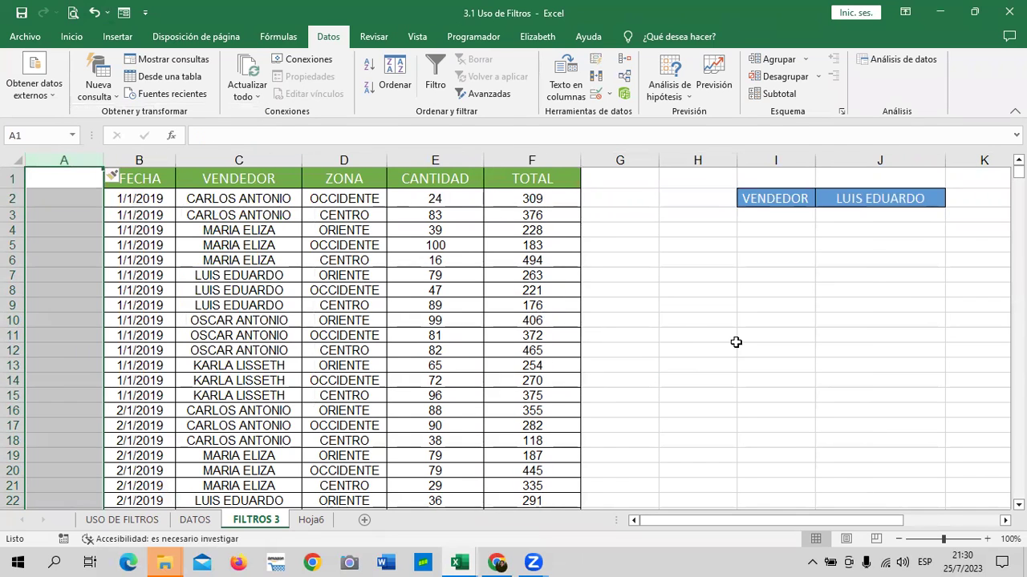
left_click(702, 350)
left_click(82, 200)
type("1")
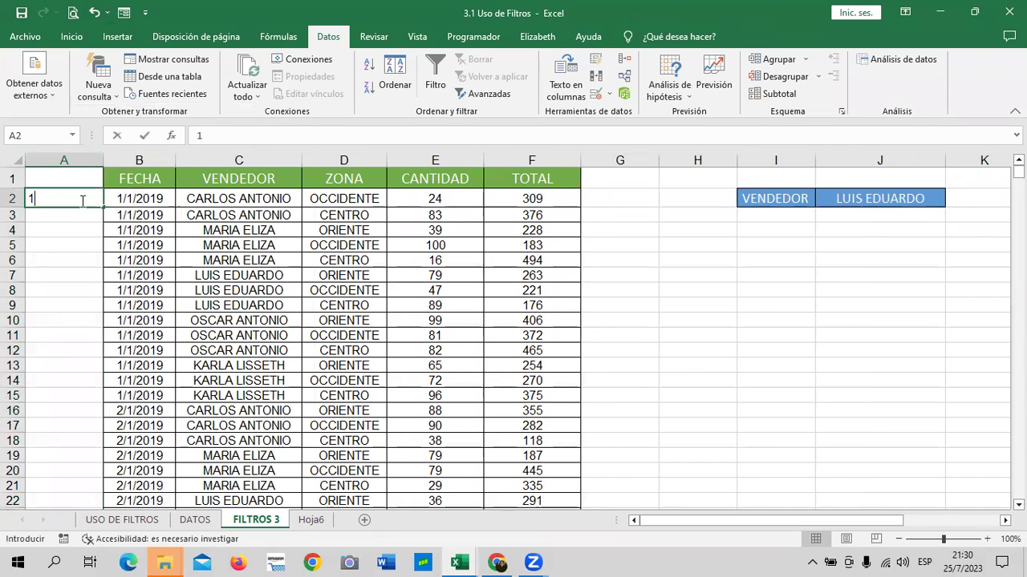
key("Return")
type("2")
key("Return")
mouse_move(68, 197)
left_mouse_down()
mouse_move(89, 215)
mouse_move(101, 486)
left_mouse_up()
left_click(121, 503)
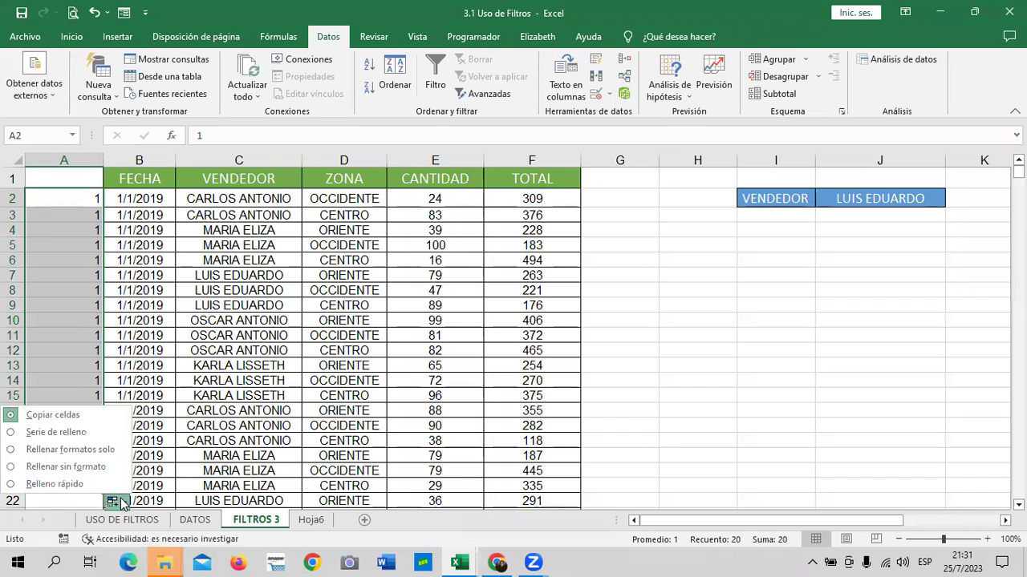
left_click(61, 433)
left_click(66, 317)
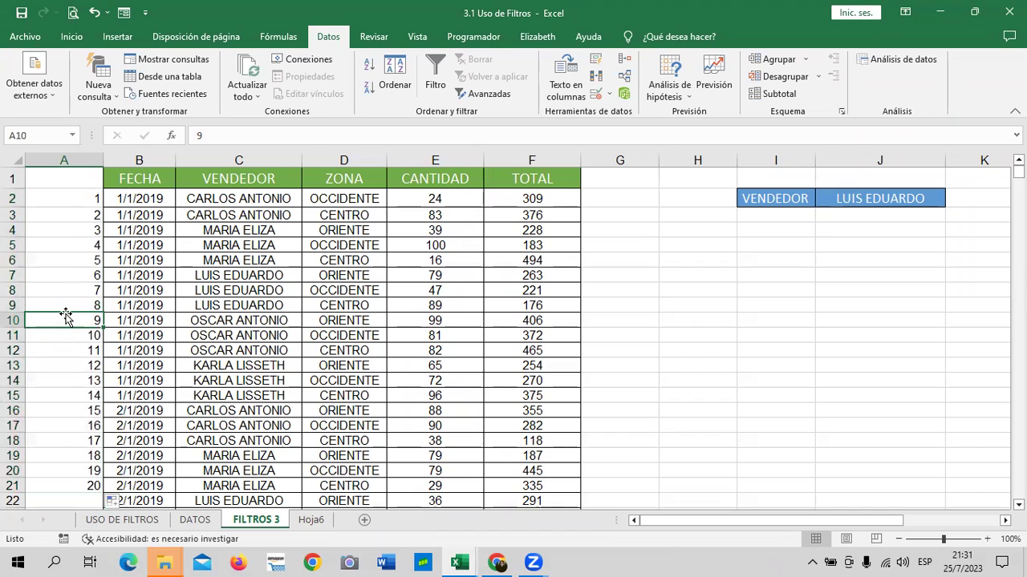
left_click(12, 214)
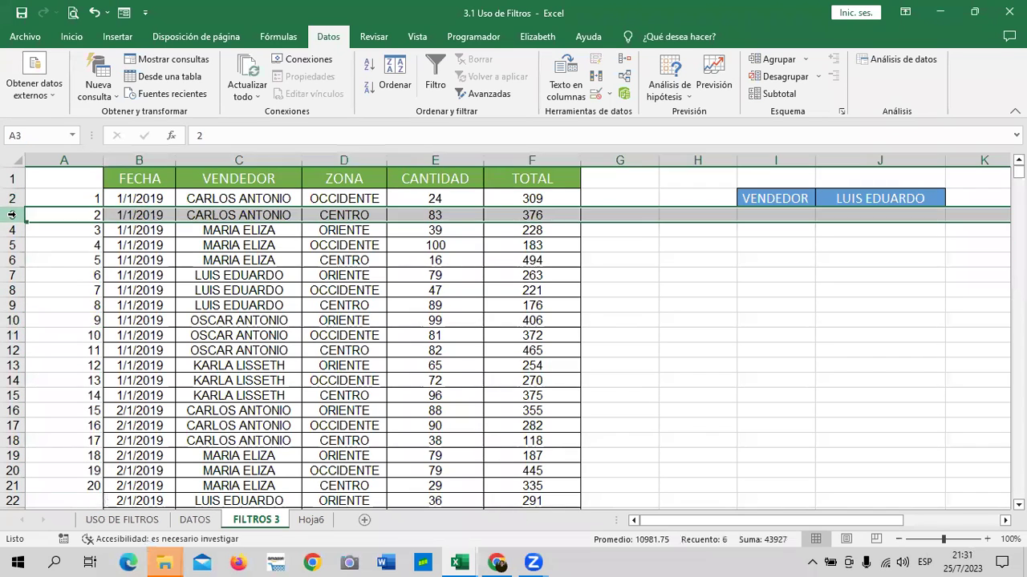
right_click(12, 214)
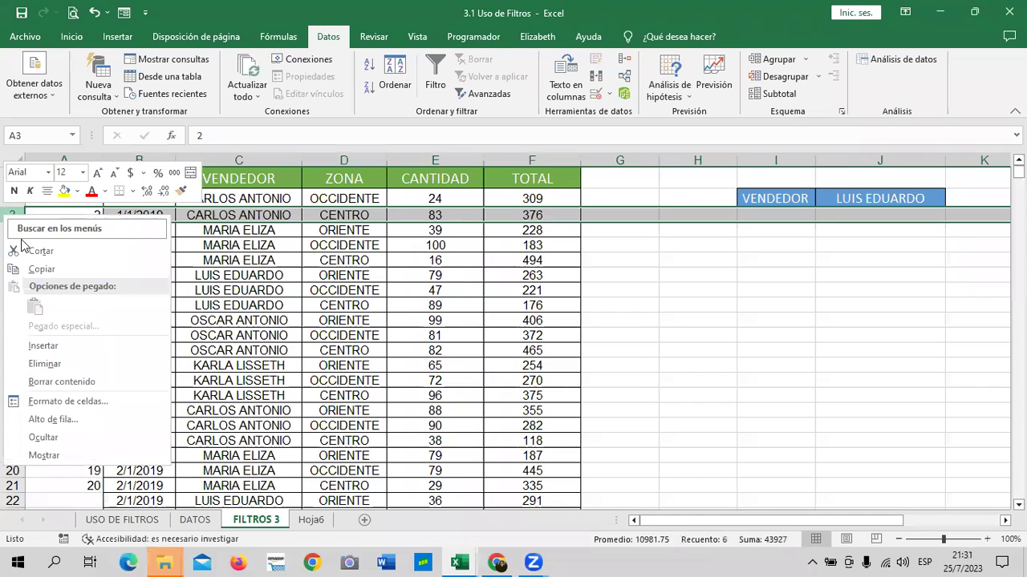
left_click(75, 364)
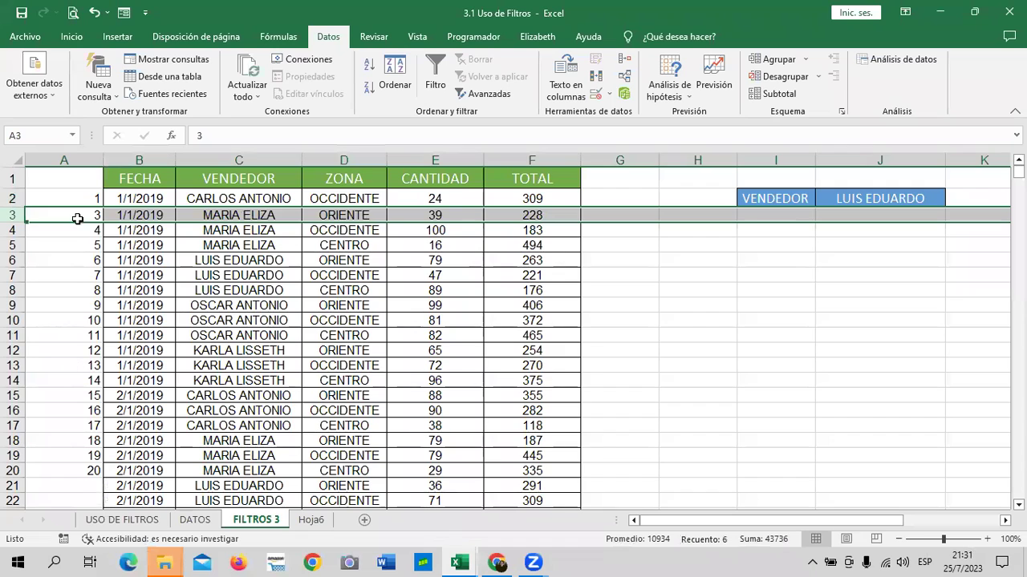
left_click(81, 202)
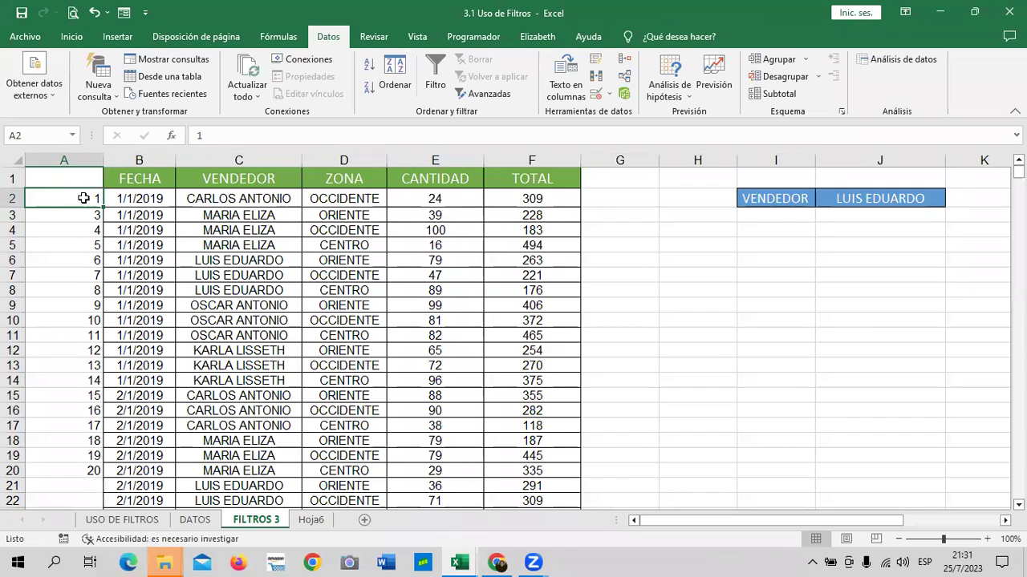
left_click(79, 210)
type("2")
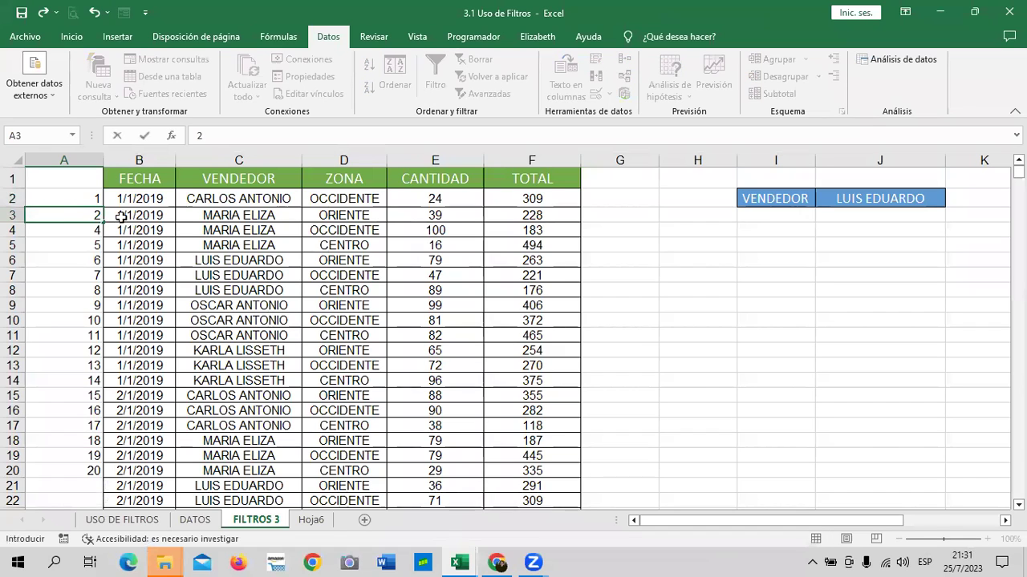
left_click_drag(81, 198, 102, 504)
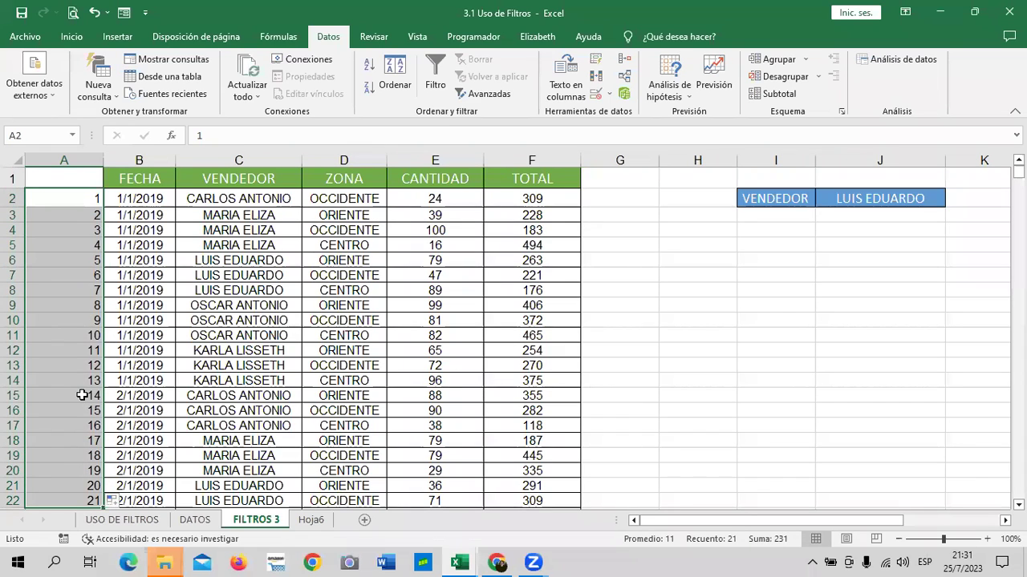
left_click(729, 312)
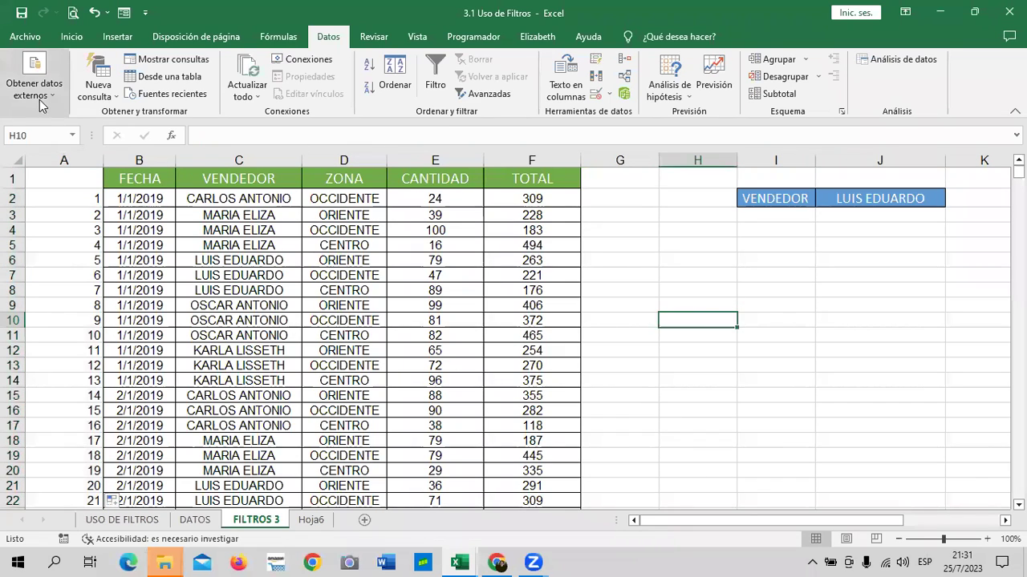
left_click(94, 13)
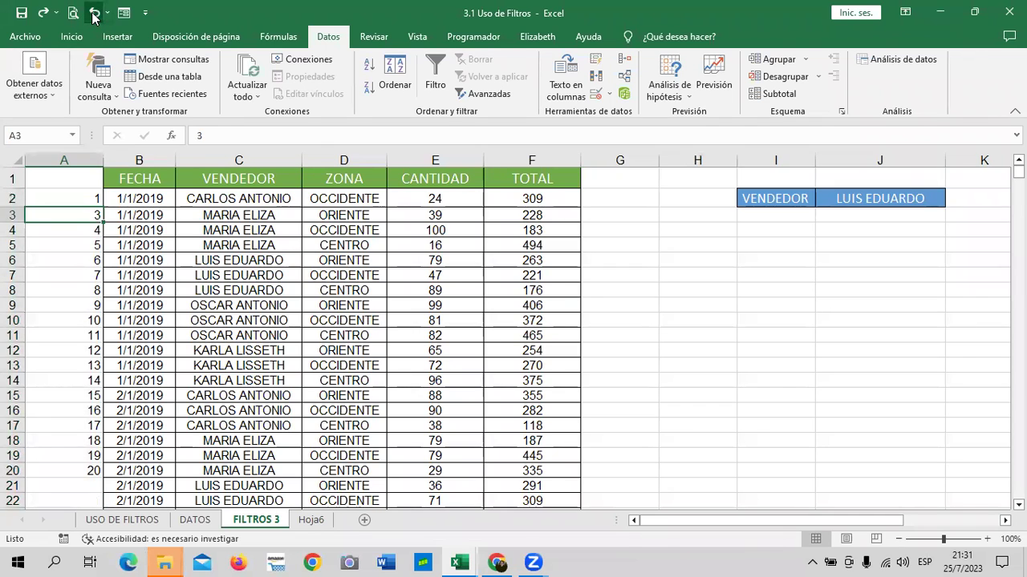
left_click(94, 13)
left_click(94, 12)
left_click(94, 13)
left_click(94, 13)
left_click(94, 13)
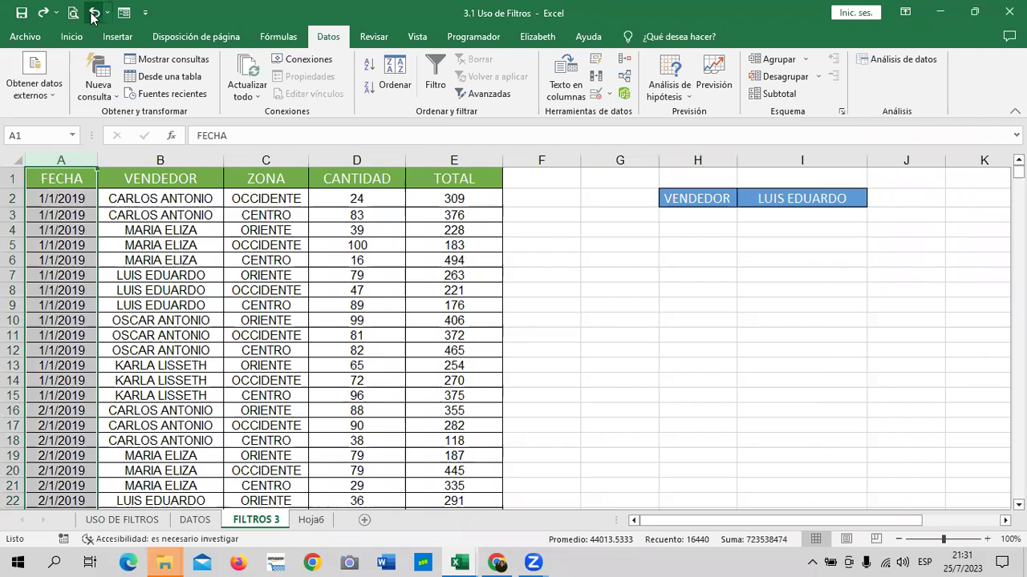
left_click(94, 13)
left_click(768, 331)
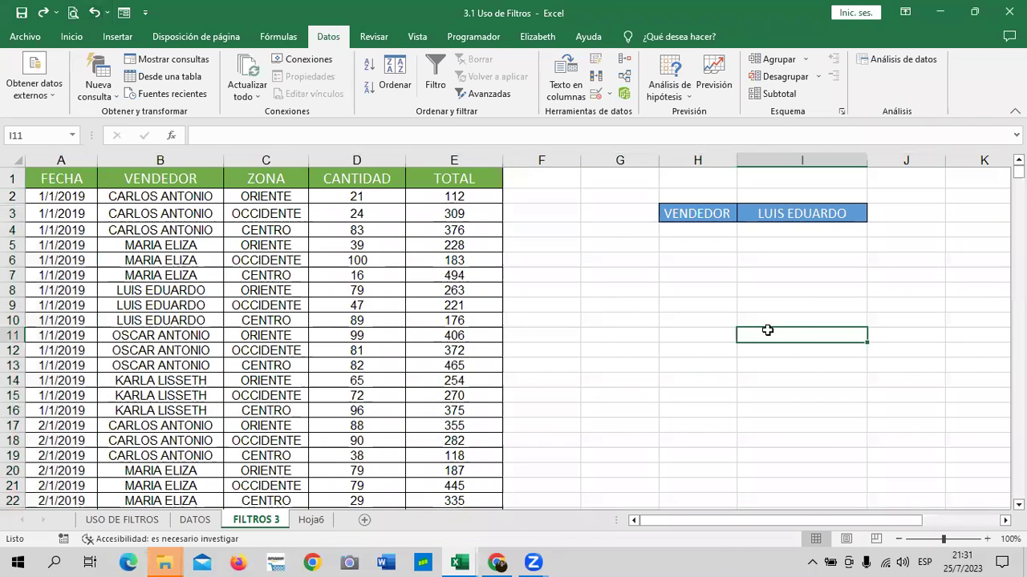
left_click(755, 193)
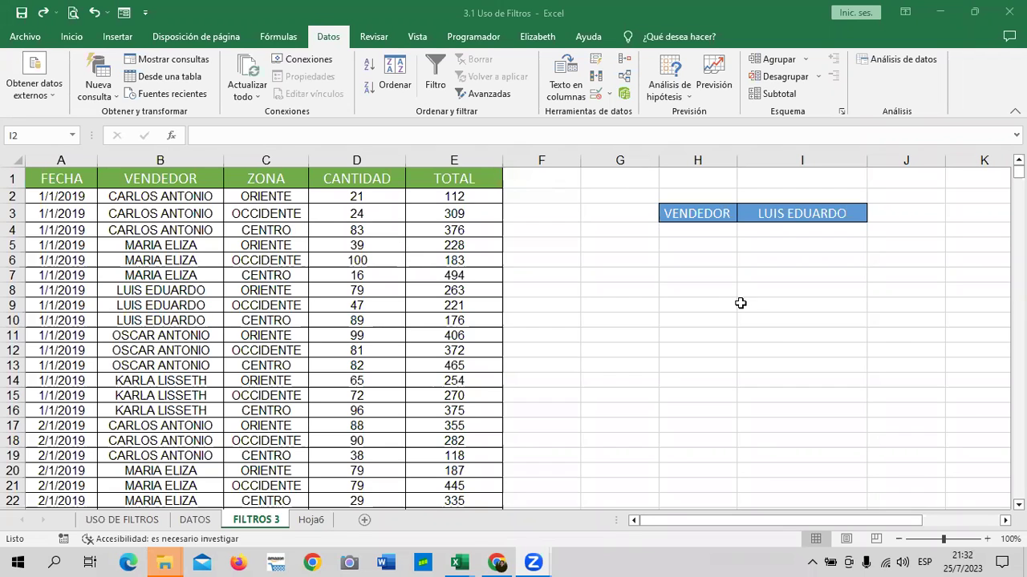
Set the vendor drop-down in I3 to OSCAR ANTONIO.
left_click(769, 215)
left_click(873, 214)
left_click(818, 228)
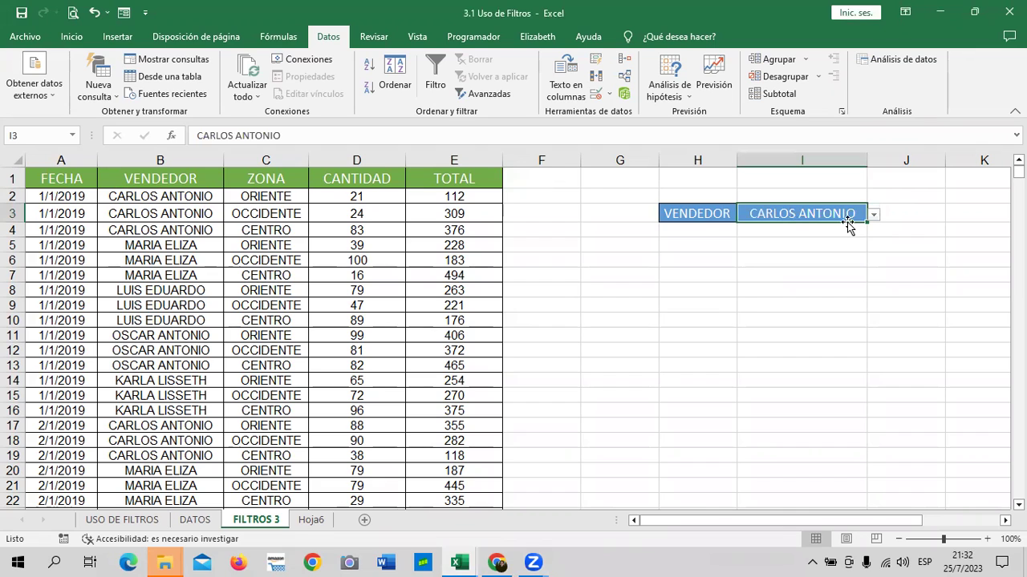
left_click(874, 215)
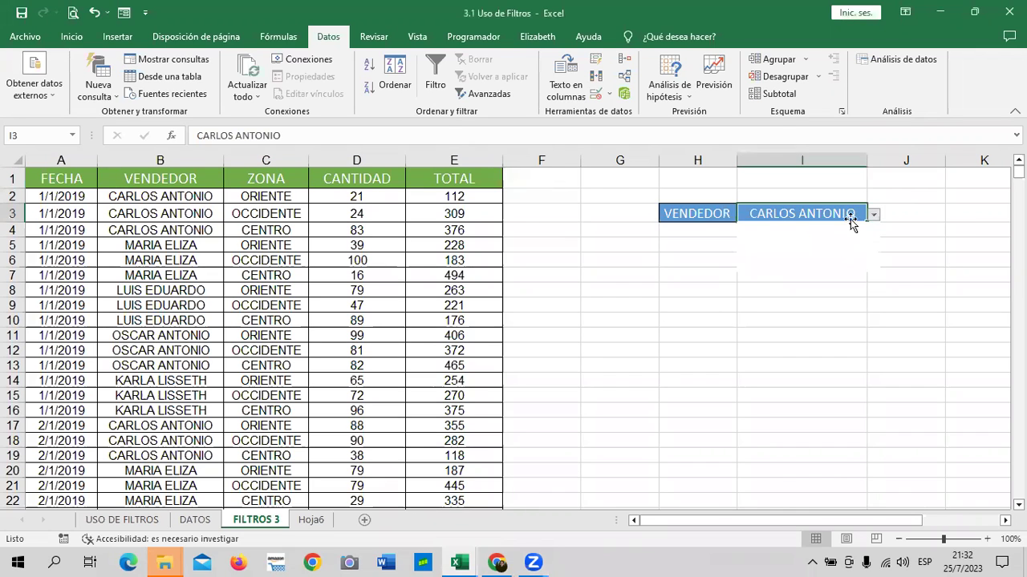
left_click(843, 260)
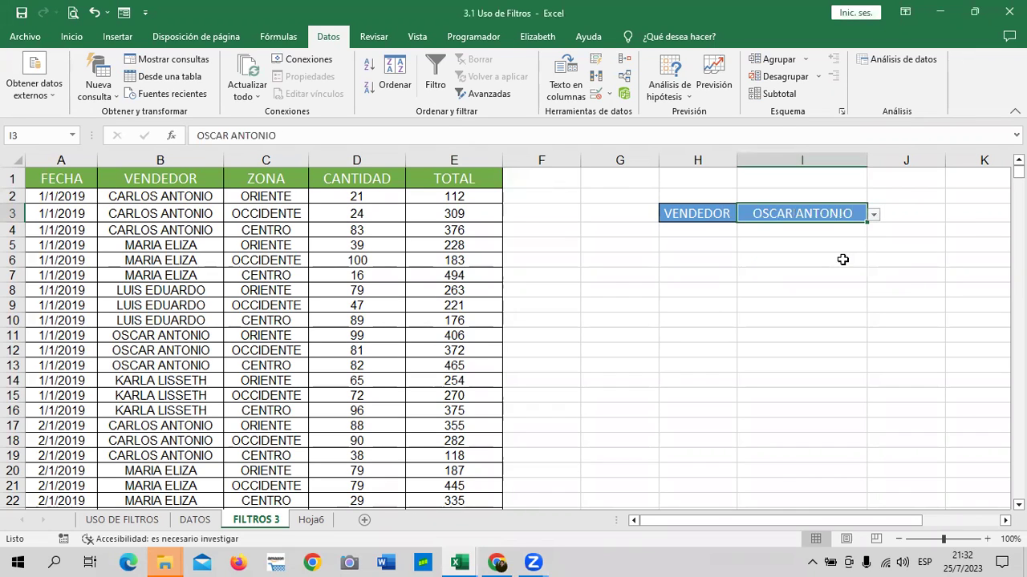
left_click(742, 363)
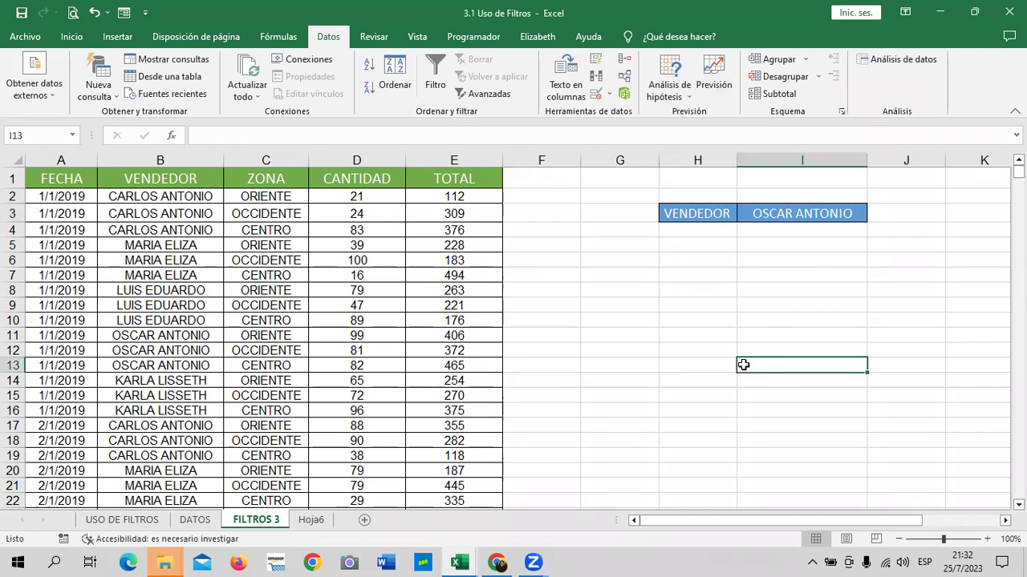
left_click(675, 280)
left_click(677, 255)
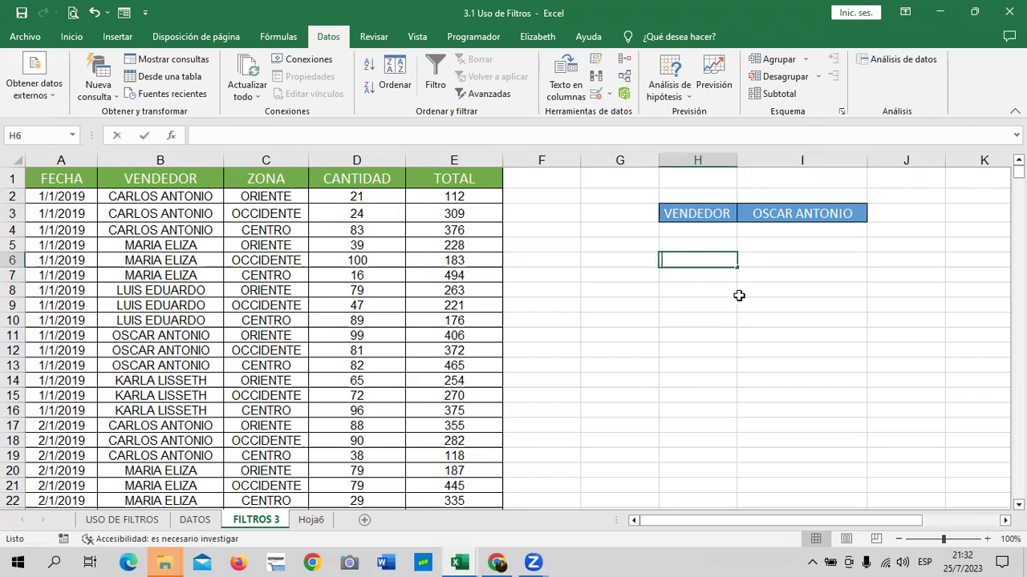
Enter the headers ZONA in H6 and VENTA in I6.
type("ZONA")
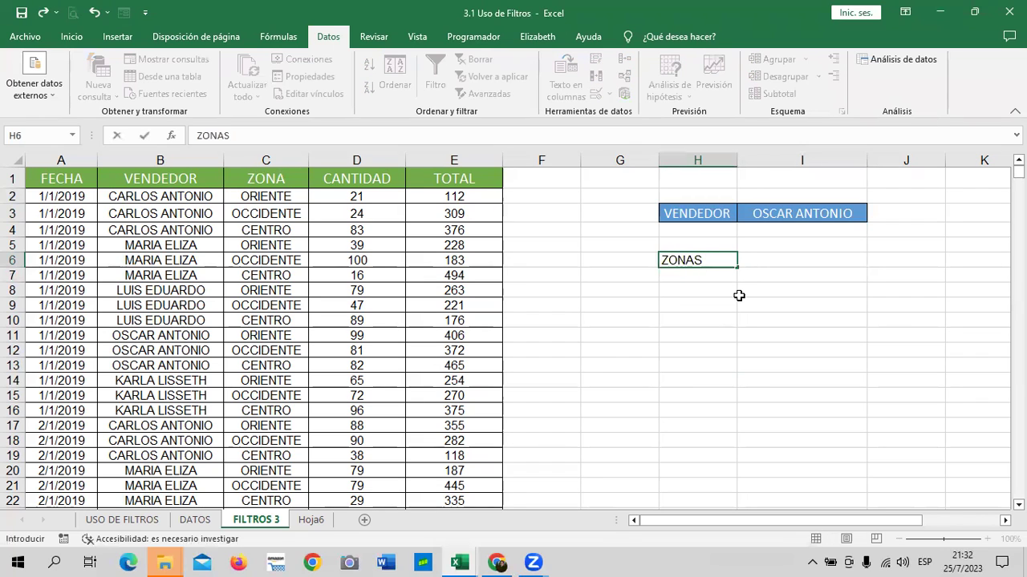
left_click(810, 345)
left_click(792, 258)
type("VEN")
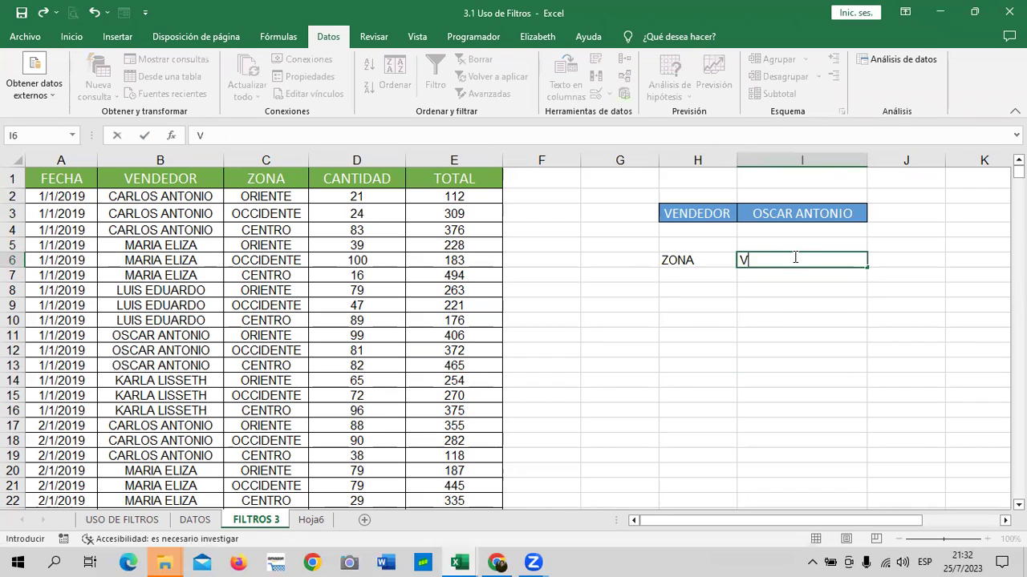
type("TA")
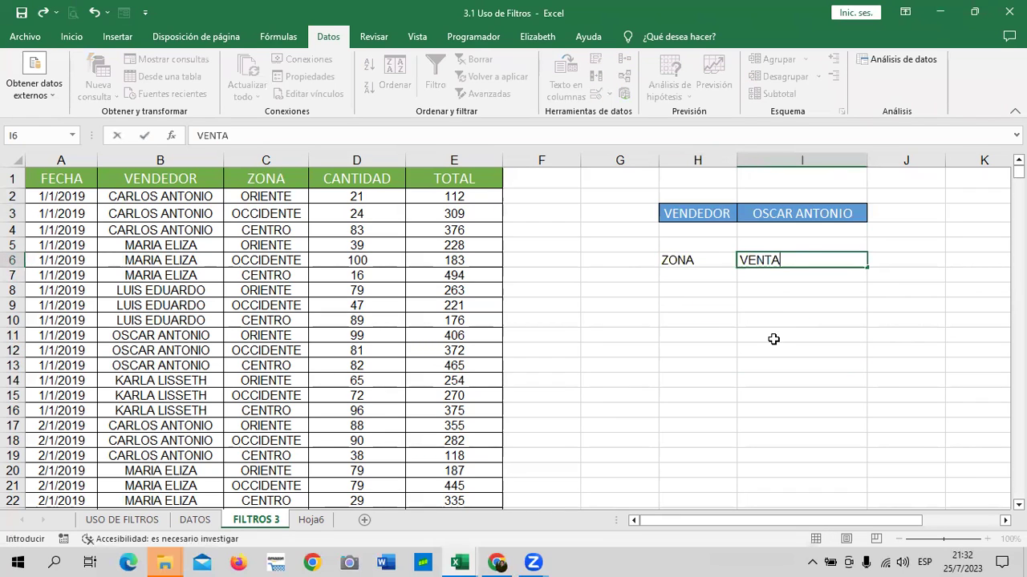
left_click(775, 340)
Center the ZONA and VENTA headers and give them a border.
left_click_drag(710, 260, 791, 249)
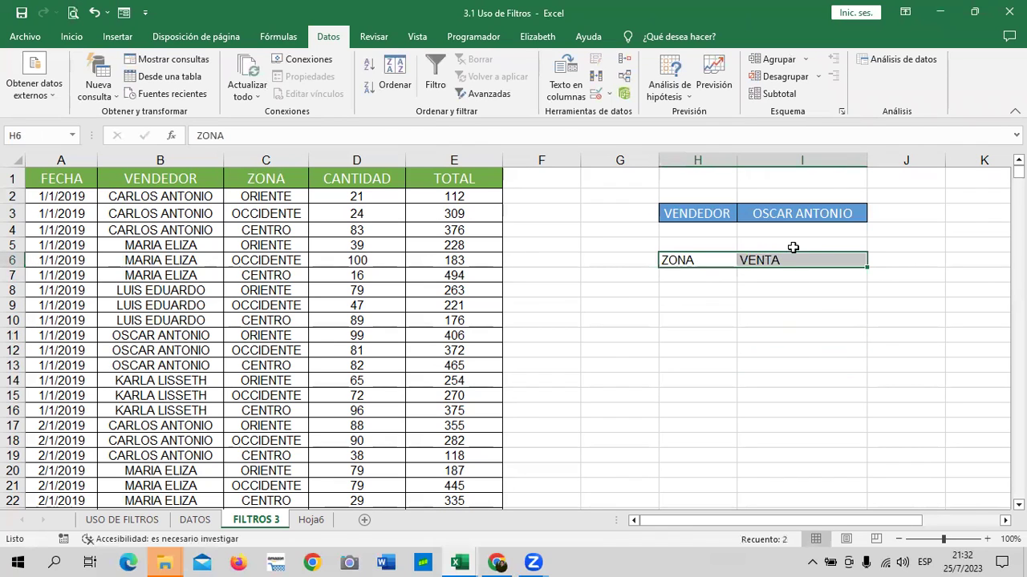
left_click(87, 38)
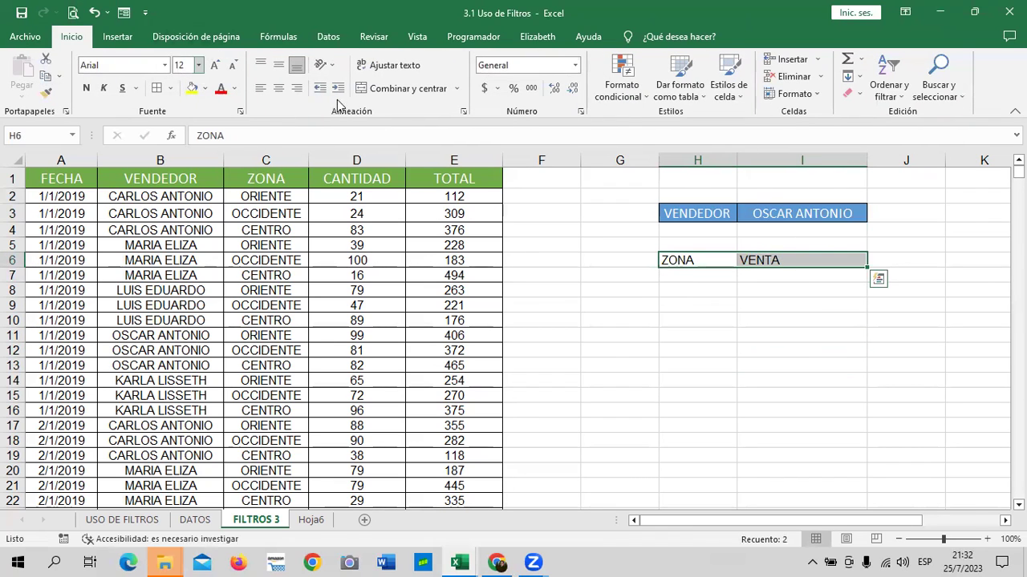
left_click(278, 88)
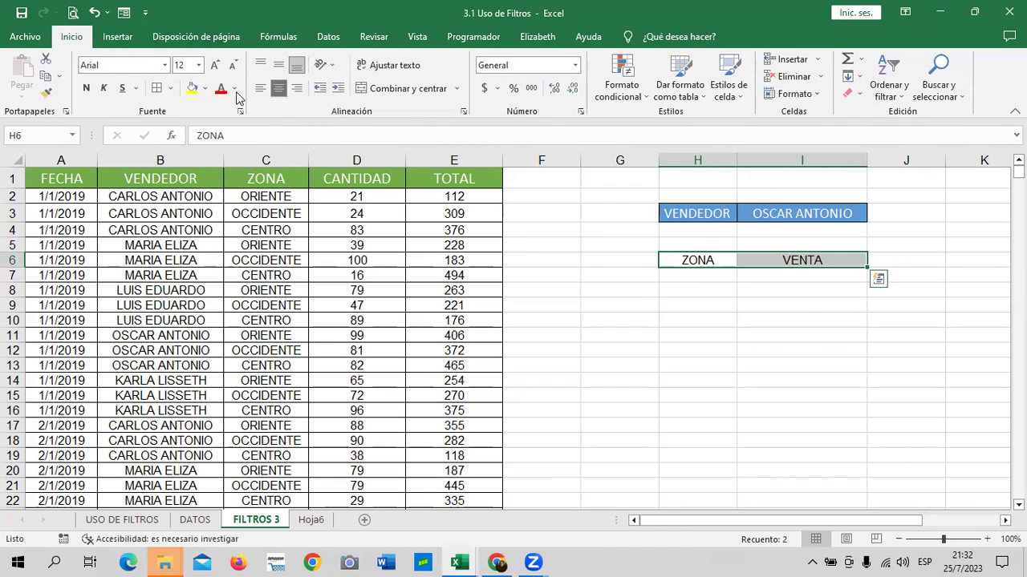
left_click(157, 89)
Apply all borders to the range H6:I9.
left_click_drag(698, 262, 701, 294)
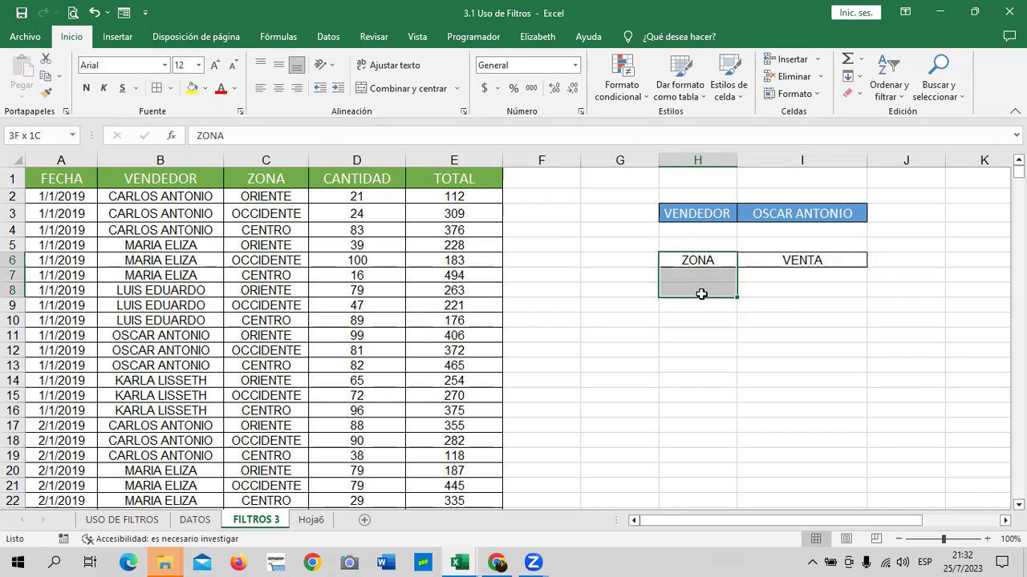
left_click(693, 276)
left_click_drag(695, 264, 800, 311)
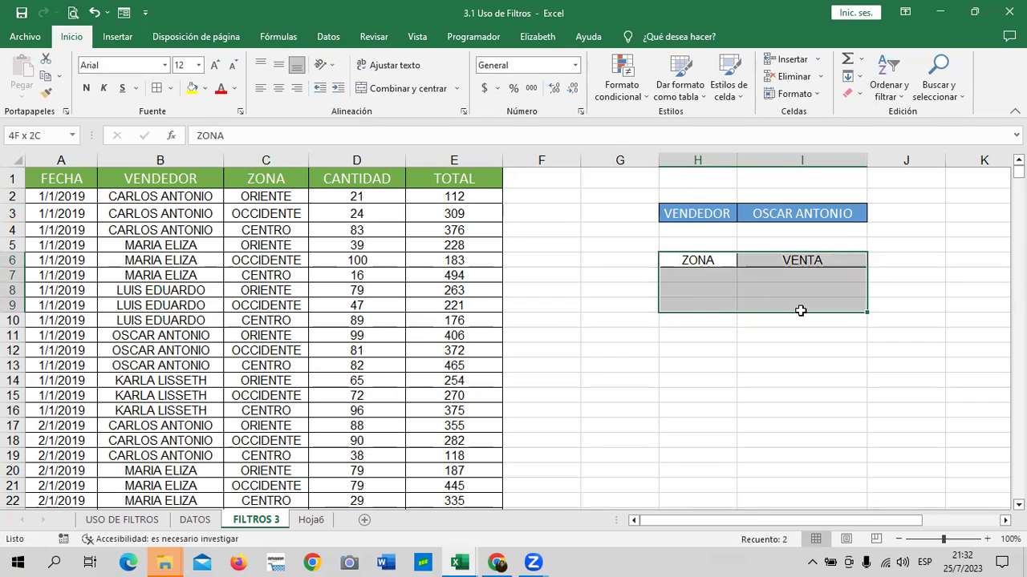
left_click(157, 89)
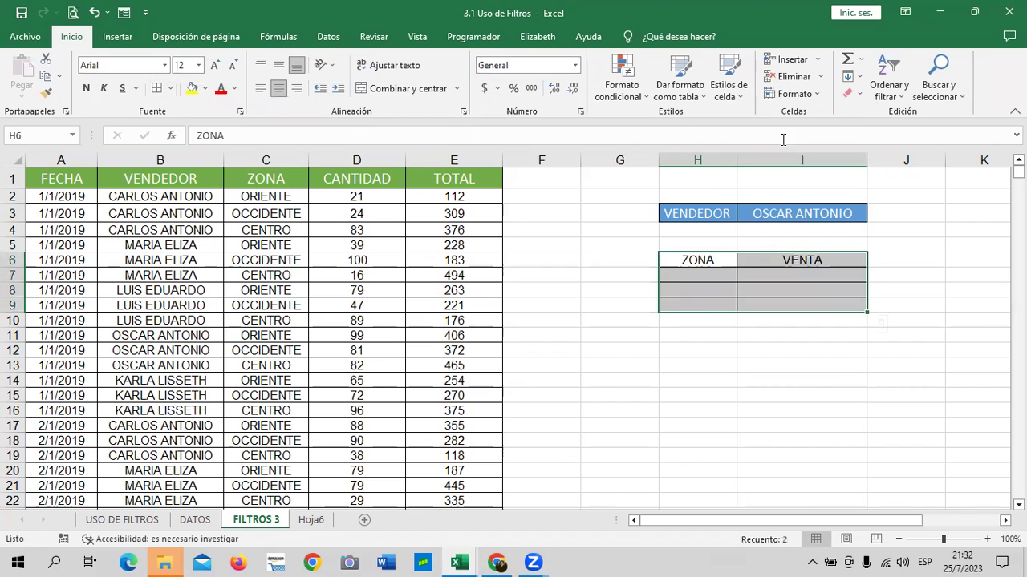
left_click(728, 87)
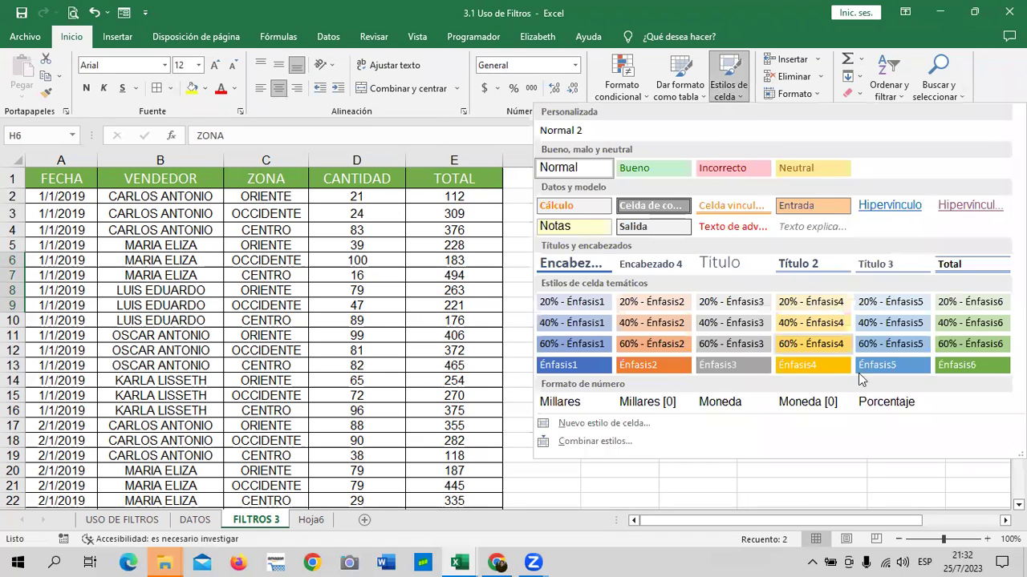
Apply the Énfasis5 cell style to H6:I9 and set its font size to 14.
left_click(894, 367)
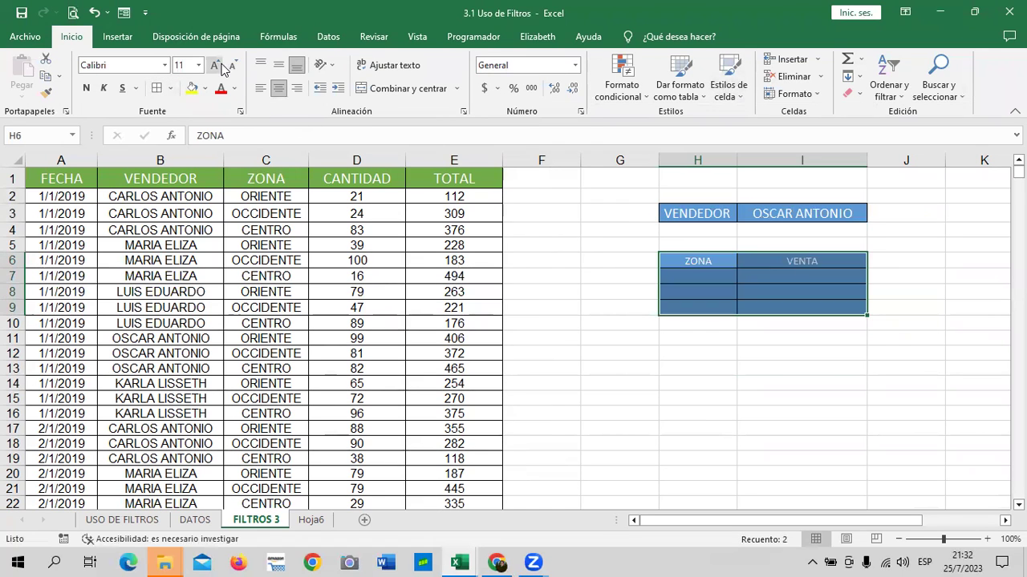
left_click(215, 65)
left_click(215, 65)
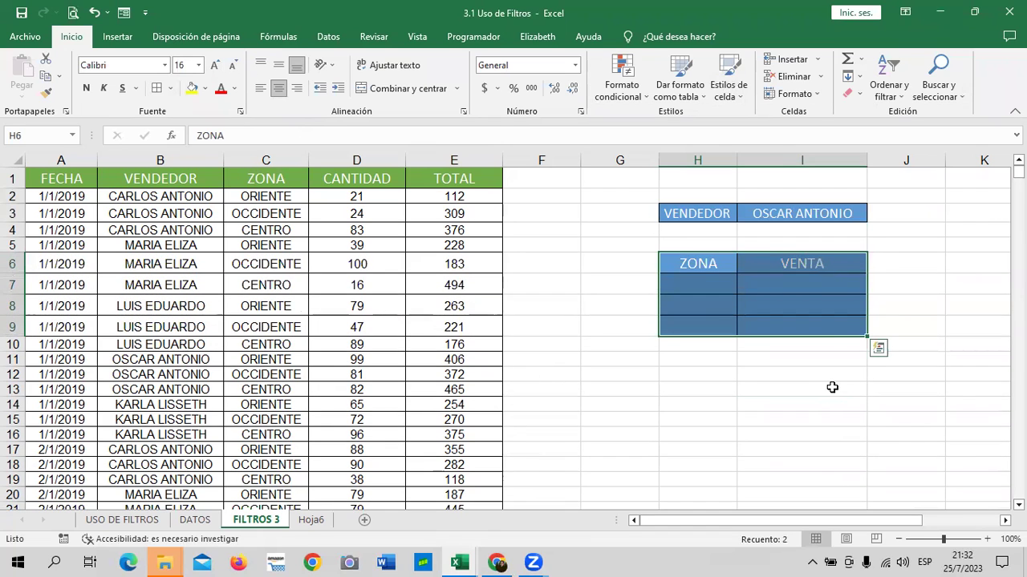
left_click(232, 64)
left_click(803, 424)
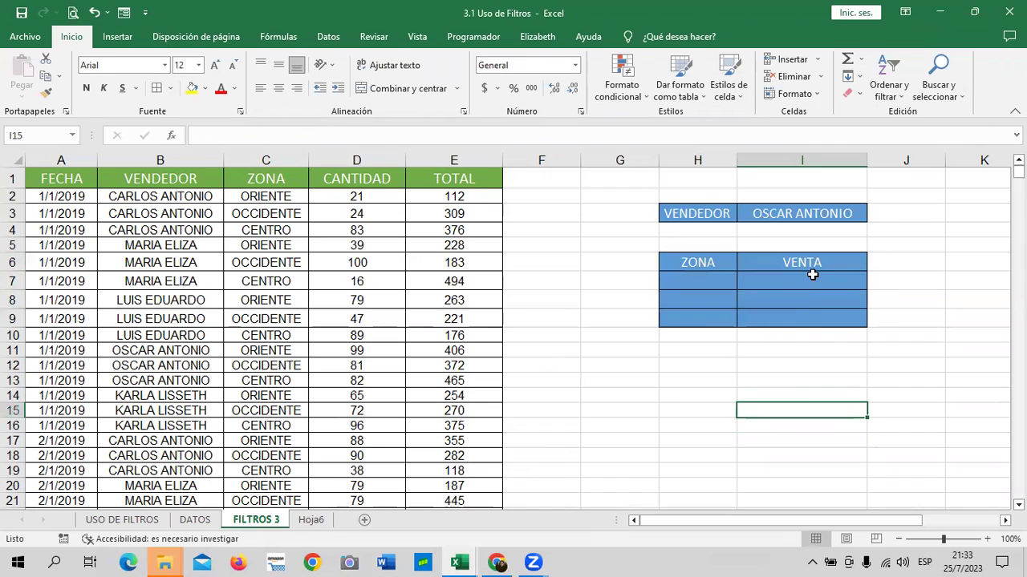
left_click_drag(782, 279, 810, 312)
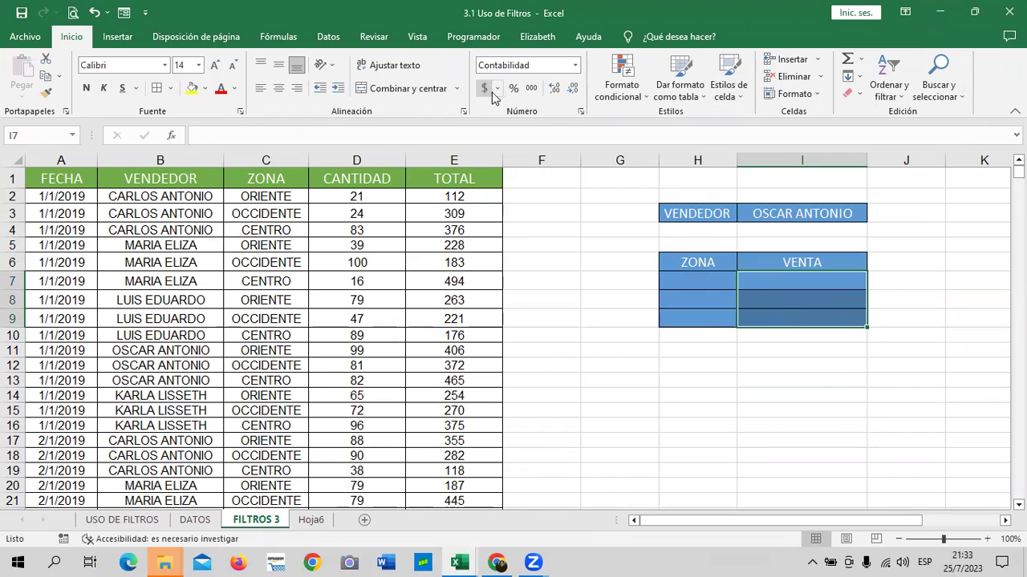
left_click_drag(673, 280, 686, 320)
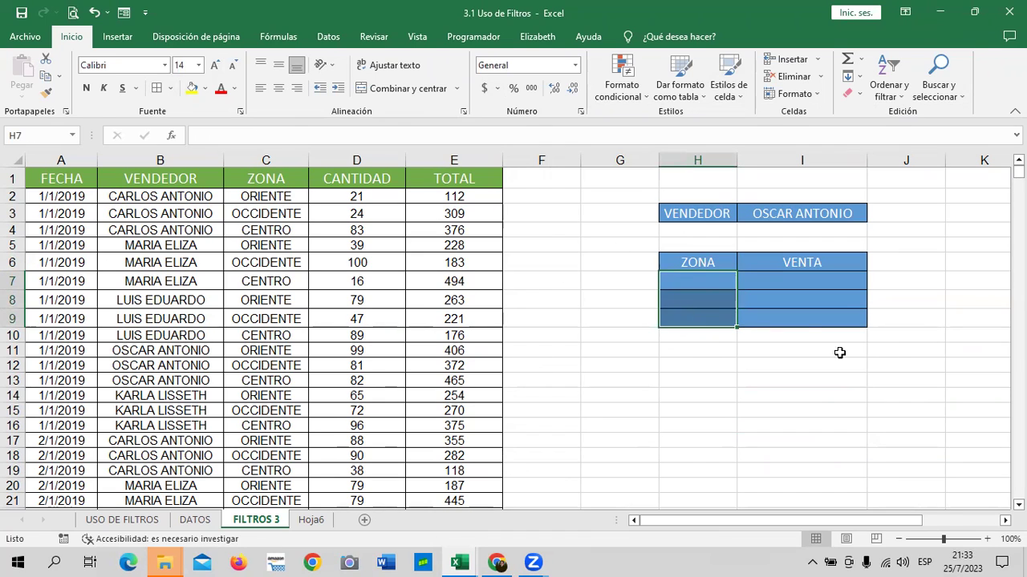
left_click(866, 416)
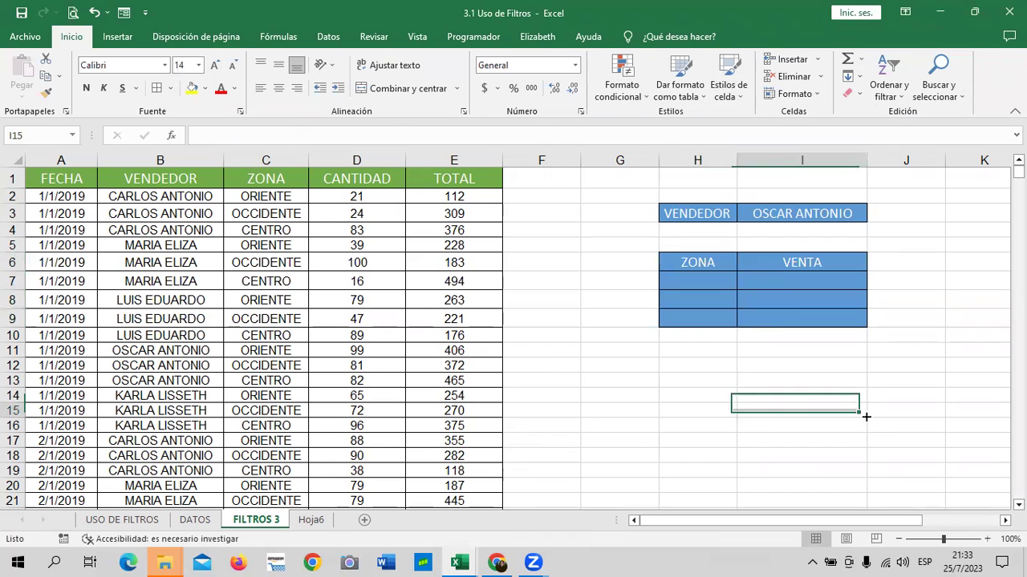
Copy the ZONA column C2:C16441 into Hoja6 starting at B2, widening column B.
left_click(290, 196)
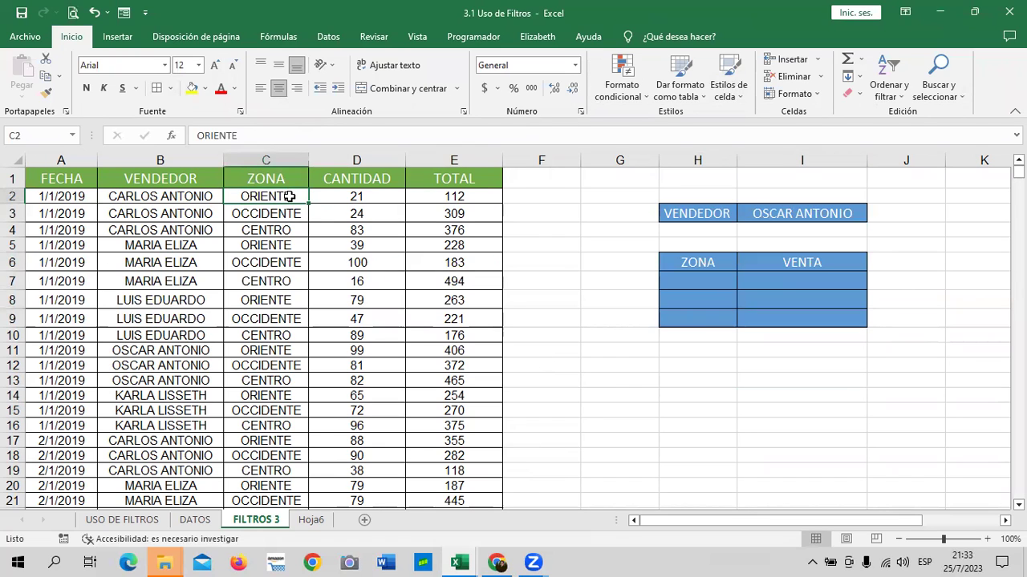
key("ctrl+shift+Down")
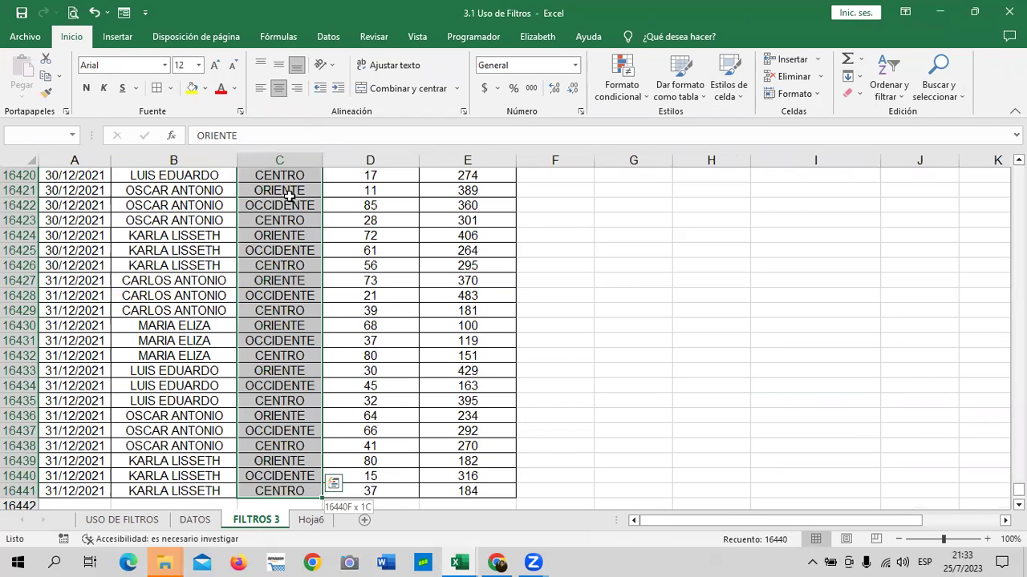
right_click(290, 184)
left_click(319, 235)
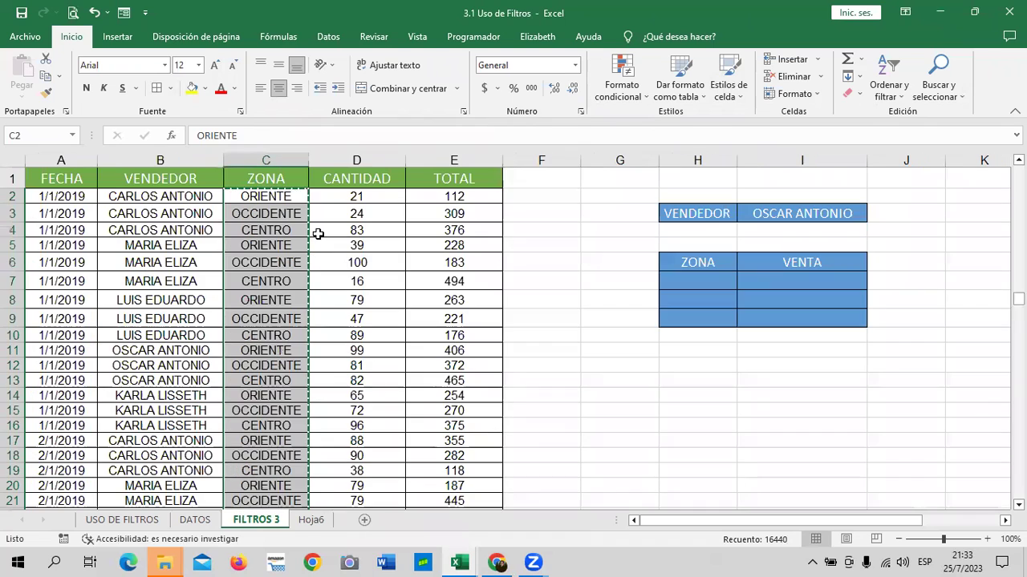
left_click(312, 520)
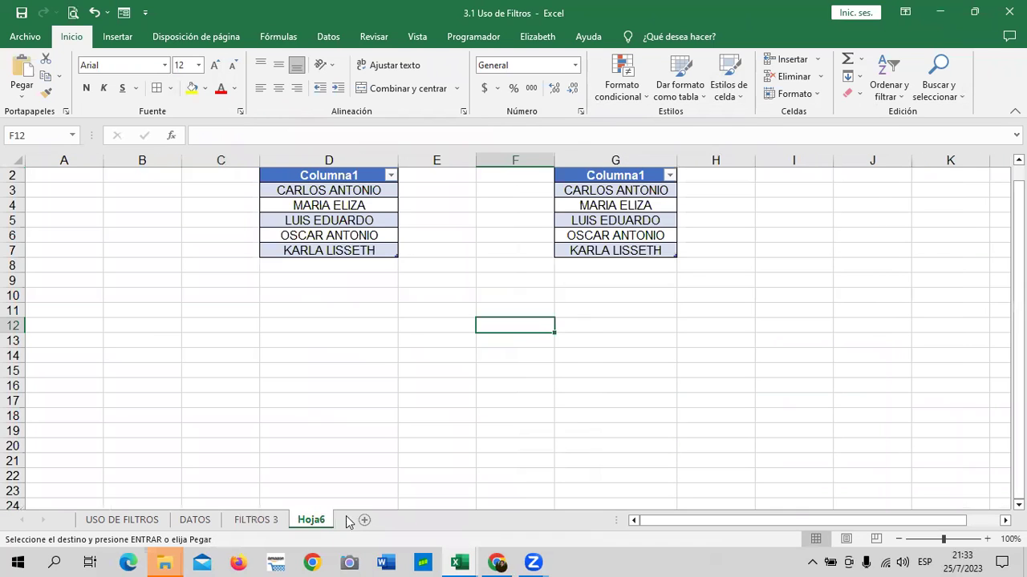
left_click(140, 171)
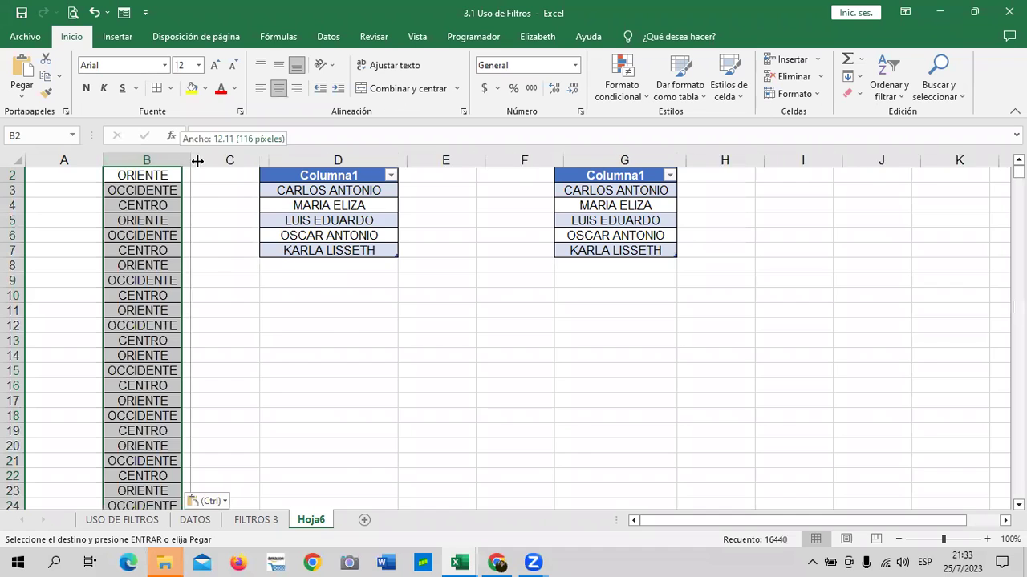
left_click_drag(180, 157, 202, 157)
left_click(298, 322)
Turn the pasted zone list into a table and remove its duplicates.
left_click(167, 308)
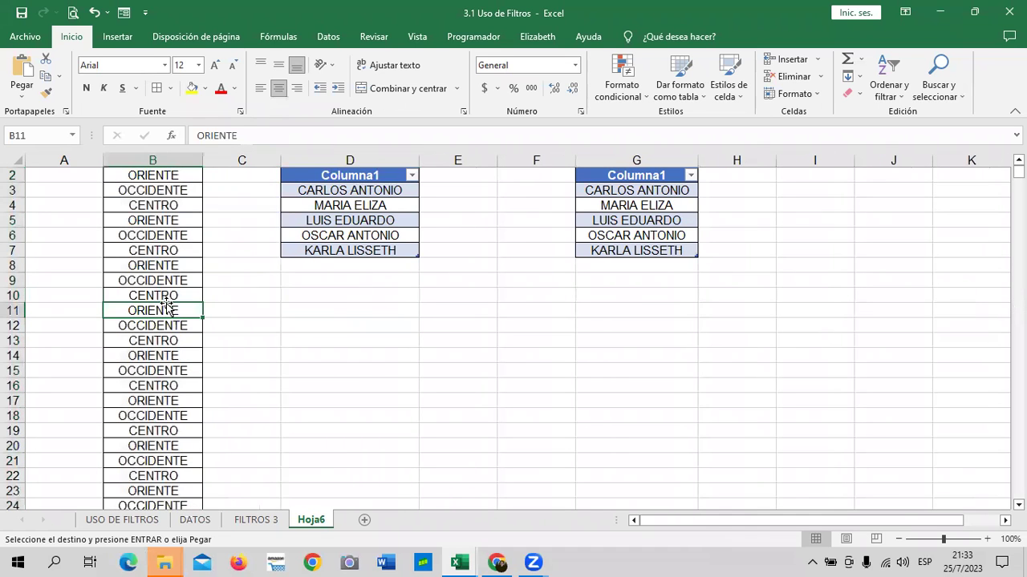
left_click(126, 37)
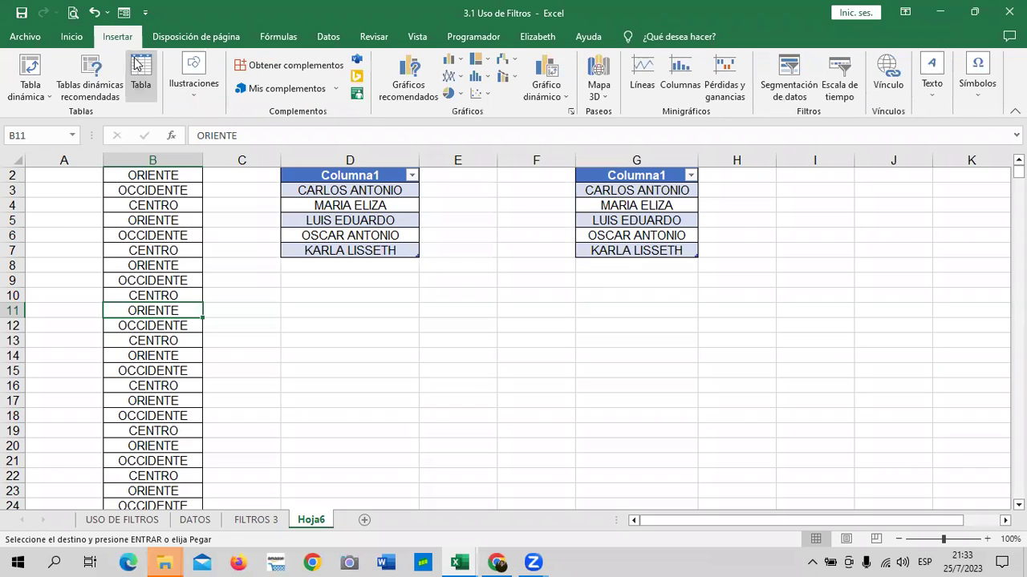
left_click(137, 58)
left_click(532, 243)
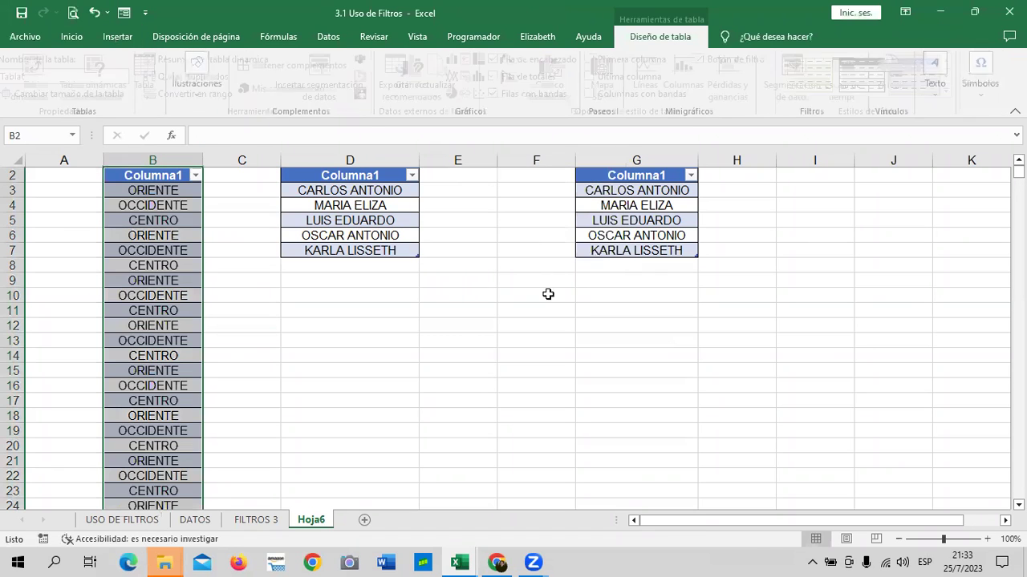
left_click(214, 80)
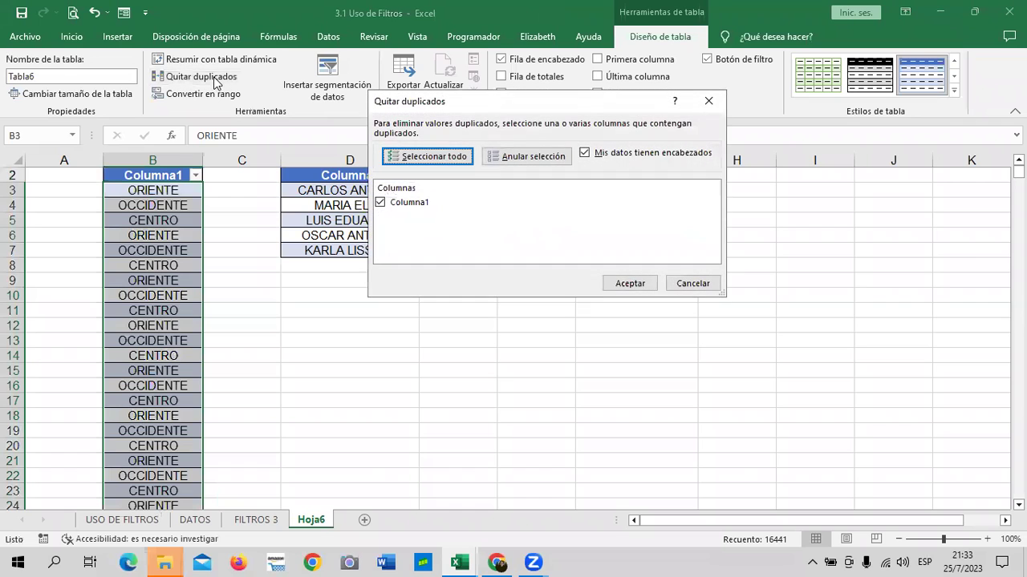
left_click(623, 284)
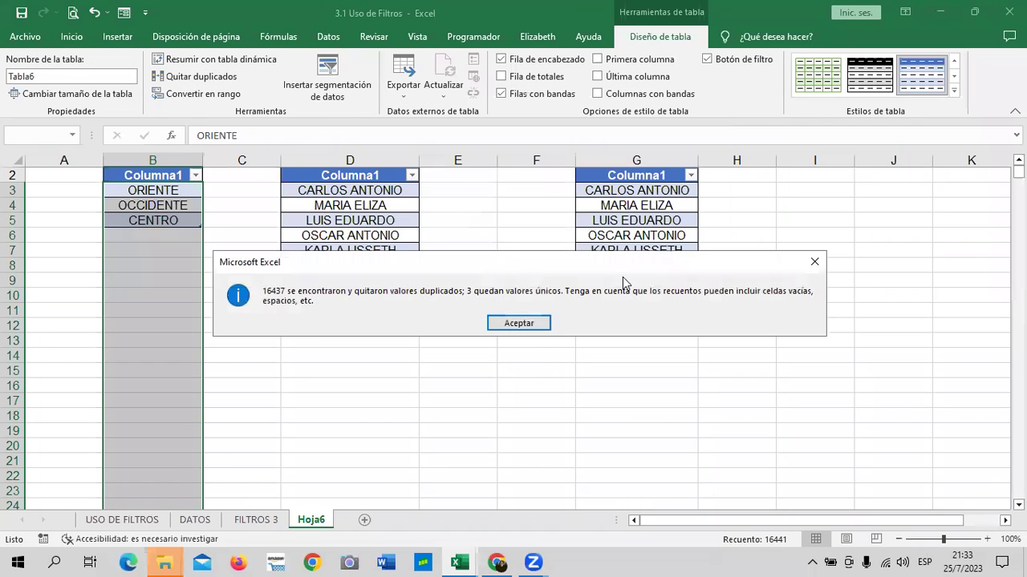
left_click(510, 323)
left_click(595, 401)
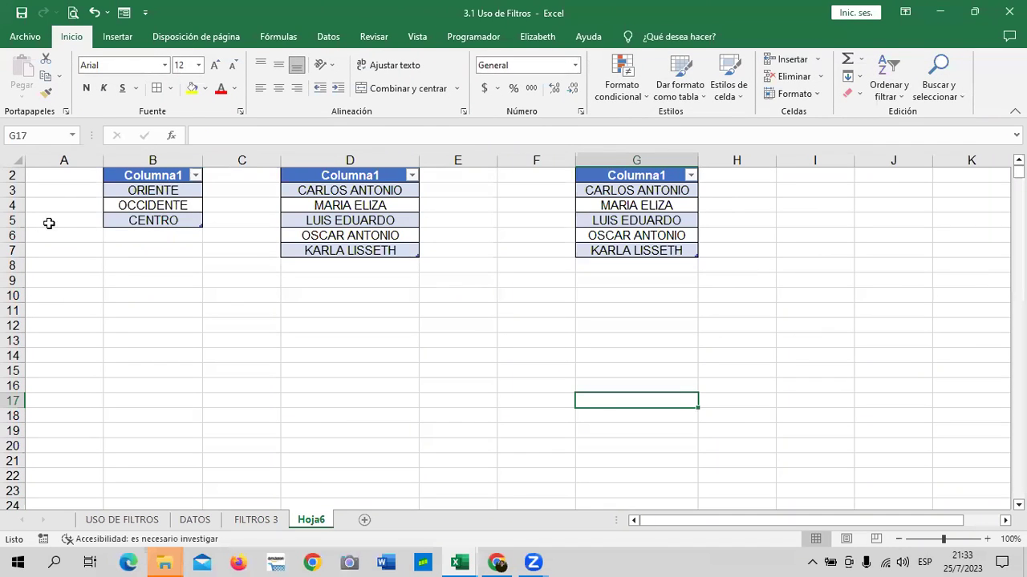
Copy the three unique zones in B3:B5 (ORIENTE, OCCIDENTE, CENTRO).
left_click_drag(173, 189, 168, 213)
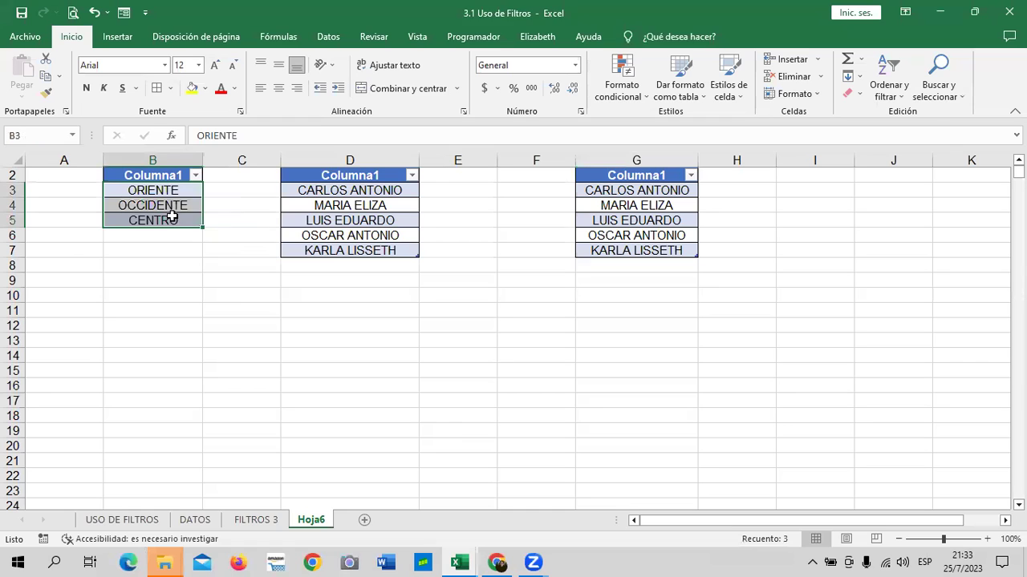
right_click(168, 214)
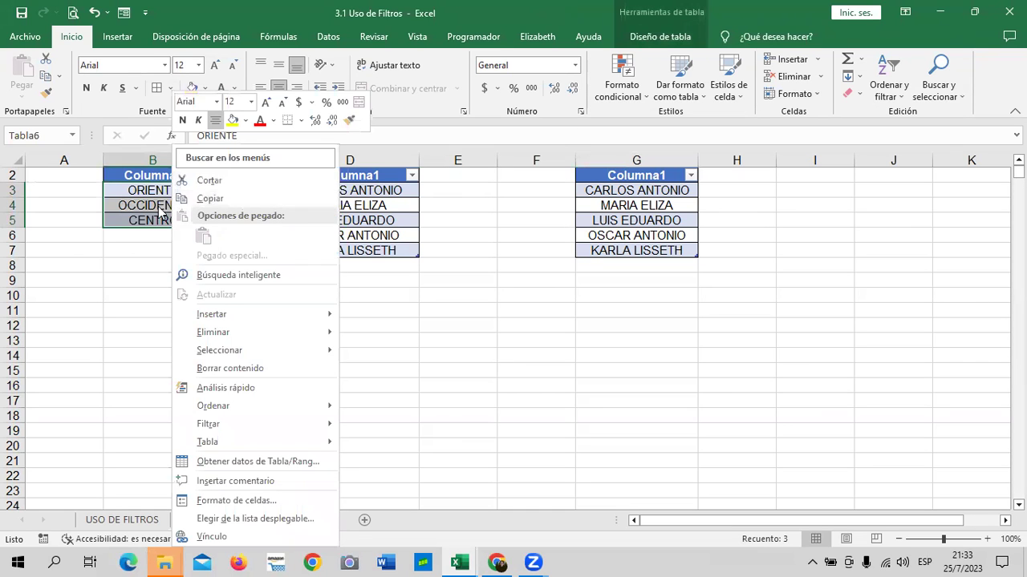
left_click(249, 199)
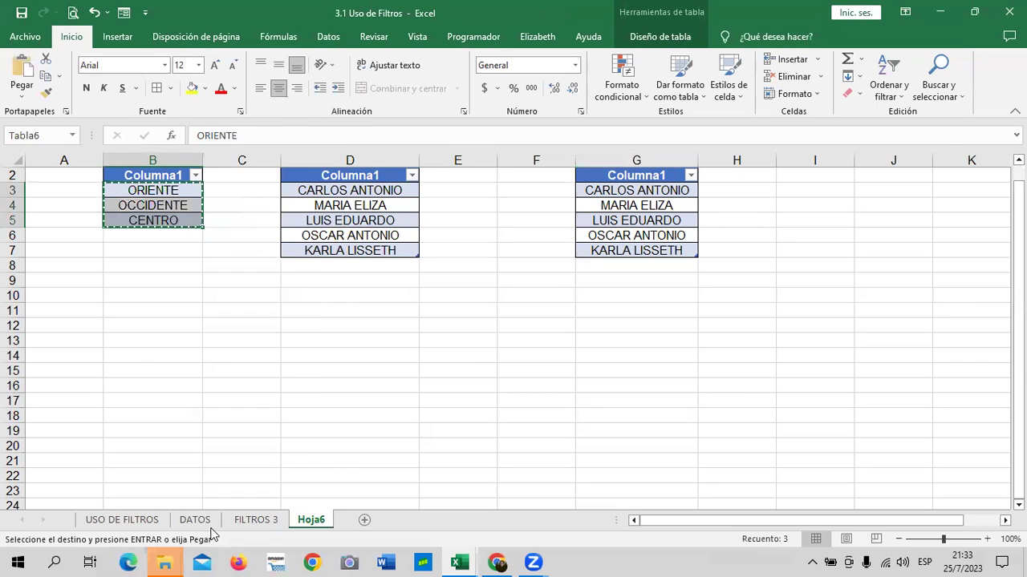
left_click(255, 520)
Paste ORIENTE, OCCIDENTE and CENTRO into H7:H9 and widen column H.
left_click(701, 278)
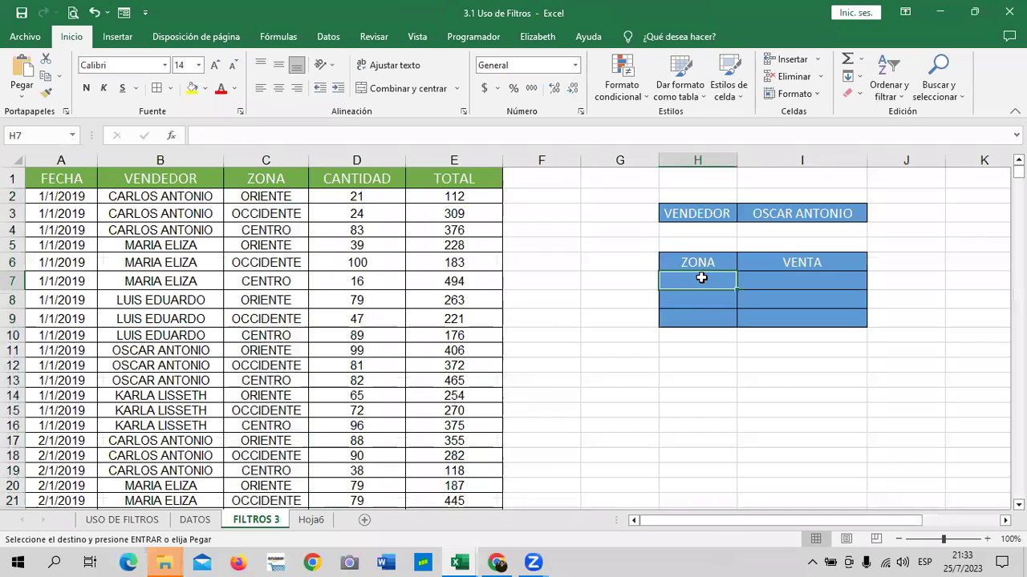
key("ctrl+v")
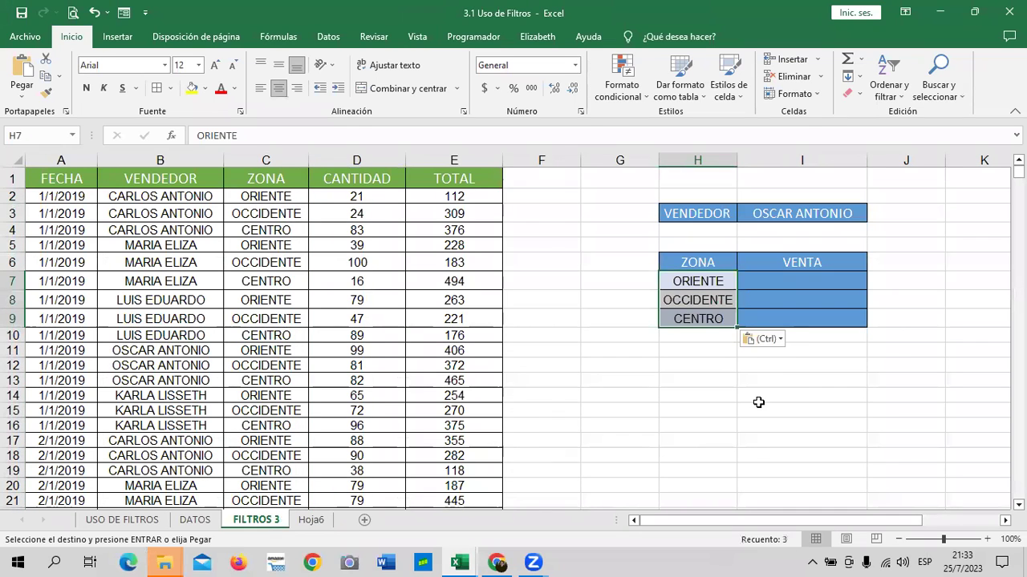
left_click(760, 406)
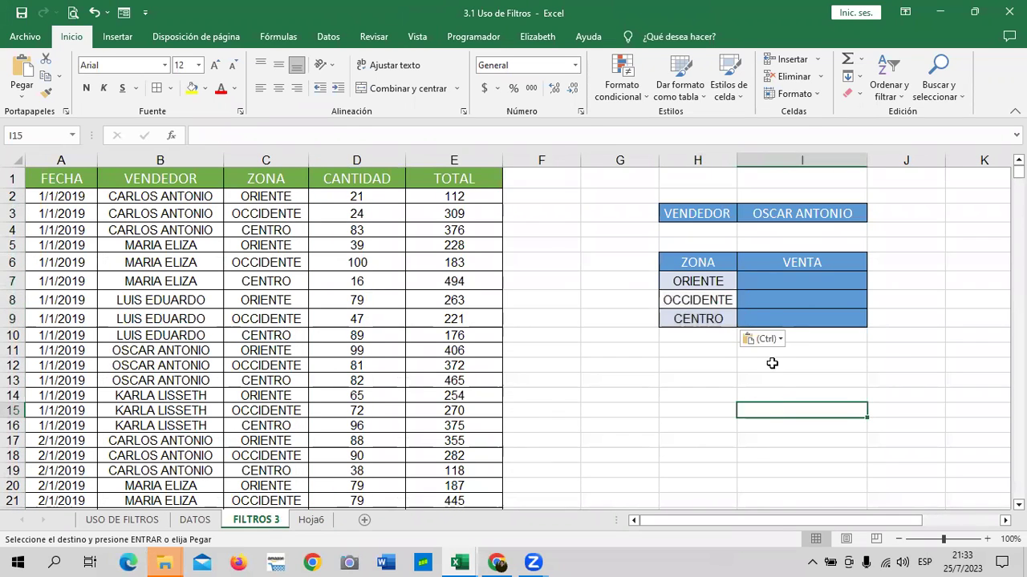
left_click_drag(737, 160, 745, 160)
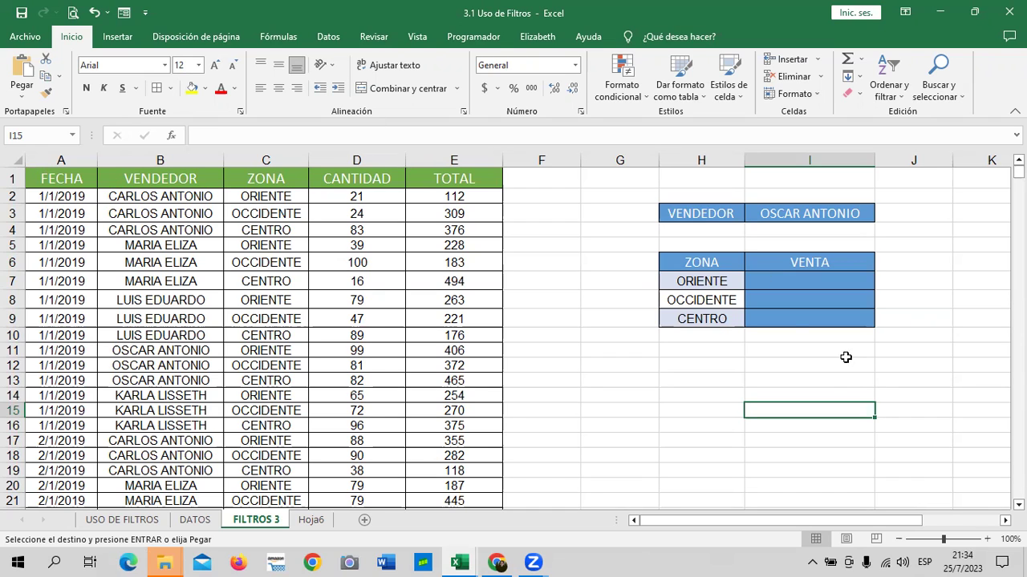
Change the I3 vendor drop-down from OSCAR ANTONIO to LUIS EDUARDO.
left_click(827, 279)
left_click_drag(827, 279, 825, 322)
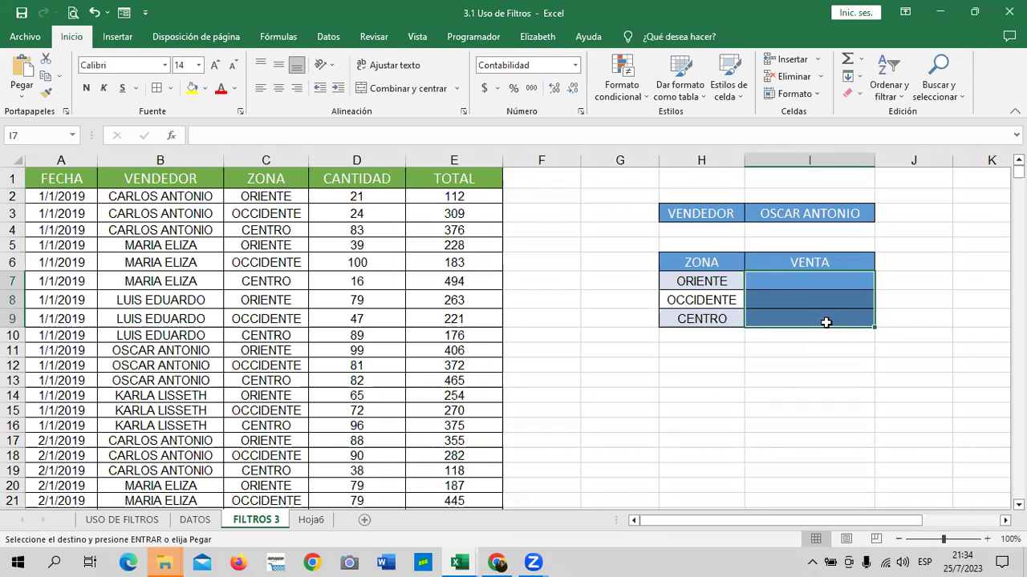
left_click(850, 212)
left_click(881, 217)
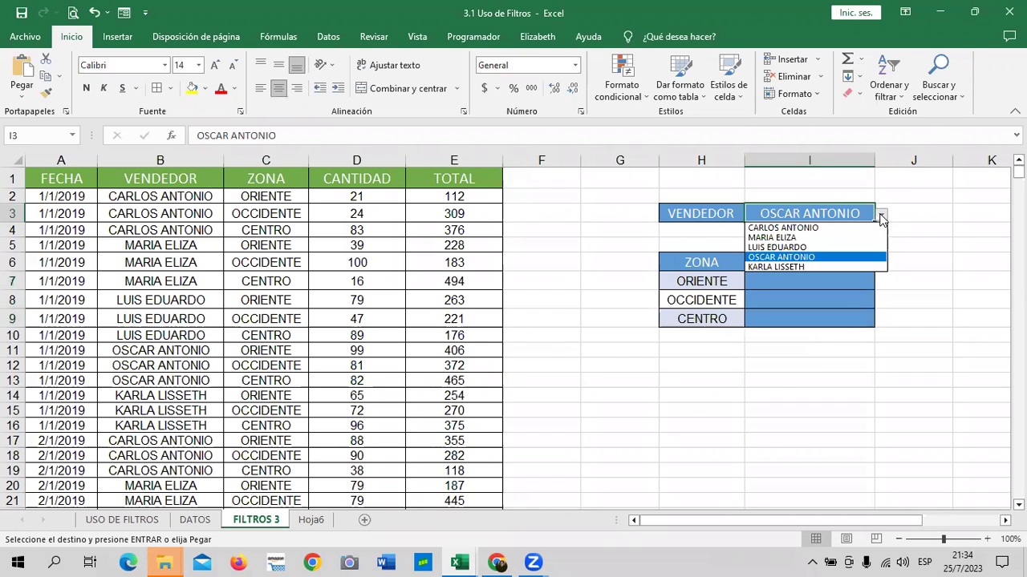
left_click(855, 228)
left_click(880, 215)
left_click(843, 241)
left_click(916, 302)
left_click(818, 277)
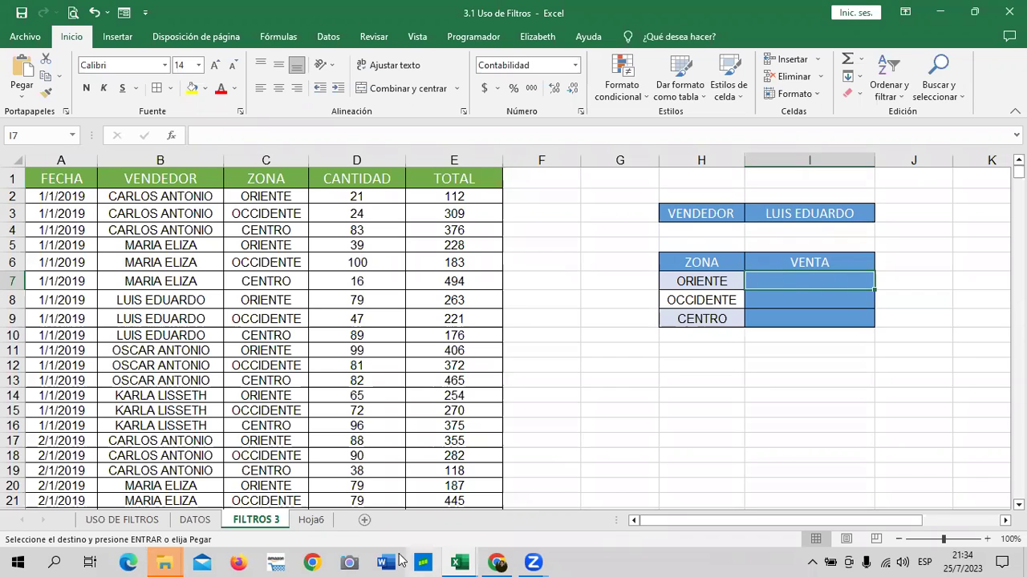
mouse_move(494, 560)
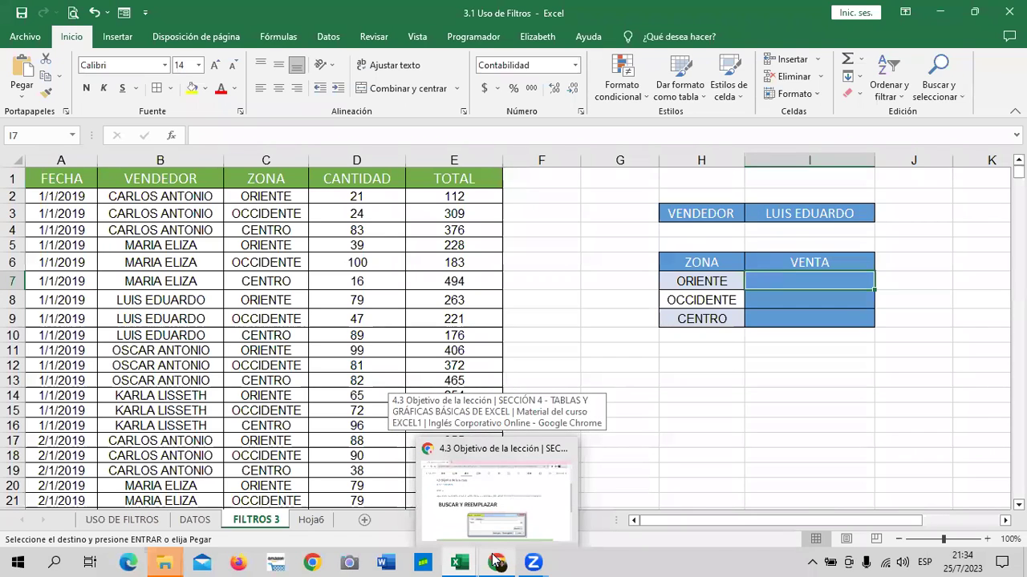
left_click(722, 453)
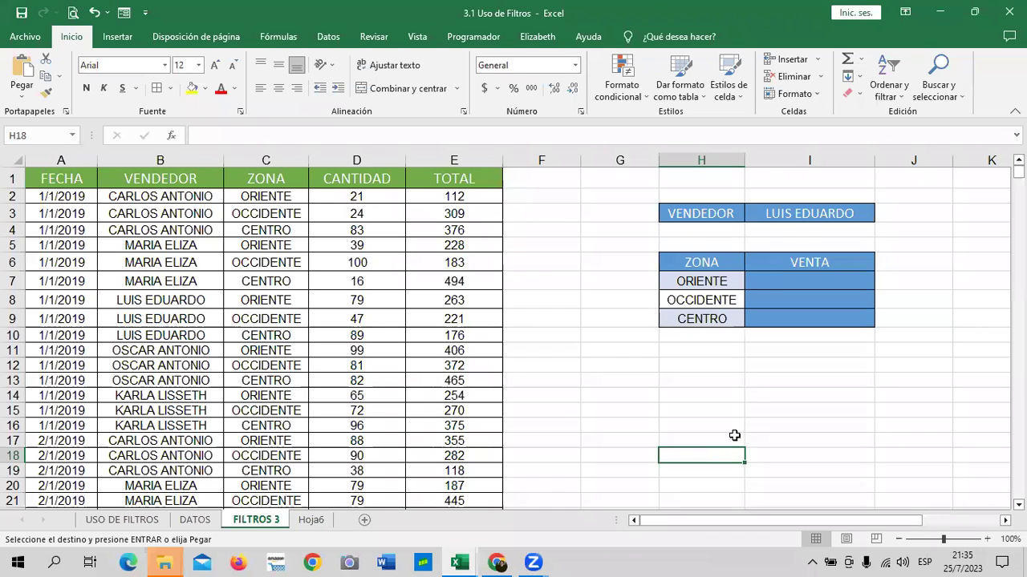
In I7, insert SUMAR.SI.CONJUNTO from autocomplete and begin its sum range at E2.
left_click(893, 420)
left_click(766, 281)
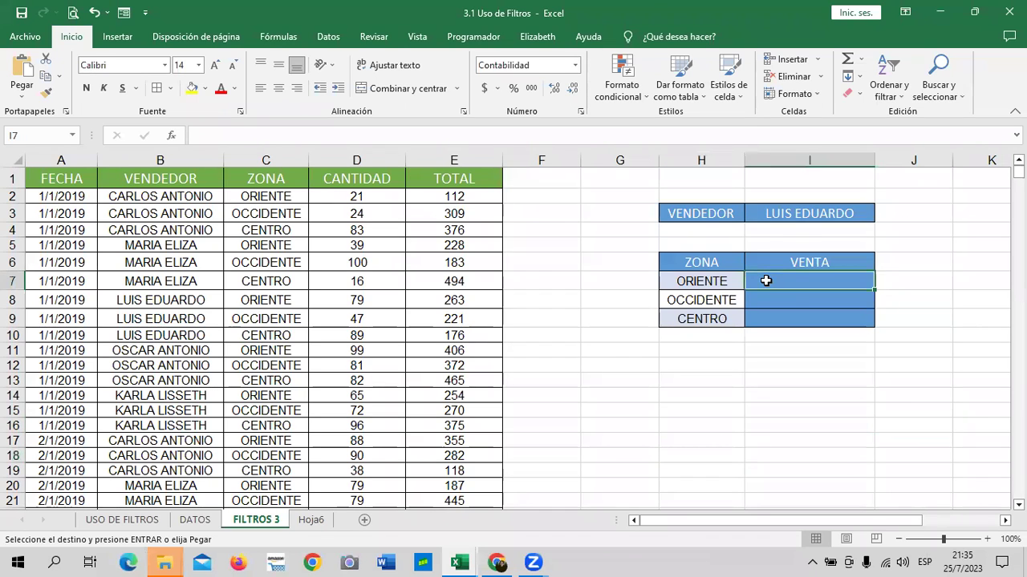
type("=SUMA")
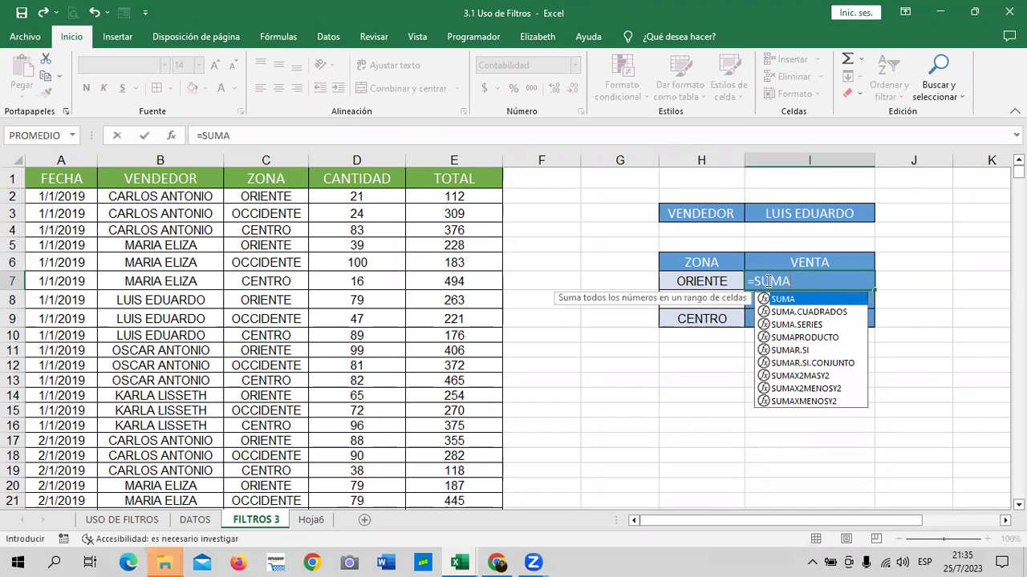
type("R")
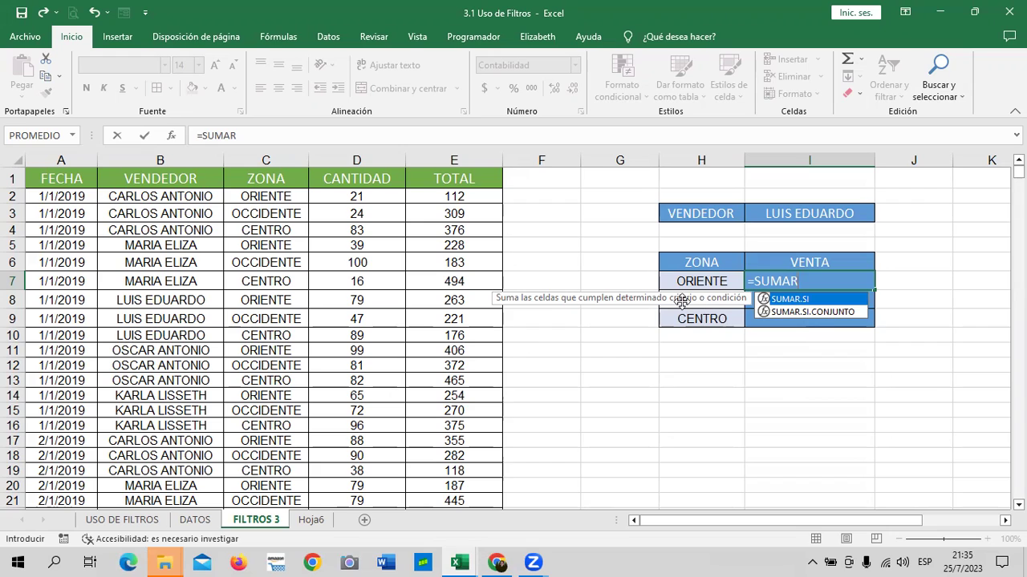
double_click(824, 310)
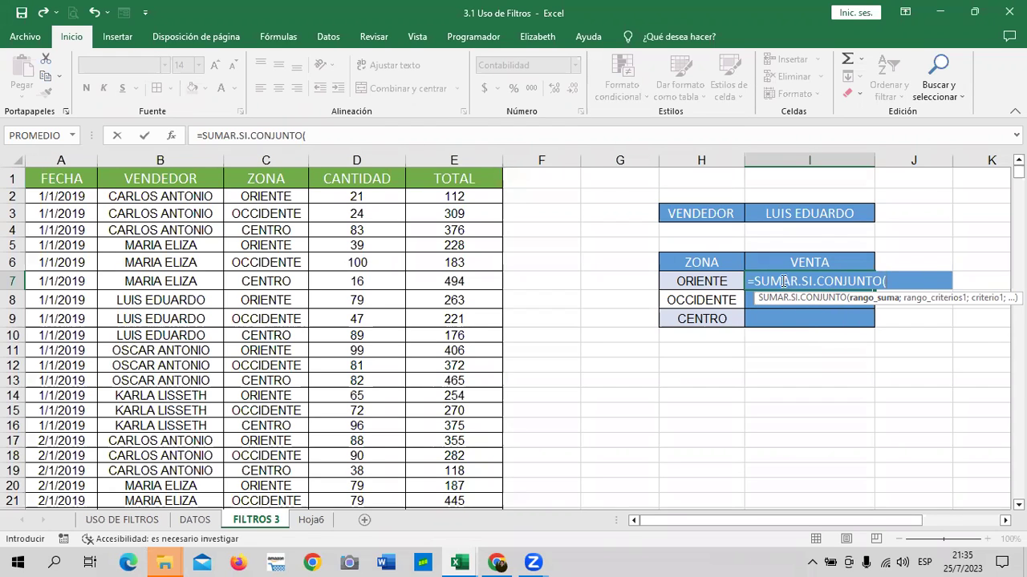
left_click(392, 136)
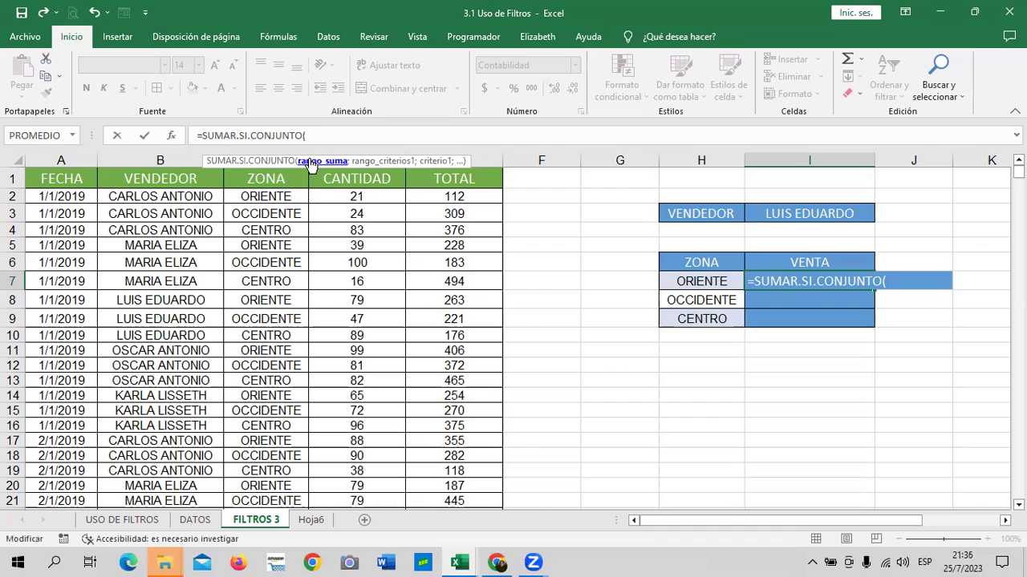
left_click(480, 199)
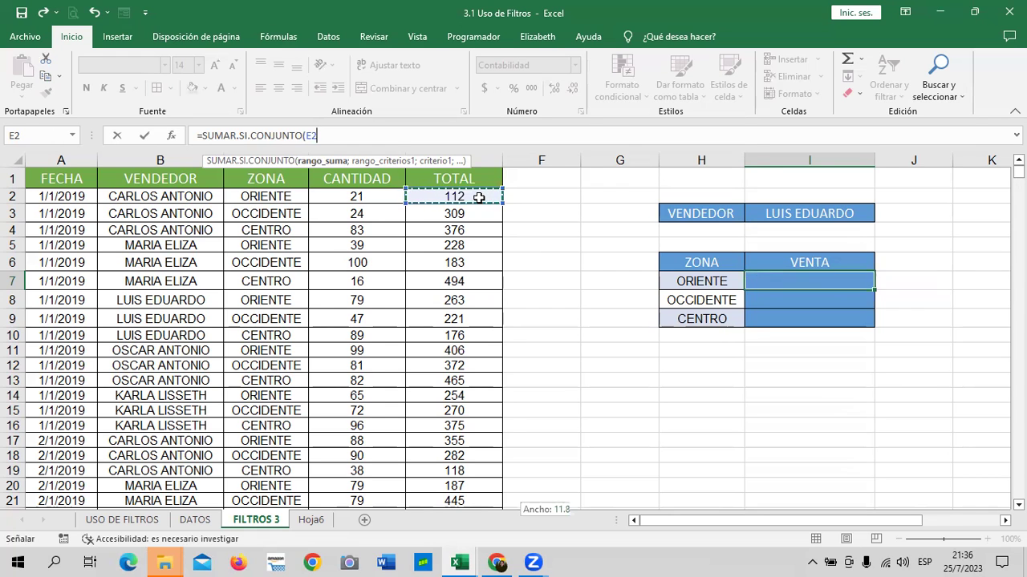
Extend the sum range to E2:E16441 and add an argument separator.
key("ctrl+shift+Down")
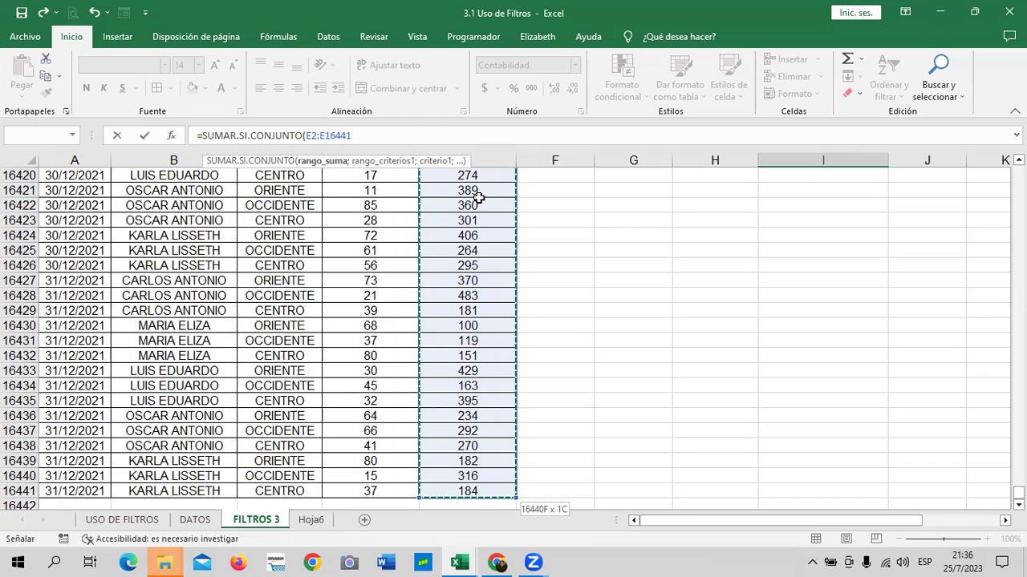
left_click(407, 142)
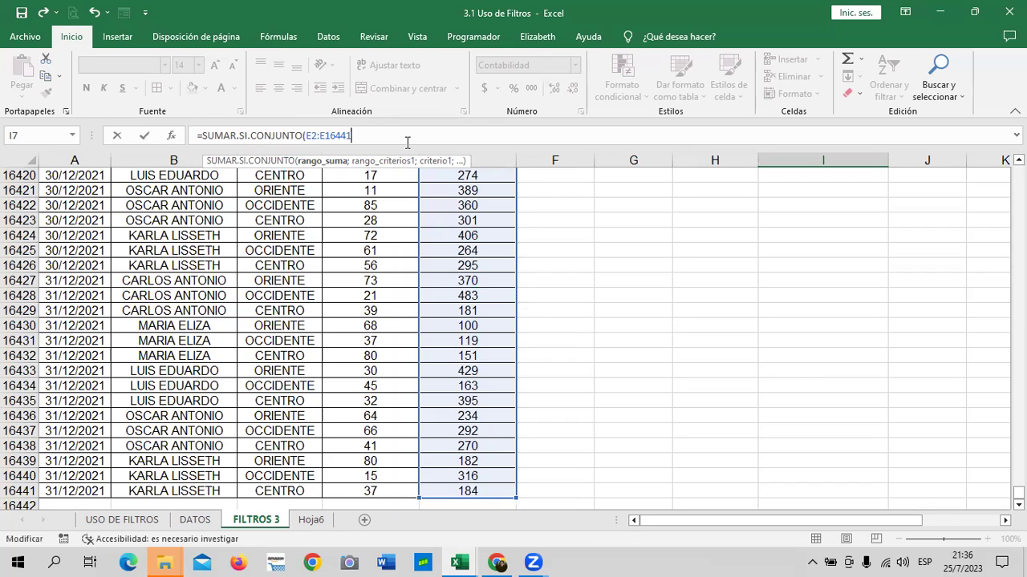
type(";")
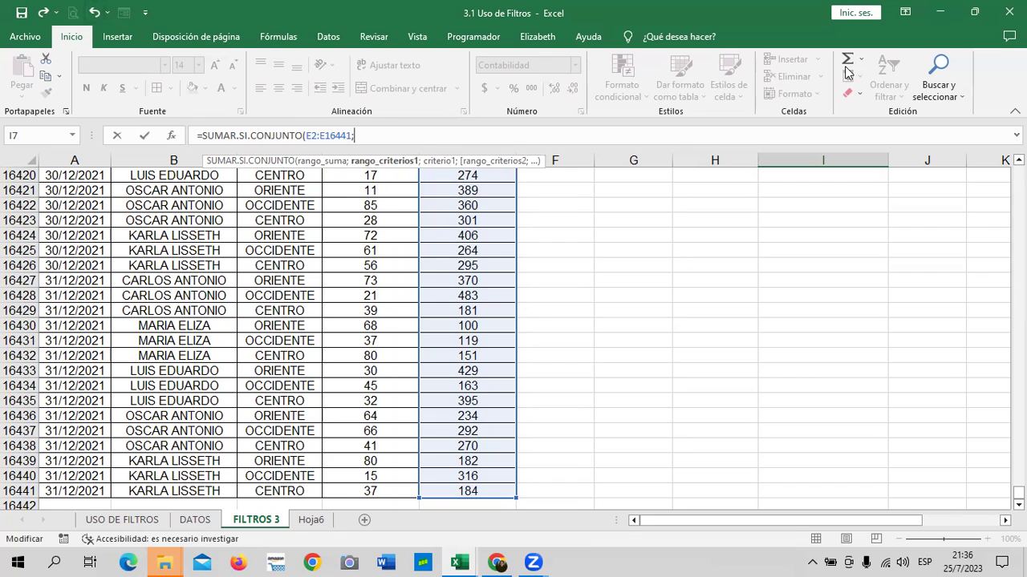
left_click_drag(1018, 492, 1018, 172)
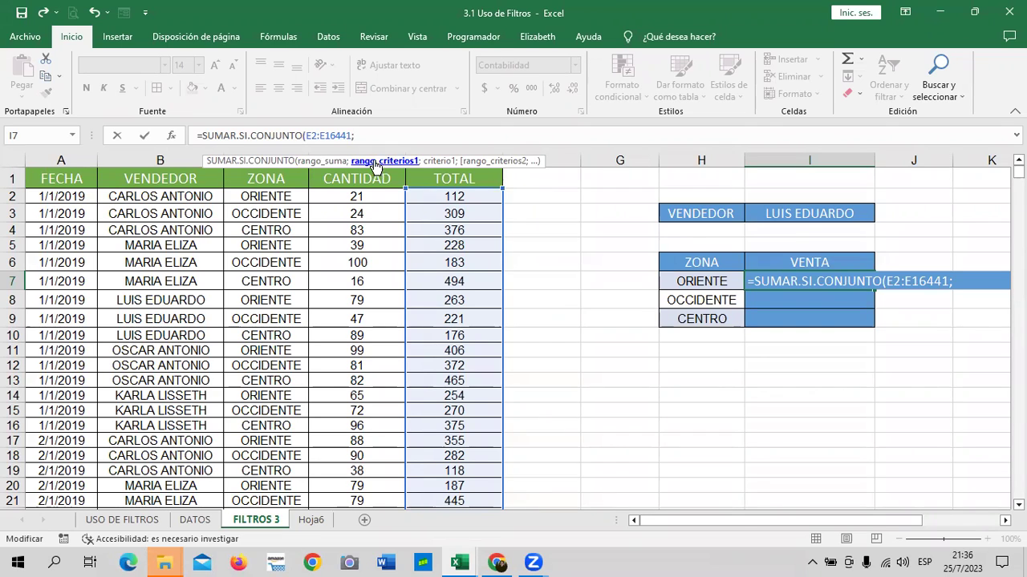
Add criteria range B2:B16441 with the chosen vendor in I3 as its criterion.
left_click(203, 196)
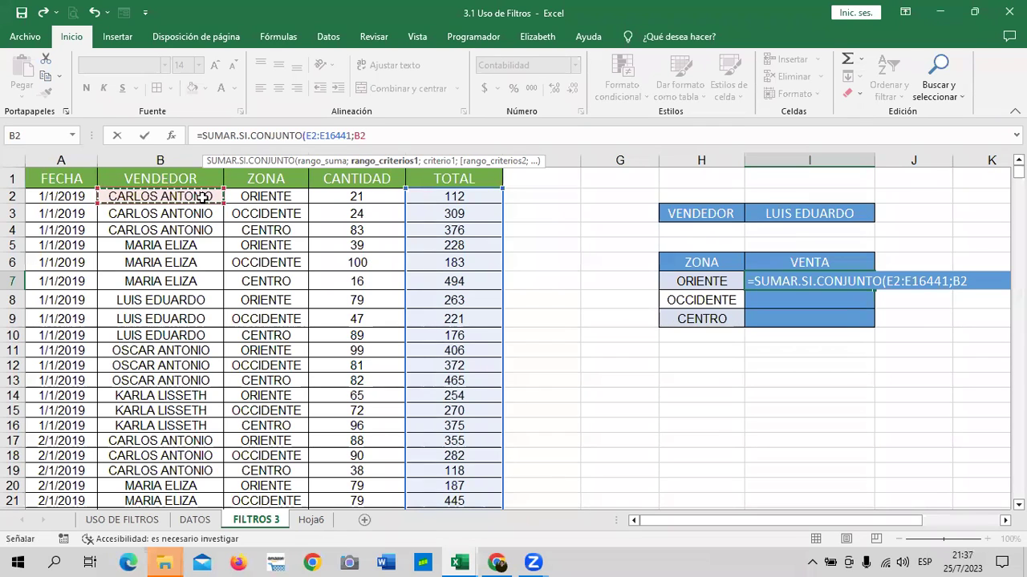
key("ctrl+shift+Down")
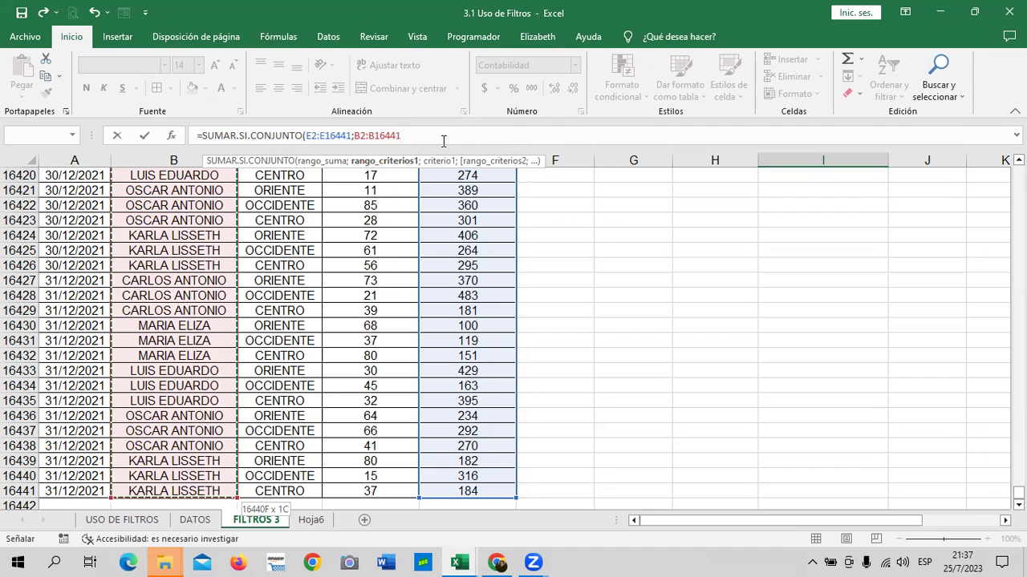
type(";")
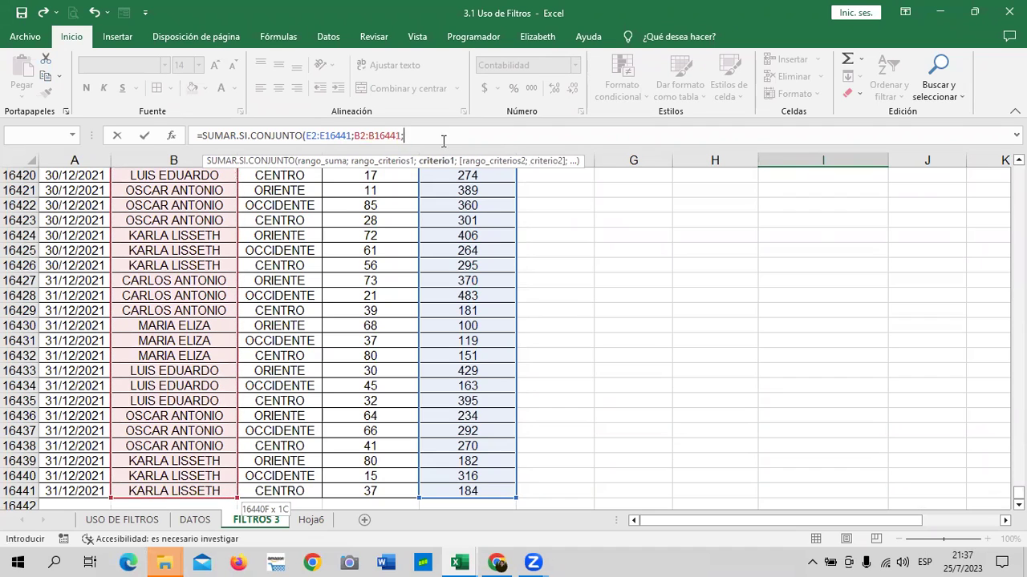
left_click_drag(1018, 493, 1018, 257)
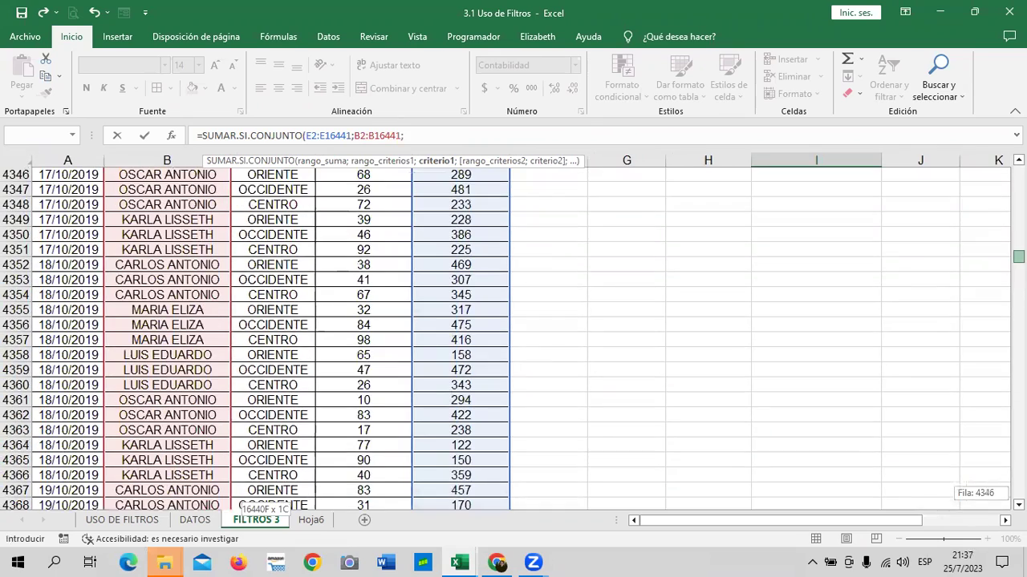
left_click_drag(1018, 257, 1017, 171)
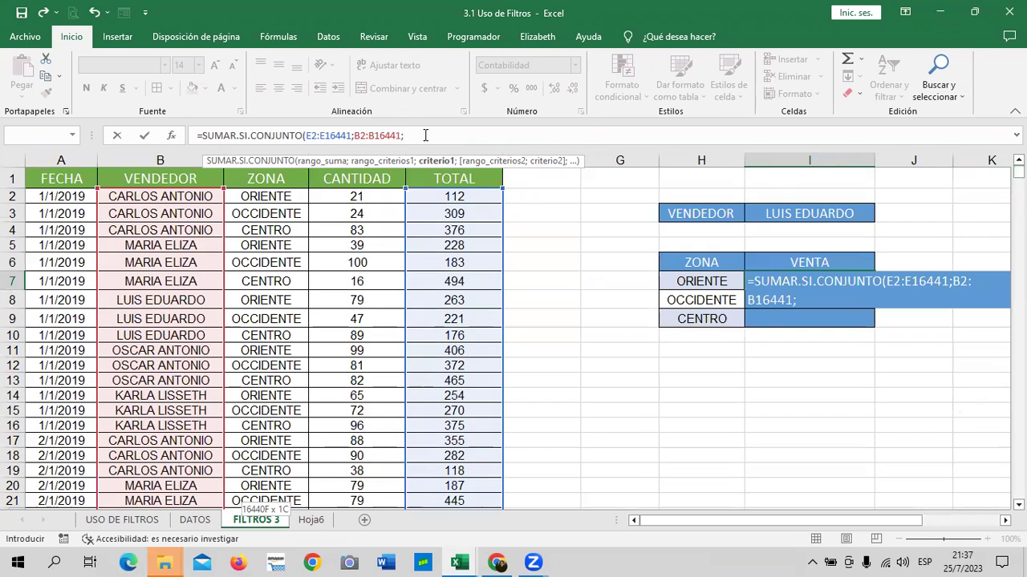
left_click(327, 162)
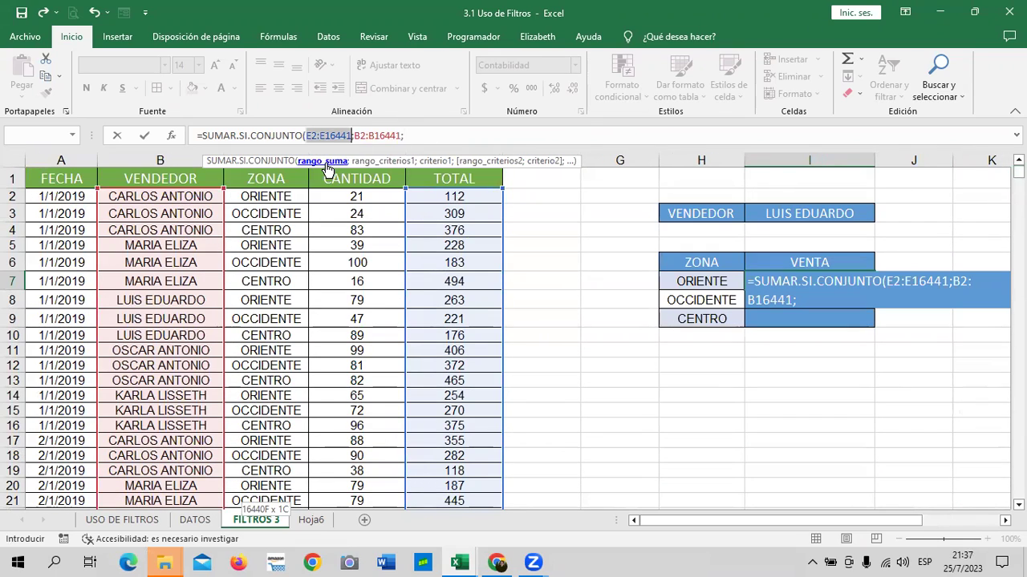
left_click(384, 162)
left_click(437, 162)
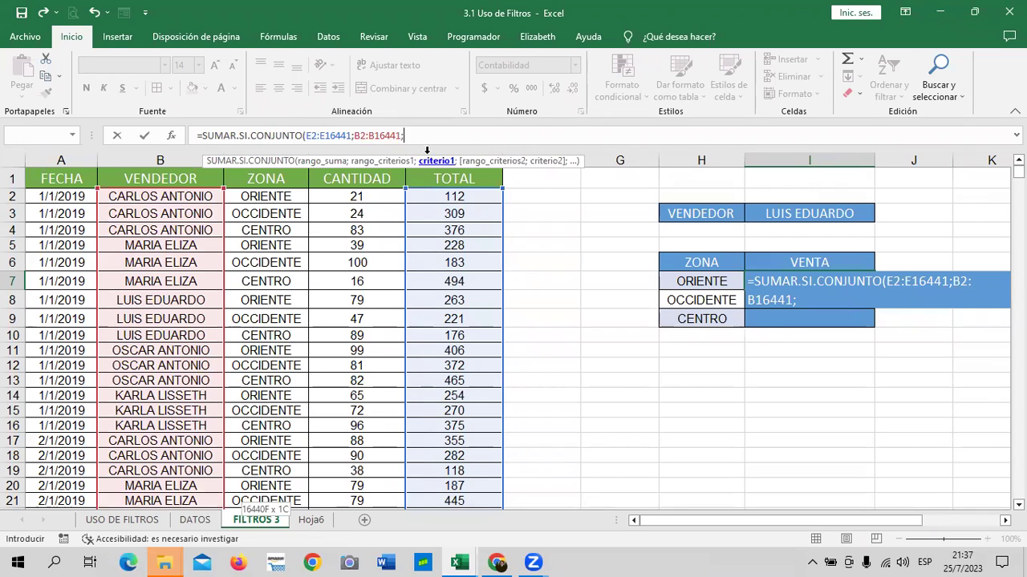
left_click(813, 215)
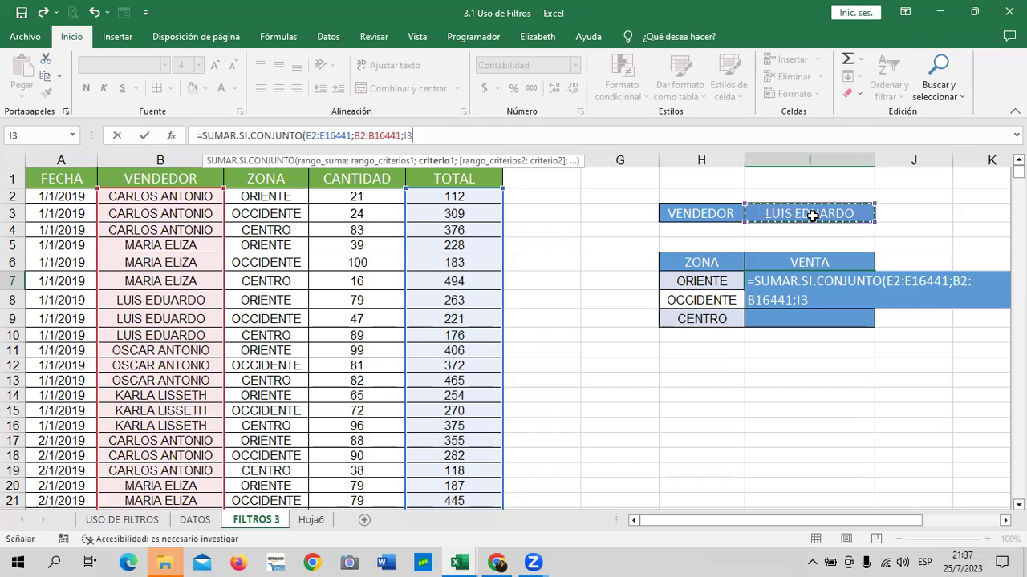
type(";")
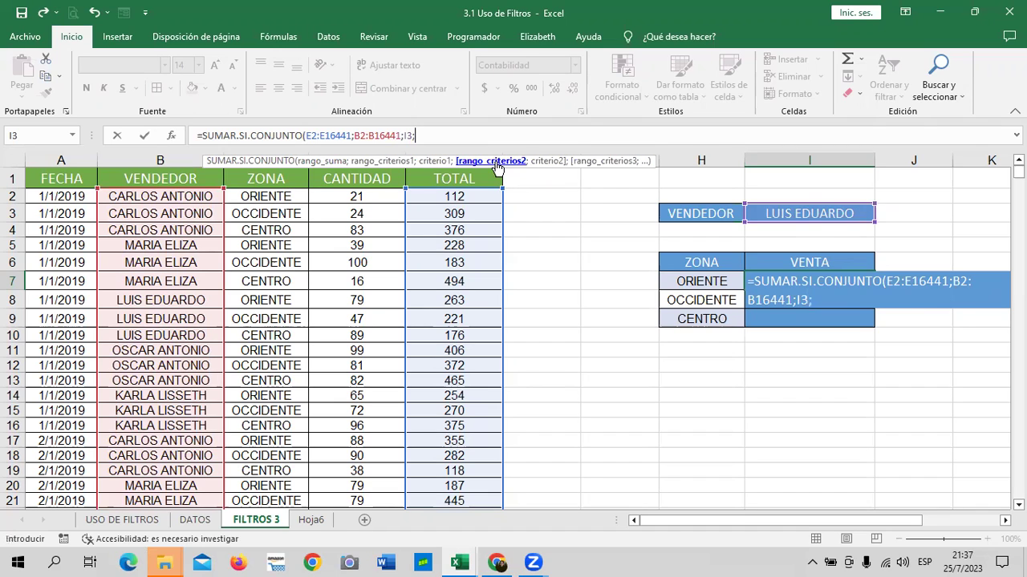
Add the zone criteria range C2:C16441 to the formula.
left_click(271, 195)
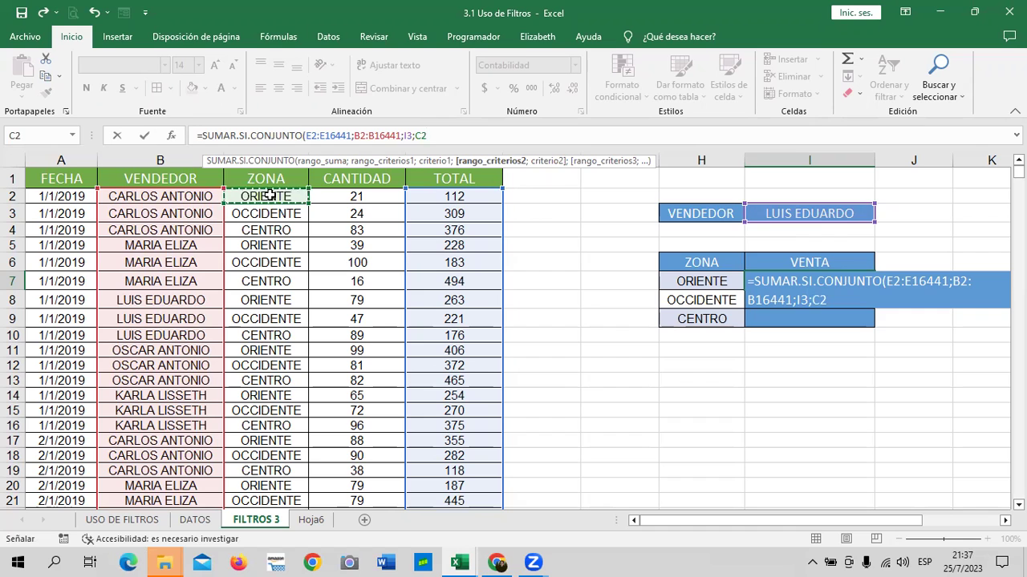
key("ctrl+shift+Down")
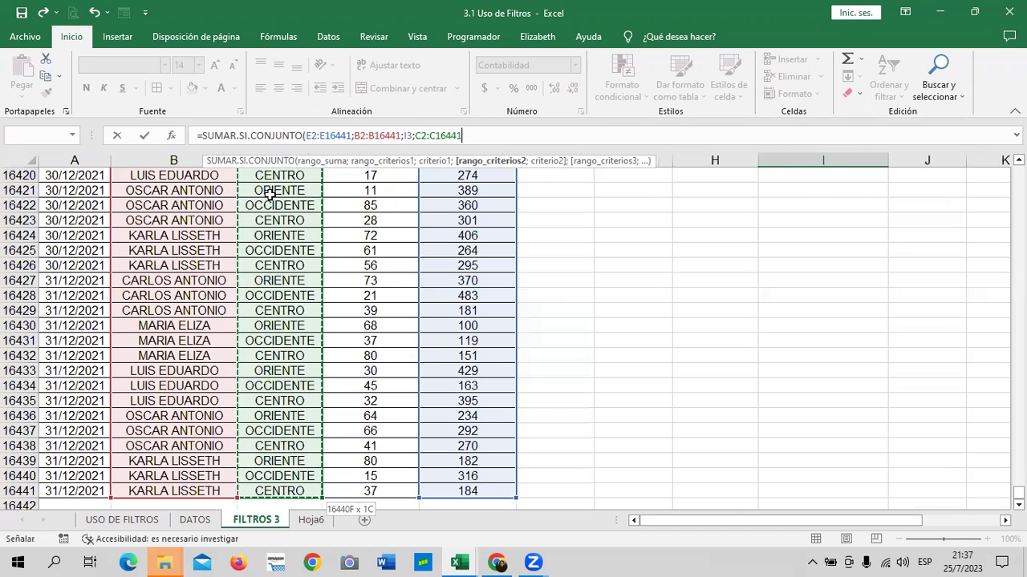
type(";")
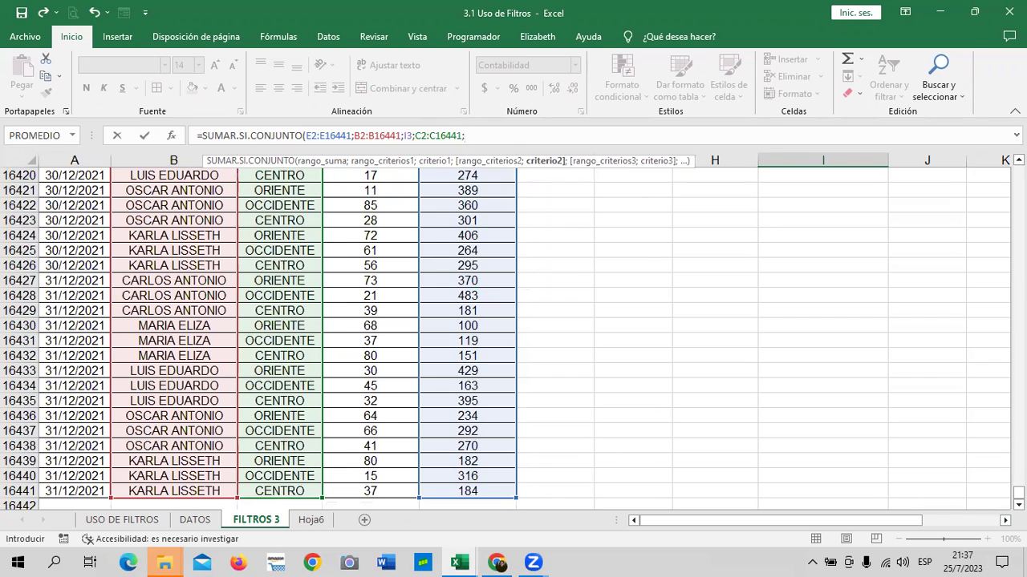
left_click_drag(1018, 492, 1017, 171)
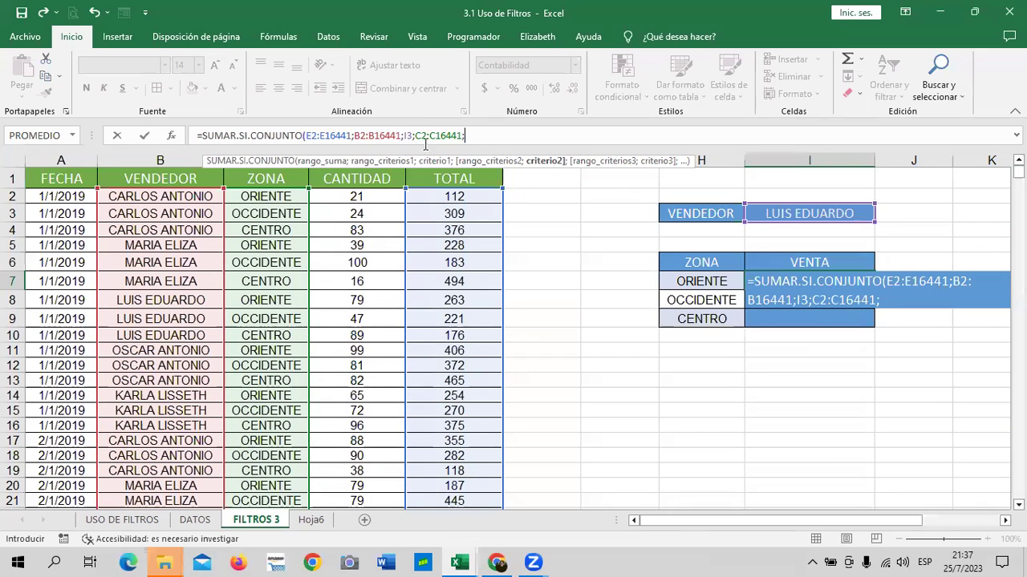
Review the arguments, then use H7 as zone criterion and close and enter the formula.
left_click(496, 162)
left_click(436, 162)
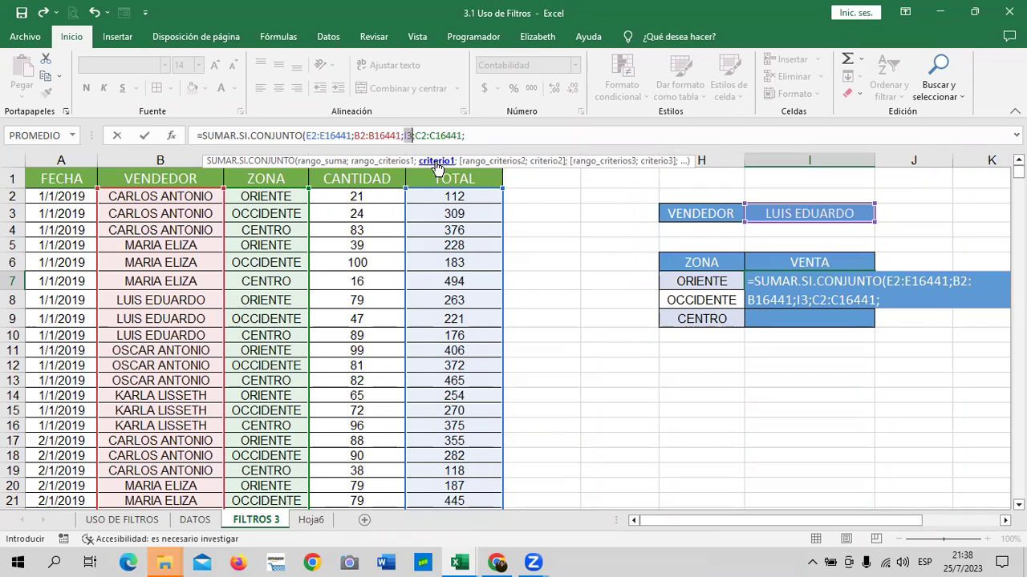
left_click(383, 162)
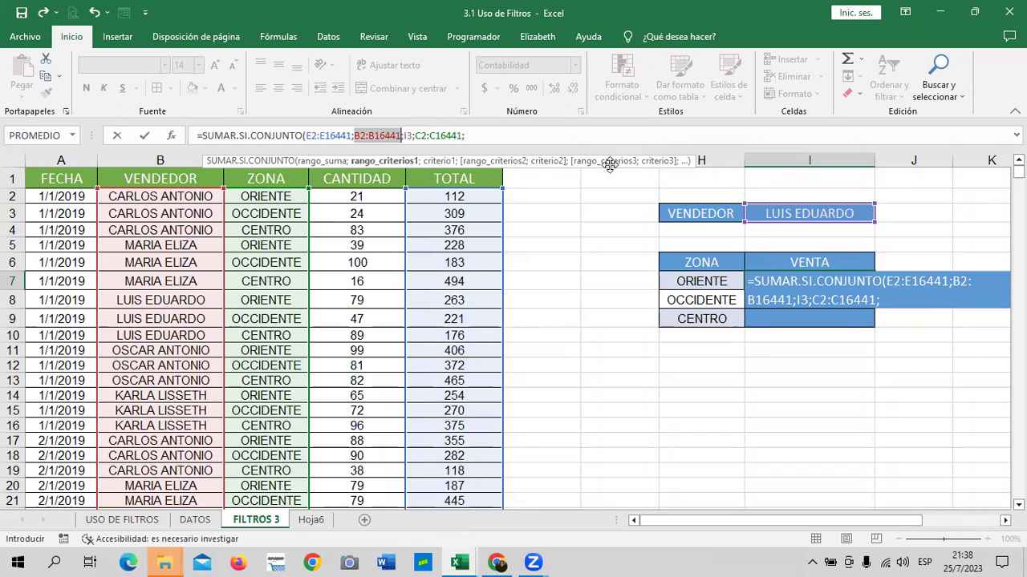
left_click(321, 163)
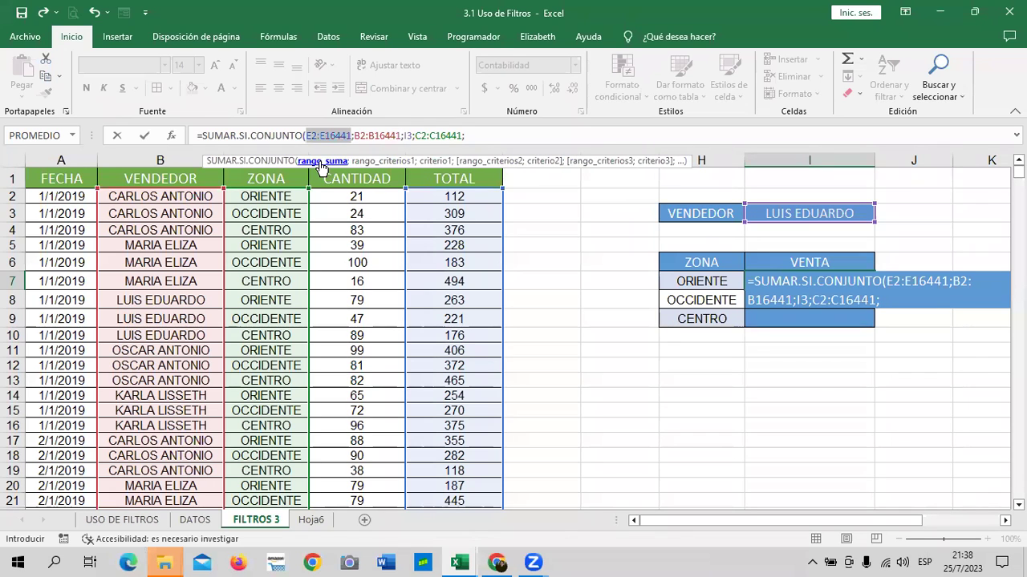
left_click(383, 162)
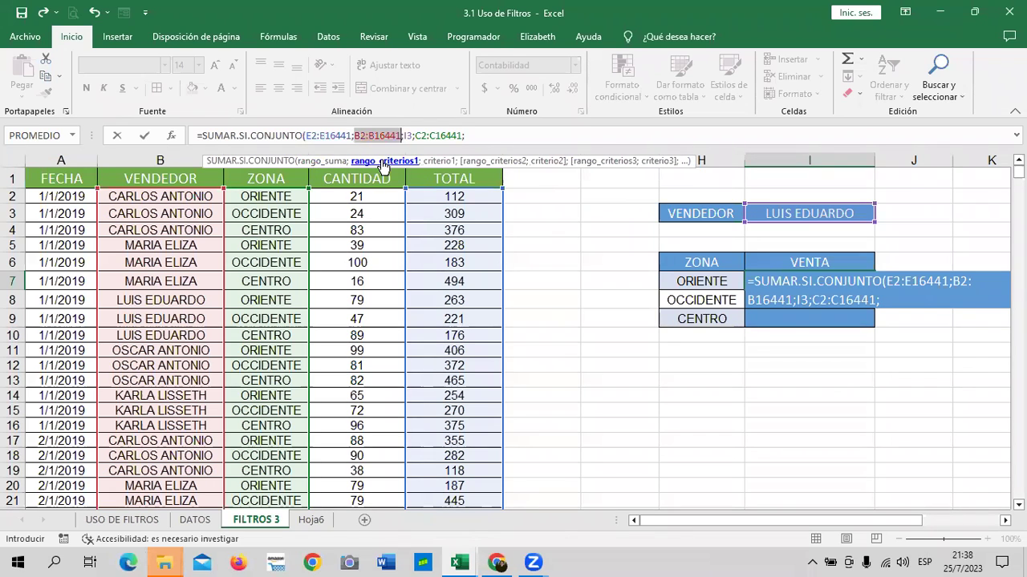
left_click(443, 162)
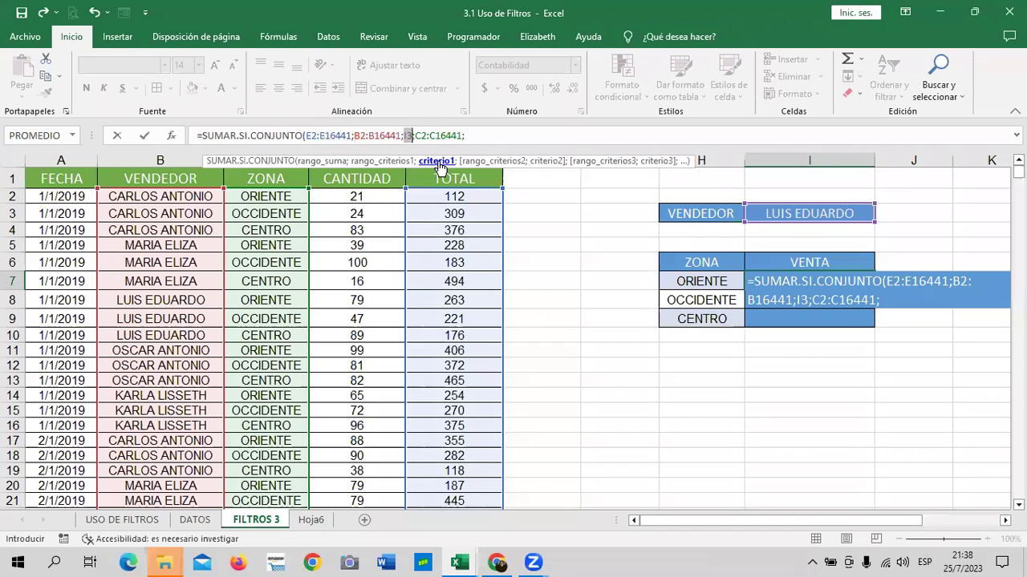
left_click(491, 162)
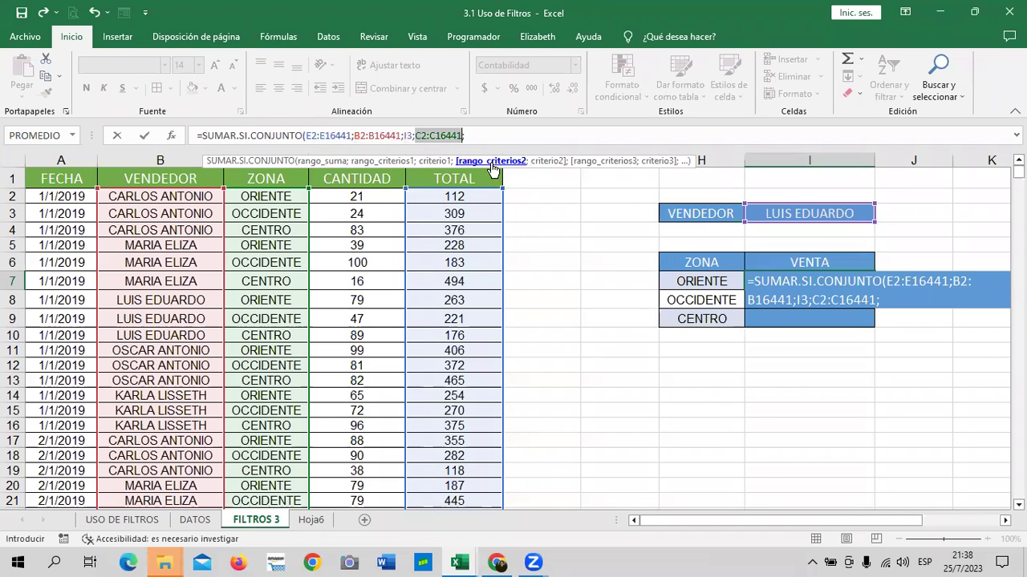
left_click(538, 164)
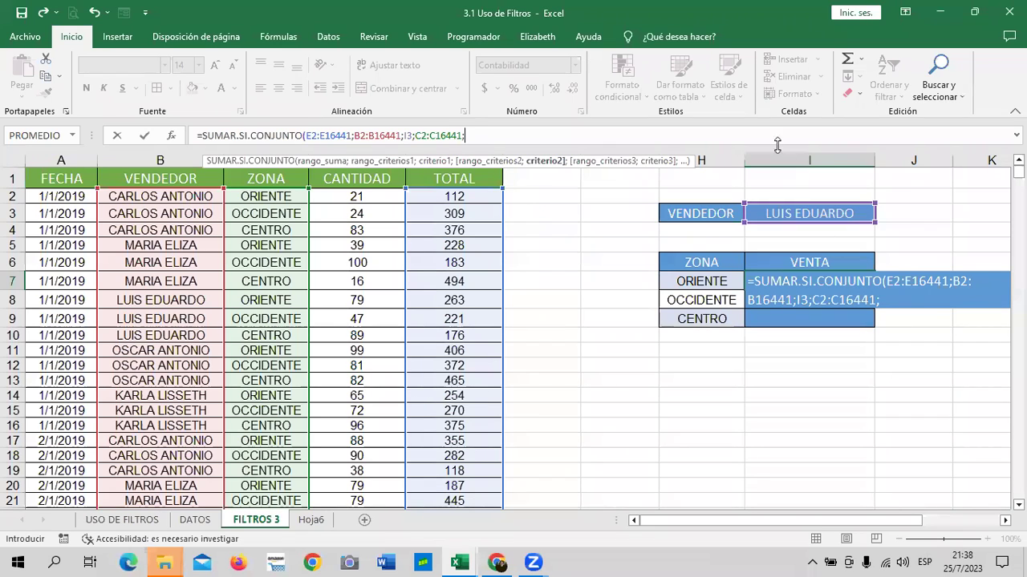
left_click(695, 283)
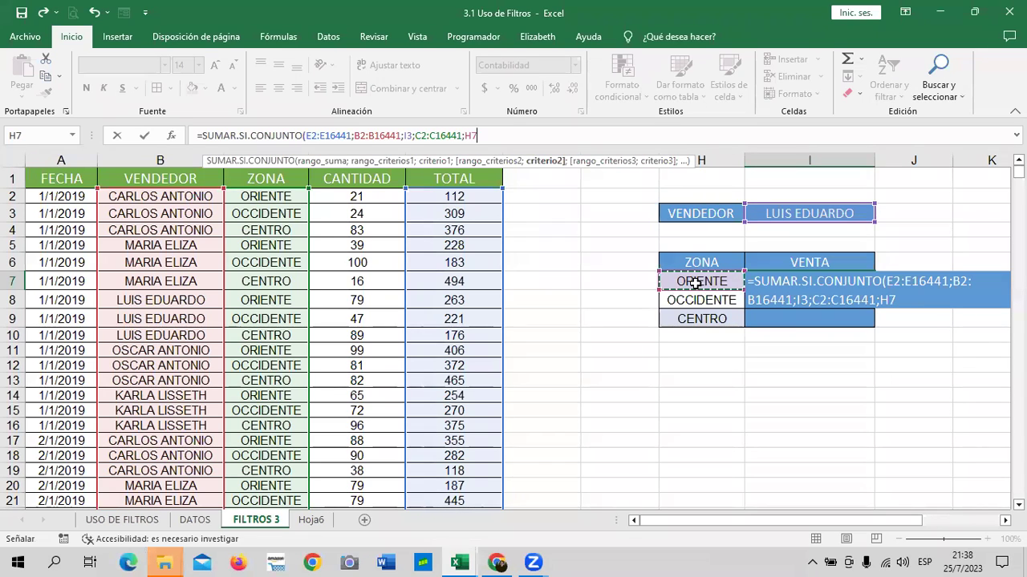
type(")")
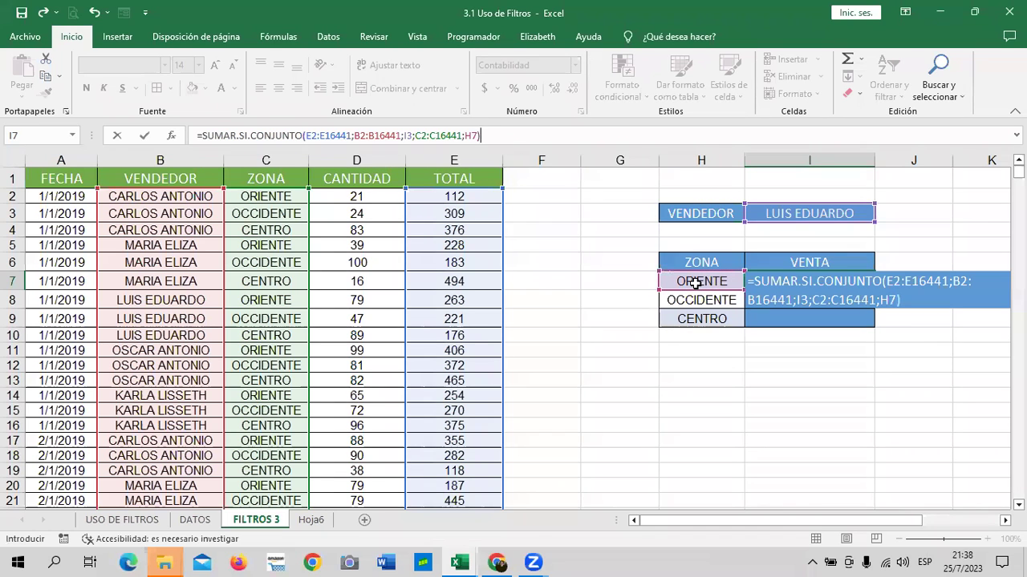
key("Return")
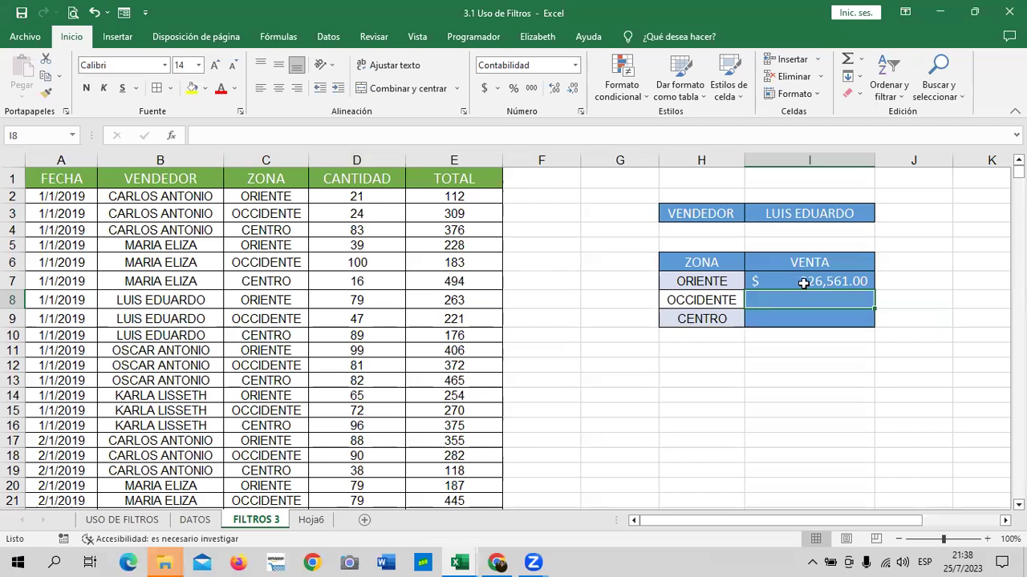
left_click(803, 283)
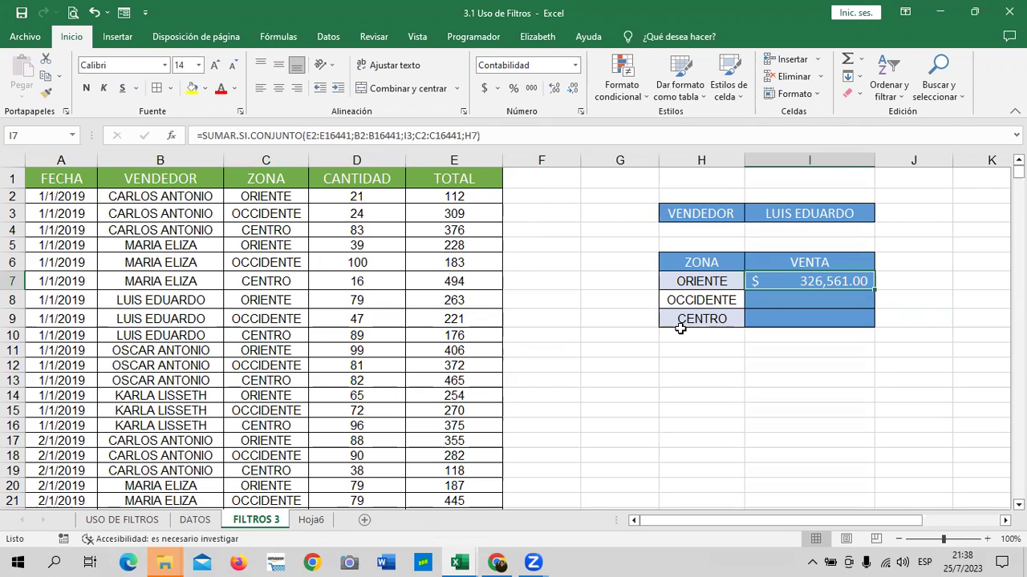
left_click(853, 215)
left_click(790, 286)
left_click_drag(874, 289, 876, 325)
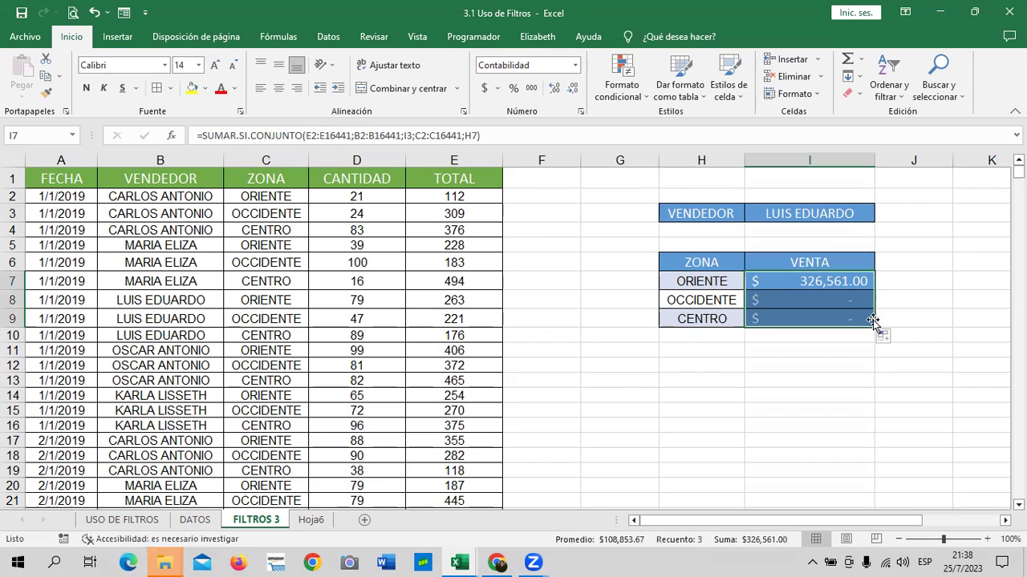
left_click(924, 314)
left_click_drag(852, 298, 846, 320)
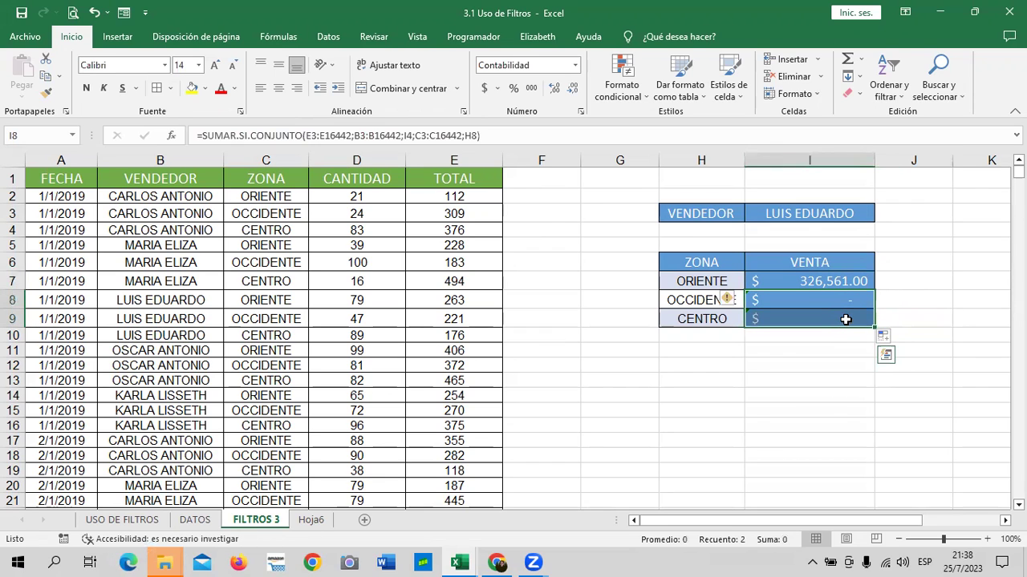
key("Delete")
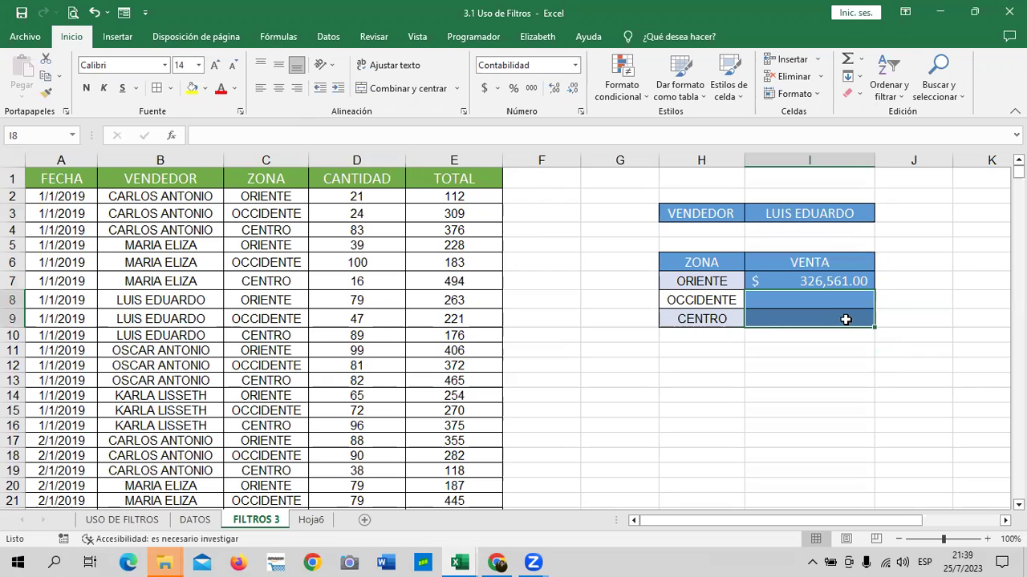
left_click(826, 281)
left_click(550, 138)
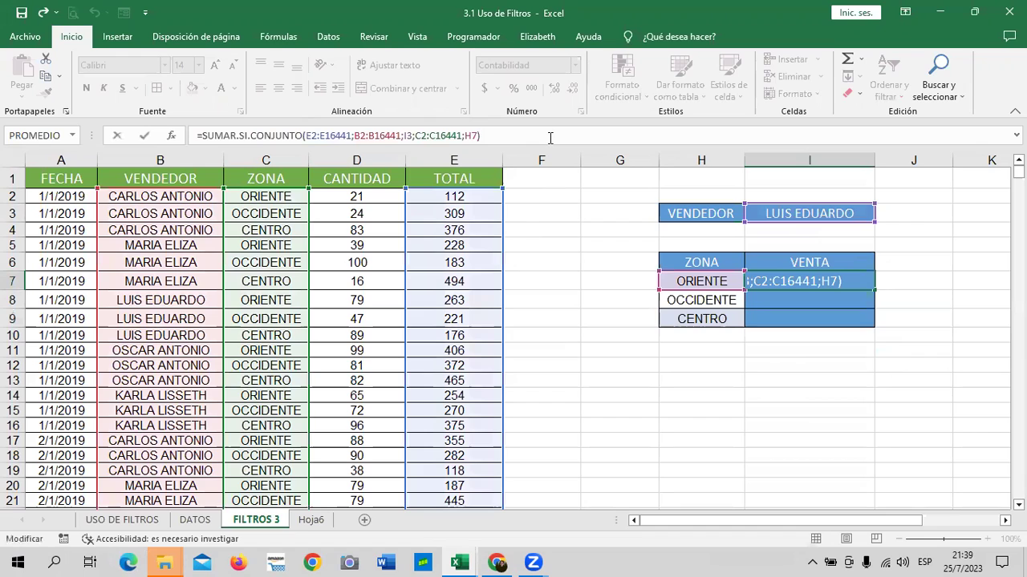
left_click(460, 135)
key("Return")
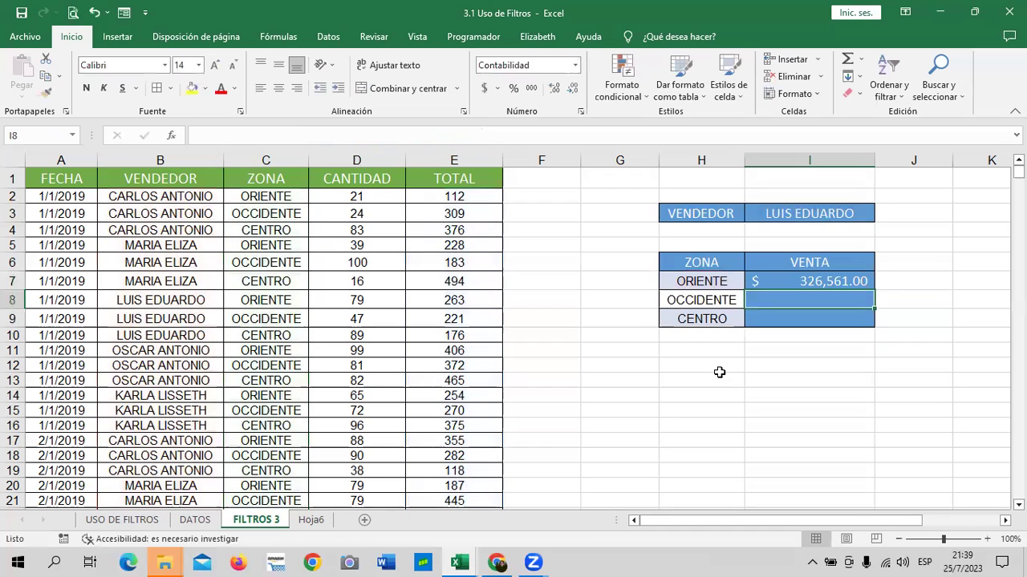
left_click(790, 281)
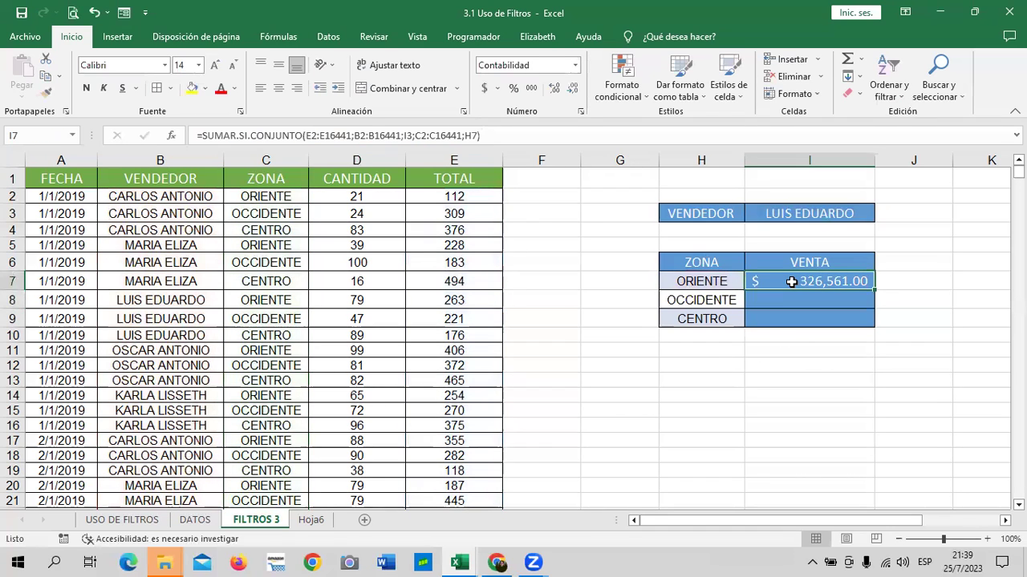
Try the first few vendors from the I3 drop-down, returning to the original vendor.
left_click(834, 214)
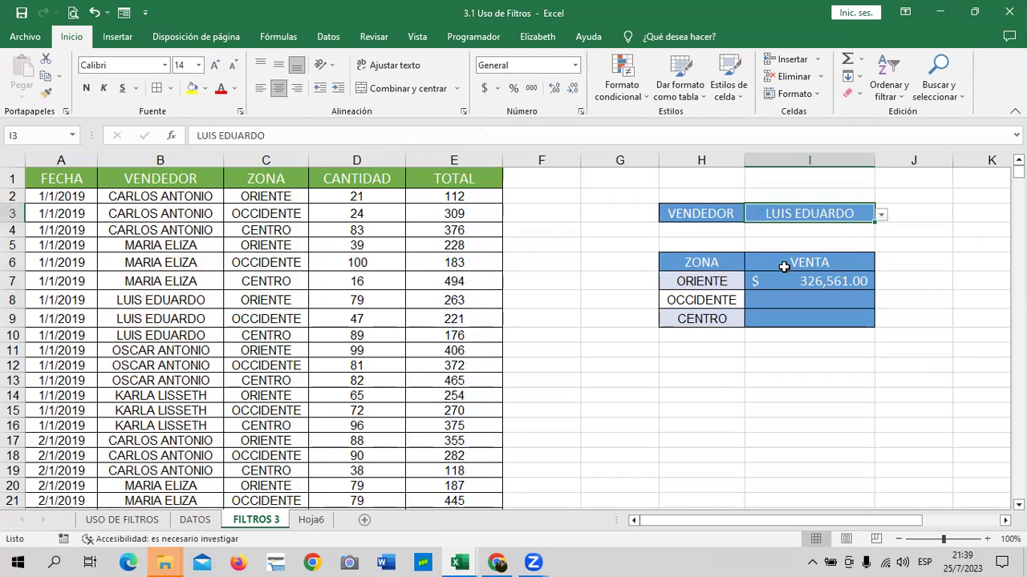
left_click(882, 215)
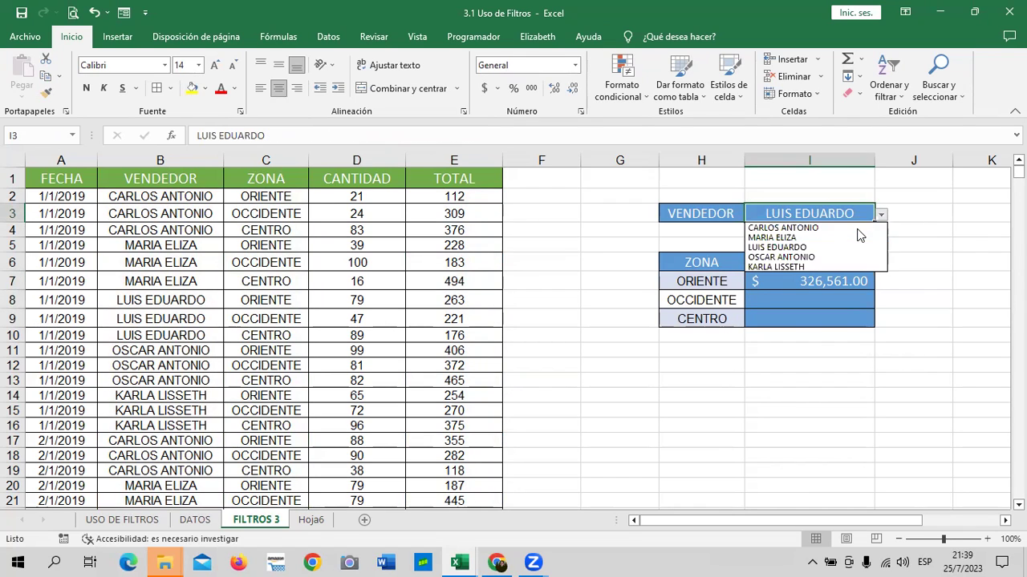
left_click(855, 230)
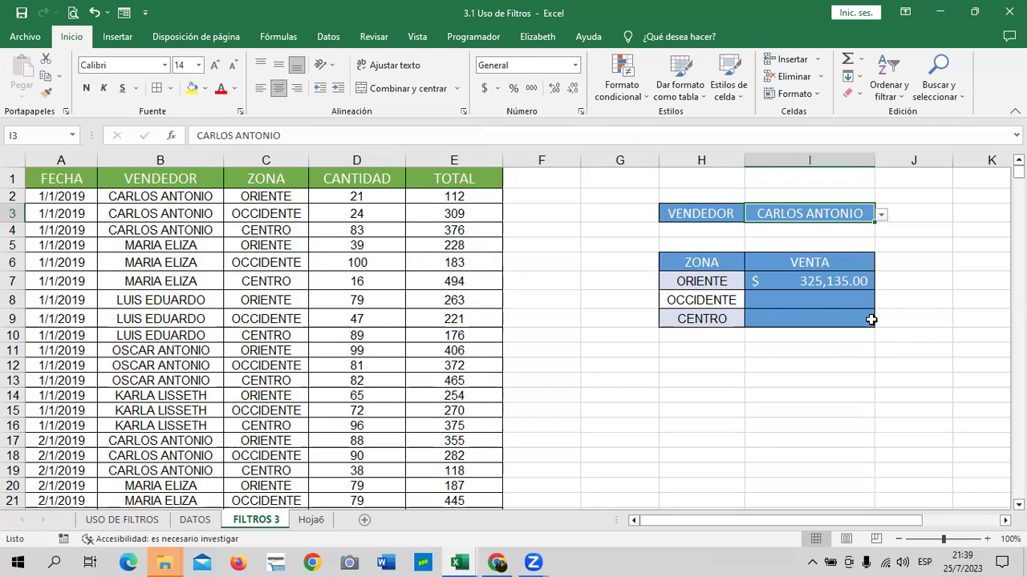
left_click(881, 214)
left_click(840, 241)
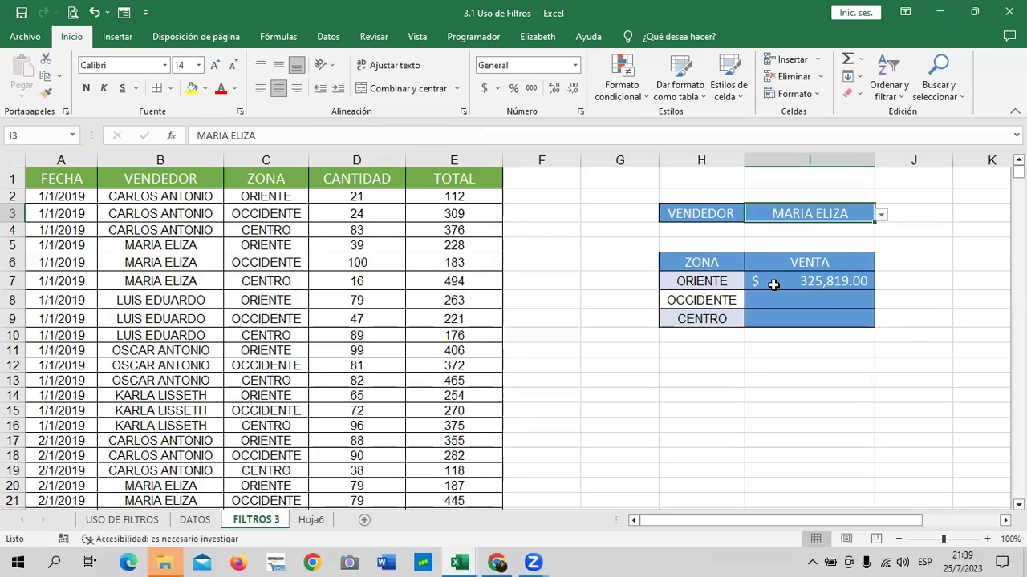
left_click(880, 214)
left_click(842, 247)
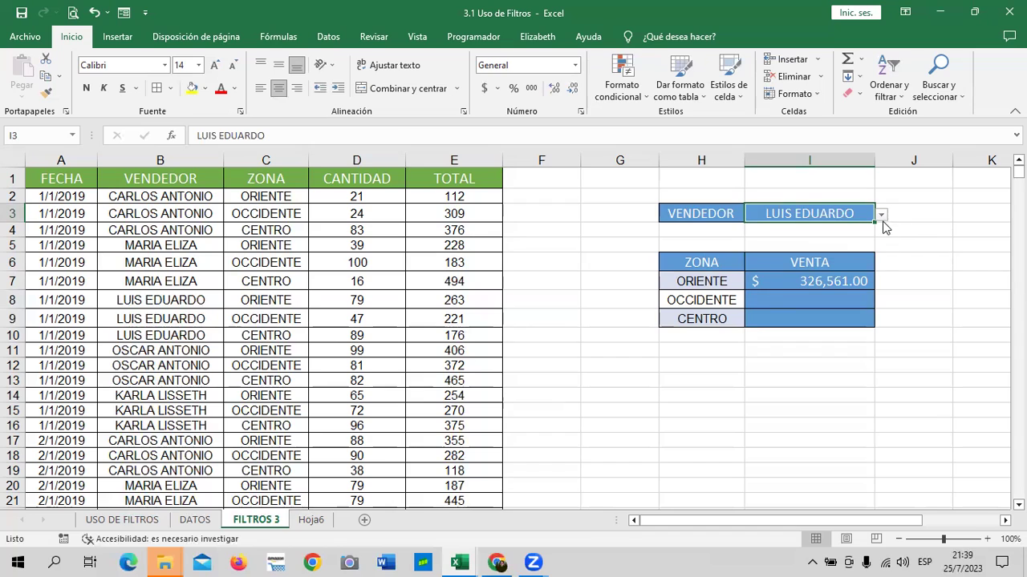
left_click(880, 215)
left_click(860, 257)
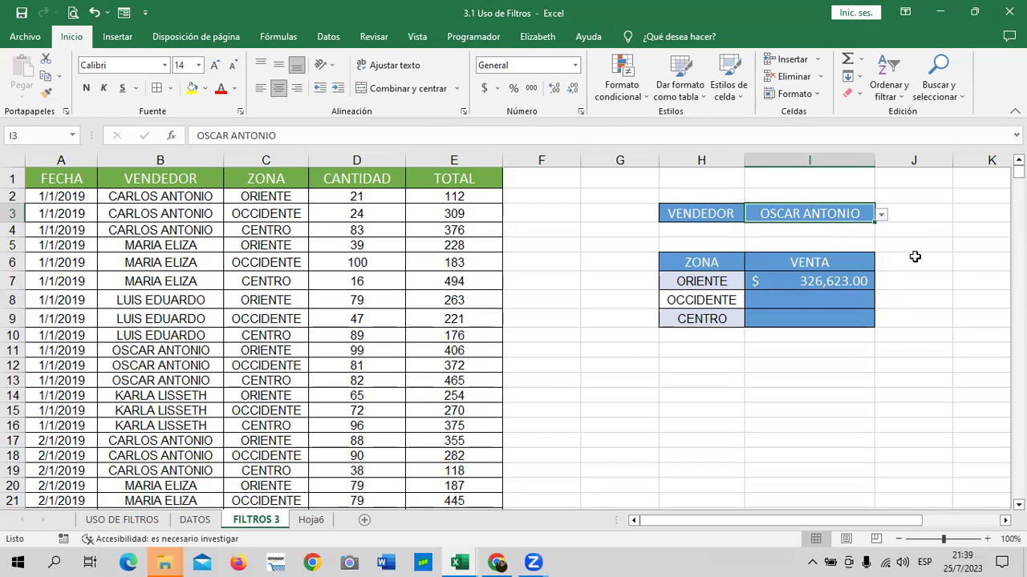
left_click(882, 216)
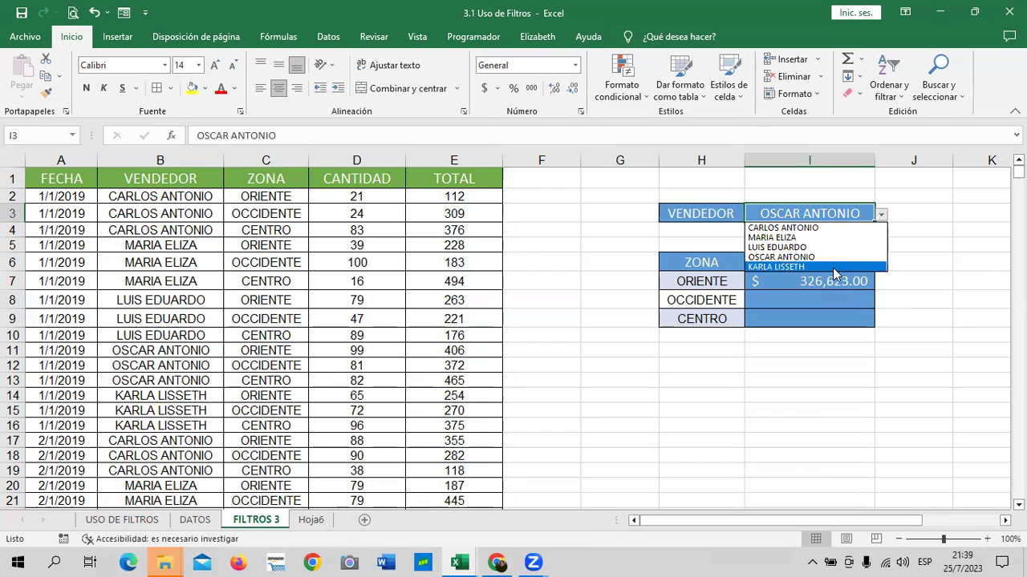
left_click(841, 267)
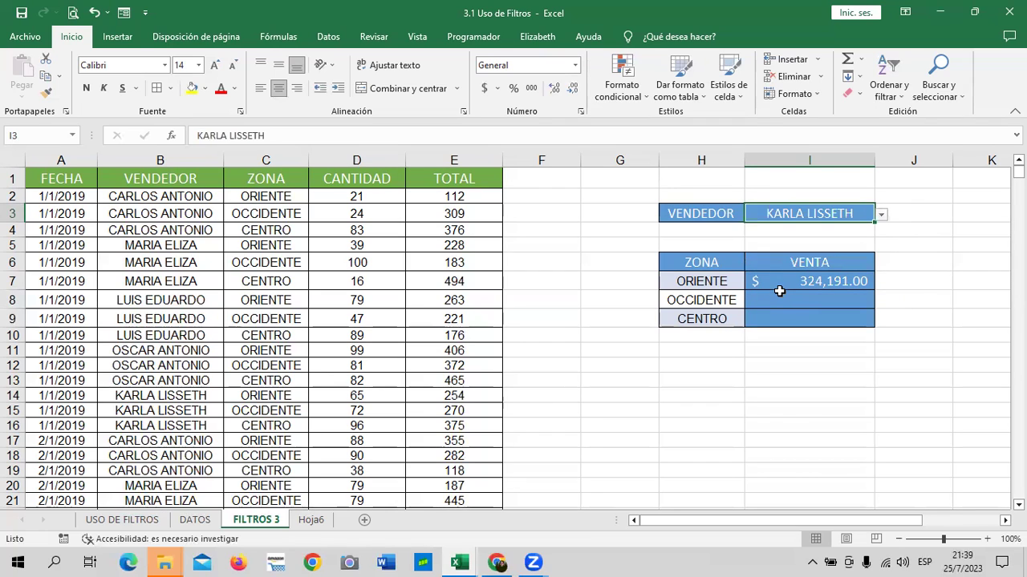
left_click(843, 288)
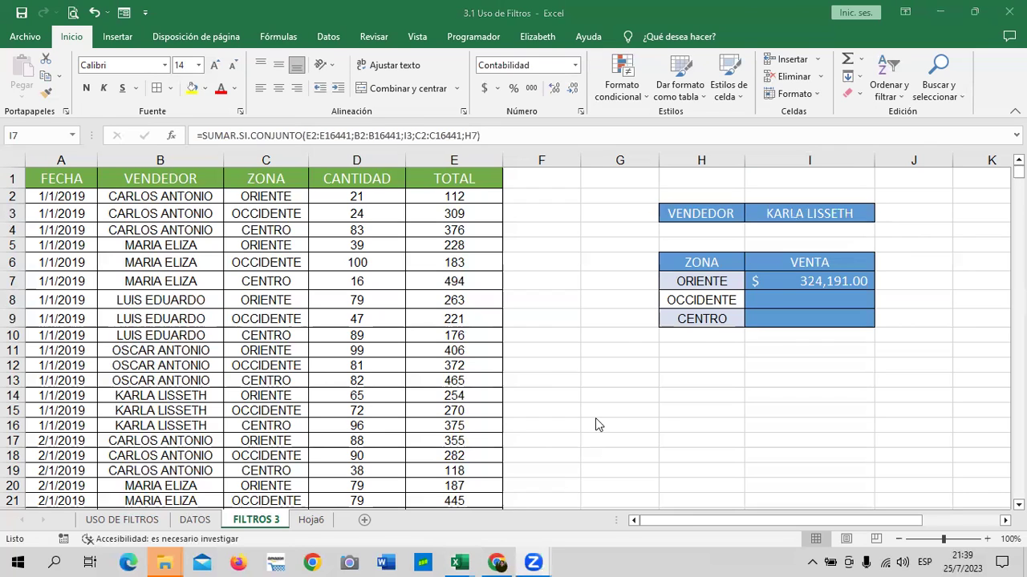
In the course page, advance to lesson 4.4 Herramienta buscar y reemplazar.
left_click(508, 550)
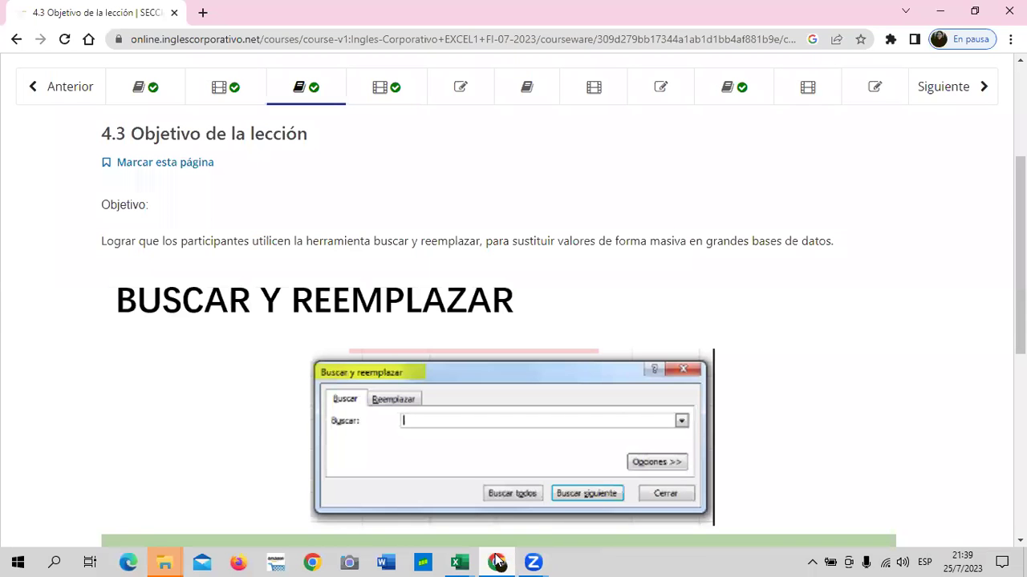
scroll(527, 384, "down", 1)
scroll(526, 378, "down", 2)
scroll(595, 460, "down", 2)
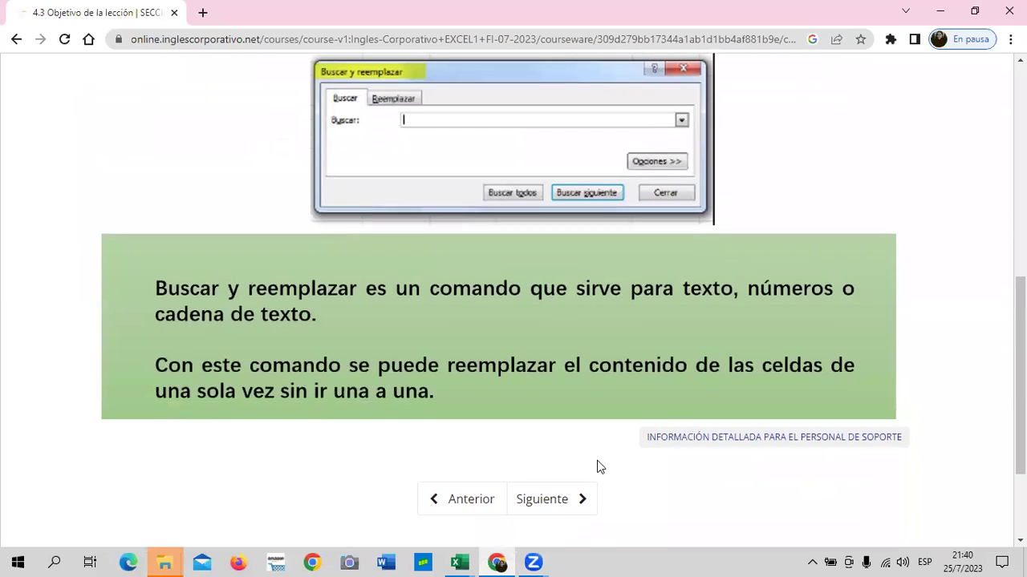
left_click(560, 501)
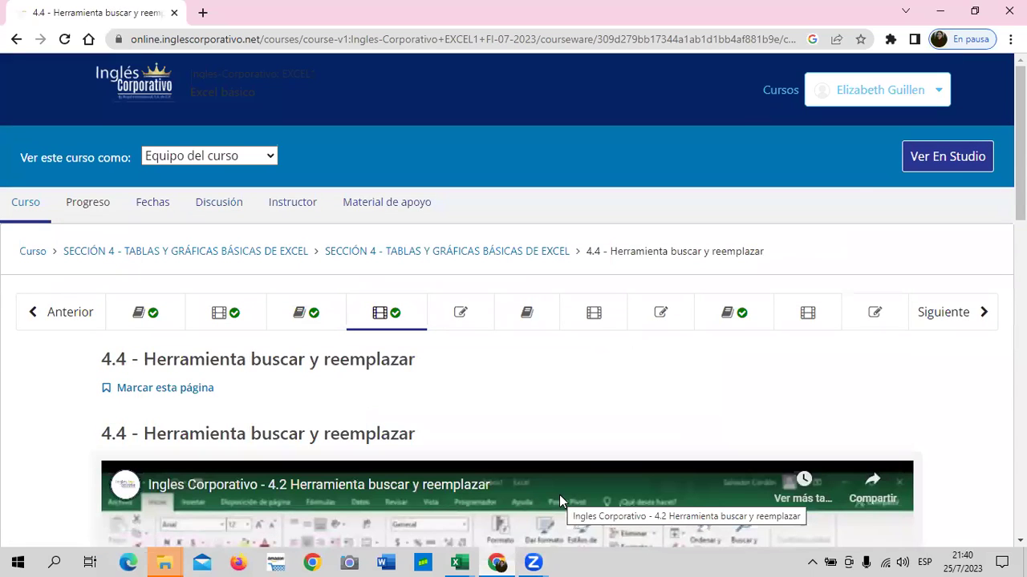
Start the lesson 4.4 embedded video playing.
scroll(556, 335, "down", 2)
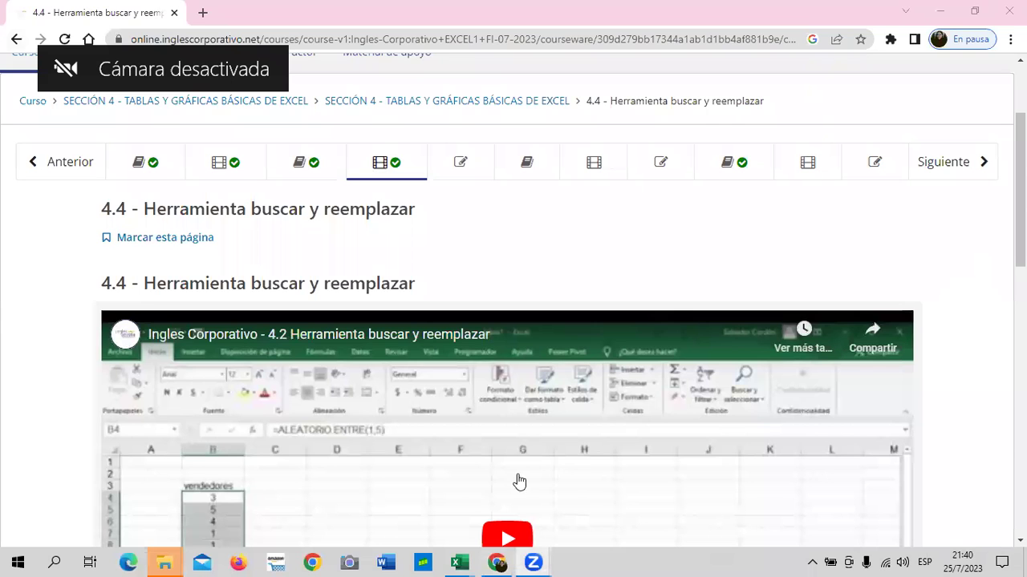
scroll(532, 442, "down", 3)
left_click(510, 322)
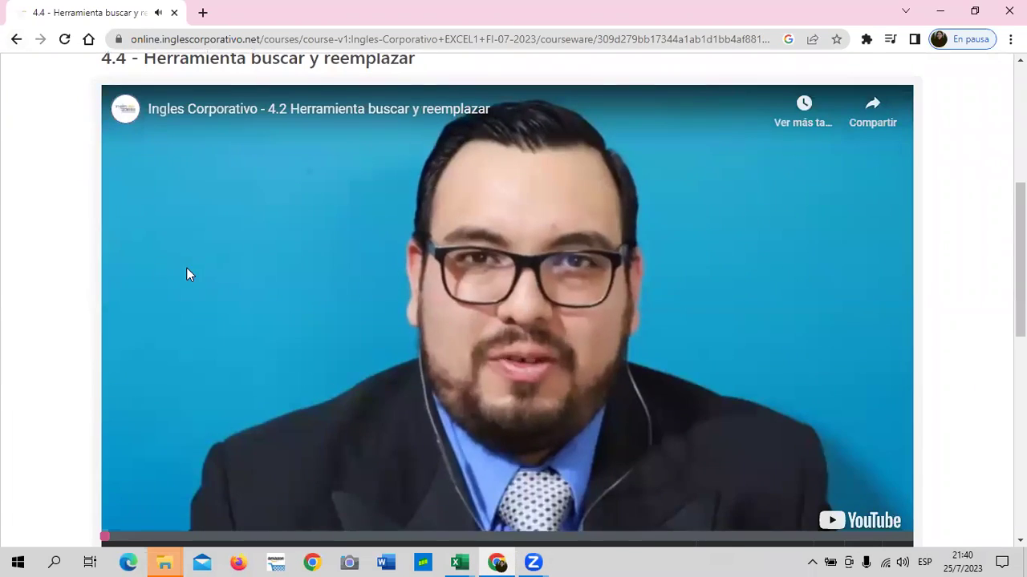
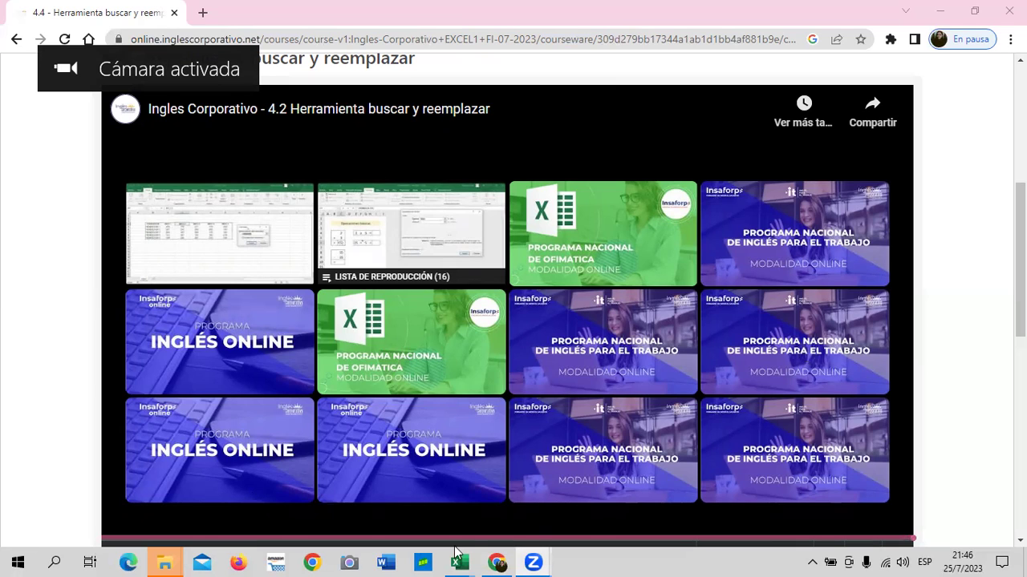
Switch from the course video to the '3.1 Uso de Filtros' Excel workbook.
mouse_move(468, 561)
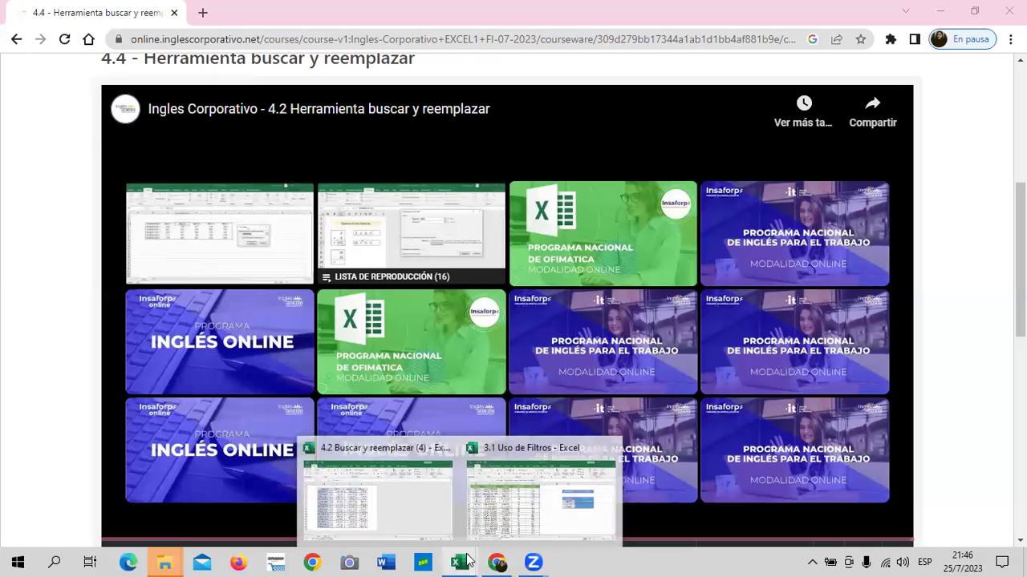
left_click(551, 502)
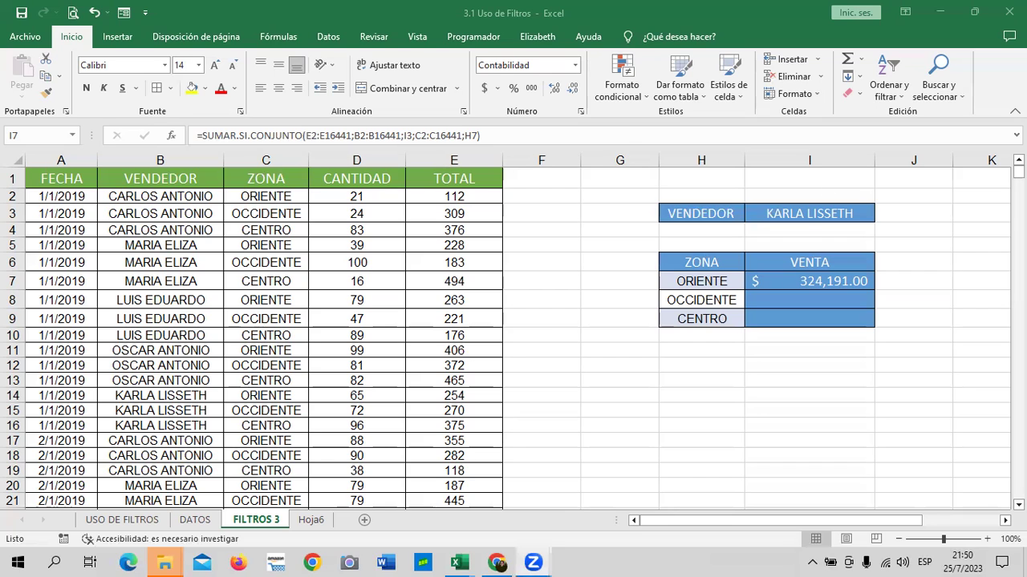
Delete the existing formula from the ORIENTE sales cell I7.
left_click(790, 281)
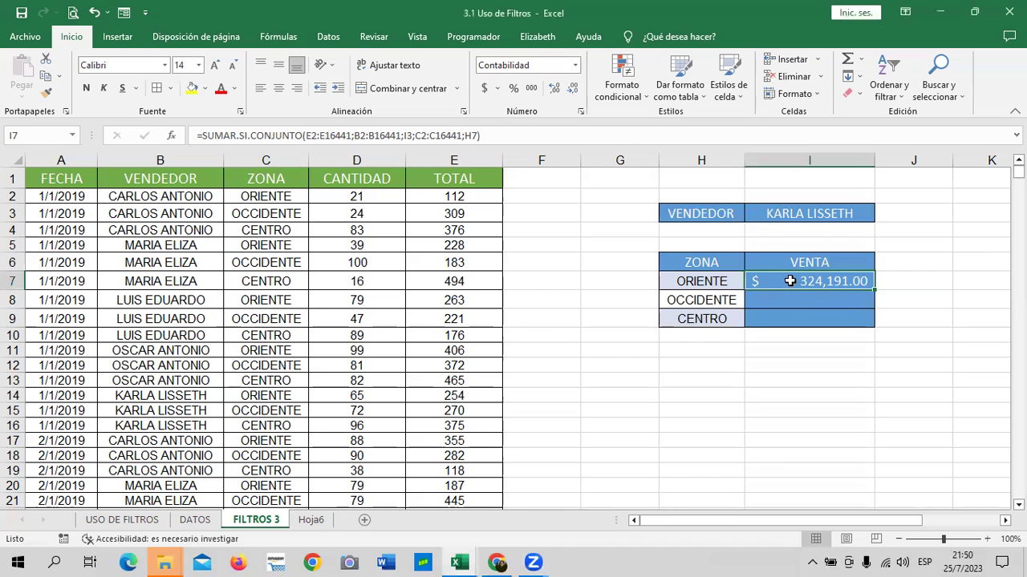
key("Delete")
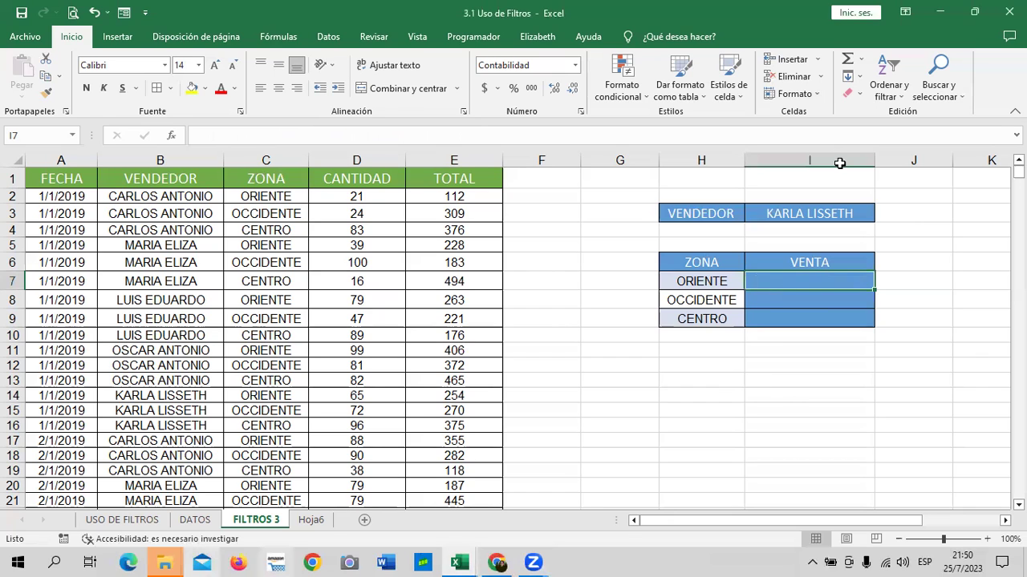
left_click(929, 282)
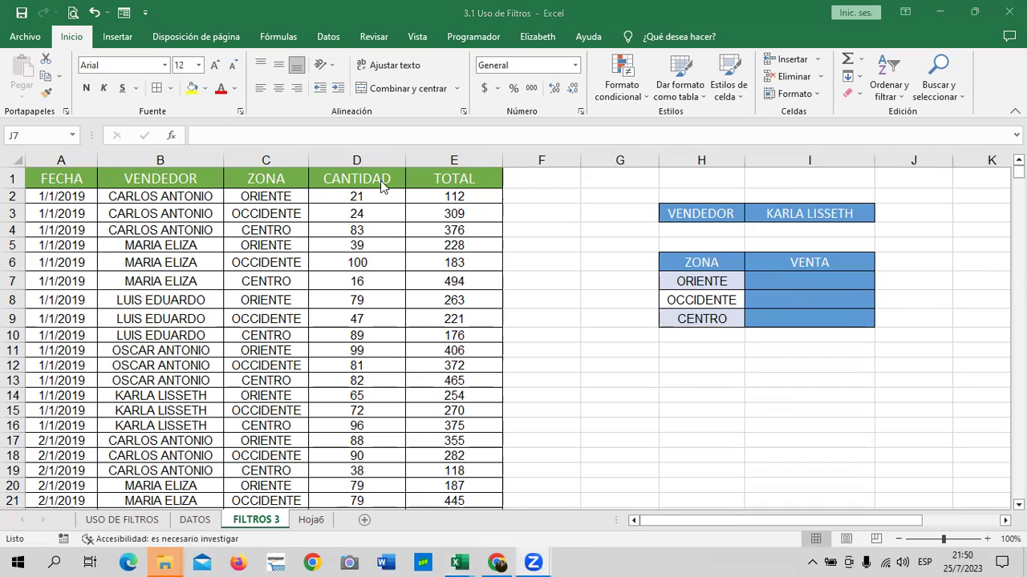
left_click(743, 380)
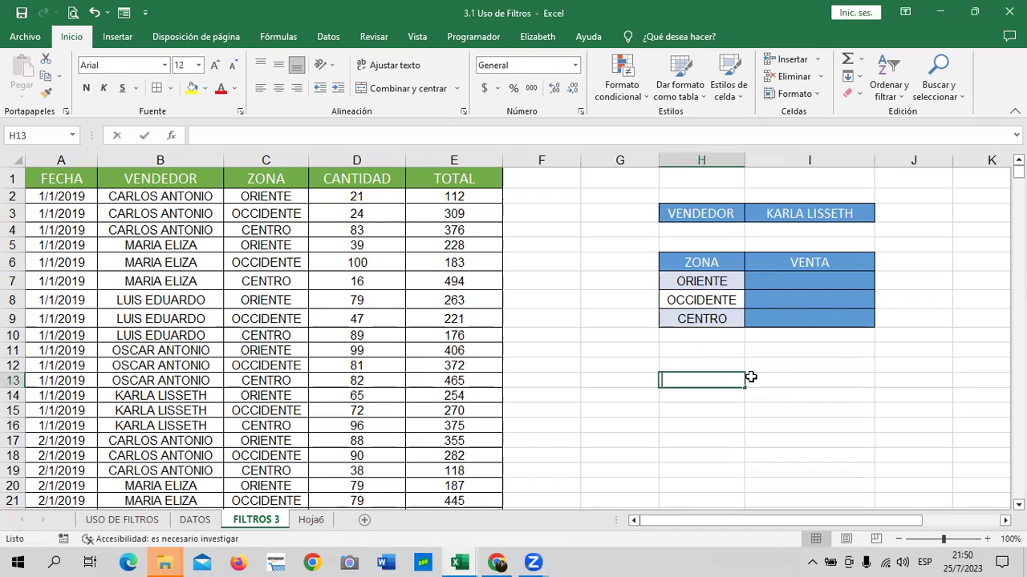
type("=SUMAR")
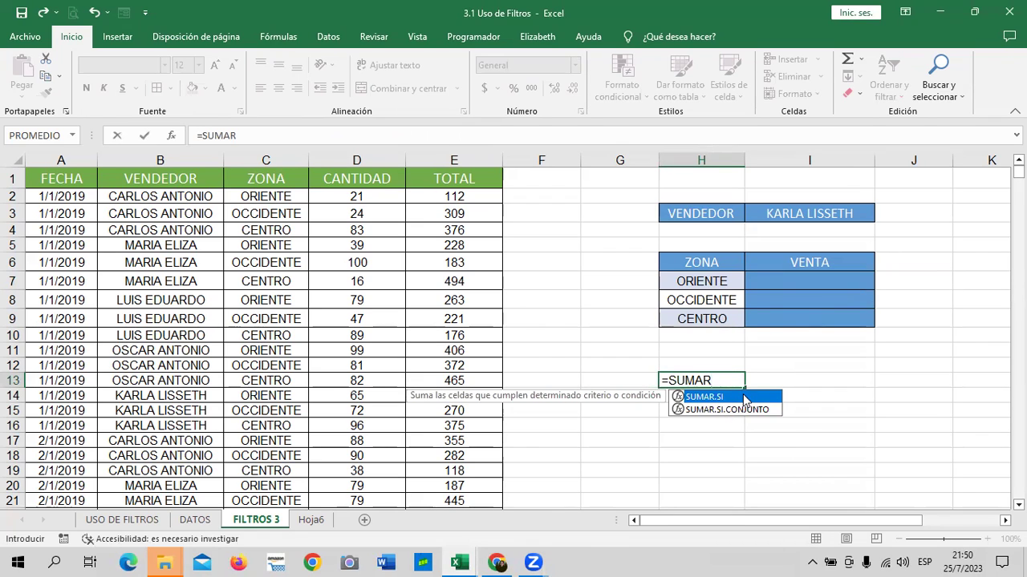
left_click(702, 410)
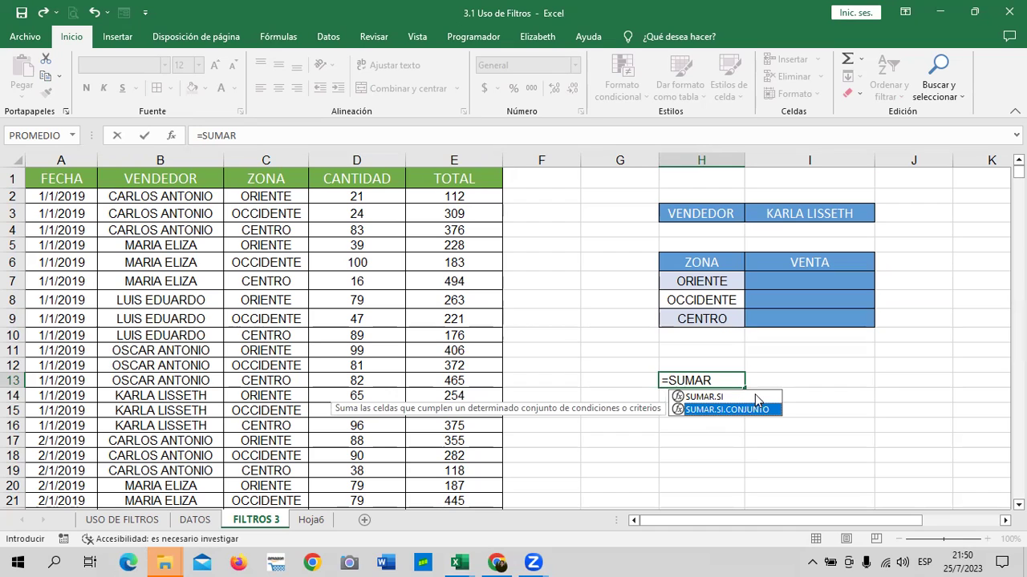
key("BackSpace")
key("BackSpace")
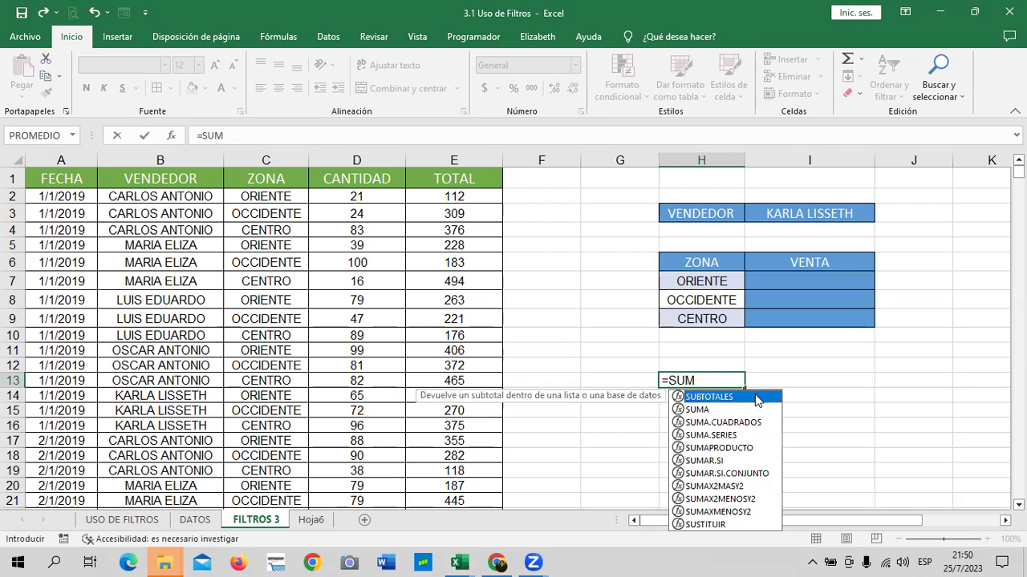
key("Escape")
key("Escape")
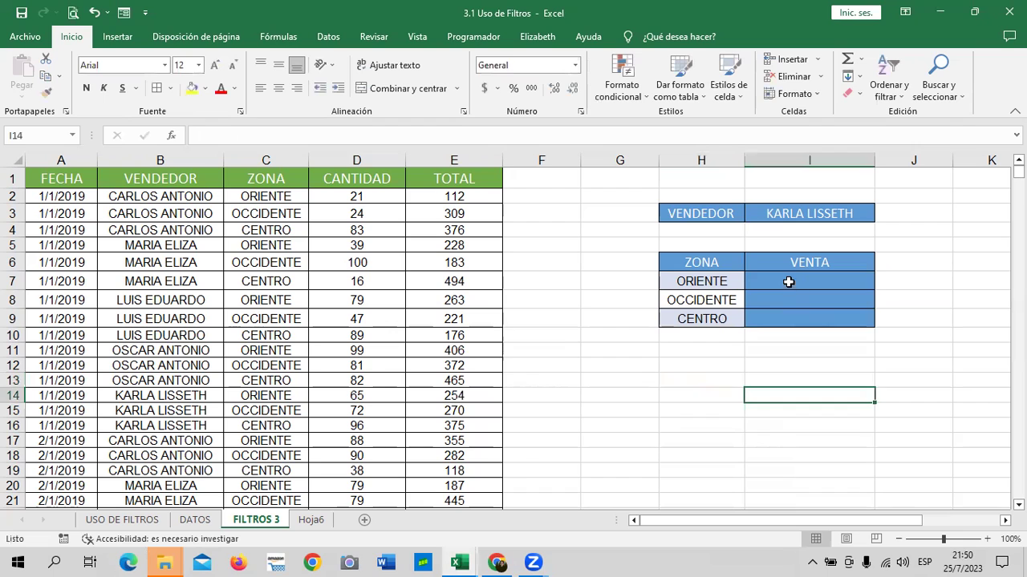
left_click(788, 281)
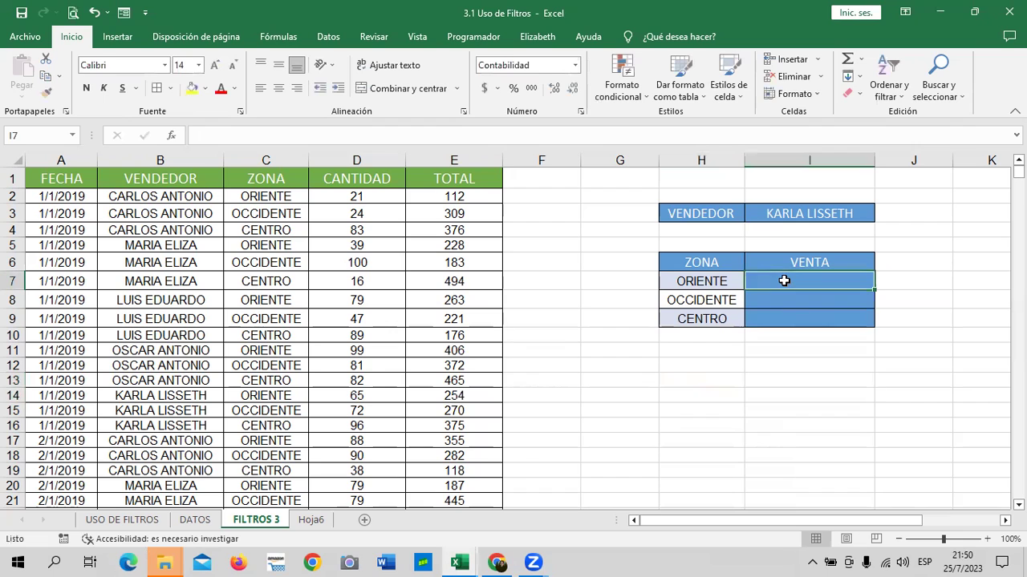
Try inserting SUMAR.SI.CONJUNTO from the Math & Trig library, then cancel its arguments dialog.
left_click(261, 38)
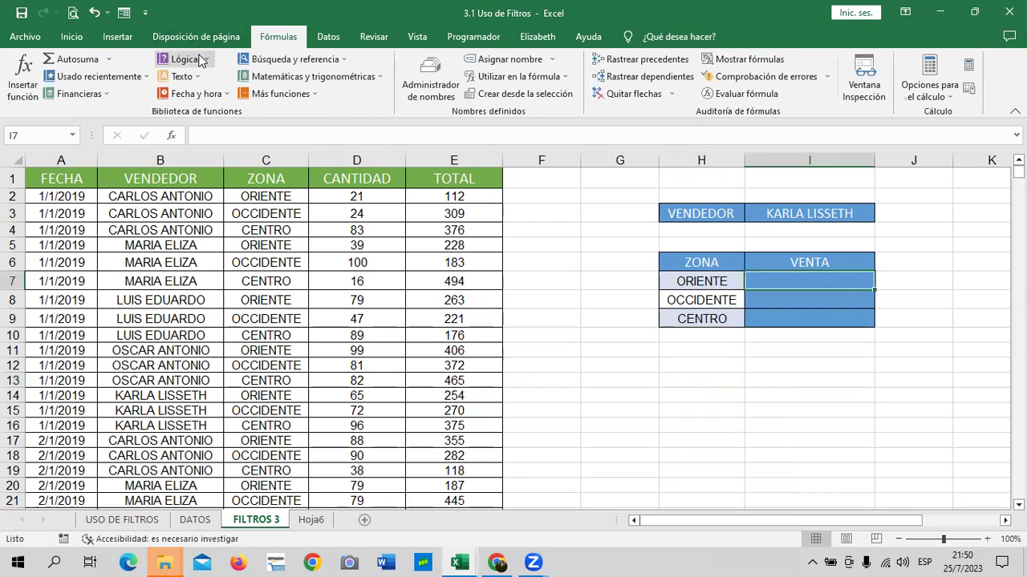
left_click(369, 77)
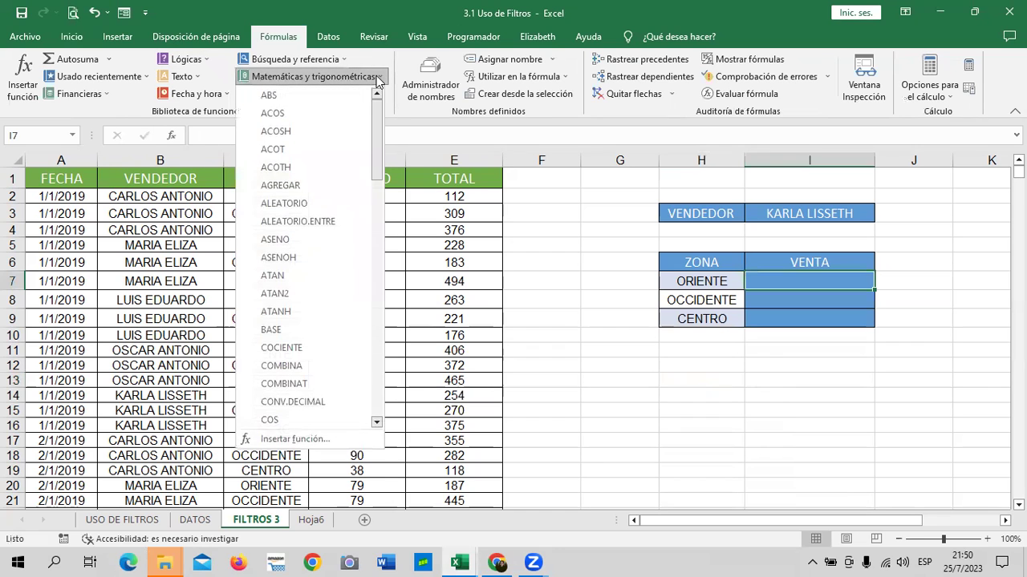
left_click_drag(373, 153, 369, 358)
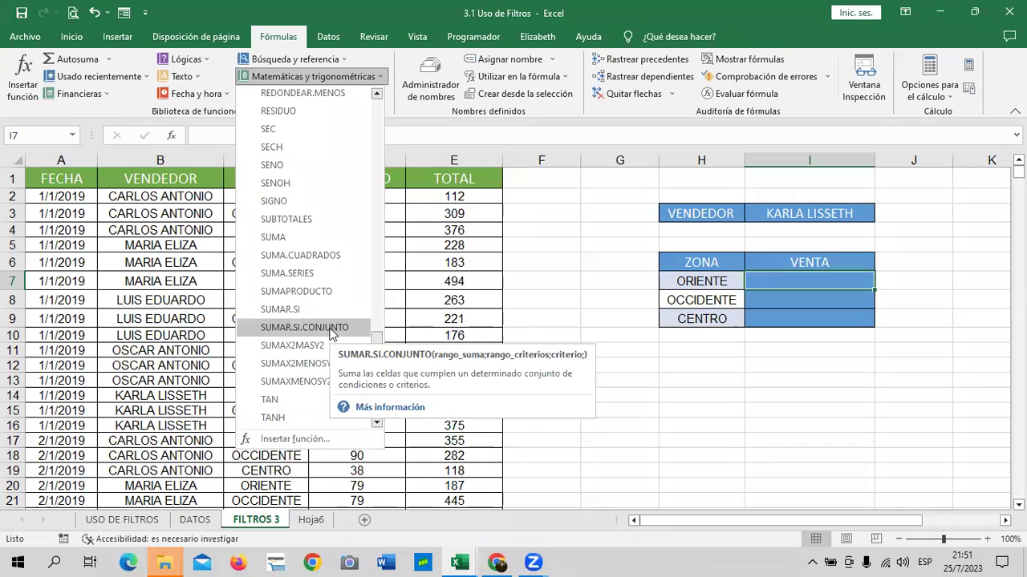
left_click(331, 328)
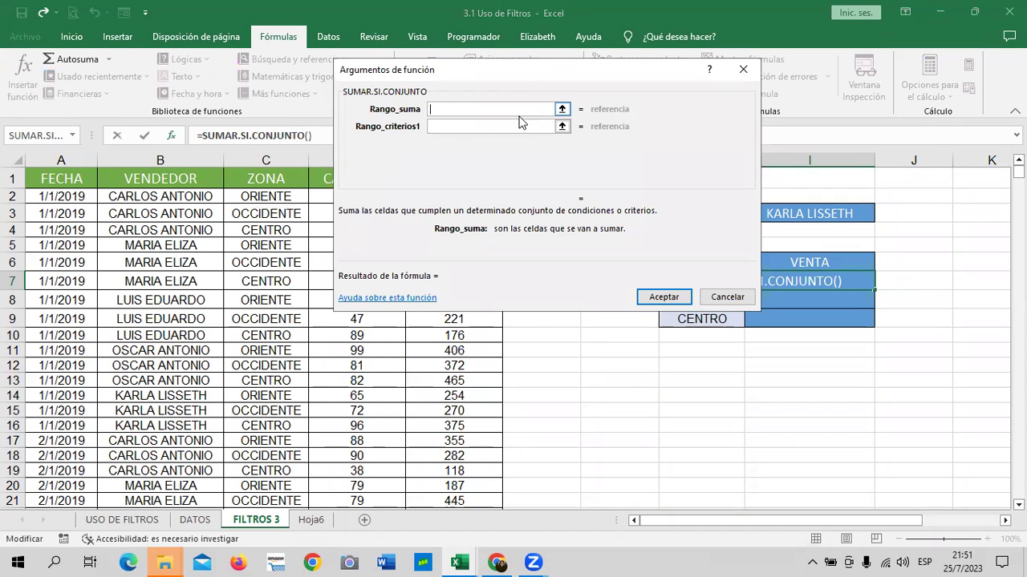
left_click_drag(465, 71, 388, 100)
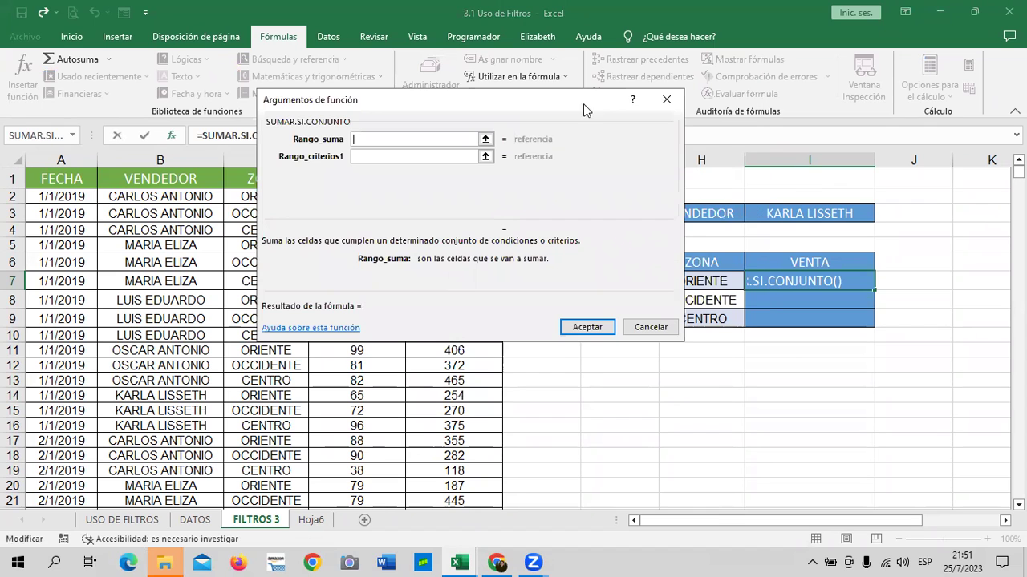
left_click(666, 100)
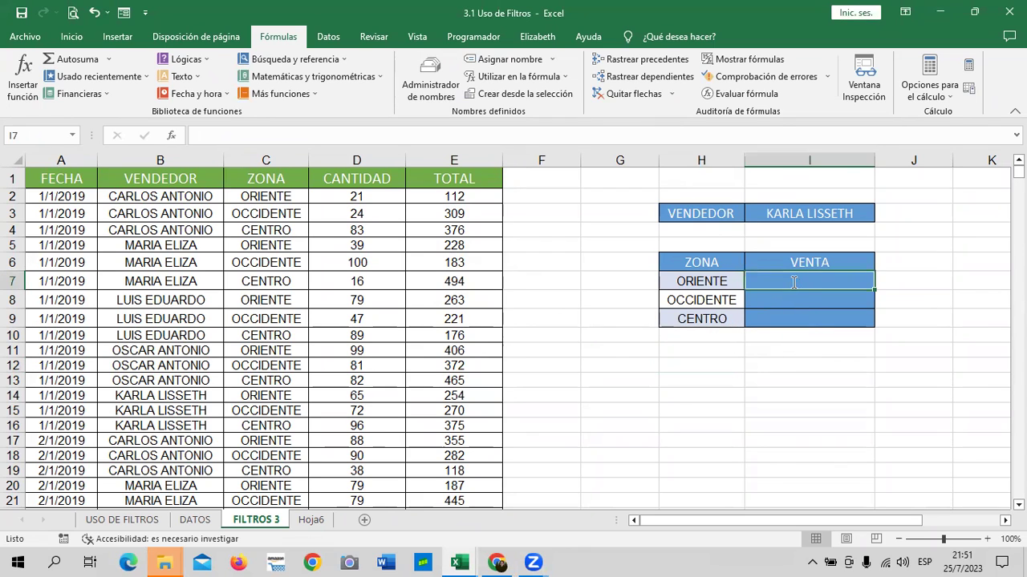
Start a SUMAR.SI.CONJUNTO formula in I7 with sum range E2:E16441.
type("=SUMAR")
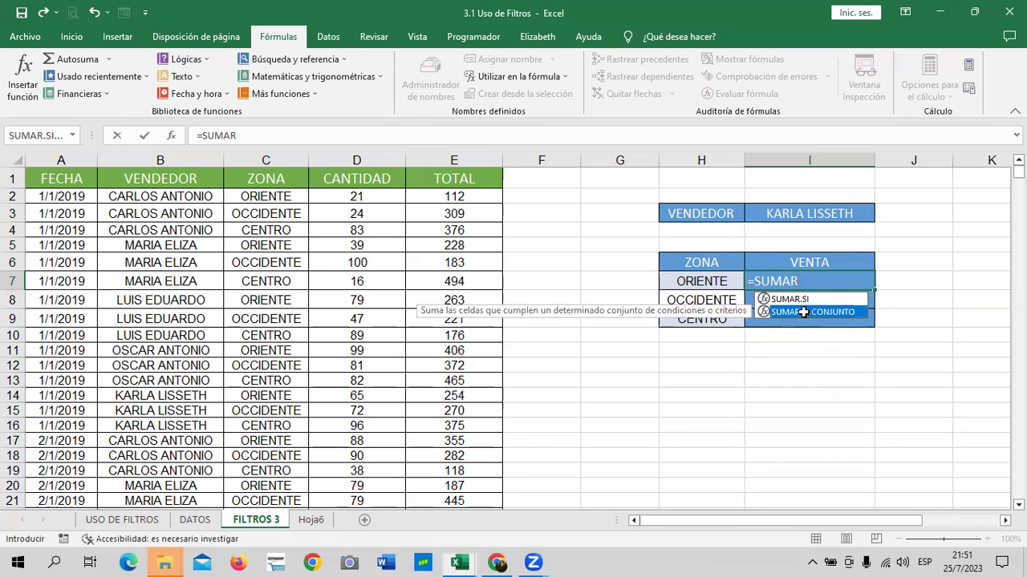
double_click(803, 311)
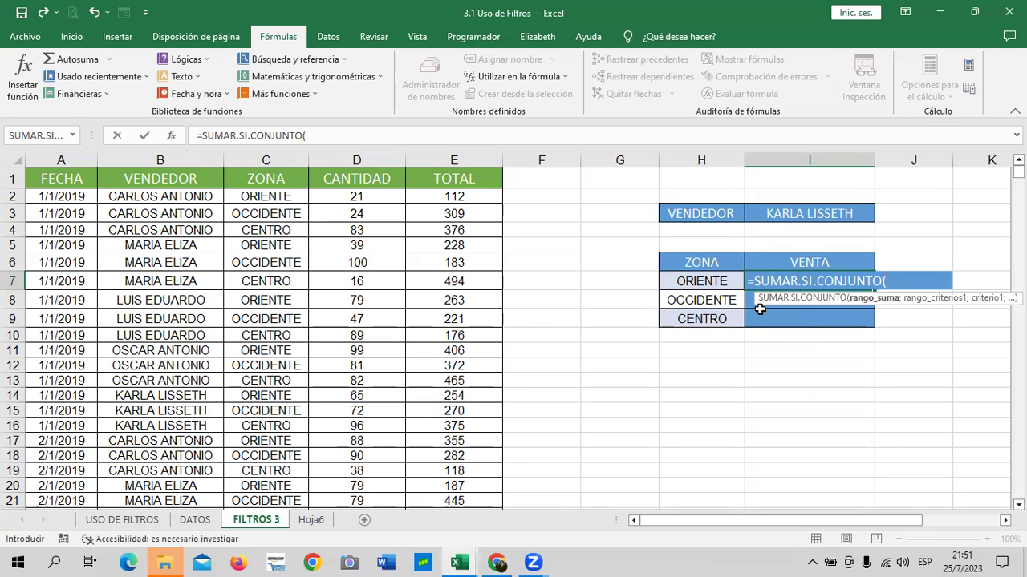
left_click(455, 134)
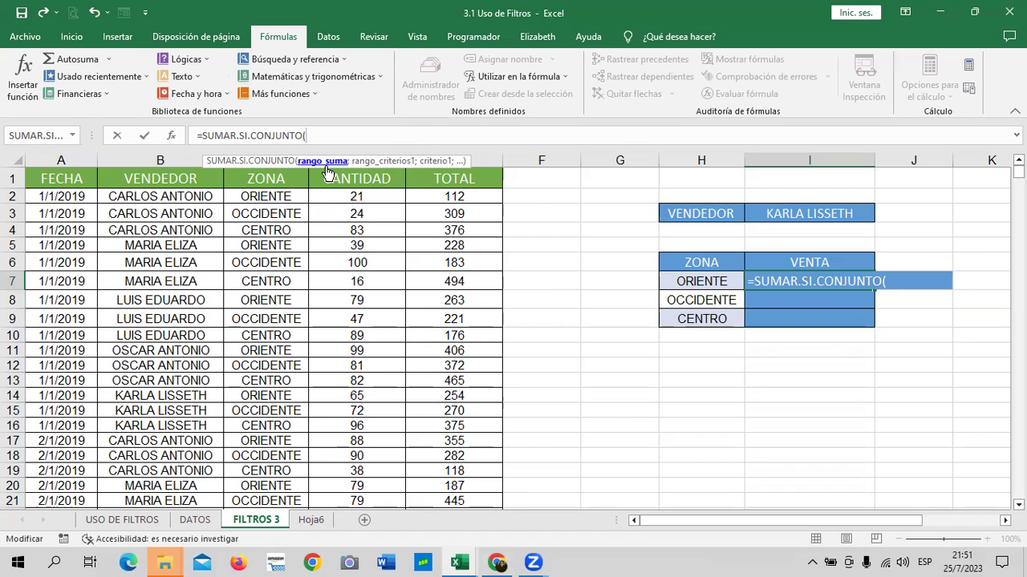
left_click(485, 197)
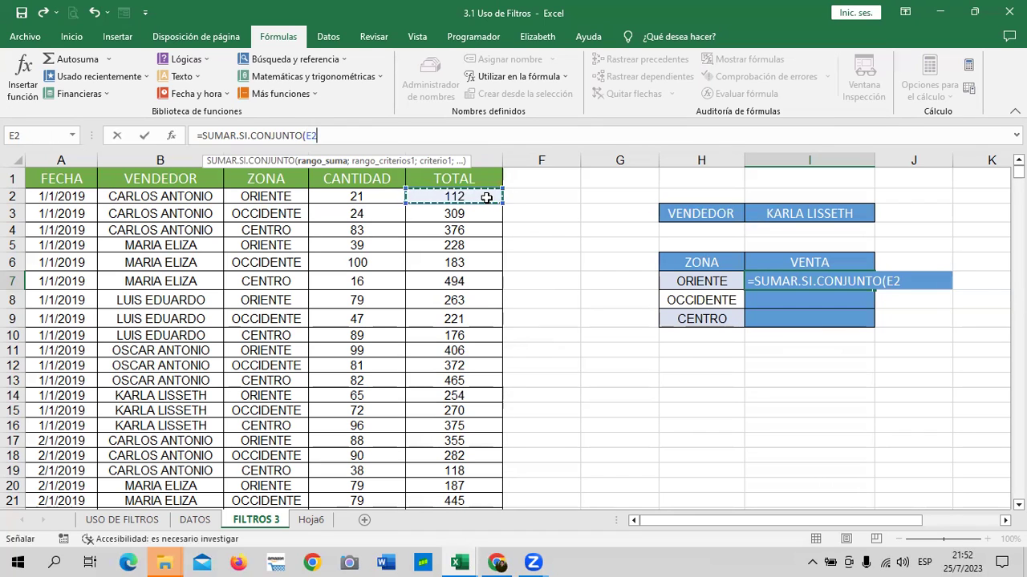
key("ctrl+shift+Down")
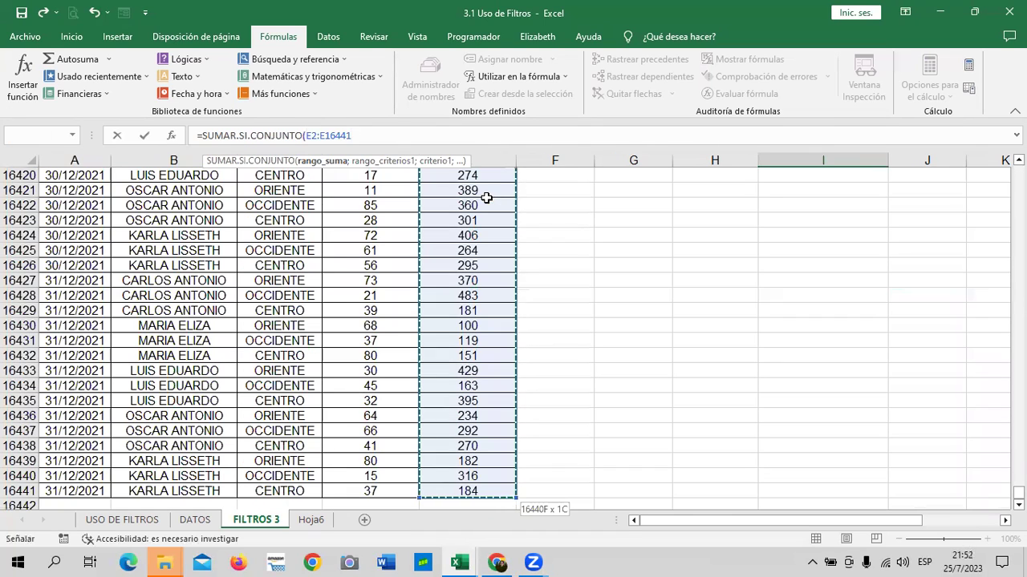
type(";")
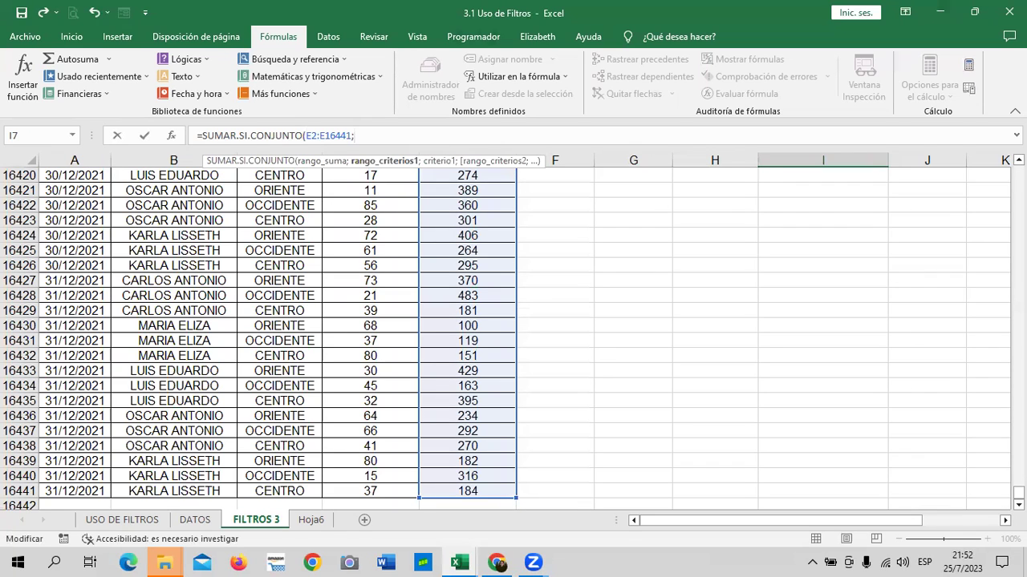
Add VENDEDOR range B2:B16441 as the first criteria range, matched against vendor cell I3.
left_click_drag(1018, 493, 1017, 170)
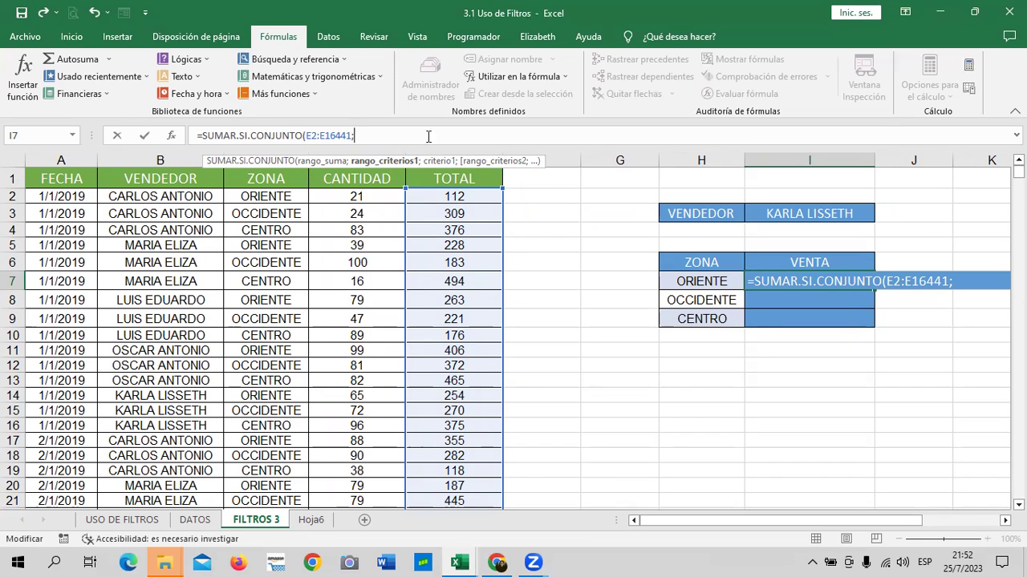
left_click(207, 195)
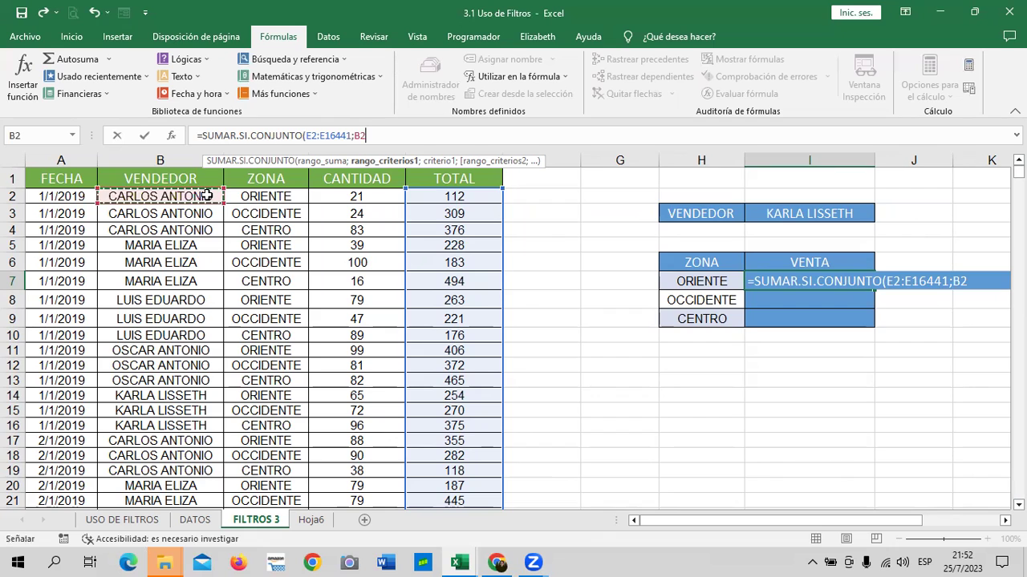
key("ctrl+shift+Down")
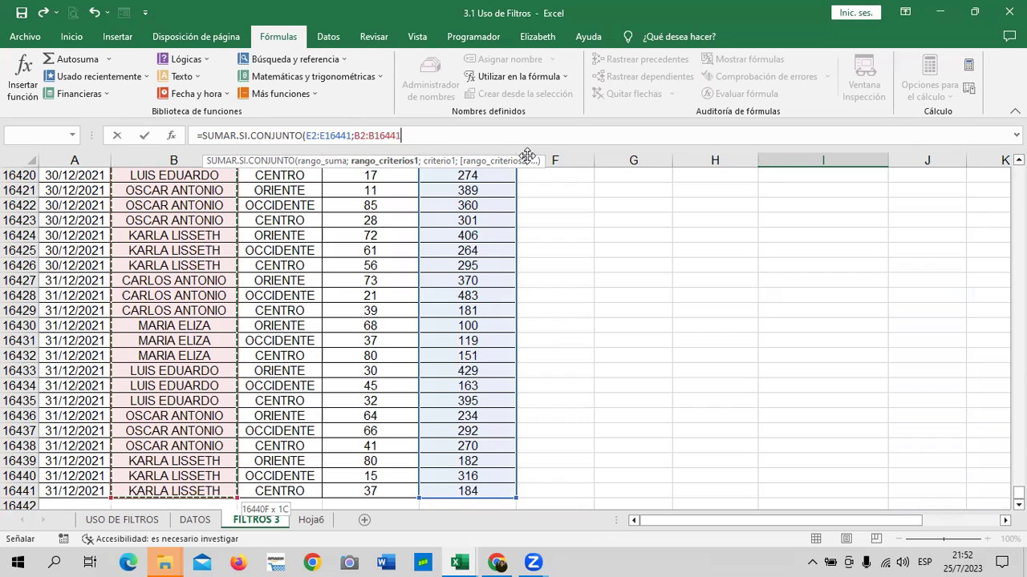
type(";")
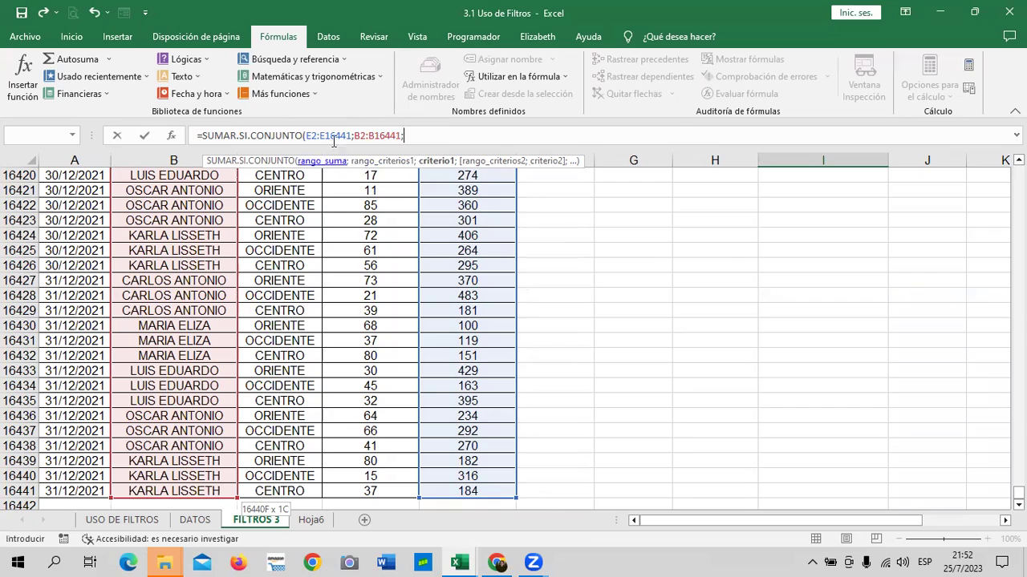
left_click_drag(1018, 494, 1018, 171)
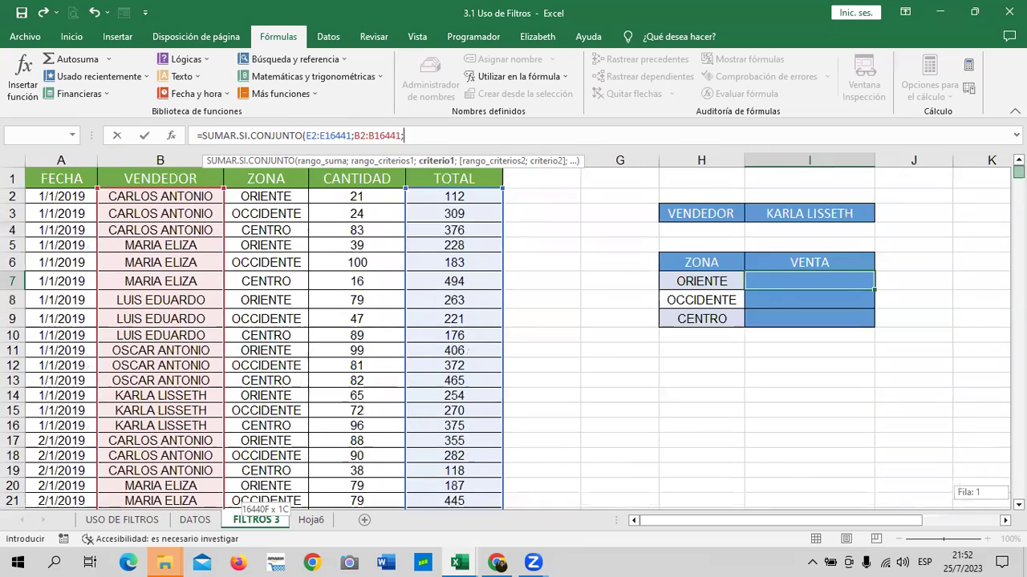
left_click(304, 163)
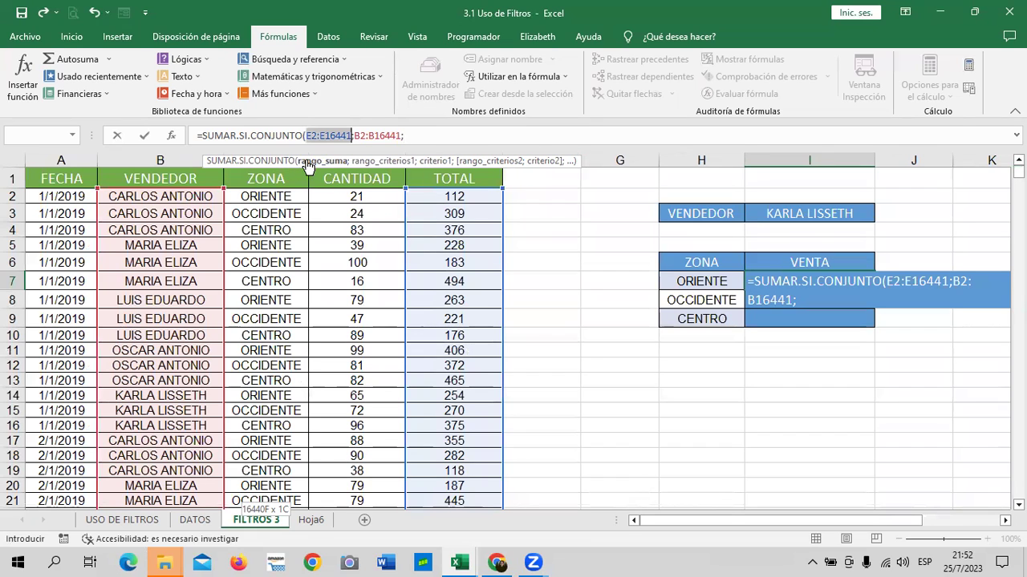
left_click(376, 162)
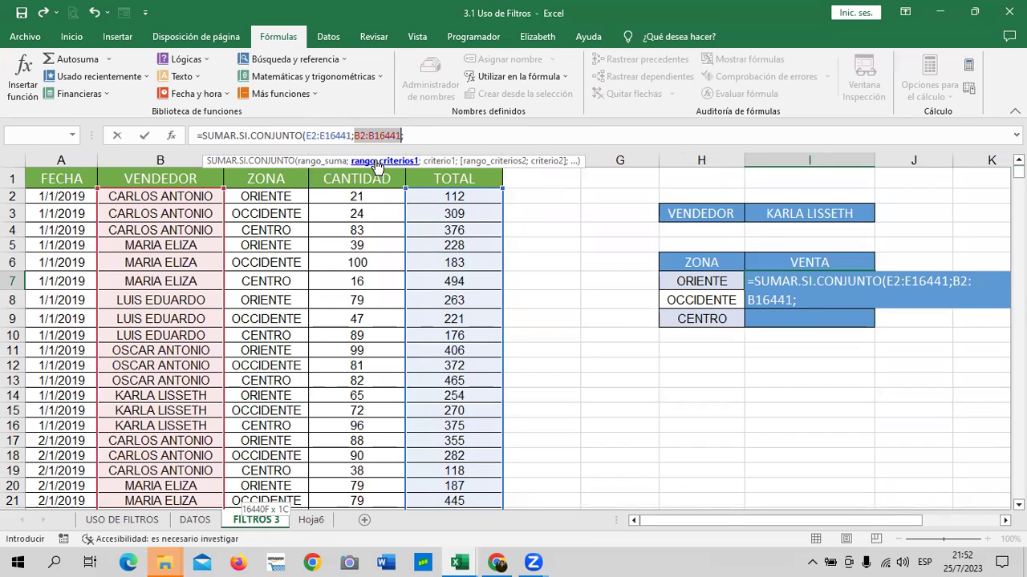
left_click(439, 162)
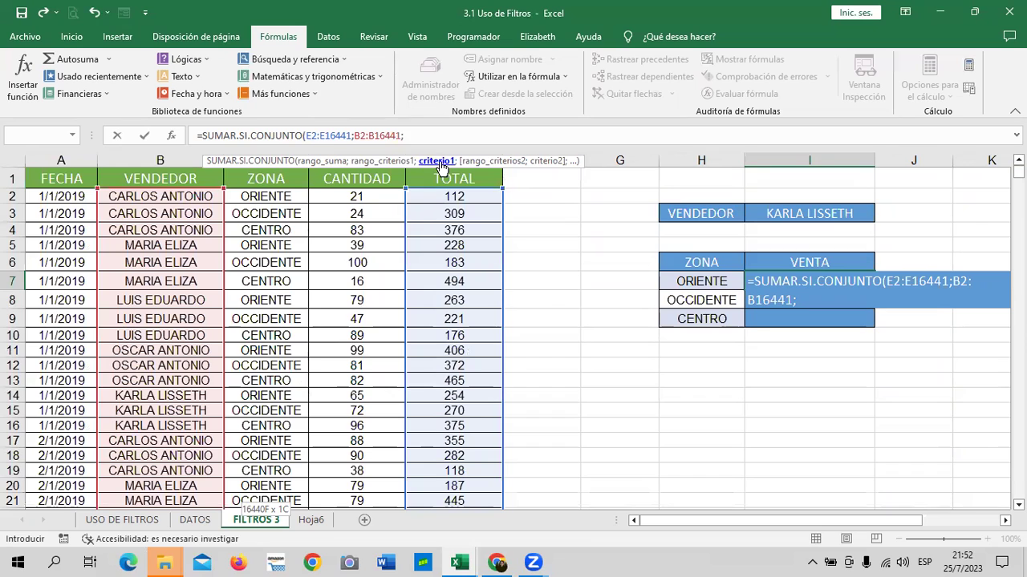
left_click(836, 215)
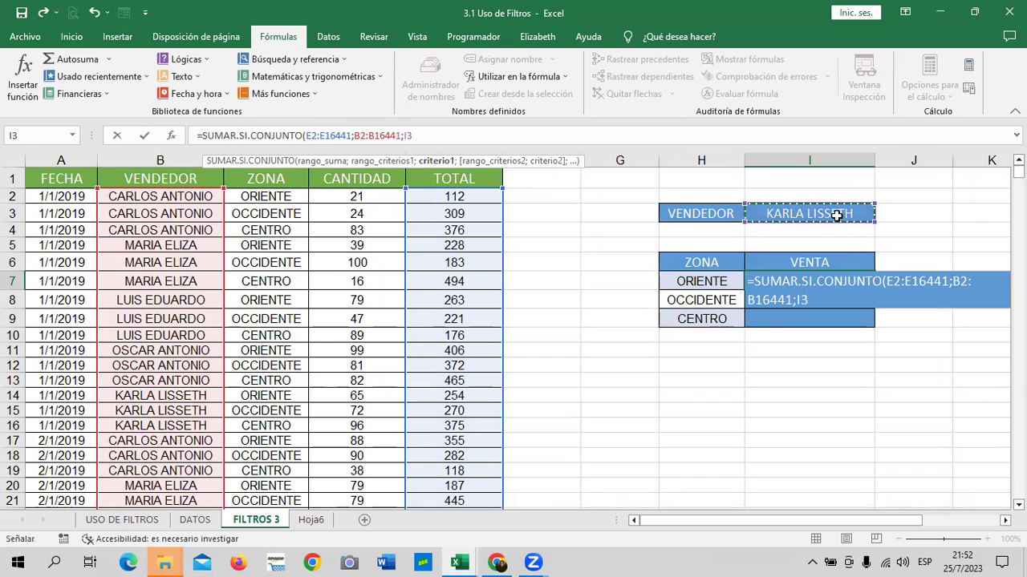
type(";")
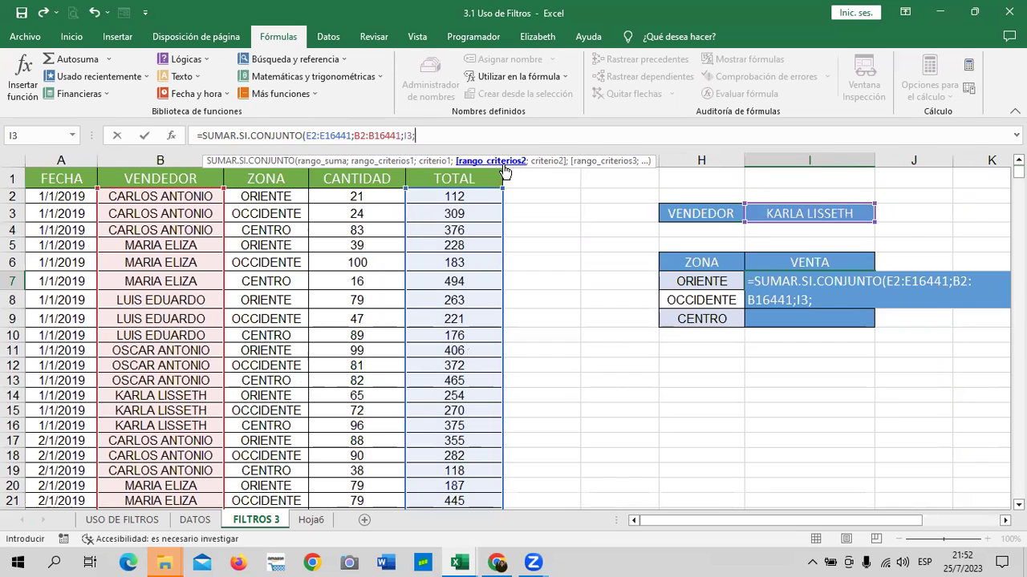
Add zone range C2:C16441 matched to H7 and commit, giving $324,191.00.
left_click(265, 197)
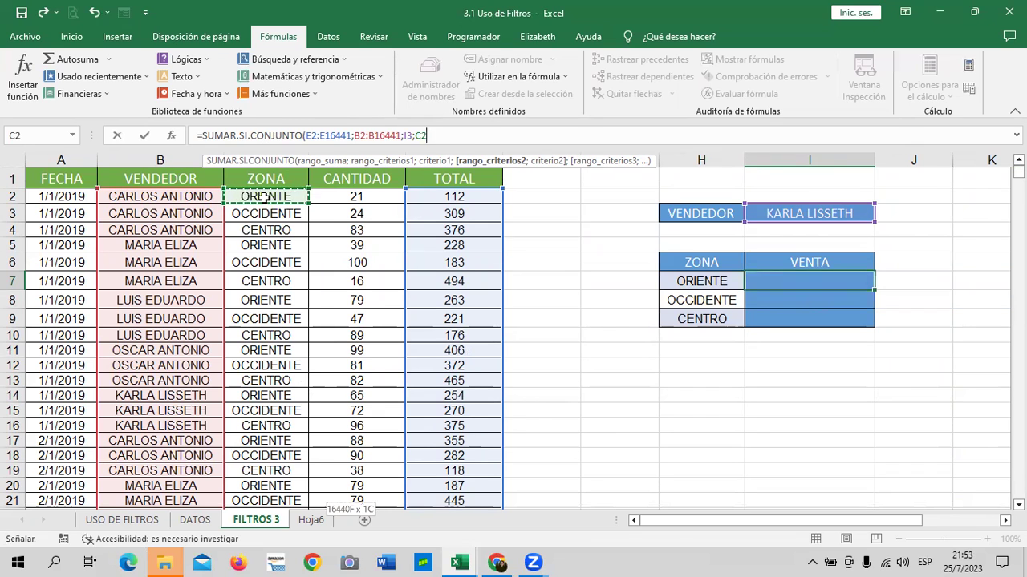
key("ctrl+shift+Down")
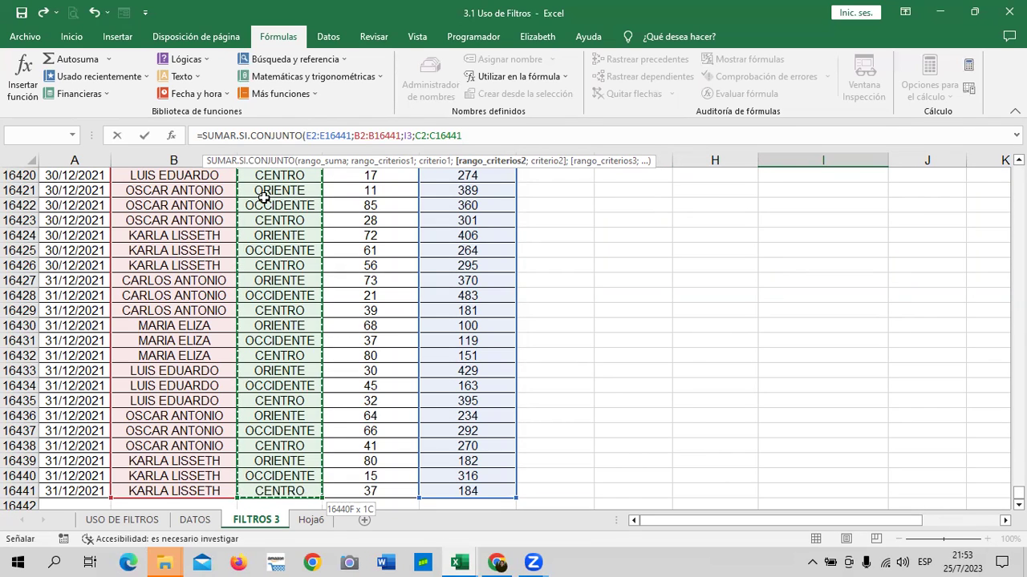
type(";")
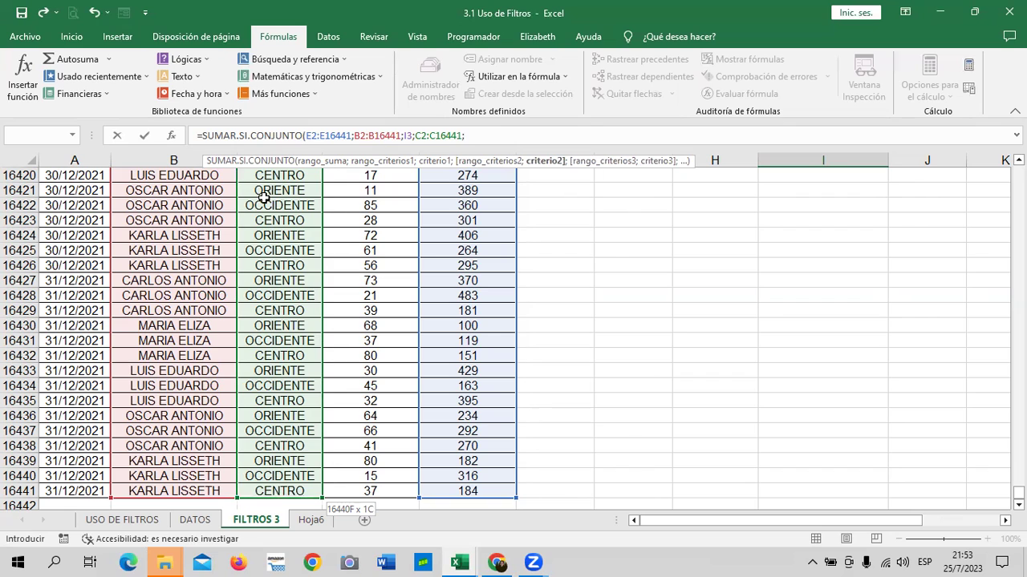
left_click_drag(1018, 492, 1018, 171)
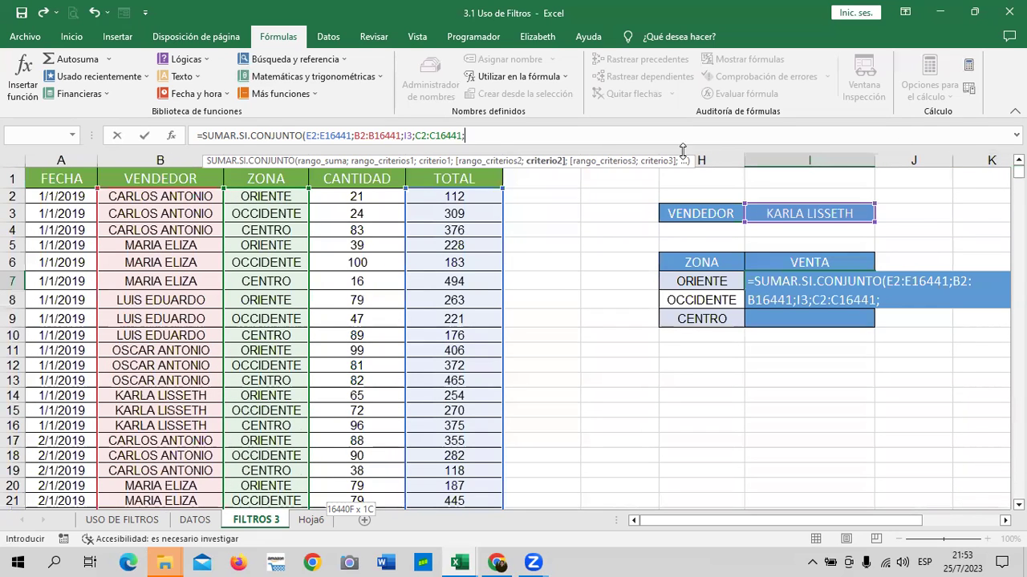
left_click(684, 279)
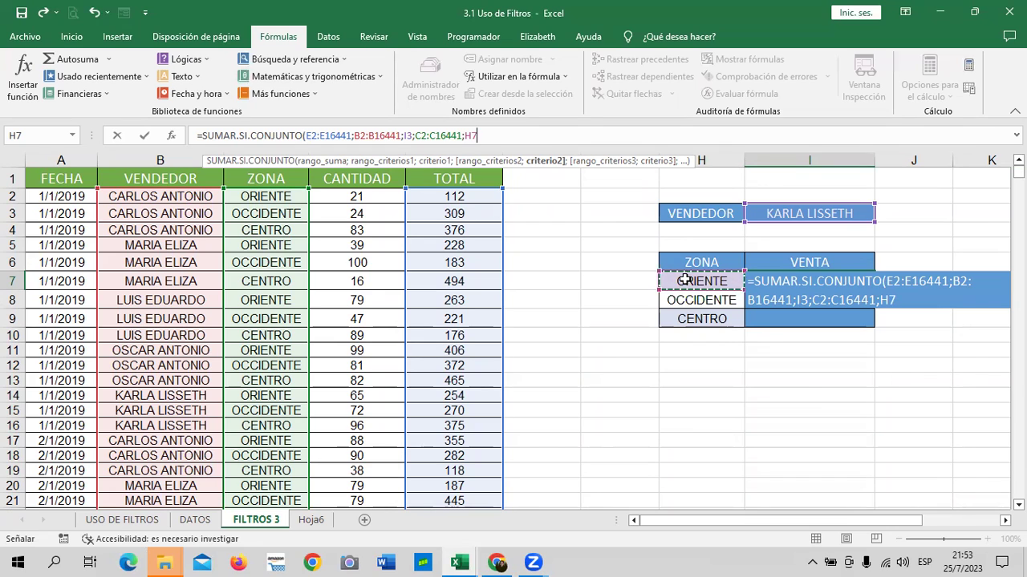
key("Return")
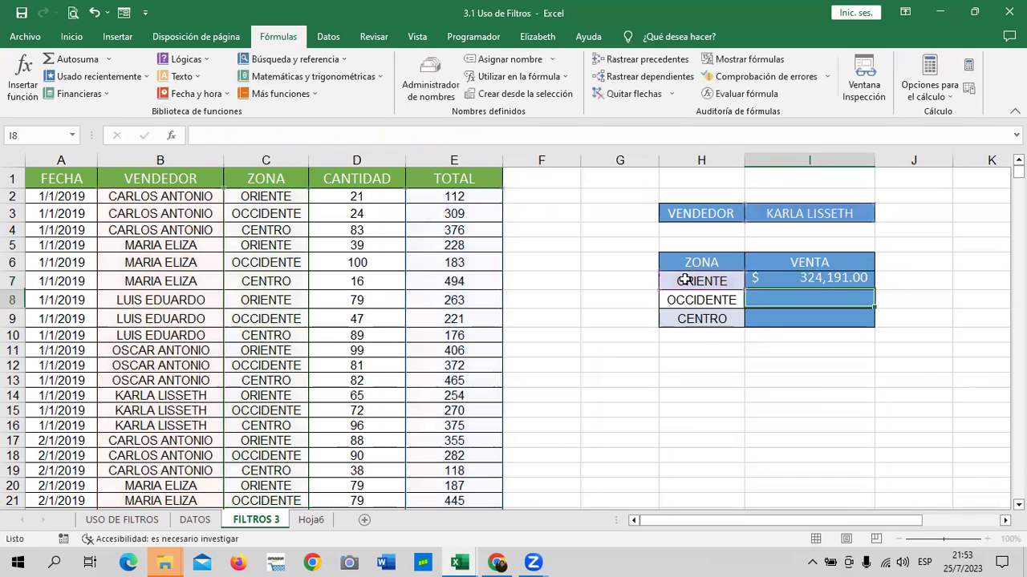
left_click(793, 273)
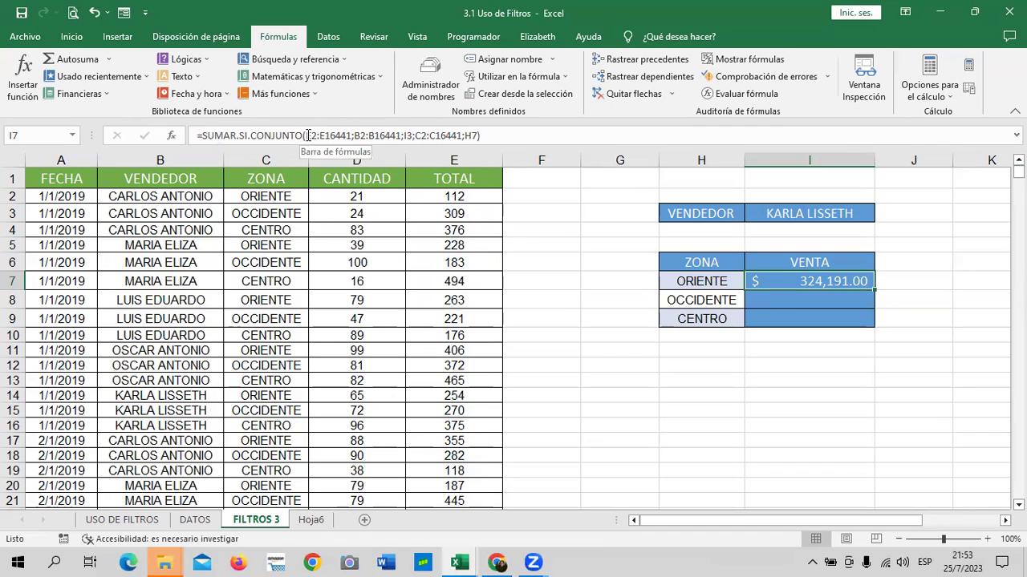
Make the sales range in I7's formula absolute as $E$2:$E$16441.
left_click(306, 136)
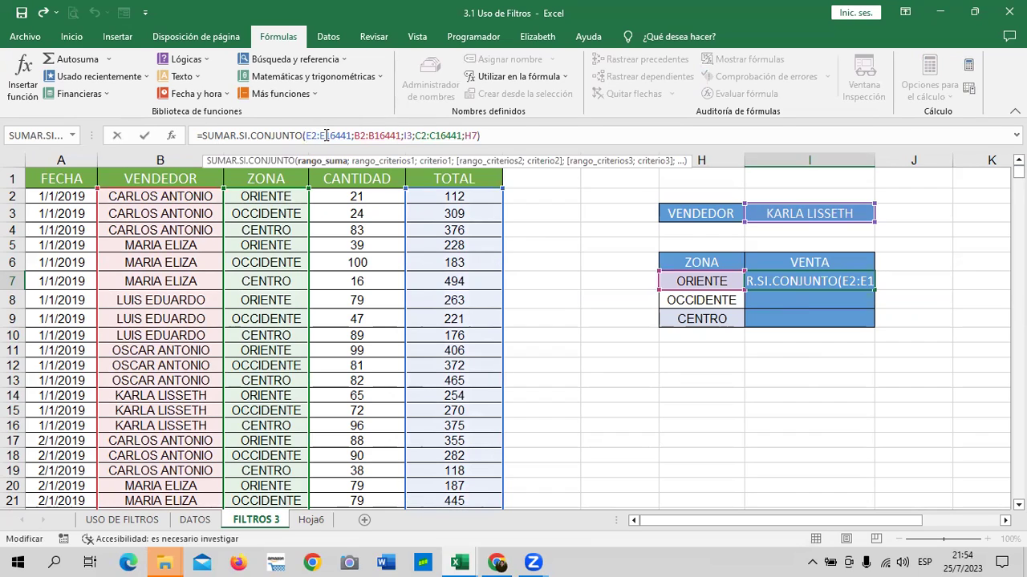
type("$")
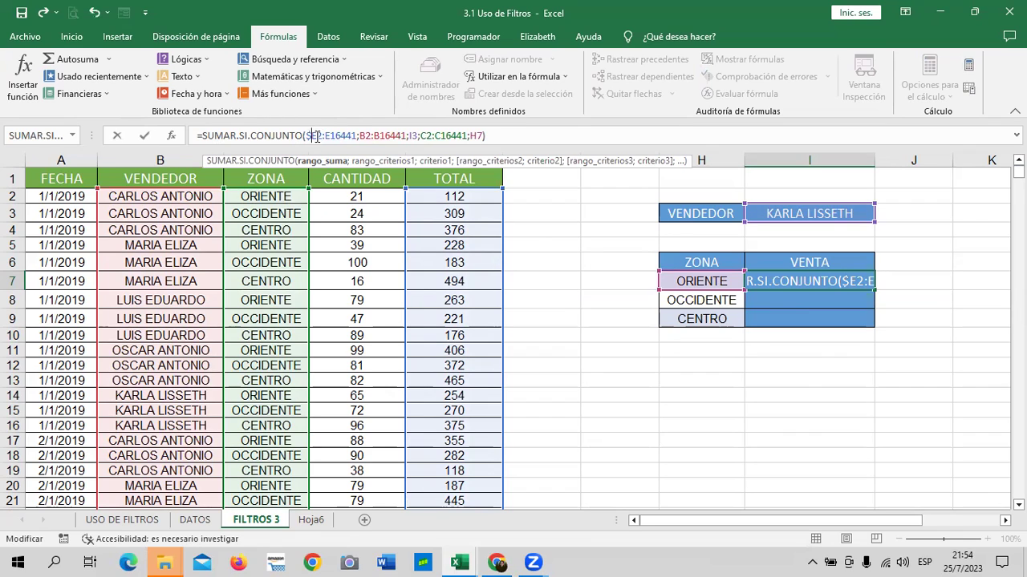
left_click(318, 135)
type("$")
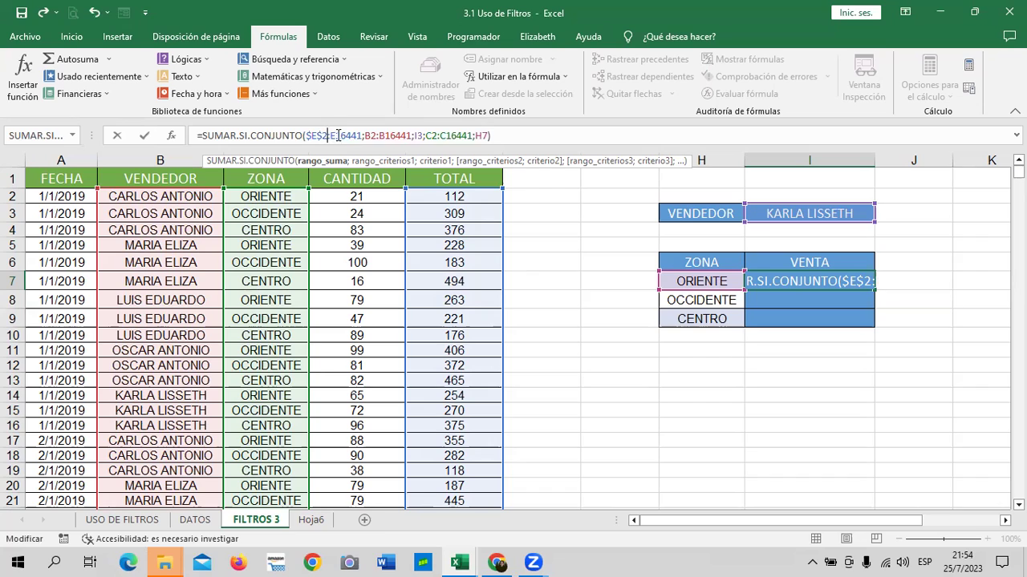
key("Right")
key("Right")
key("Right")
key("F4")
left_click(368, 132)
left_click(341, 135)
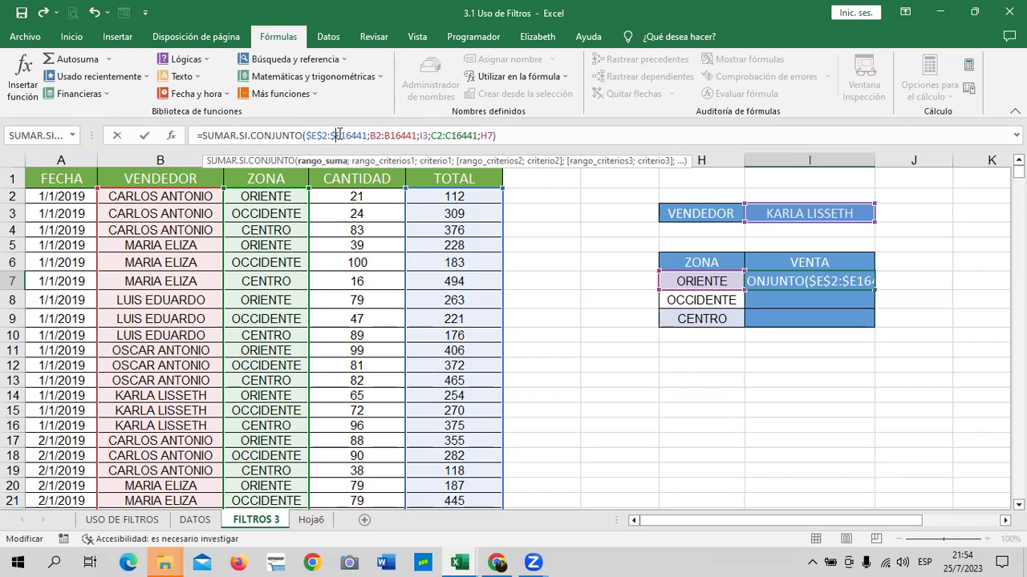
type("$")
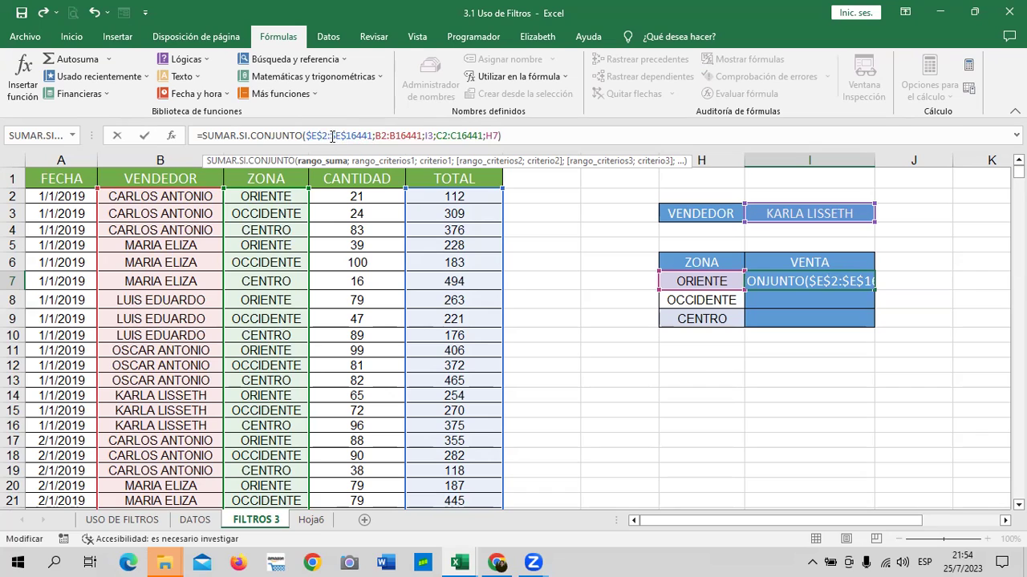
Make the vendor criteria range absolute as $B$2:$B$16441.
left_click(397, 136)
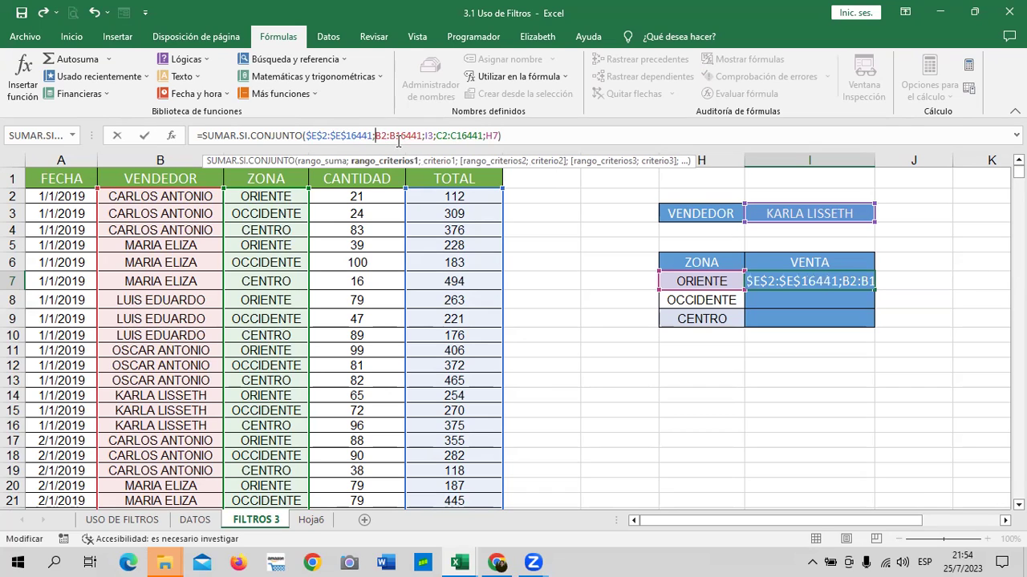
type("$E")
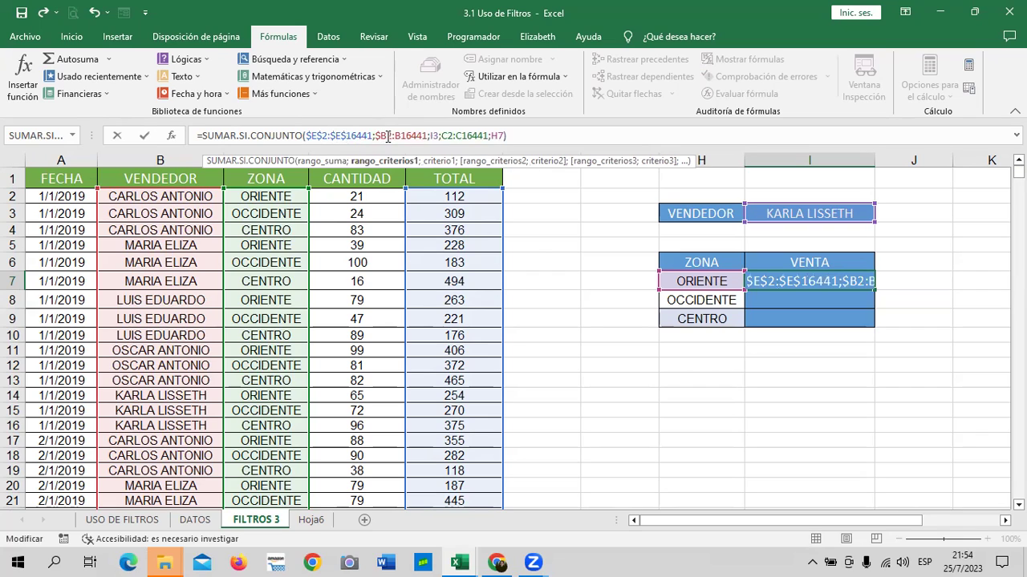
type("$")
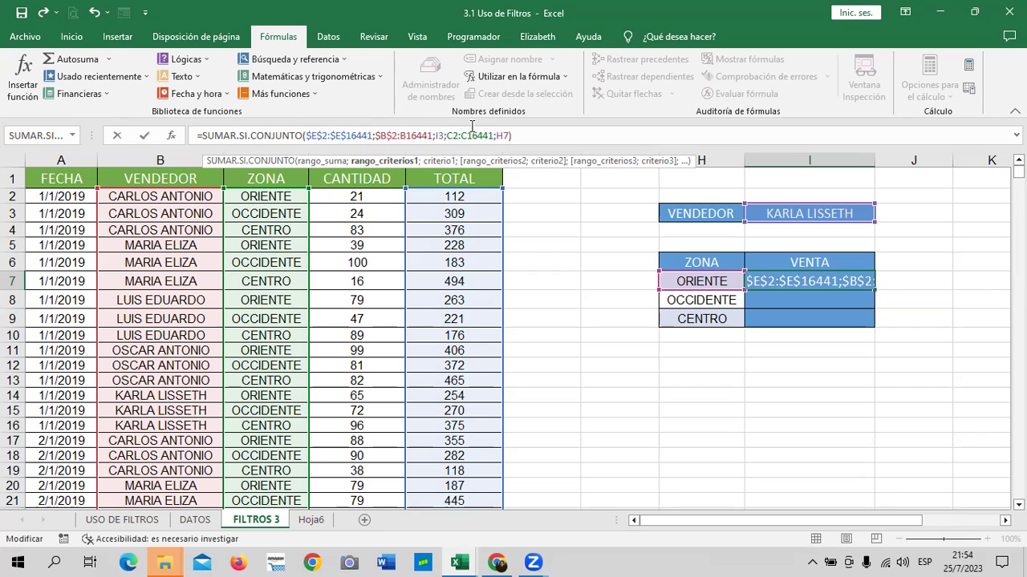
left_click(403, 137)
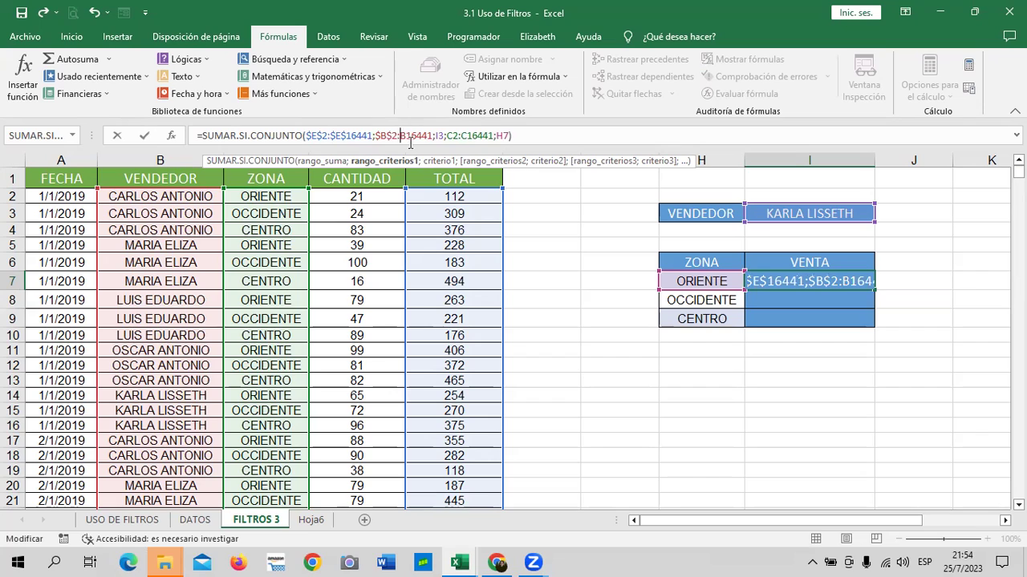
type("$E")
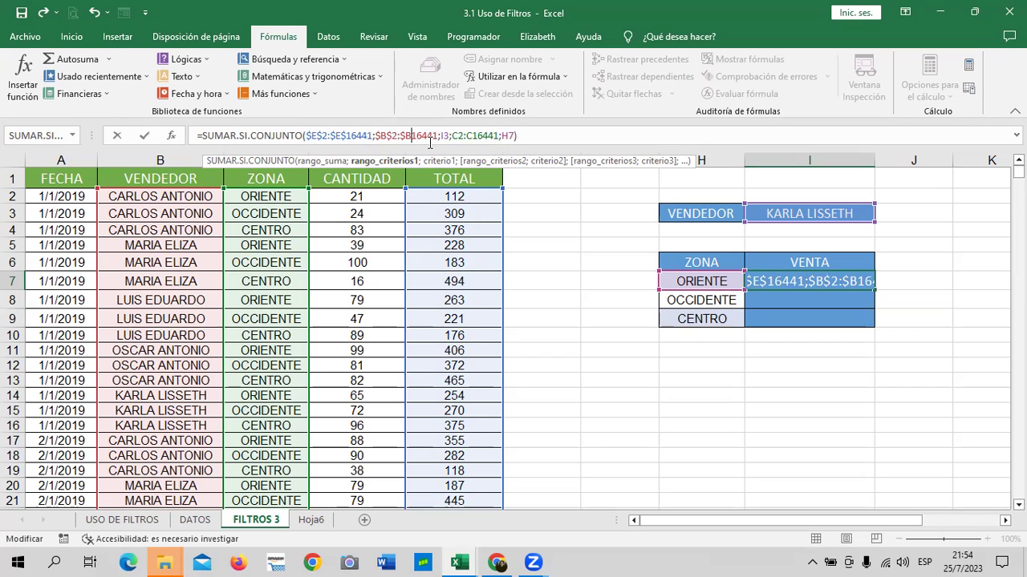
type("$")
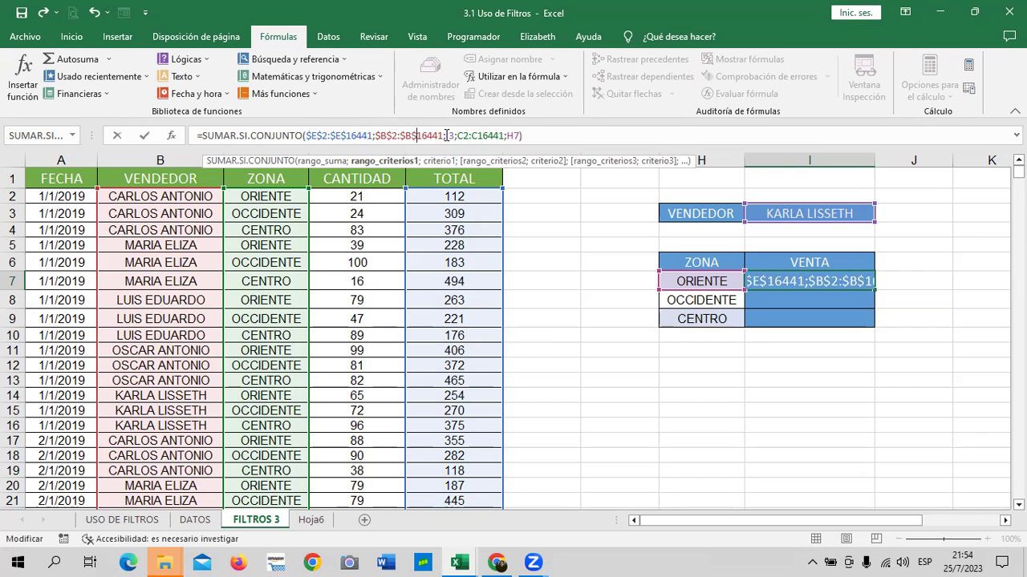
key("Right")
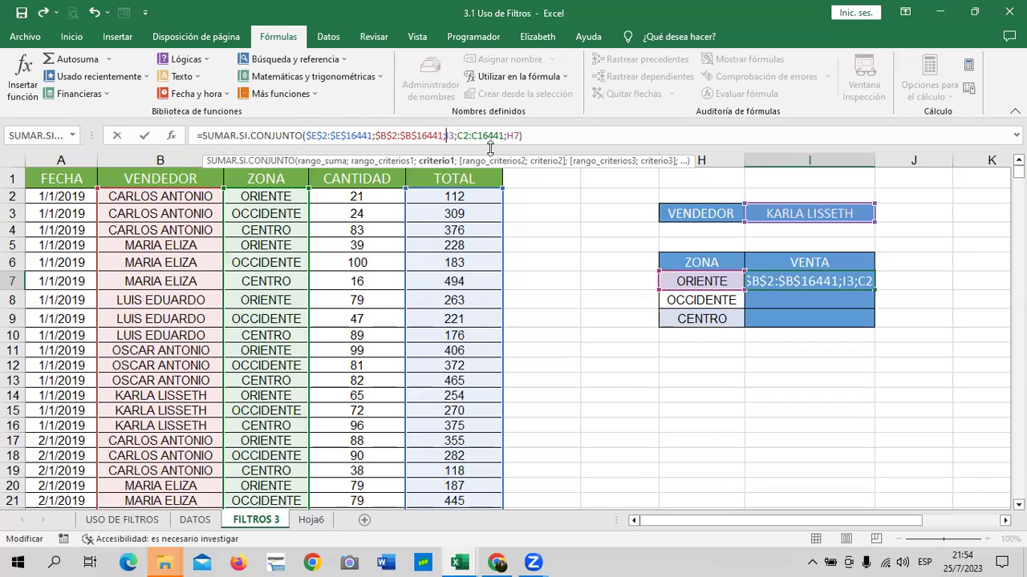
Lock $I$3 and the zone range, then commit the formula and accept Excel's correction.
type("$")
key("Right")
type("$")
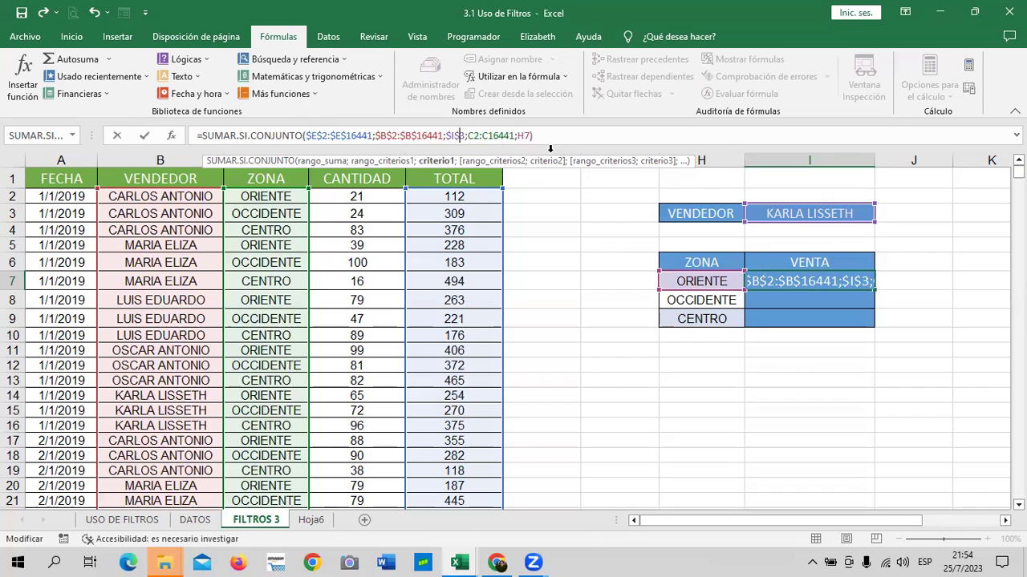
left_click(468, 135)
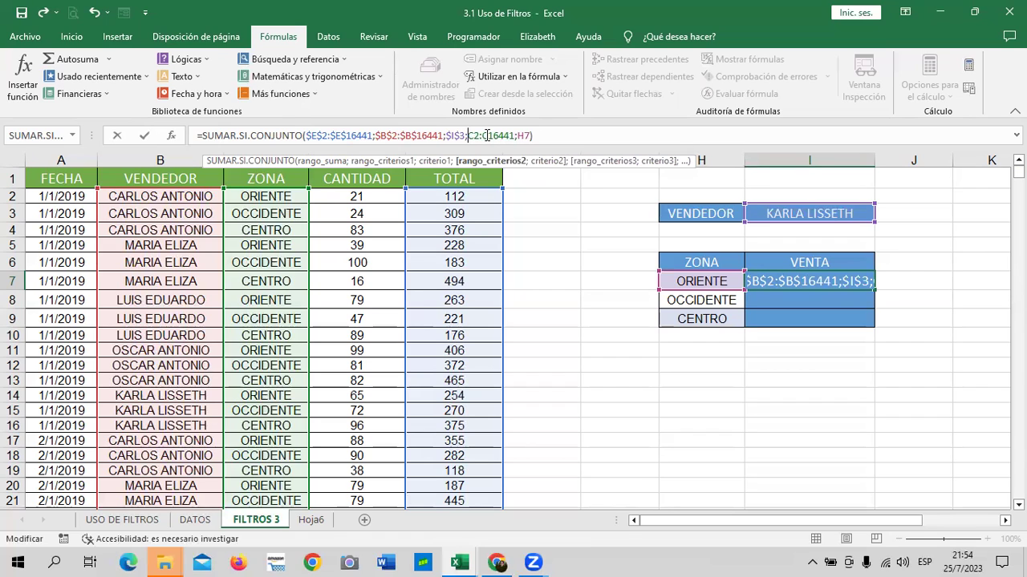
type("$")
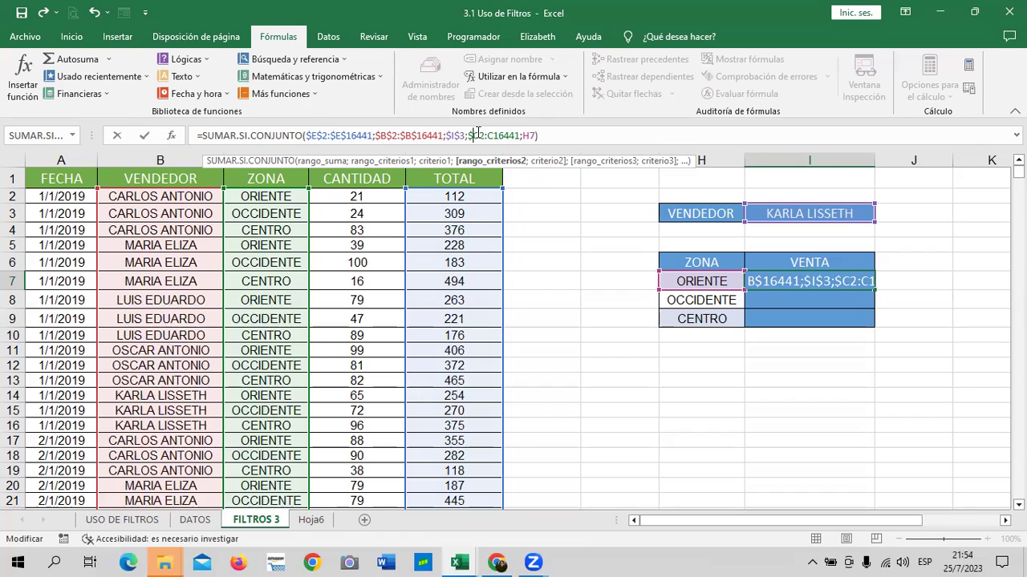
left_click(483, 135)
type("$2$")
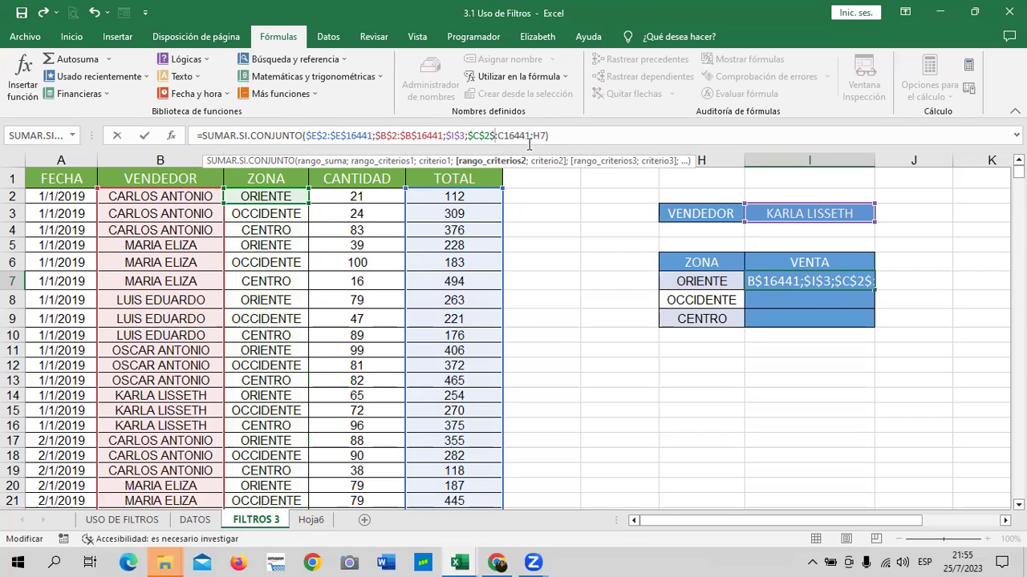
left_click(499, 136)
type("$E$")
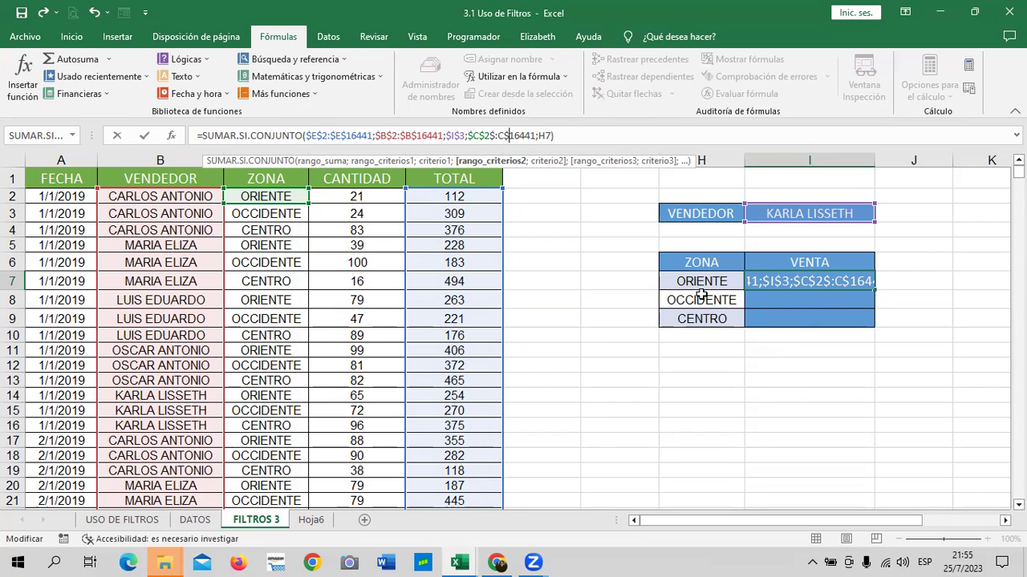
left_click(659, 134)
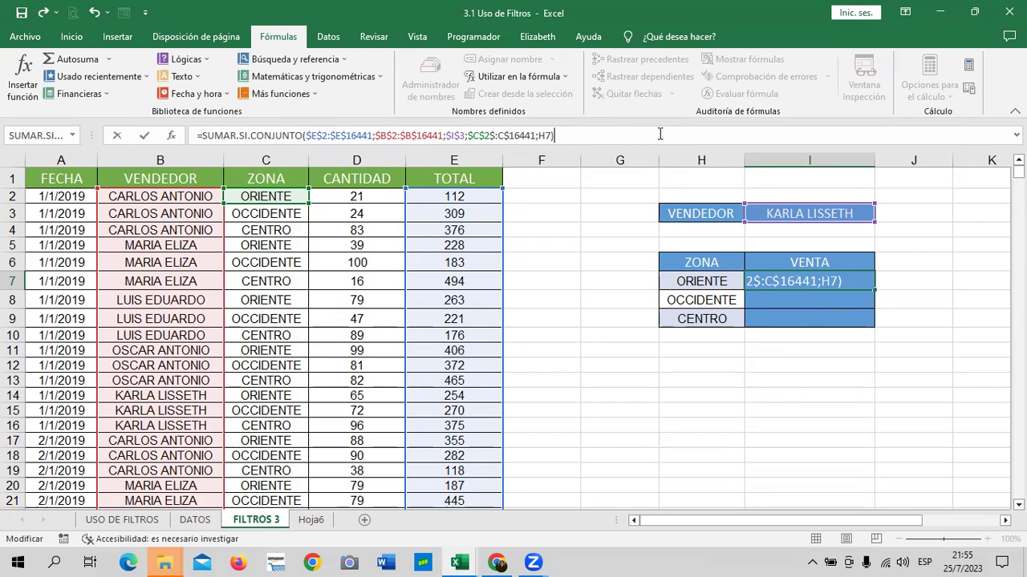
key("Return")
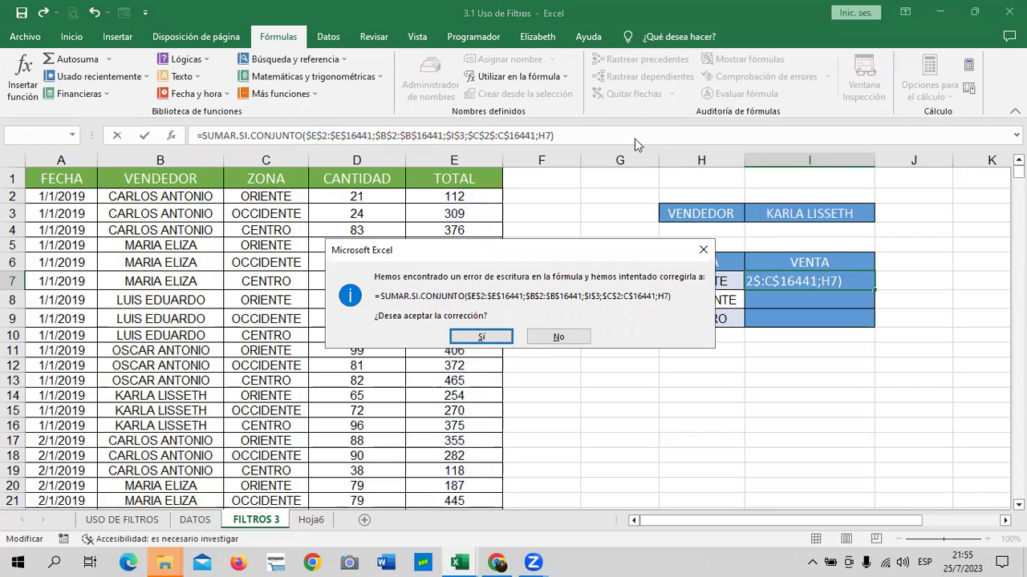
left_click(479, 336)
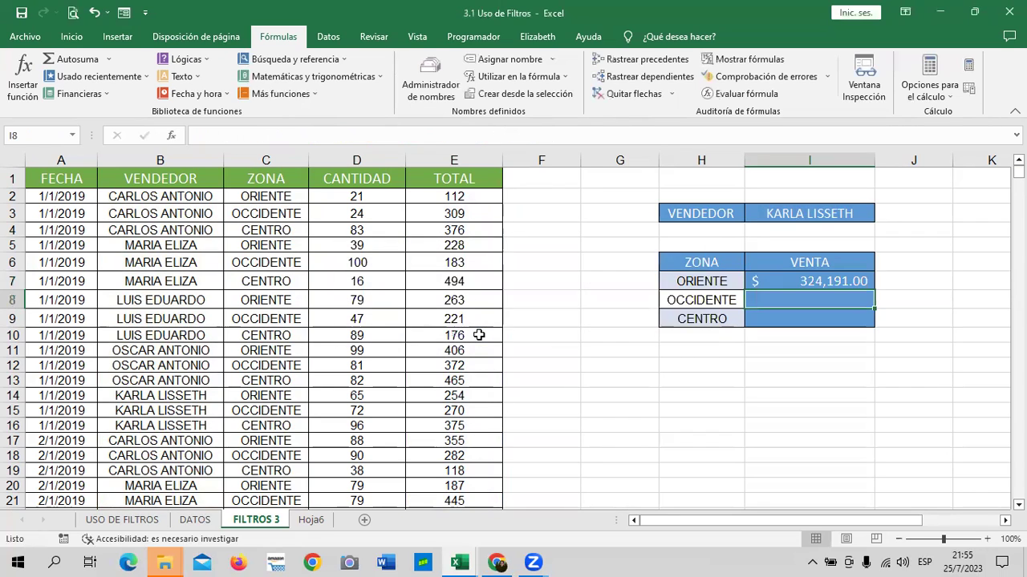
Fill the I7 zone sales formula down to I8 and I9 for OCCIDENTE and CENTRO.
left_click(776, 275)
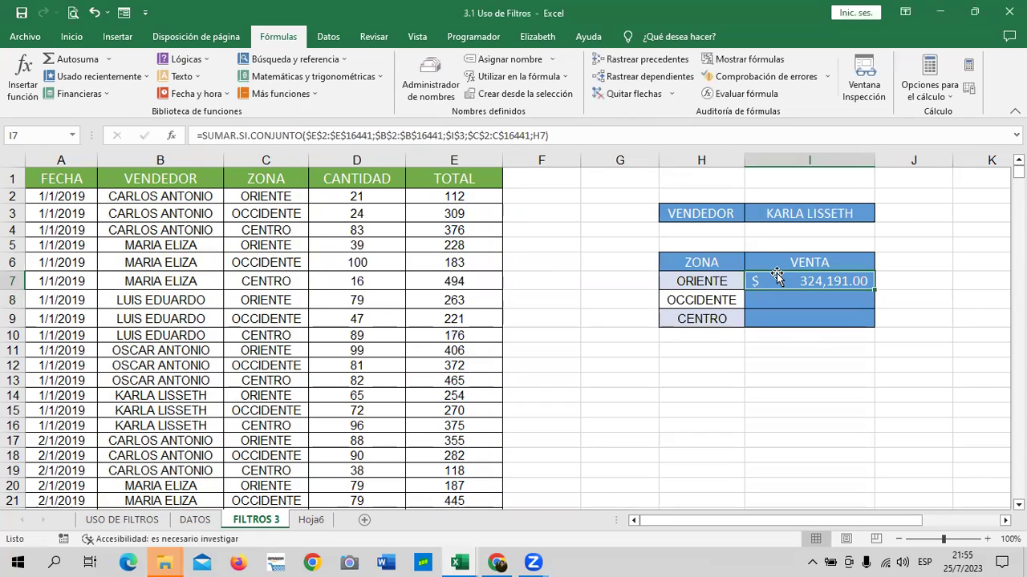
left_click_drag(874, 289, 873, 321)
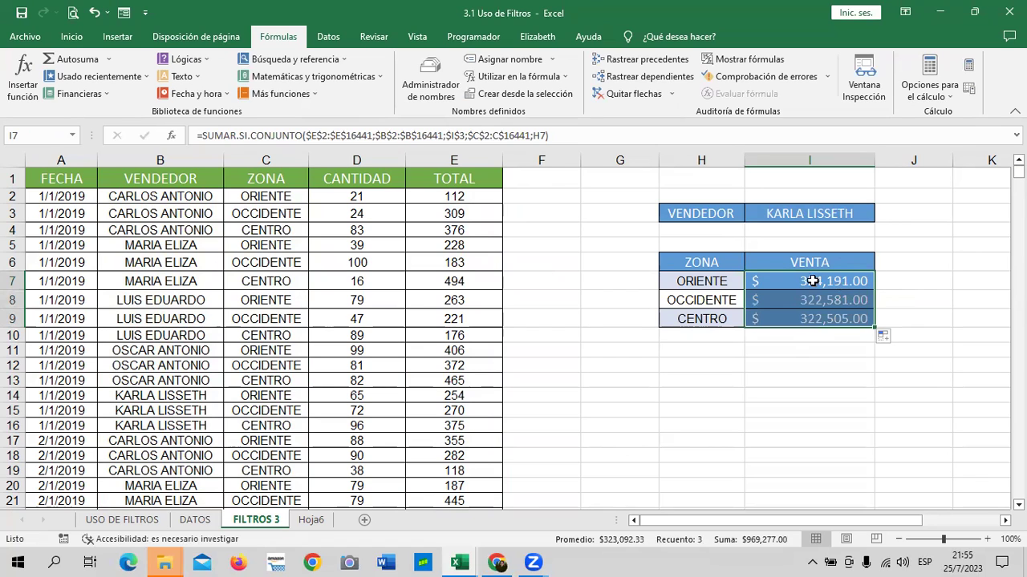
left_click(802, 395)
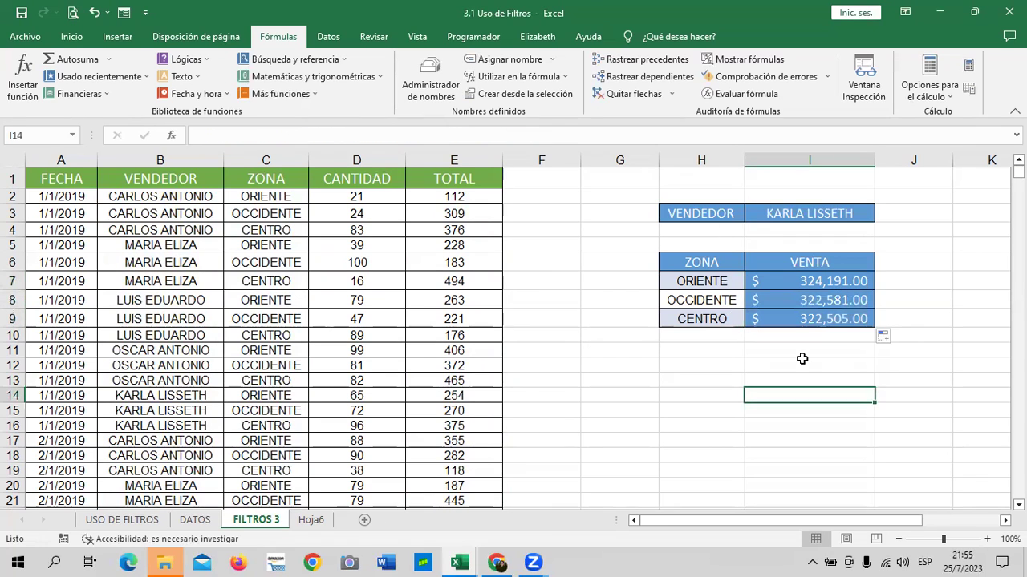
left_click(707, 280)
left_click(700, 299)
left_click(694, 318)
left_click(785, 281)
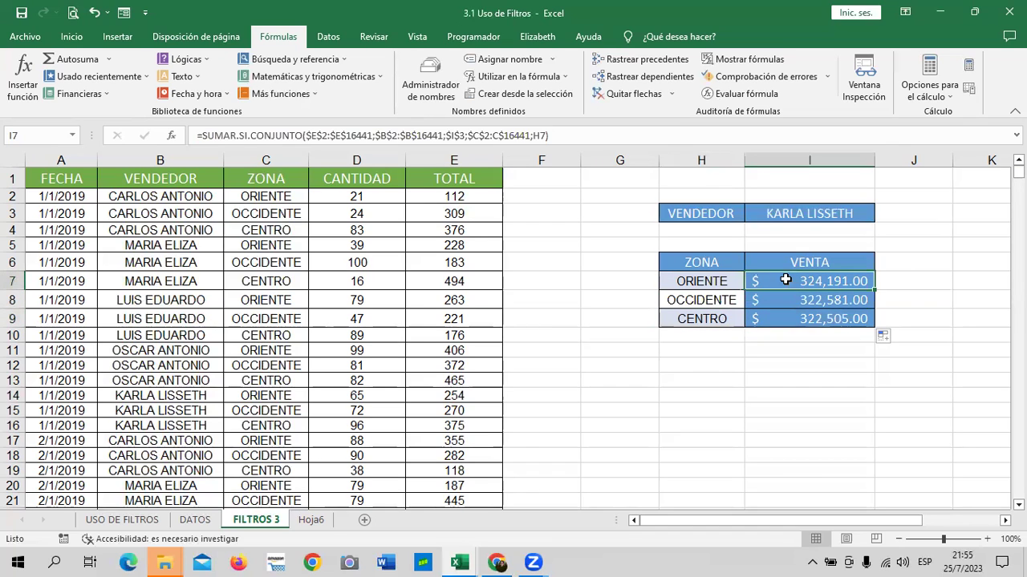
Switch the vendor in I3 to CARLOS ANTONIO so the zone totals update.
left_click(853, 213)
left_click(881, 217)
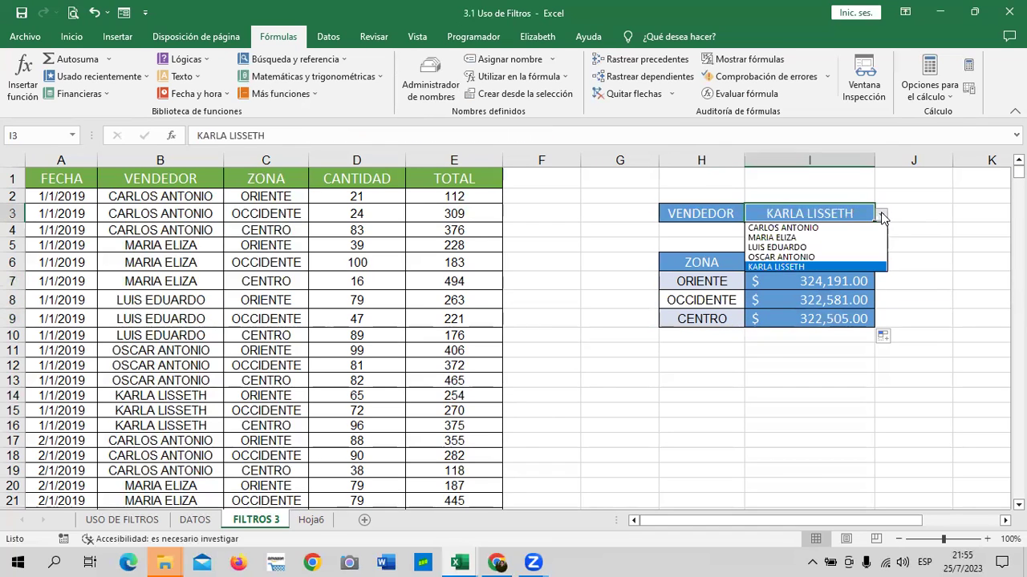
left_click(858, 226)
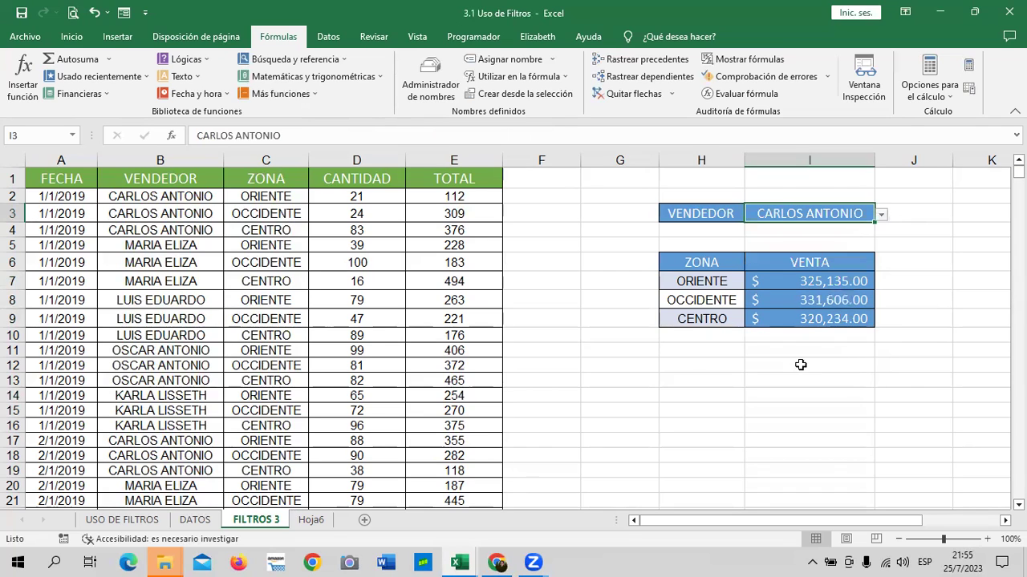
left_click_drag(679, 338, 838, 335)
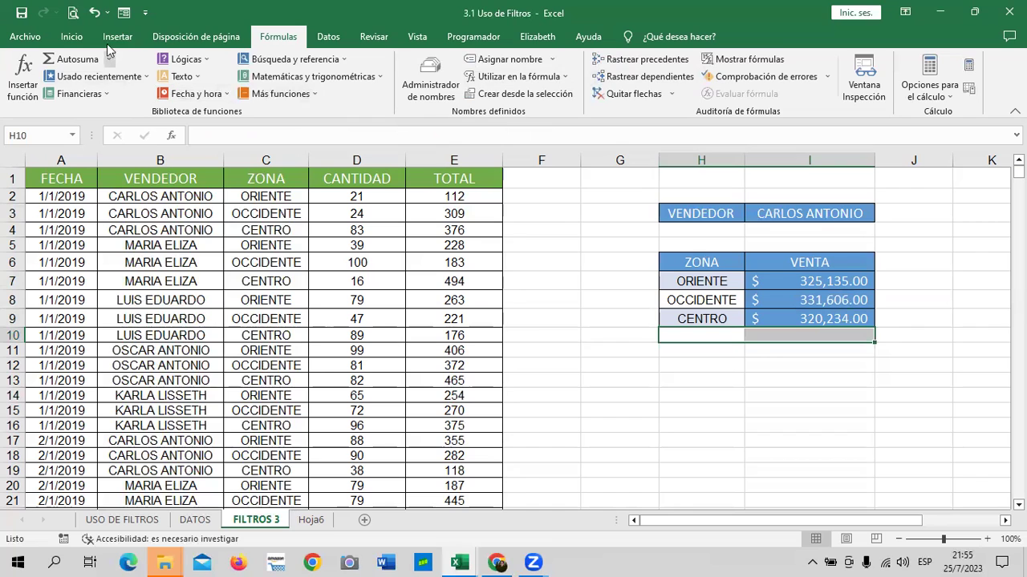
Apply the dark-blue Énfasis1 cell style to H10:I10.
left_click(71, 36)
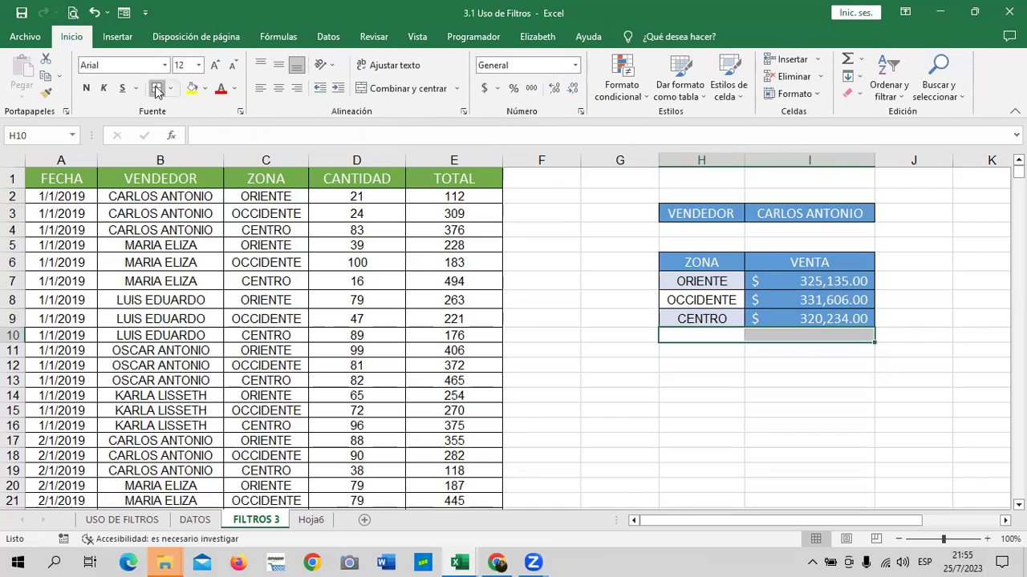
left_click(739, 103)
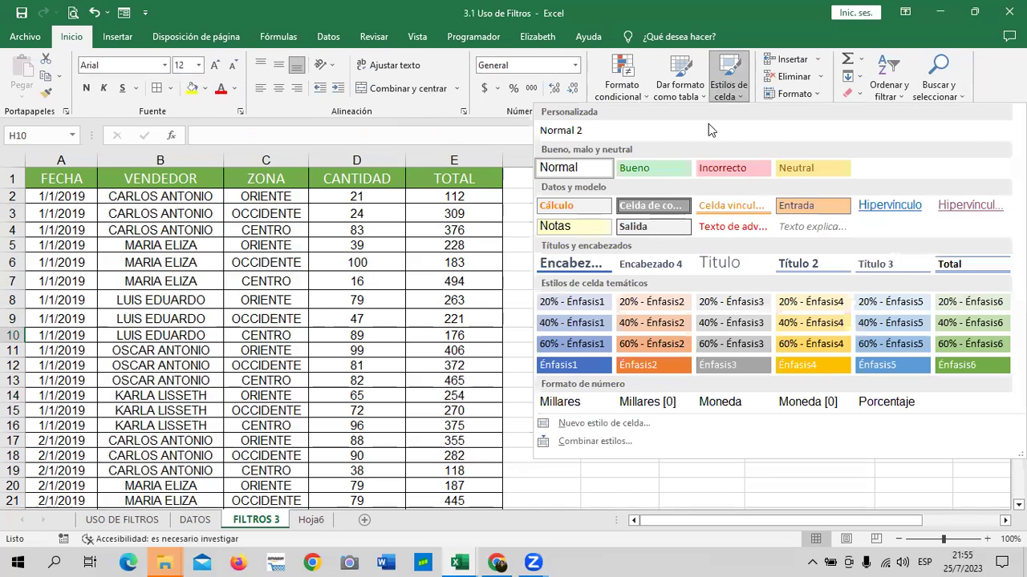
left_click(584, 363)
left_click(854, 397)
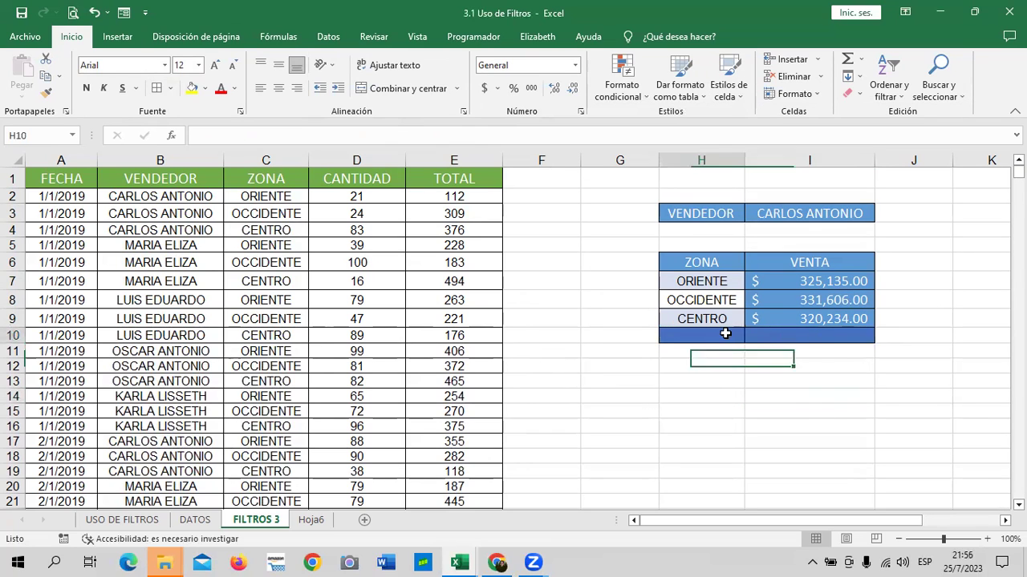
left_click_drag(722, 335, 762, 336)
left_click(746, 96)
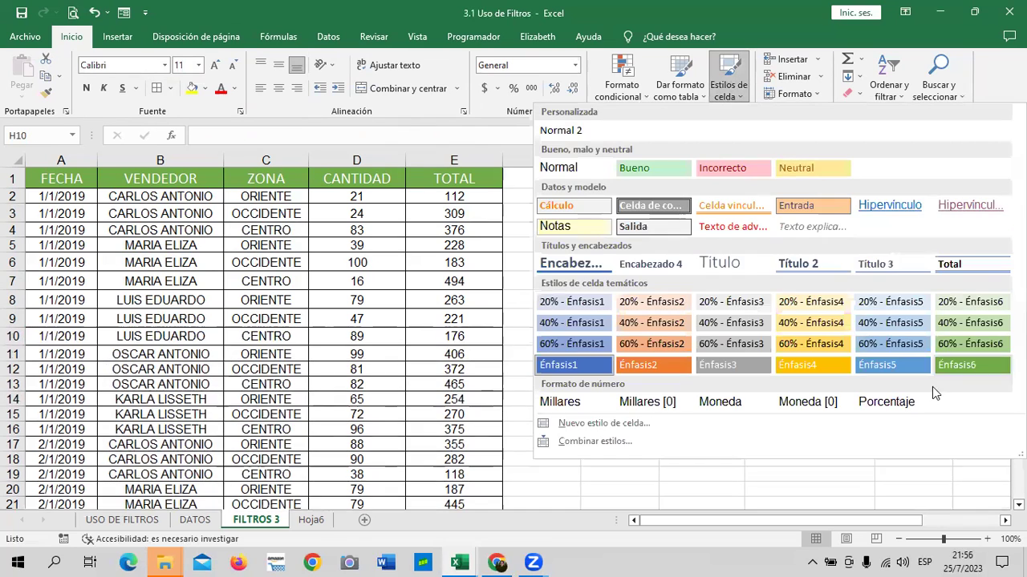
left_click(909, 371)
Label H10 'TOTAL' and make the row 16-point, centered text.
left_click(712, 335)
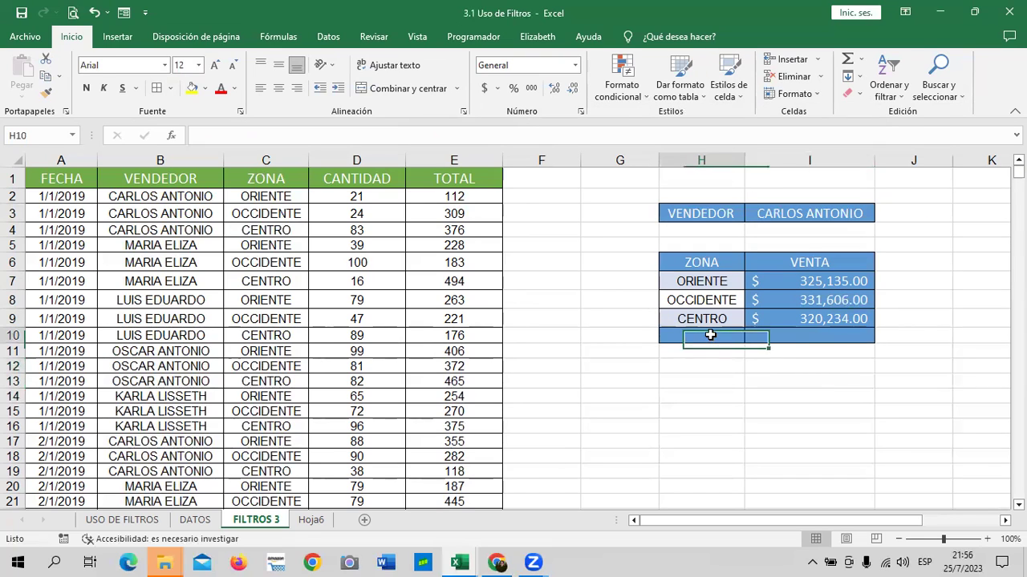
type("T")
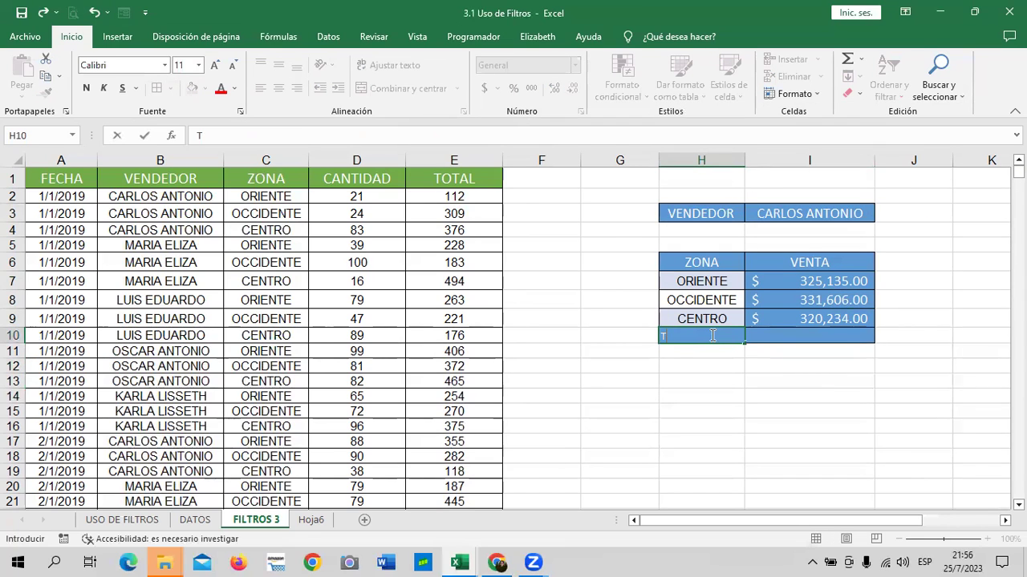
type("OTAL")
left_click(818, 335)
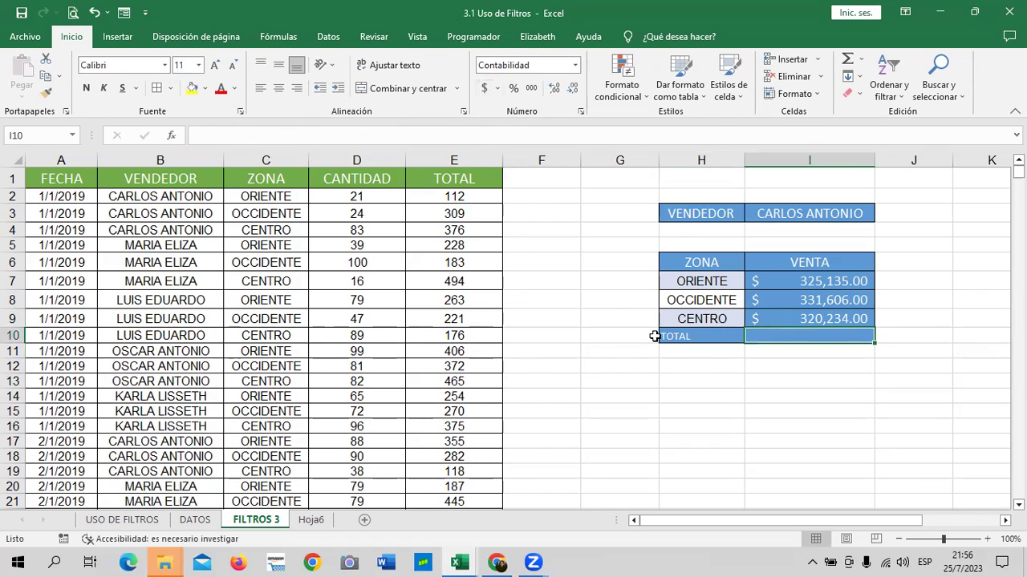
left_click(707, 336)
left_click_drag(707, 336, 770, 336)
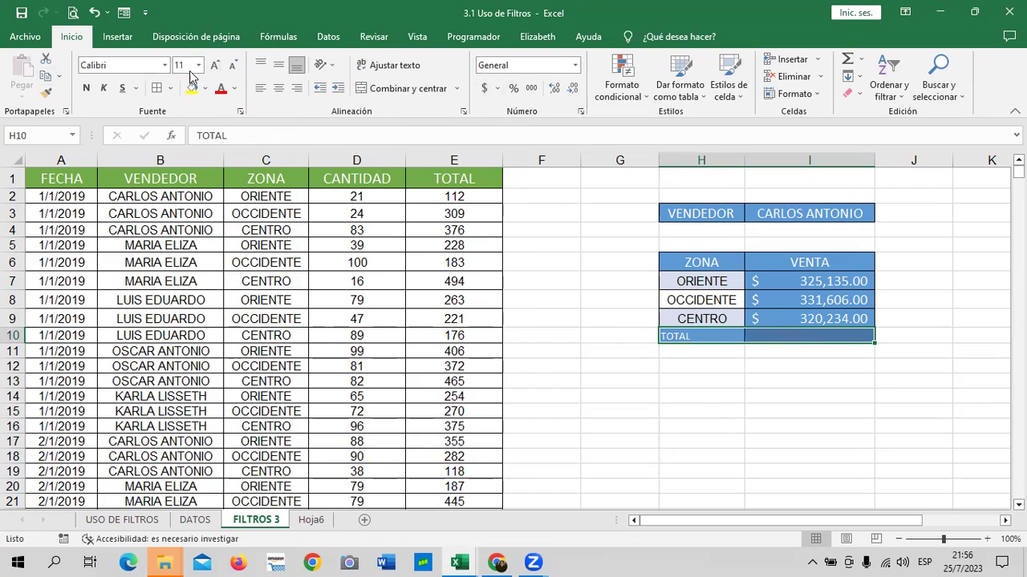
left_click(214, 65)
left_click(215, 65)
left_click(214, 65)
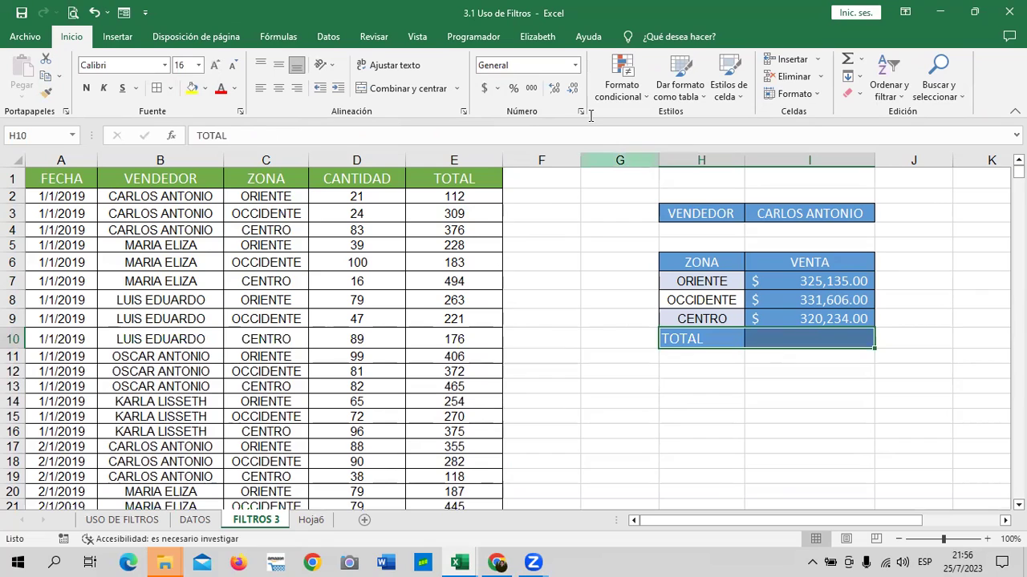
left_click(279, 89)
left_click(781, 415)
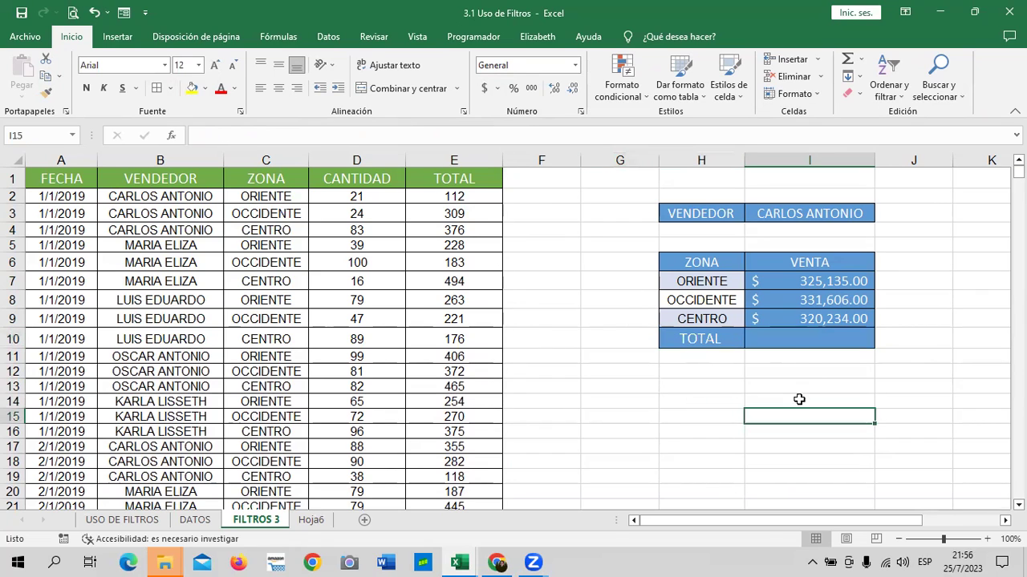
left_click(777, 338)
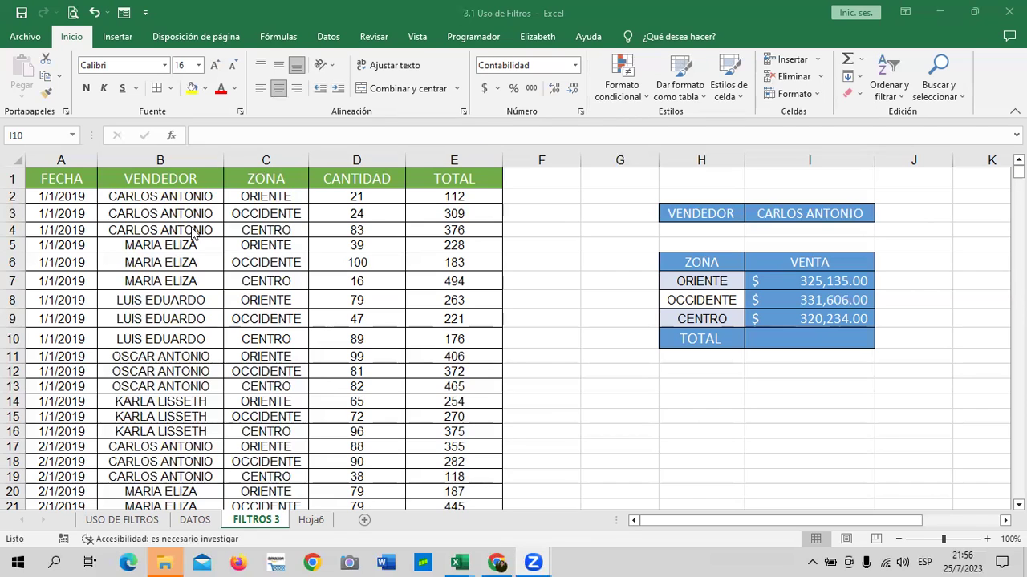
type("=")
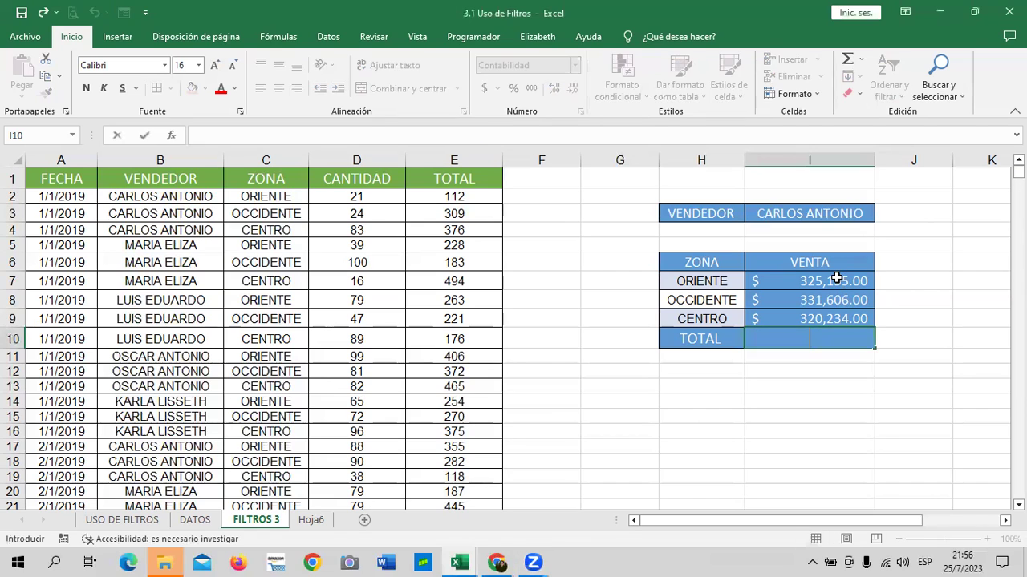
left_click(834, 279)
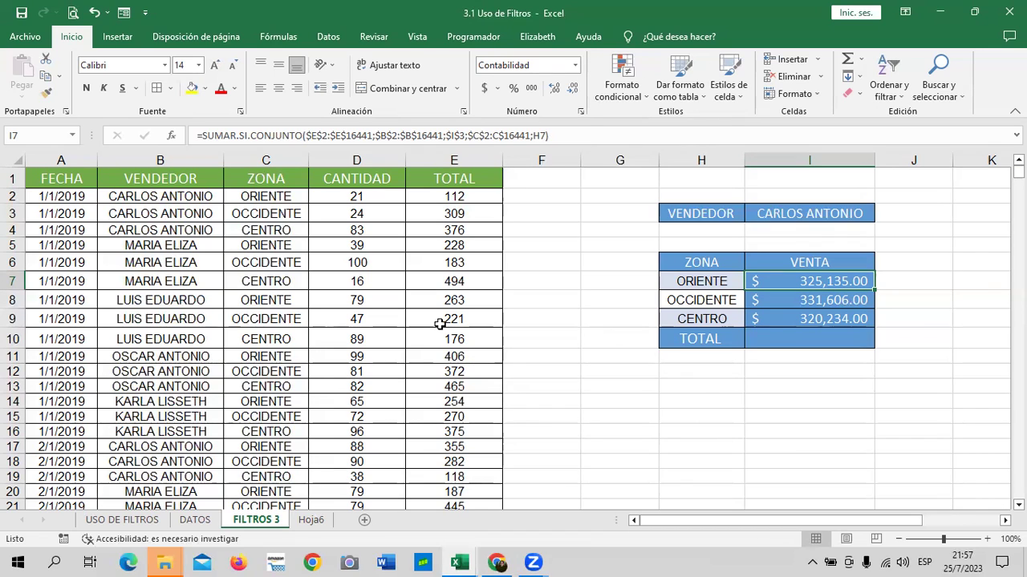
key("Down")
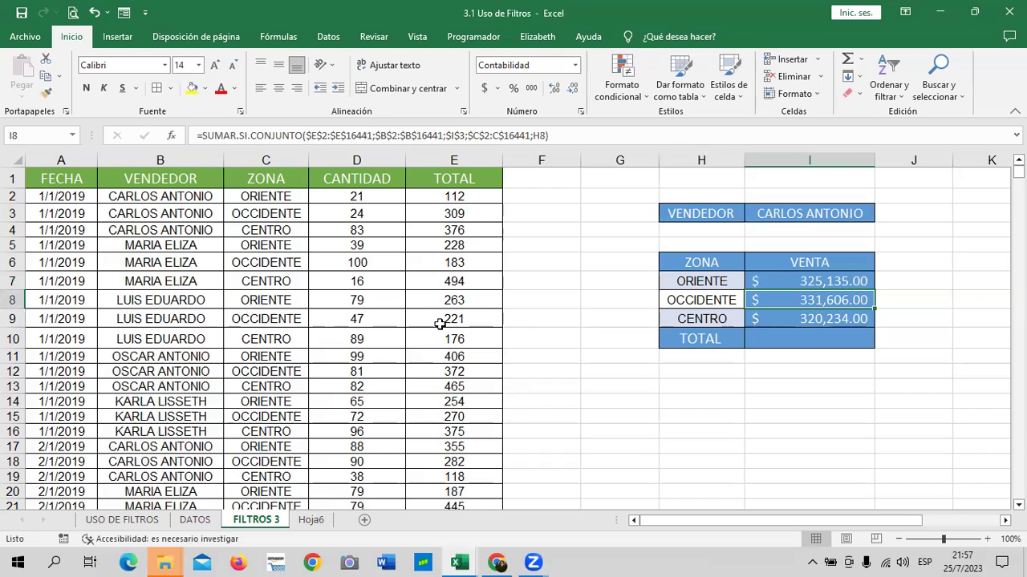
left_click(832, 382)
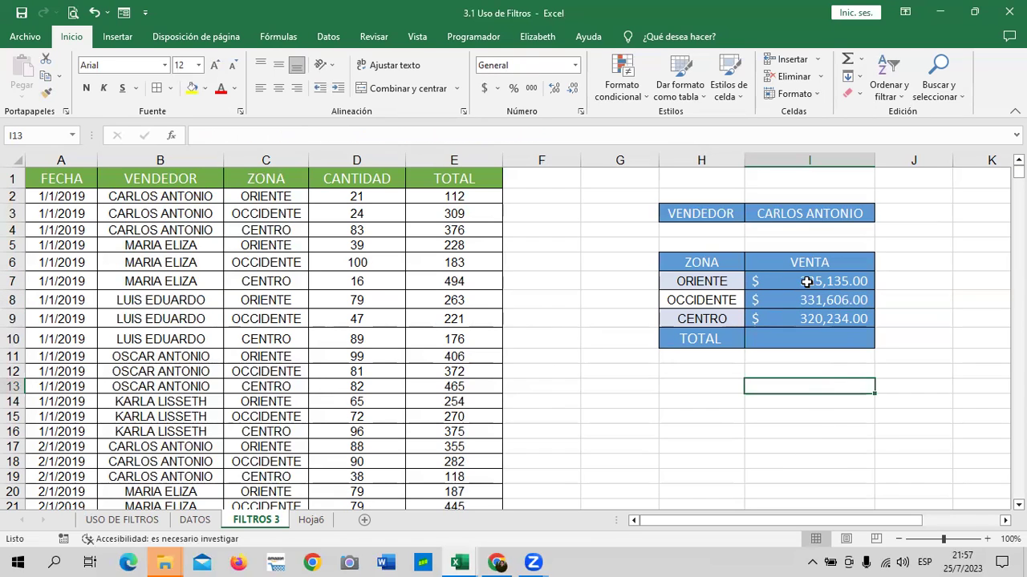
left_click(815, 339)
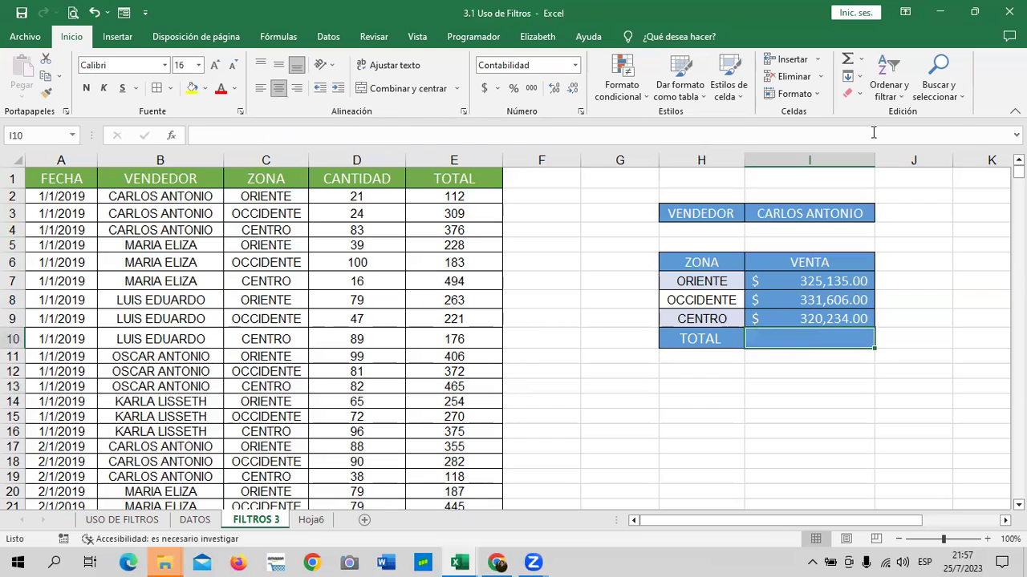
Sum the zone sales in I10 ($976,975.00) and add filter buttons to the data table headers.
left_click(847, 61)
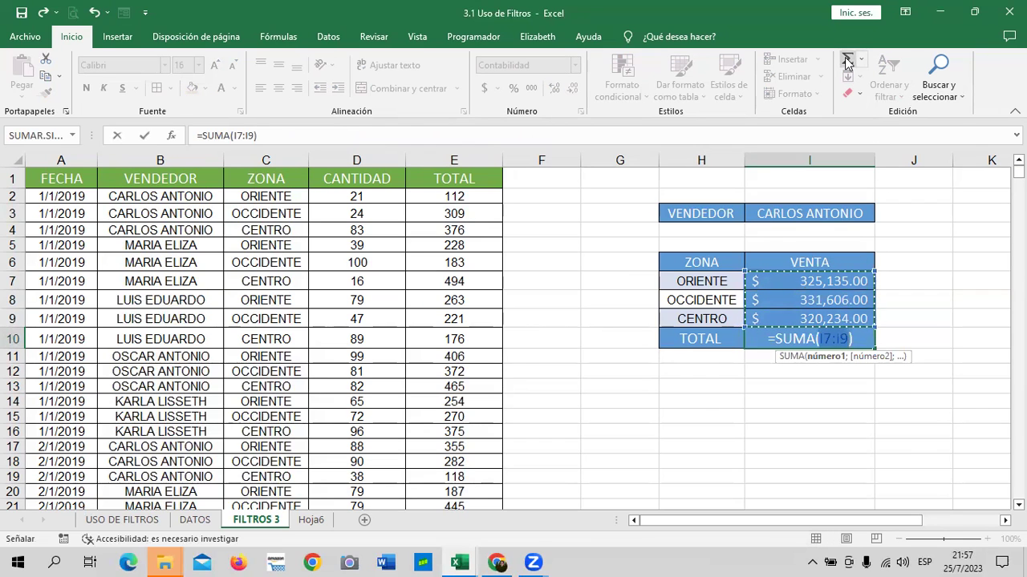
key("Return")
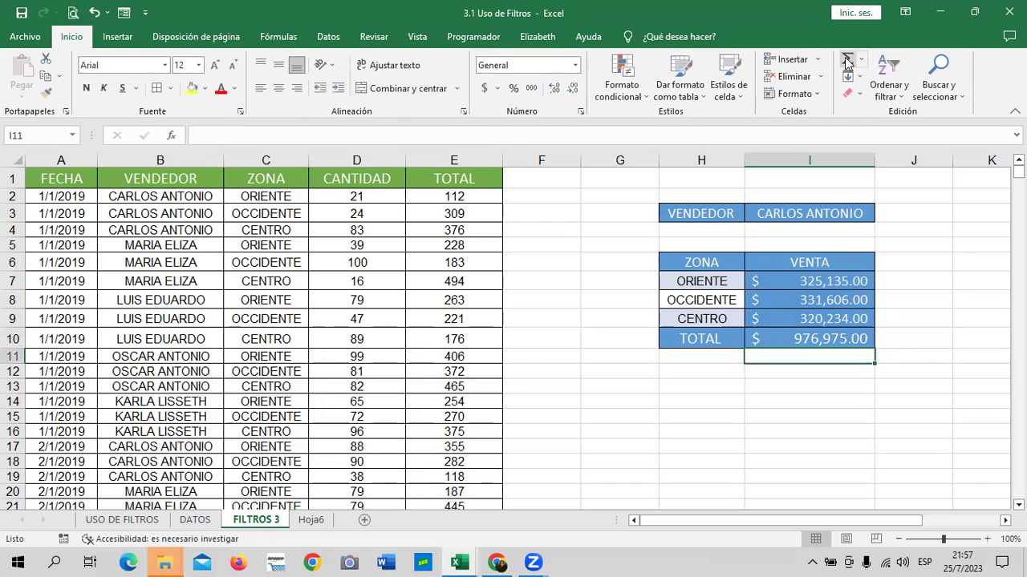
left_click(32, 176)
left_click(892, 77)
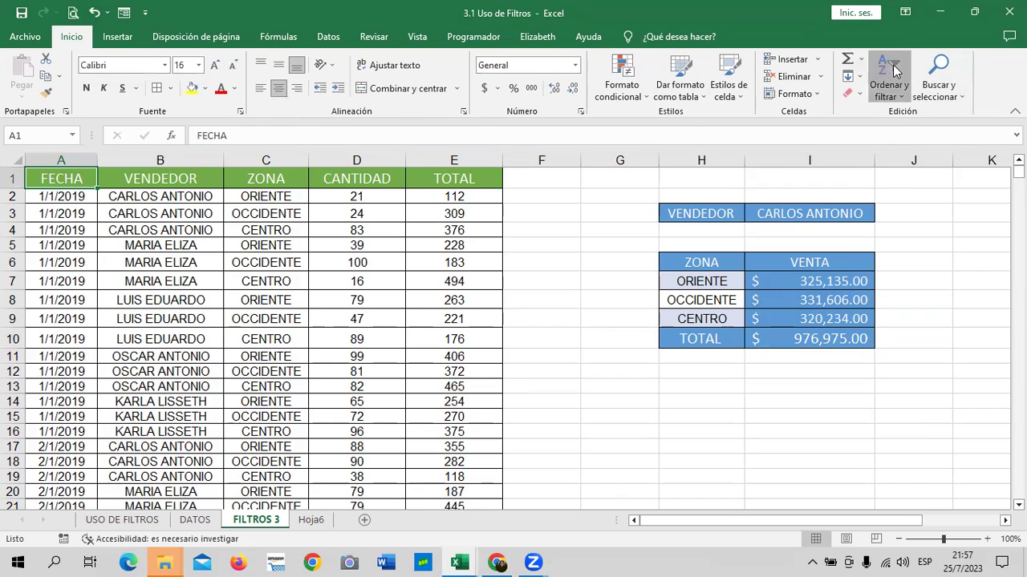
left_click(903, 169)
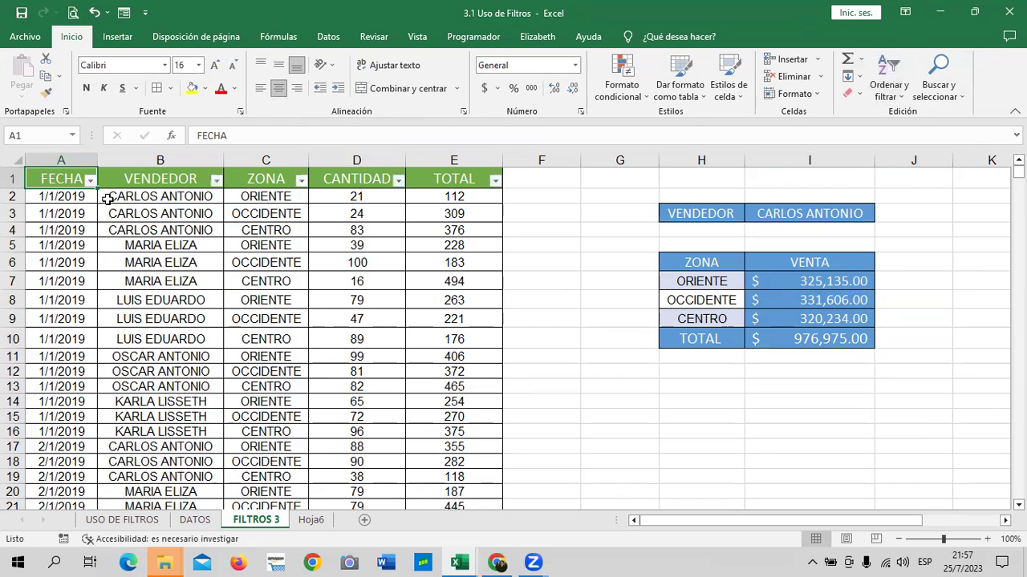
left_click(89, 181)
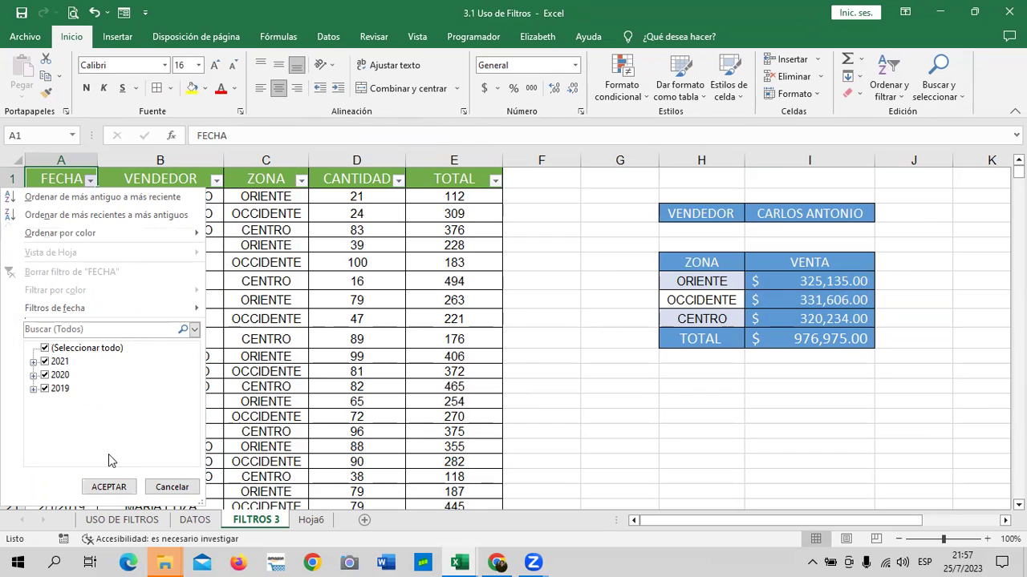
left_click(121, 487)
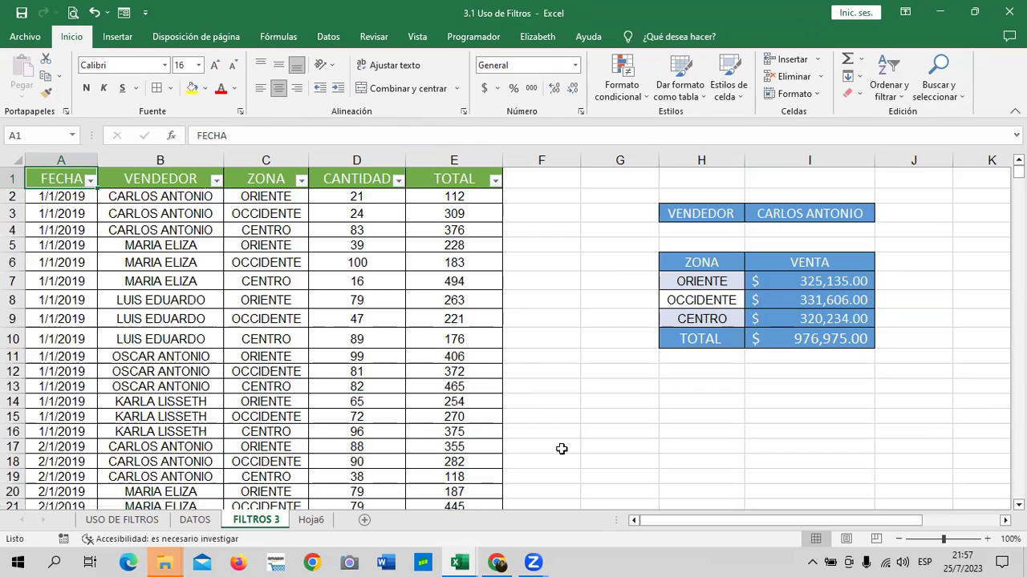
left_click(654, 462)
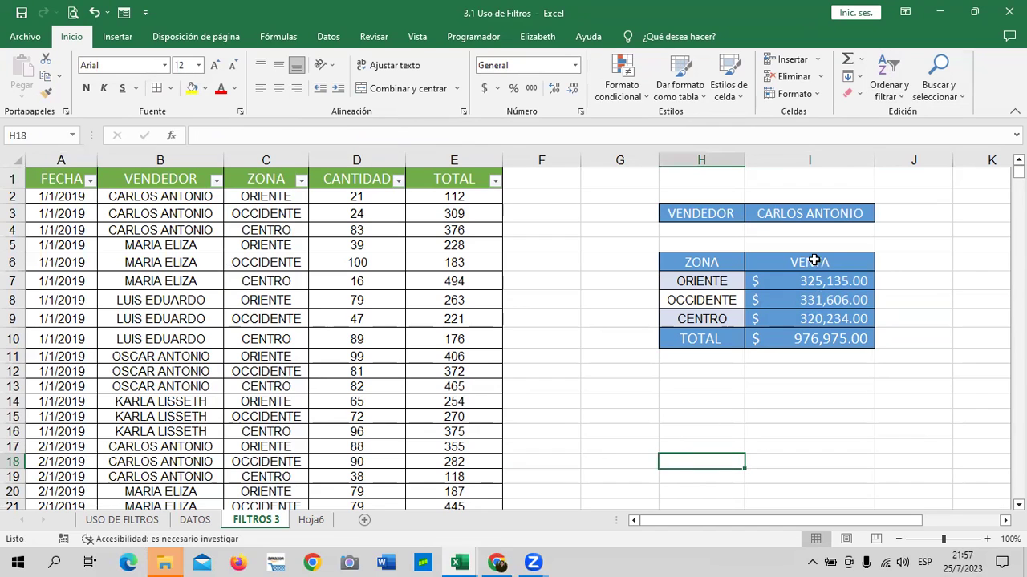
Check the I3 VENDEDOR dropdown, keeping CARLOS ANTONIO, and inspect the TOTAL sales formula.
left_click(831, 215)
left_click(880, 215)
left_click(855, 229)
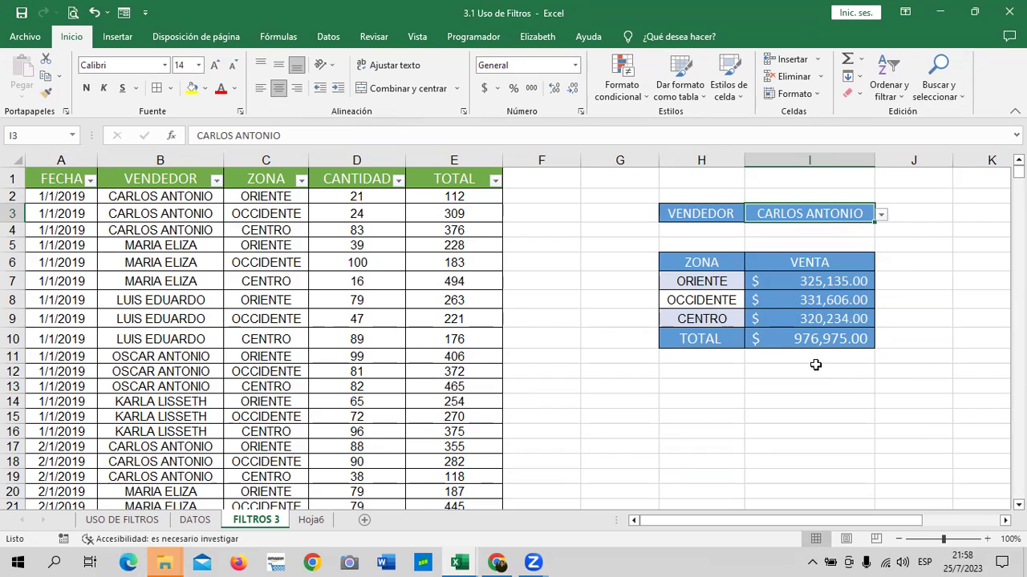
left_click(784, 340)
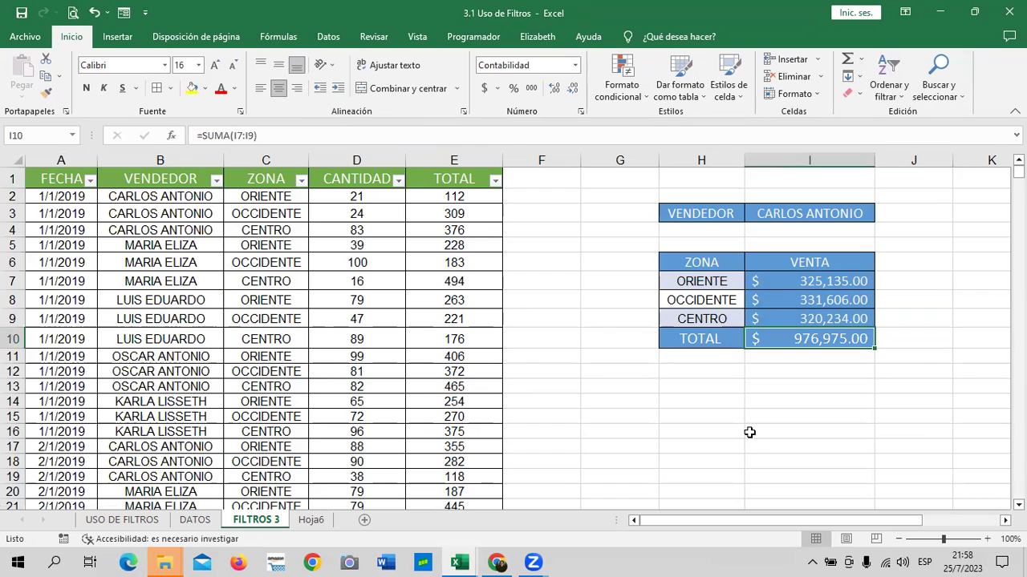
left_click(850, 219)
left_click(880, 215)
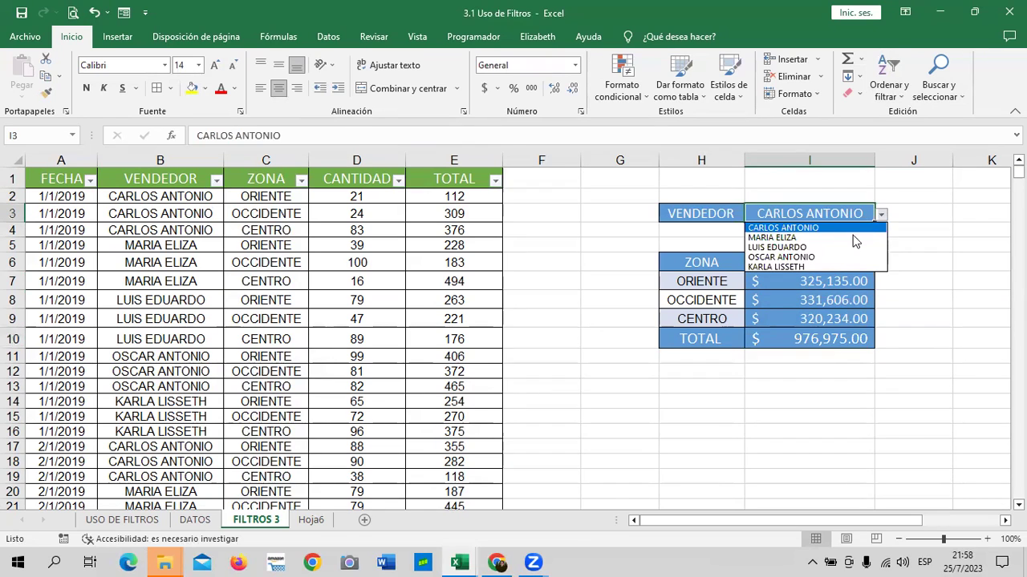
left_click(865, 228)
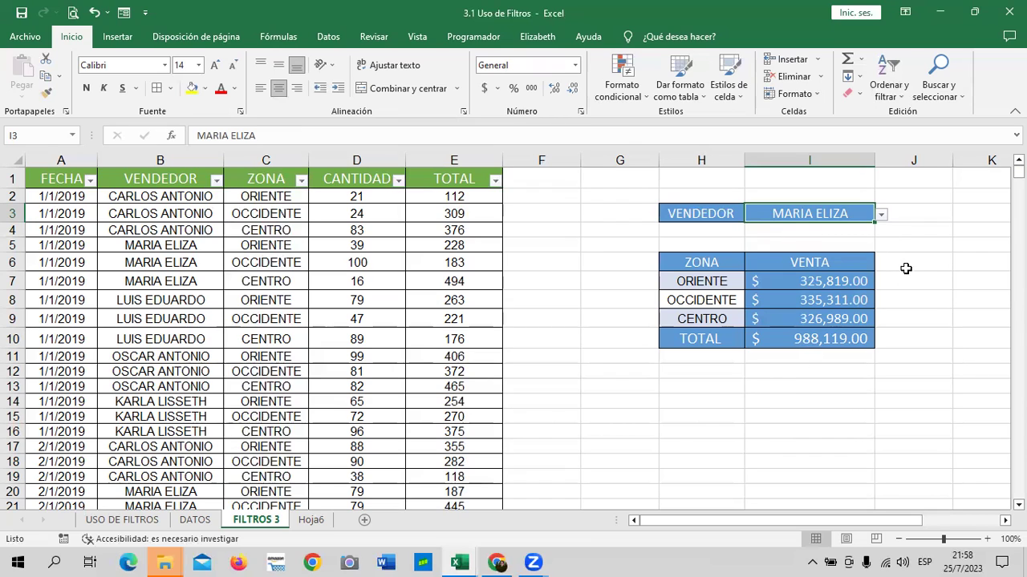
Switch the I3 vendor to LUIS EDUARDO, then OSCAR ANTONIO, then KARLA LISSETH.
left_click(880, 215)
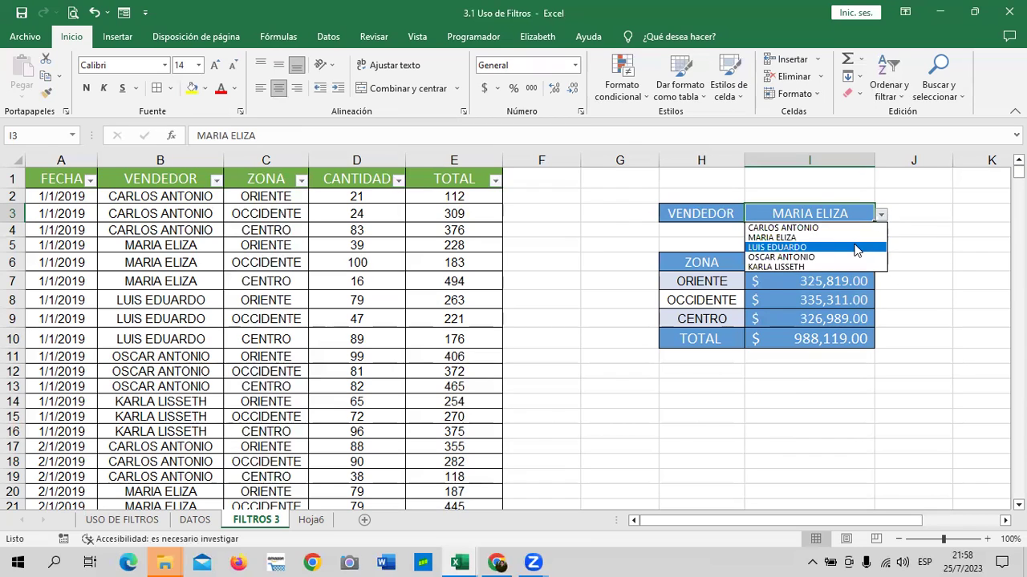
left_click(856, 247)
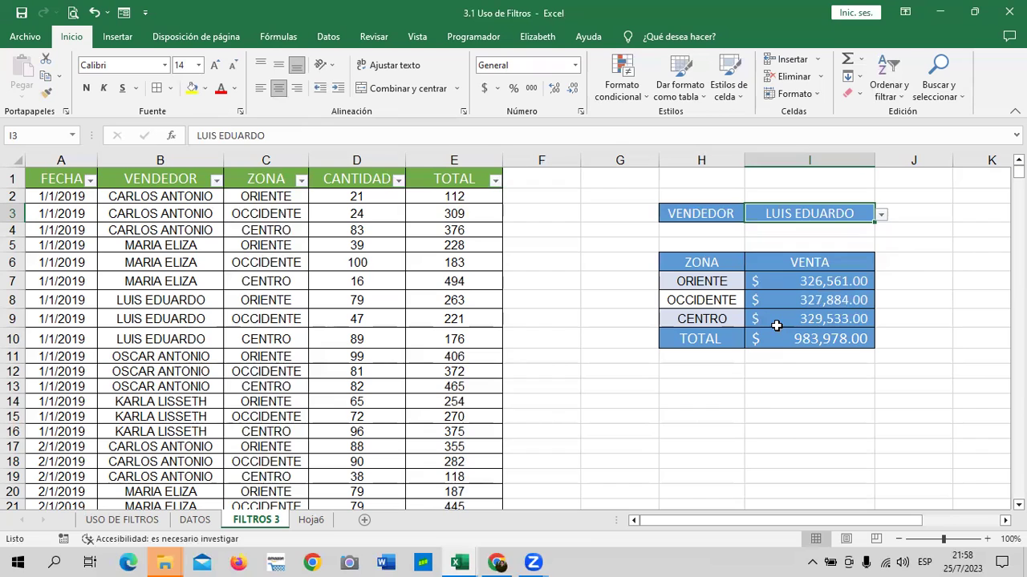
left_click(881, 215)
left_click(832, 257)
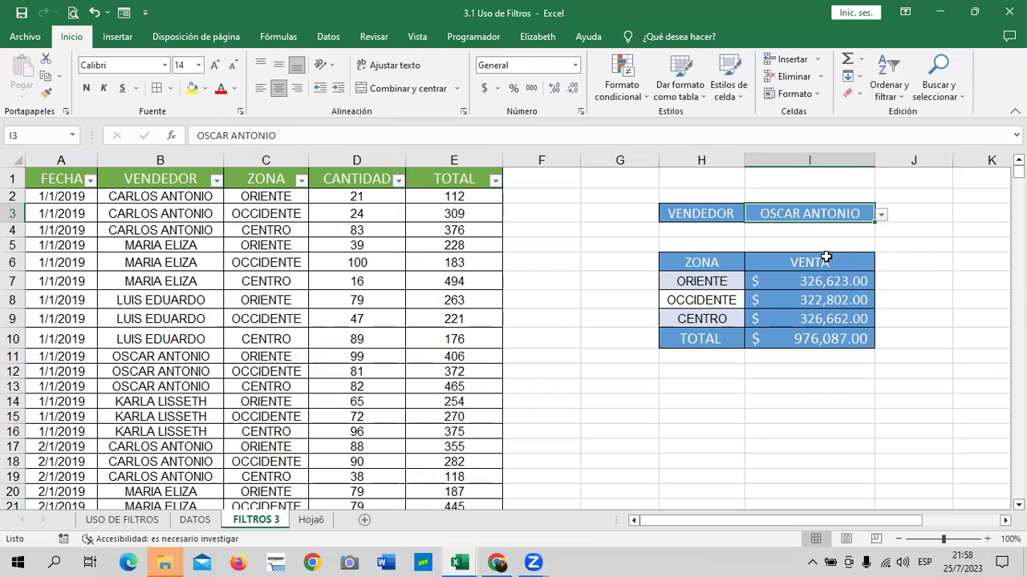
left_click(880, 215)
left_click(818, 268)
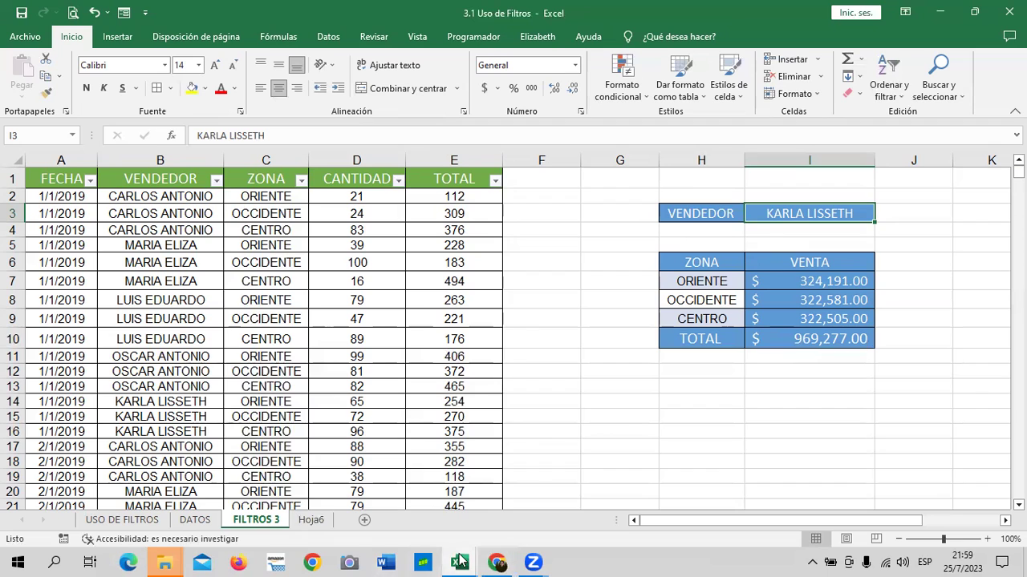
mouse_move(462, 561)
left_click(349, 497)
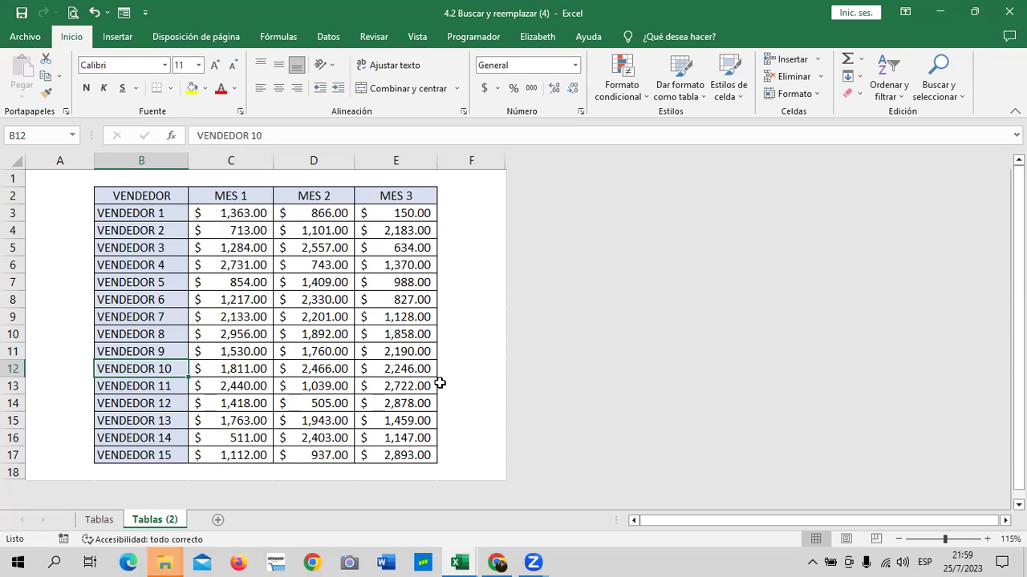
left_click(96, 519)
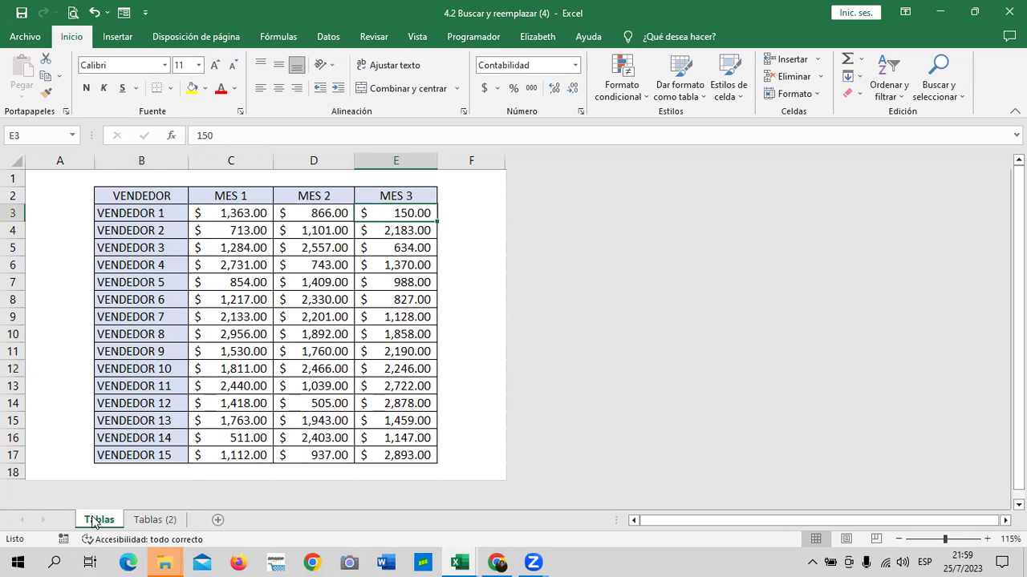
left_click(157, 519)
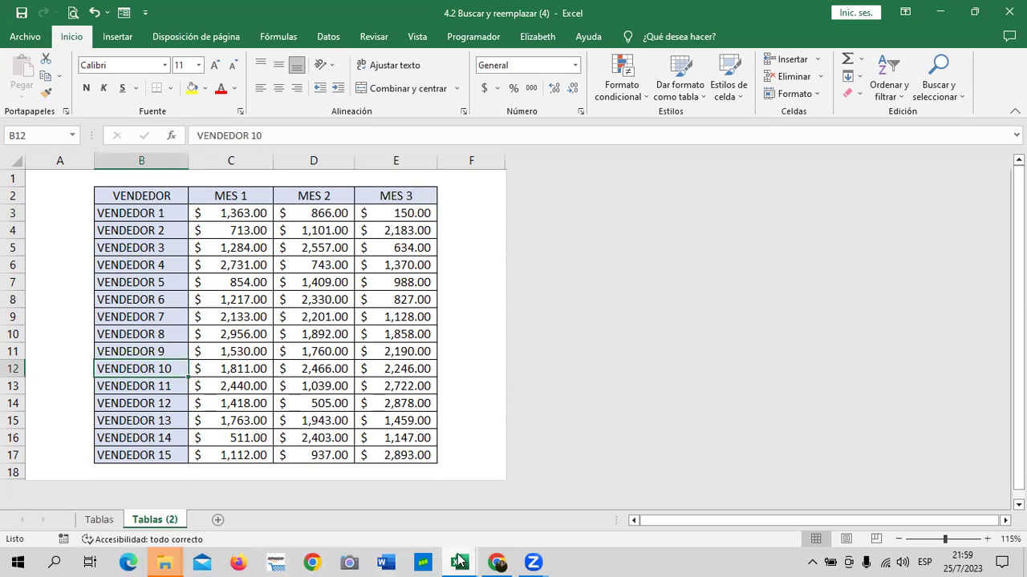
mouse_move(459, 562)
left_click(545, 523)
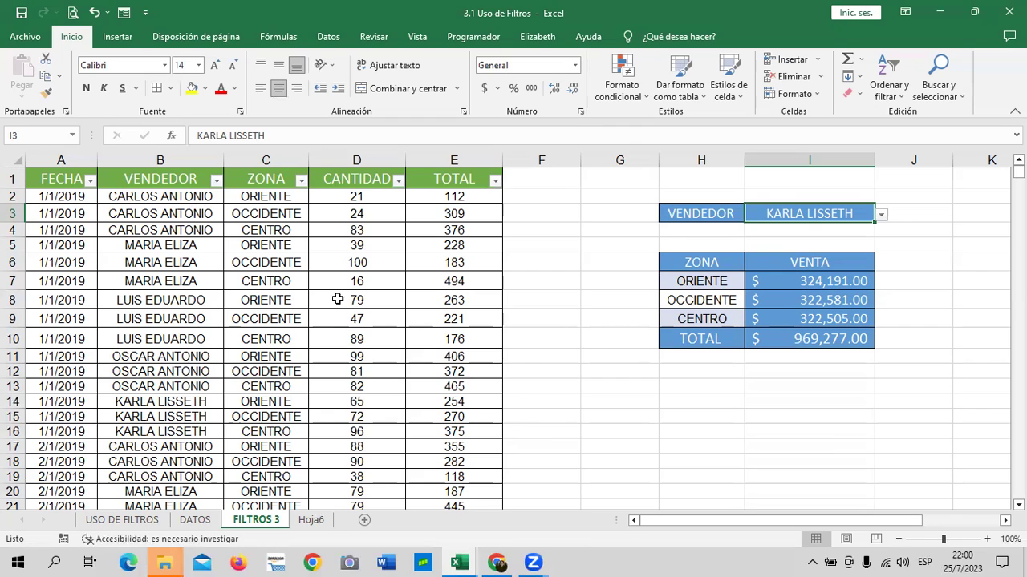
scroll(296, 324, "down", 9)
scroll(296, 324, "up", 9)
left_click(828, 281)
left_click(802, 302)
left_click(786, 320)
left_click(779, 336)
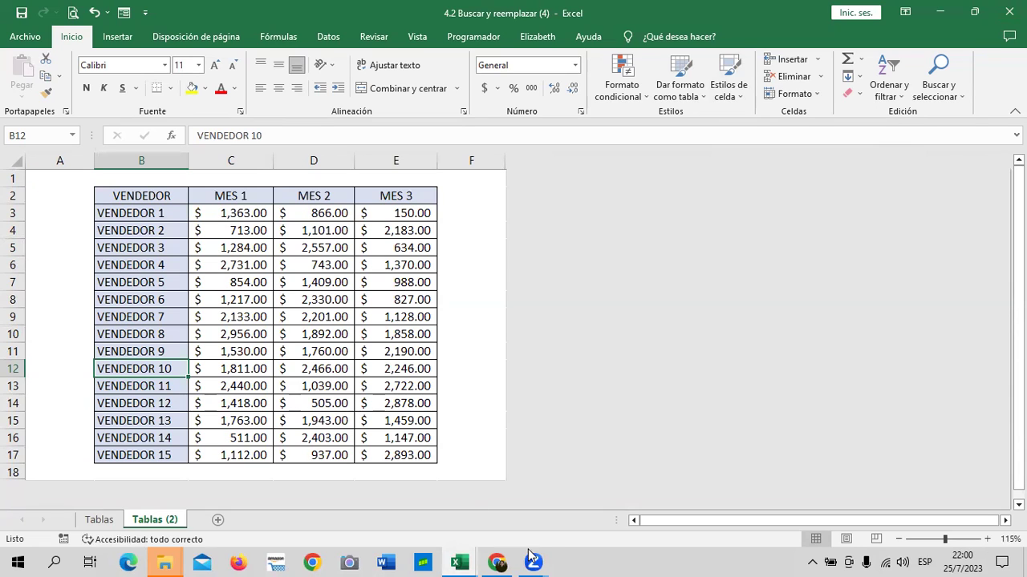
mouse_move(463, 561)
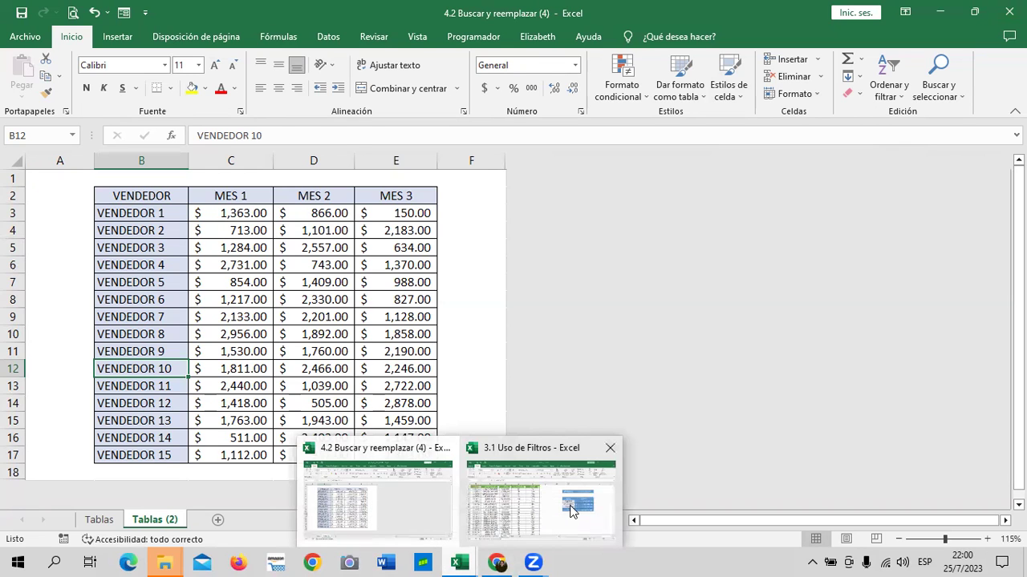
left_click(575, 519)
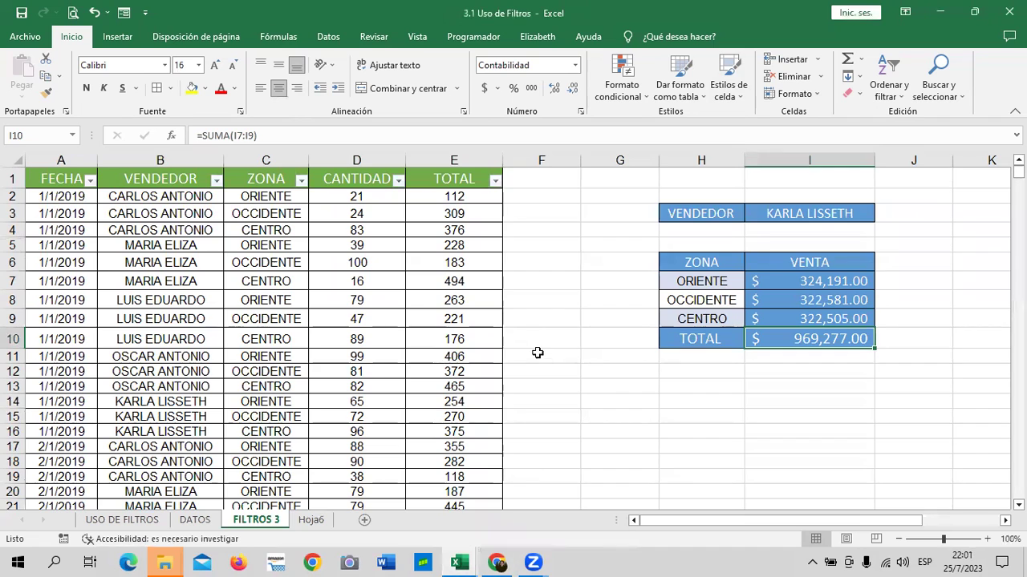
scroll(536, 353, "down", 5)
scroll(536, 351, "up", 2)
scroll(537, 345, "up", 3)
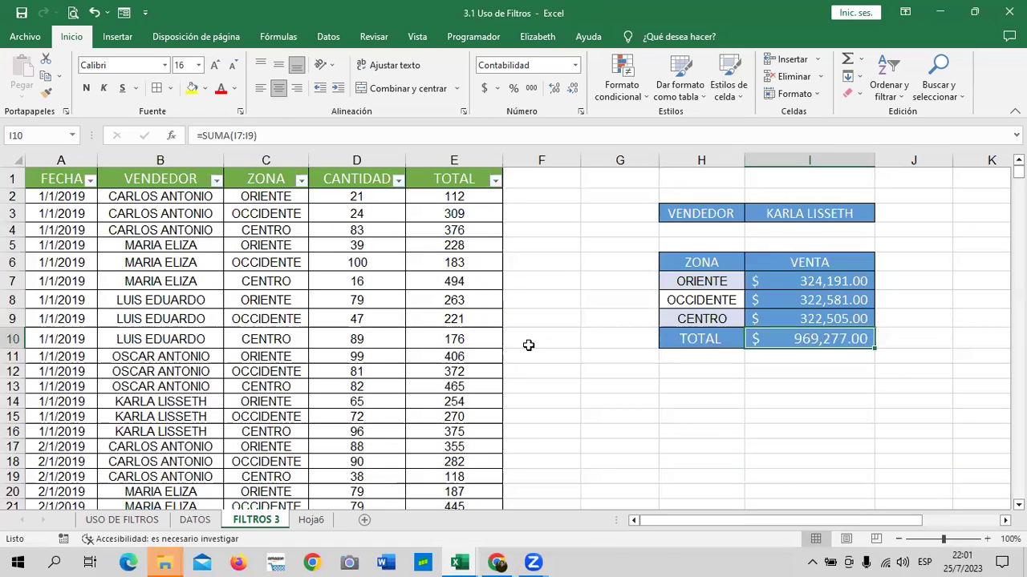
left_click(796, 262)
left_click(790, 281)
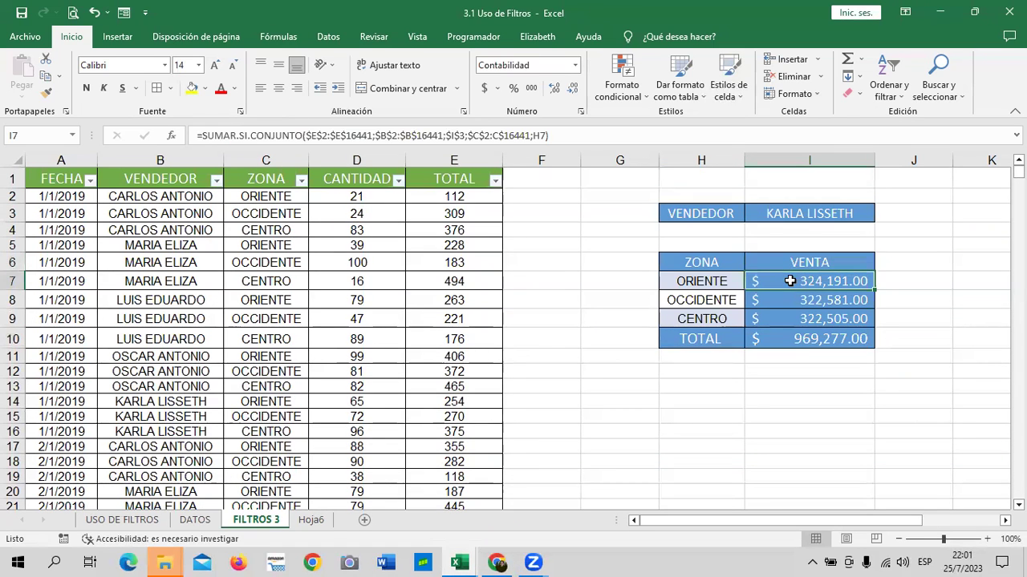
left_click(762, 300)
left_click(761, 319)
left_click(761, 344)
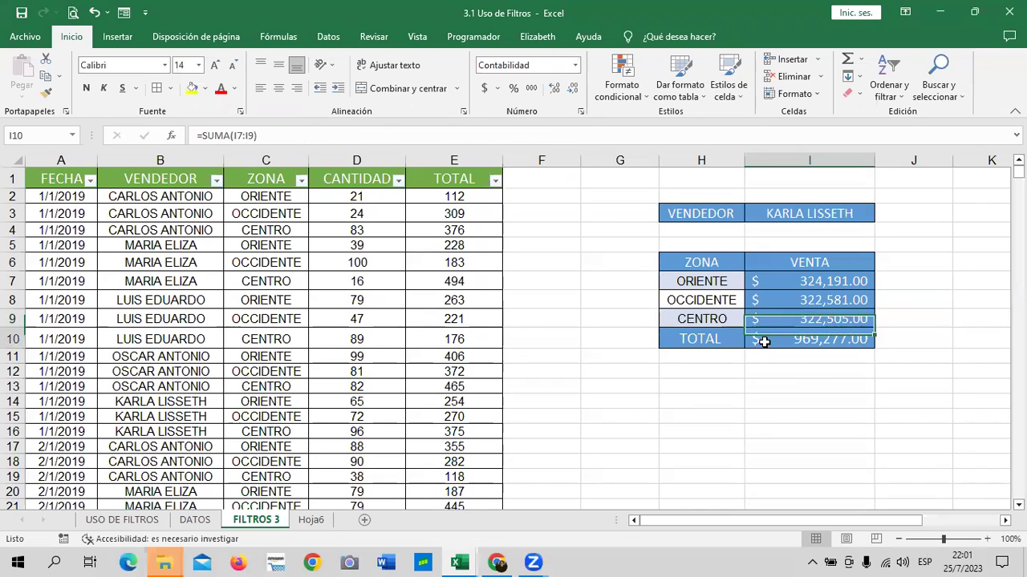
left_click(723, 341)
left_click(722, 317)
left_click(721, 299)
left_click(721, 263)
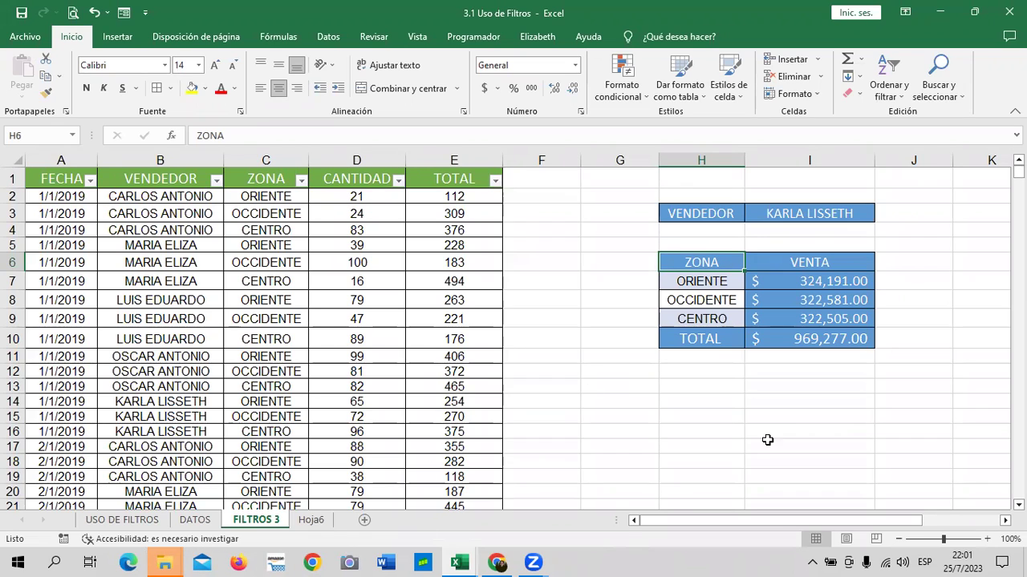
left_click(814, 411)
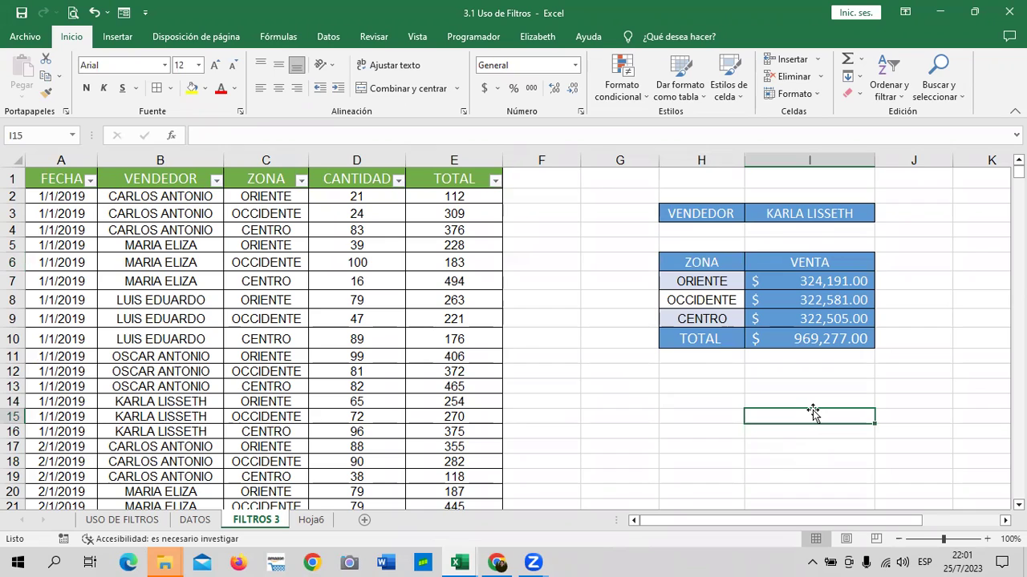
left_click(579, 241)
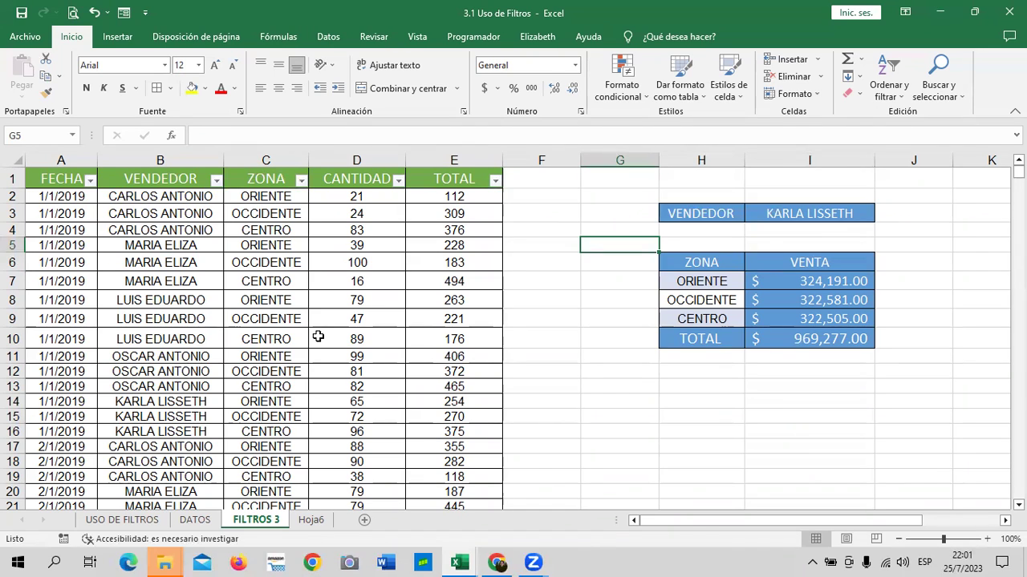
left_click(640, 374)
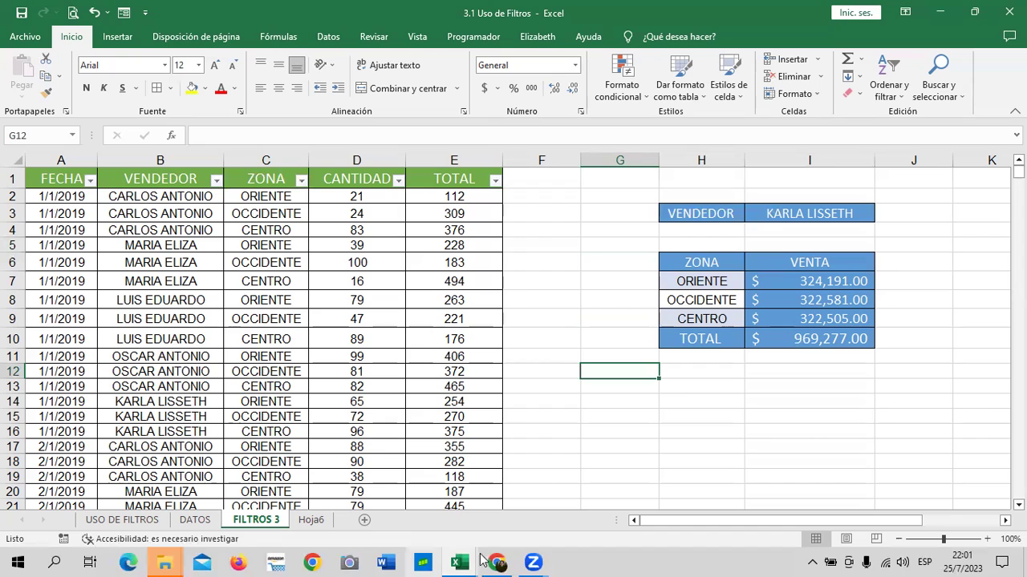
mouse_move(489, 560)
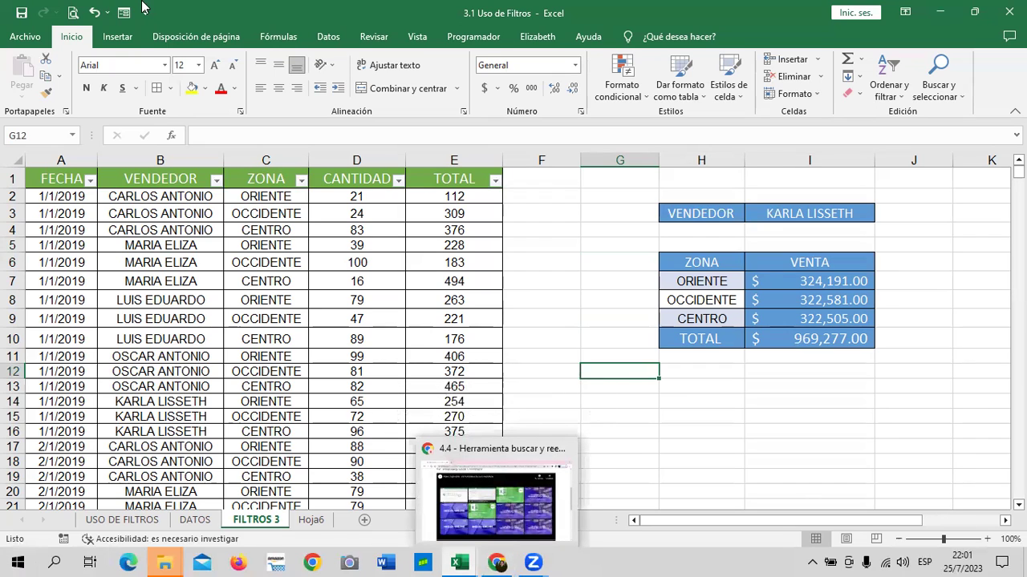